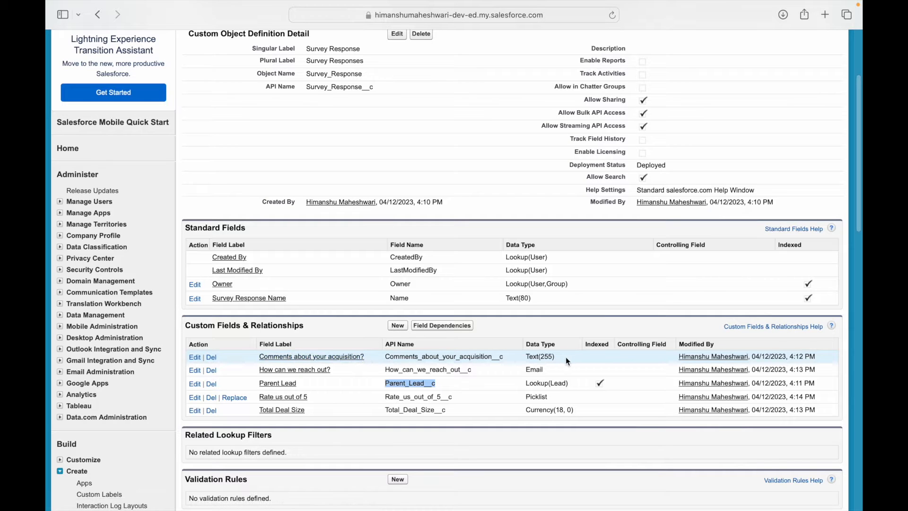
Step: Search Setup for 'lead' and open the Lead Fields list to review its fields
double_click(535, 369)
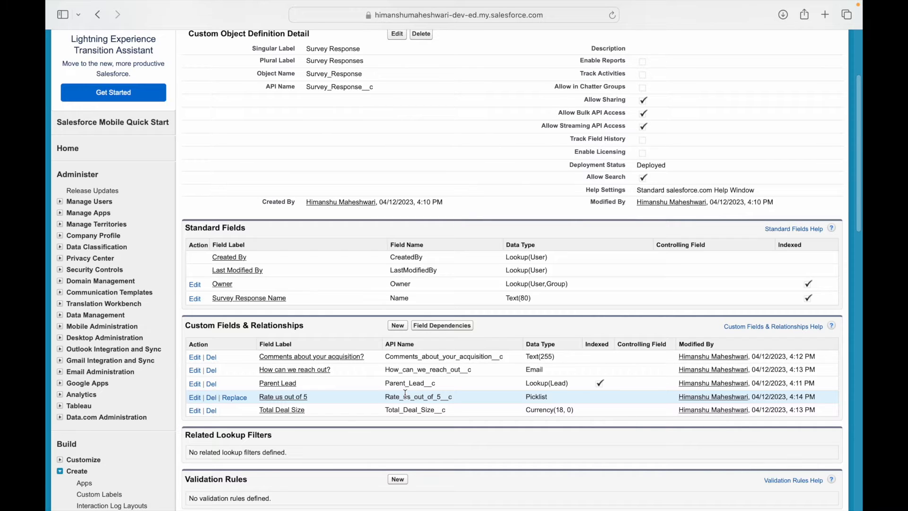
scroll(405, 393, up, 5)
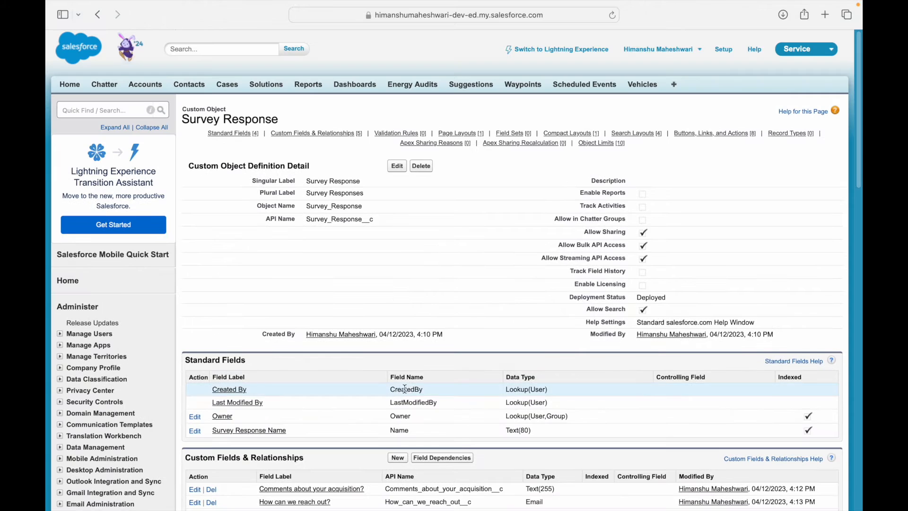
click(109, 107)
text(lead)
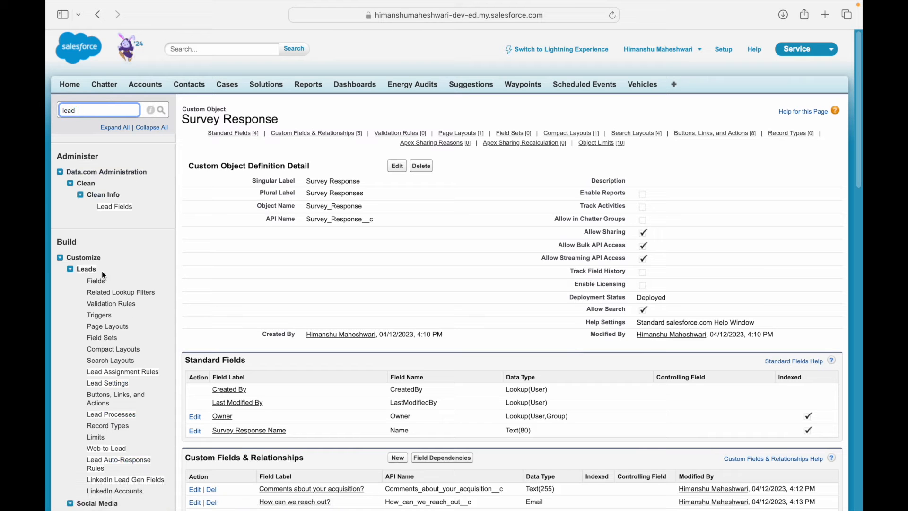
click(96, 282)
scroll(361, 437, down, 15)
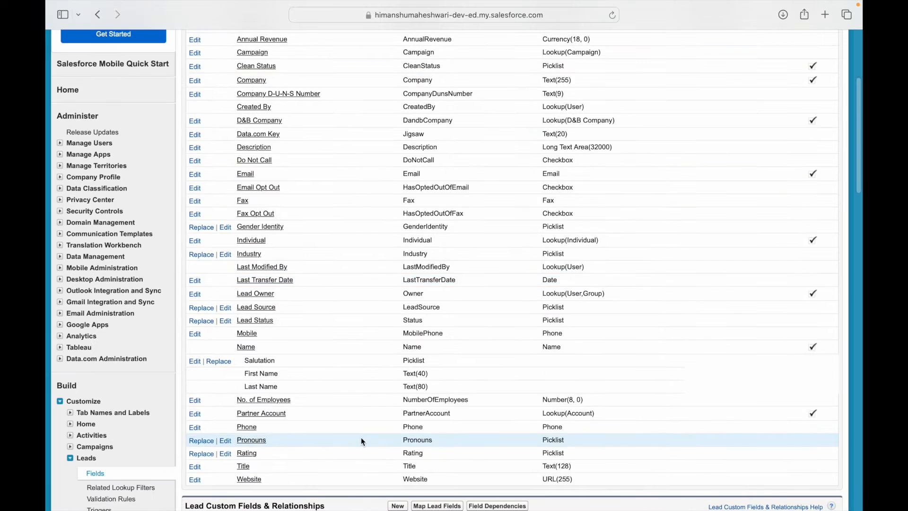
scroll(359, 434, up, 4)
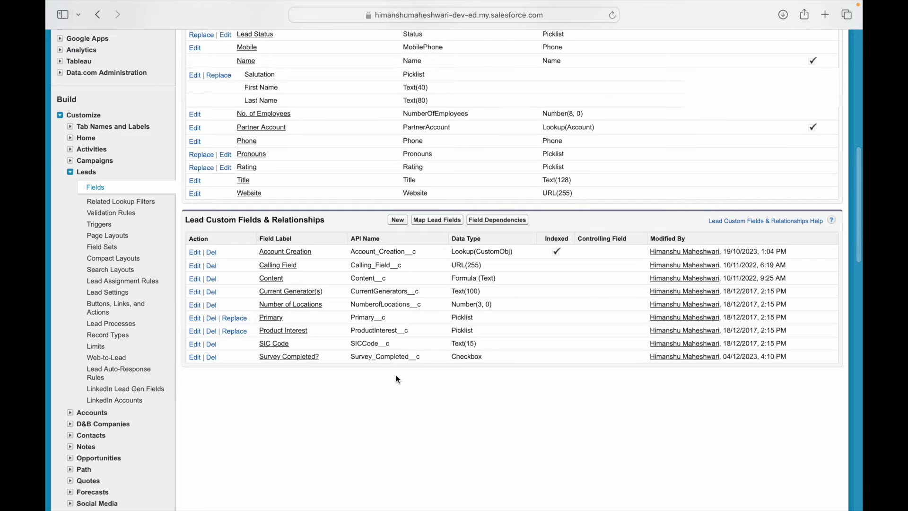
scroll(487, 283, up, 10)
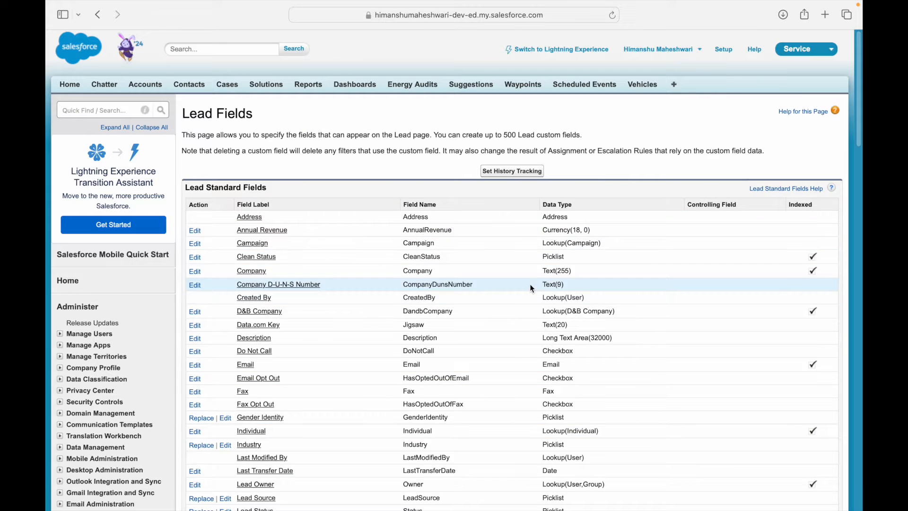
Step: Check the Use Case 4 requirements slide, then search Setup for 'flow'
key(ctrl+Right)
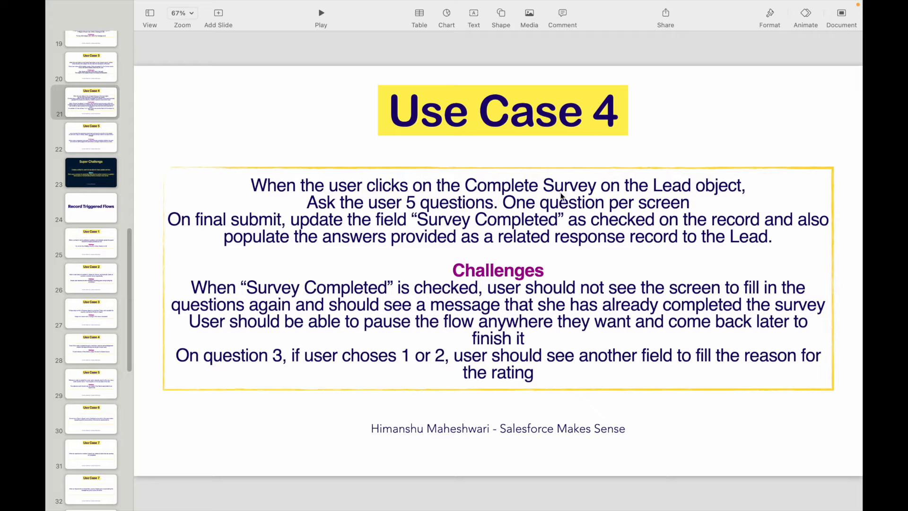
key(ctrl+Left)
click(72, 109)
text(flow)
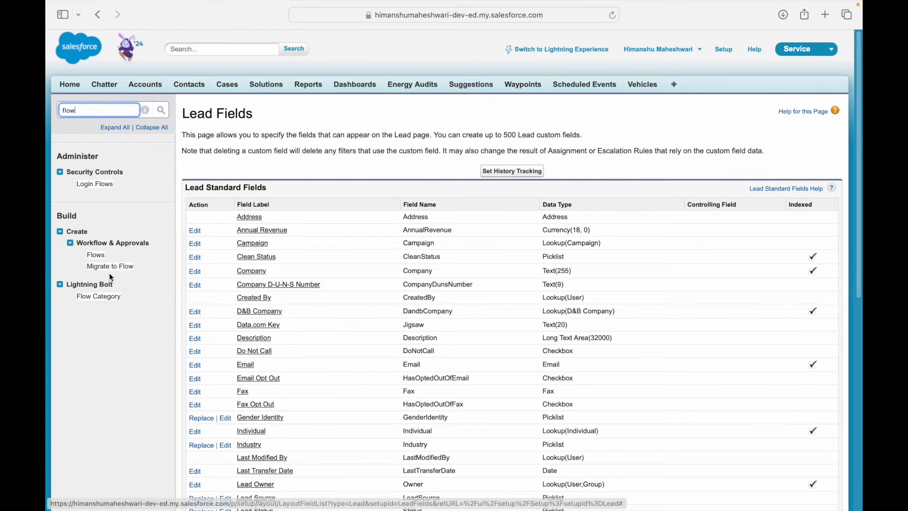
Step: Open Flows under Workflow & Approvals and start a New Flow to see the flow types
click(97, 258)
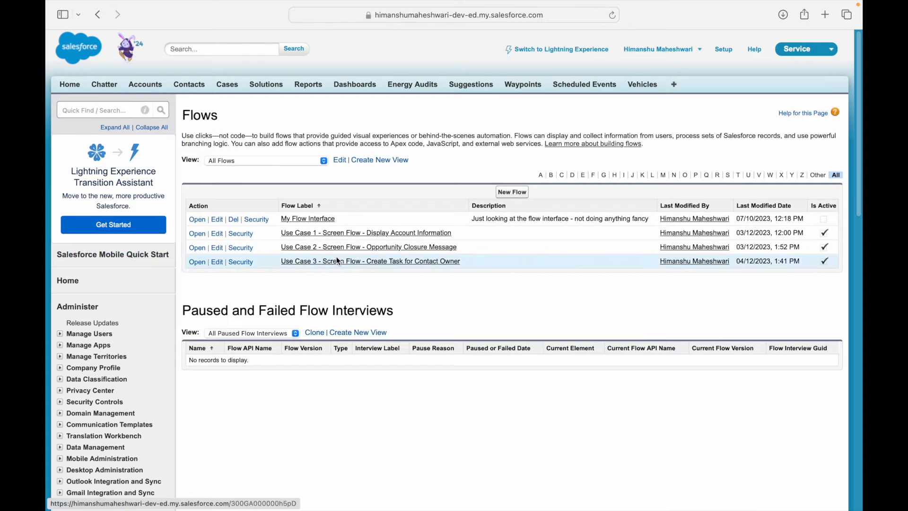
drag(451, 233, 281, 237)
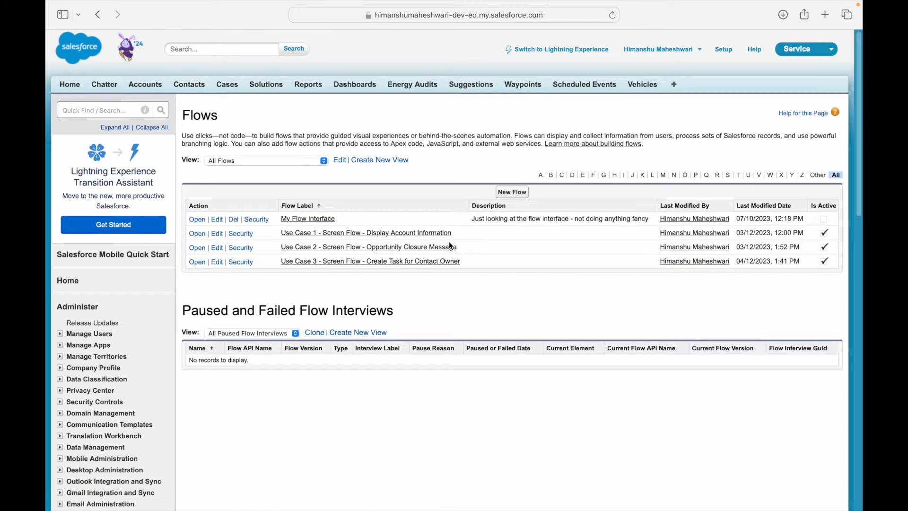
click(493, 207)
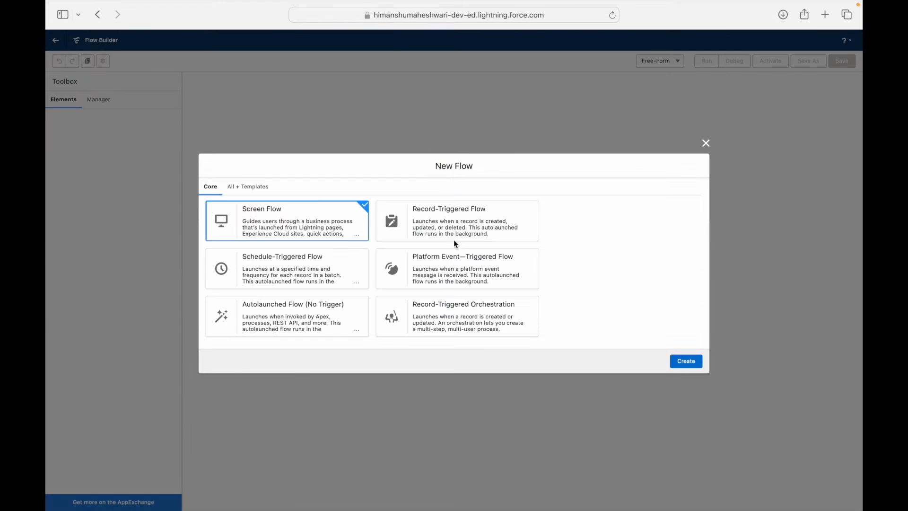
Step: Create a screen flow with a Screen element labelled 'Survey Response Question One'
click(687, 362)
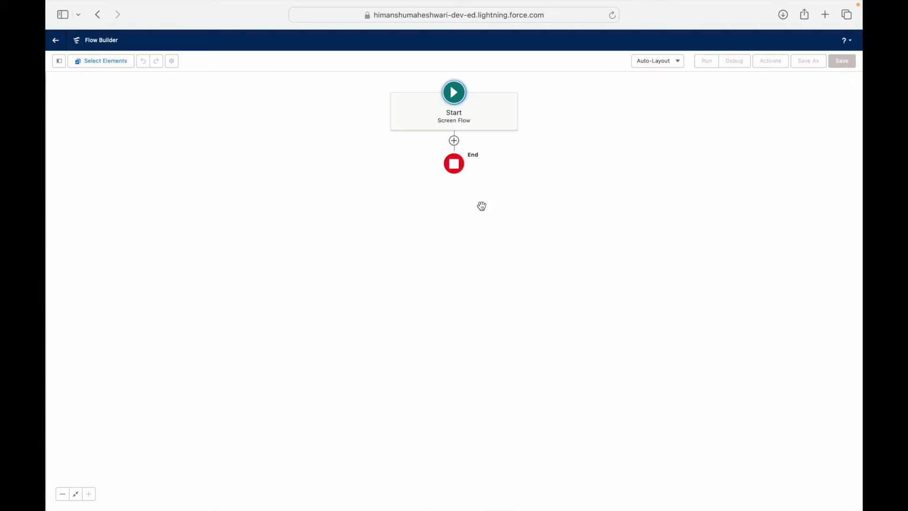
click(455, 140)
text(Scree)
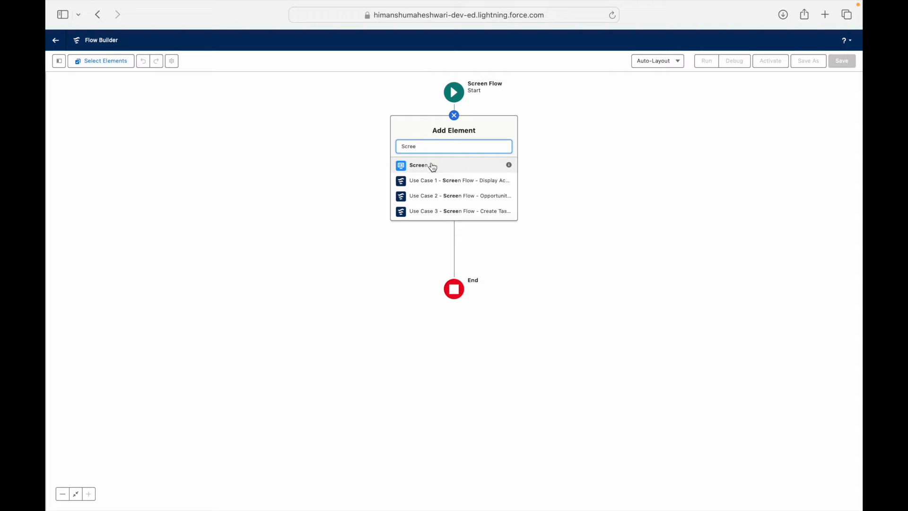
click(431, 163)
text(Survey Response Capture Scree)
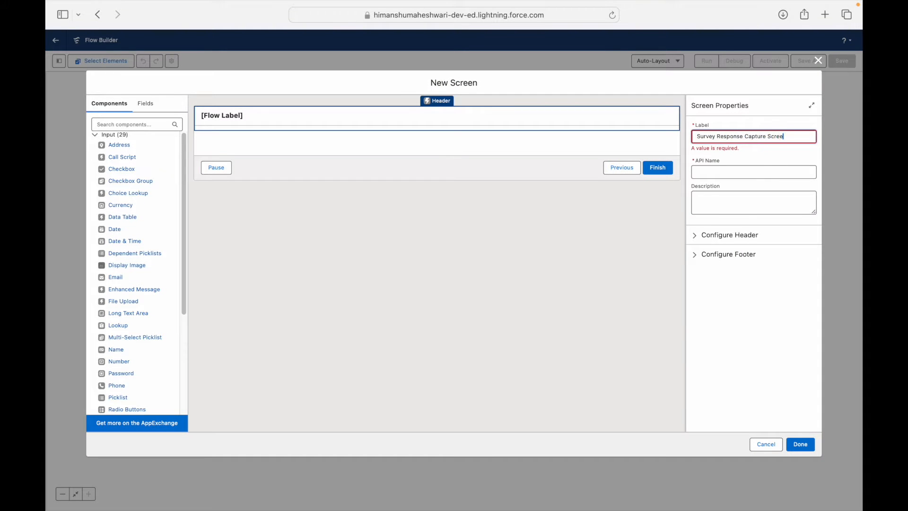
text(n)
key(Tab)
triple_click(804, 138)
text(Survey Response Question One)
key(Tab)
key(BackSpace)
click(792, 137)
key(Tab)
click(484, 184)
click(800, 444)
Step: Save the flow as Survey Questionnaire Flow for Leads, activate it, and return to Flows
click(842, 61)
click(382, 242)
text(Survey Quest)
click(612, 321)
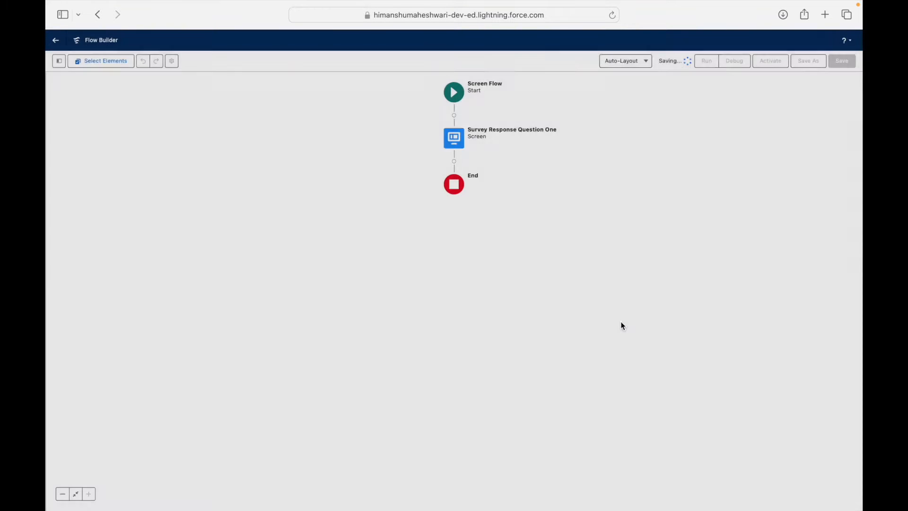
click(770, 61)
key(super+Tab)
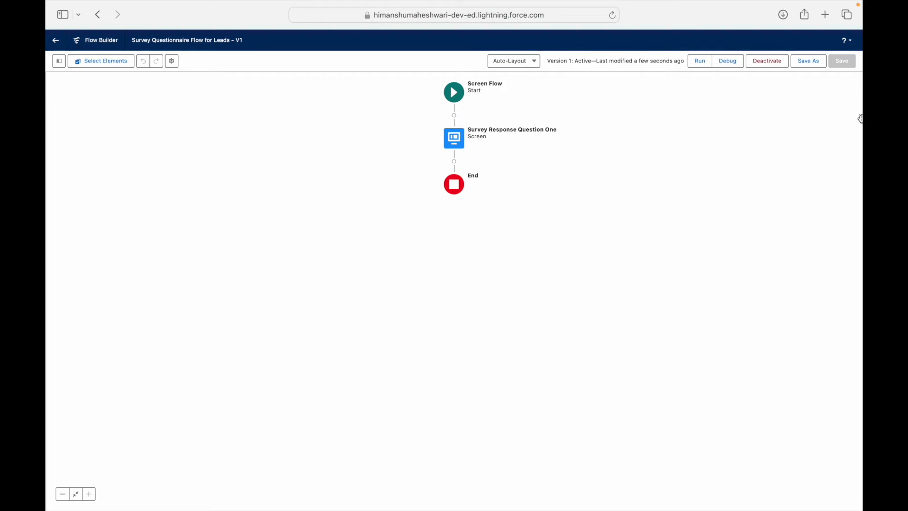
click(55, 40)
Step: Prefix the flow label with 'Use Case 5 -' and 'Screen Flow -' and save it
text(s)
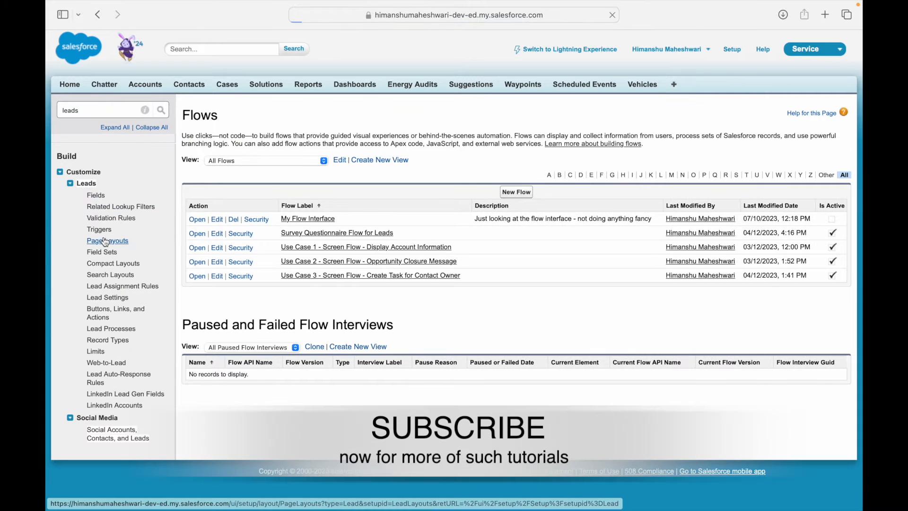
click(107, 243)
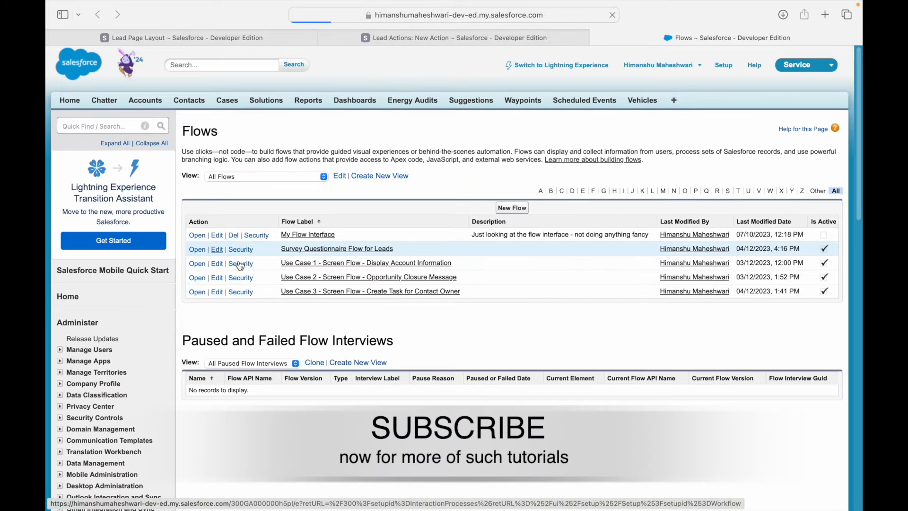
double_click(325, 229)
key(Left)
text(Screen Flow -)
click(312, 228)
text(Use Case 5 -)
click(398, 192)
Step: Create a Lead Flow action labelled 'Fill Survey' launching the survey flow
click(436, 37)
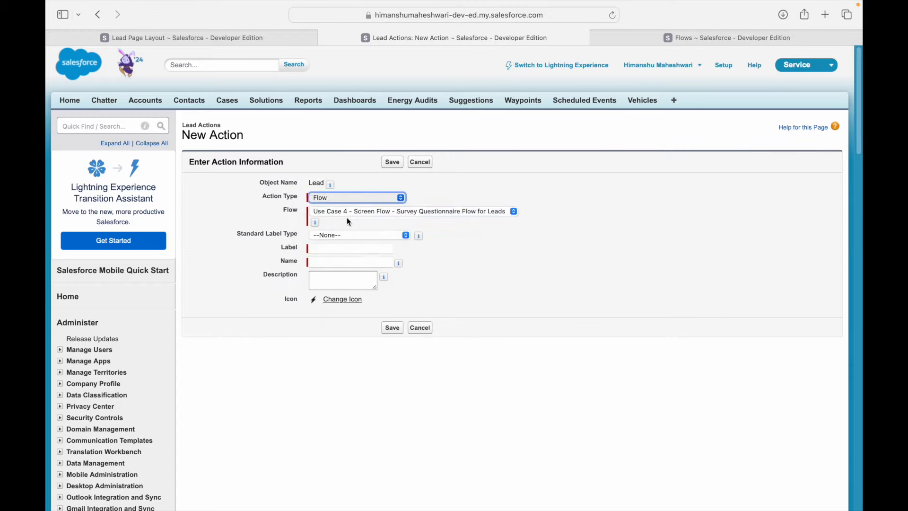
click(350, 249)
text(Fill Survey)
key(Tab)
click(395, 163)
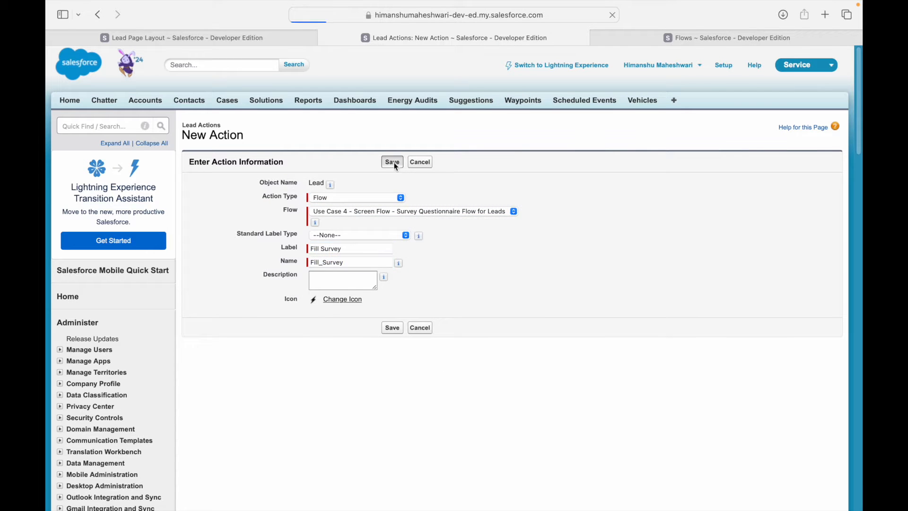
Step: Add Fill Survey as the first Mobile & Lightning action on the Lead Layout and save
click(181, 38)
click(196, 258)
click(218, 191)
click(375, 153)
text(Fill S)
drag(336, 169, 227, 407)
drag(409, 439, 197, 411)
click(195, 138)
click(338, 38)
click(324, 38)
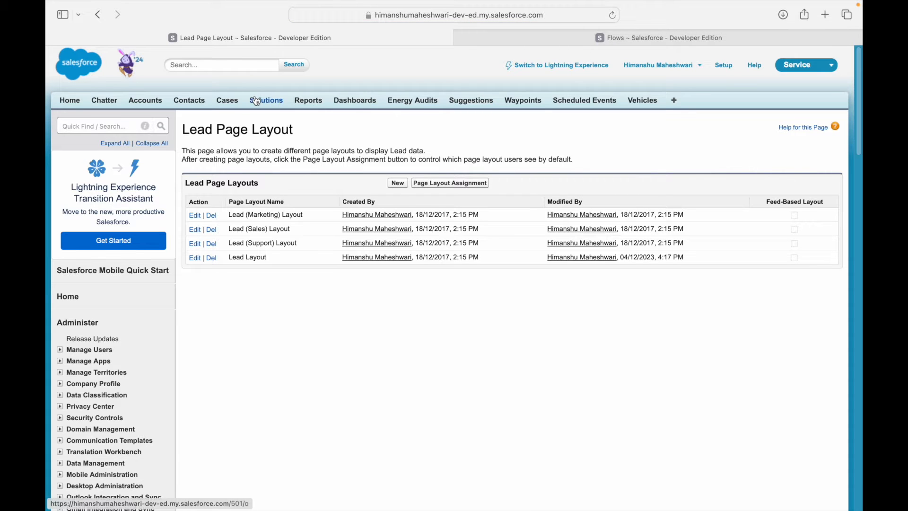
Step: In Lightning Experience, open a lead via App Launcher's Leads, run Fill Survey, and finish it
click(577, 66)
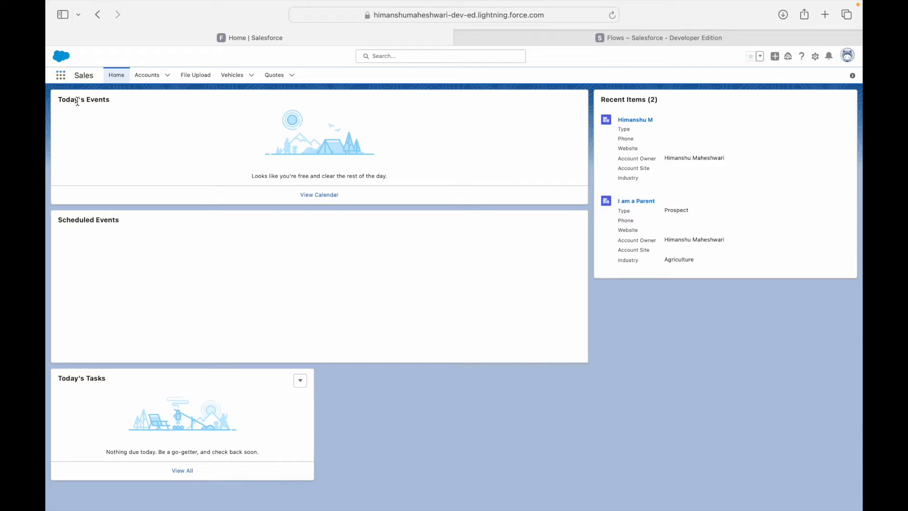
click(60, 75)
text(Leads)
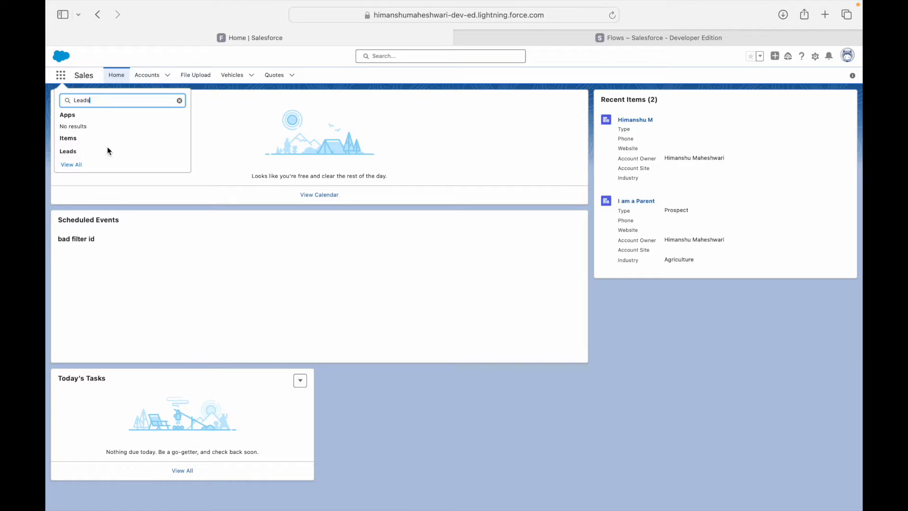
click(77, 151)
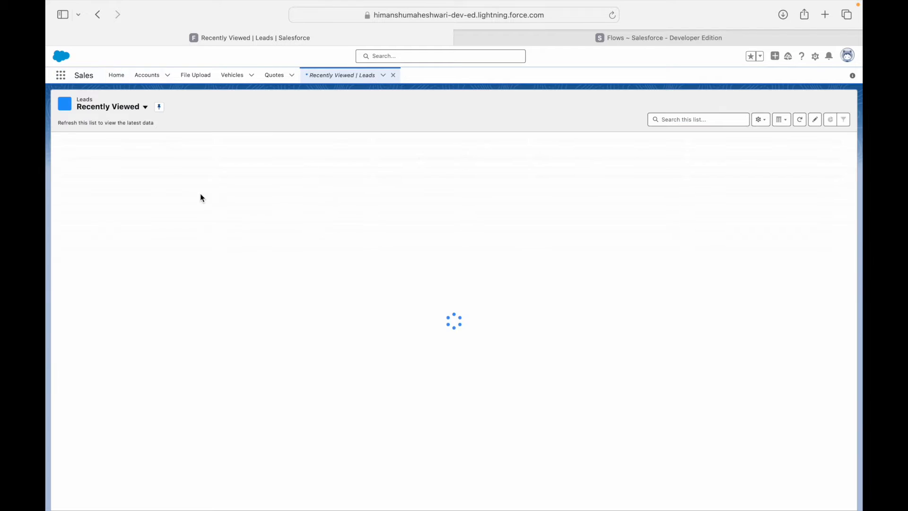
click(97, 152)
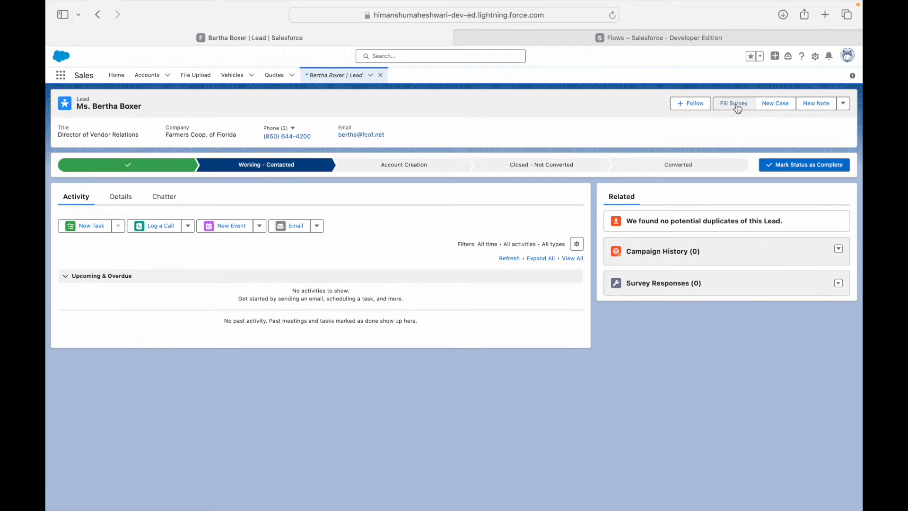
click(736, 105)
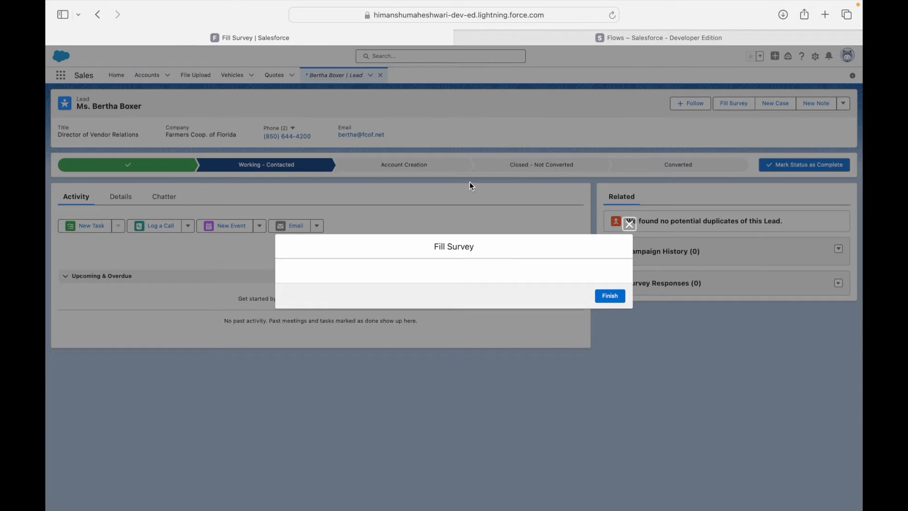
click(607, 296)
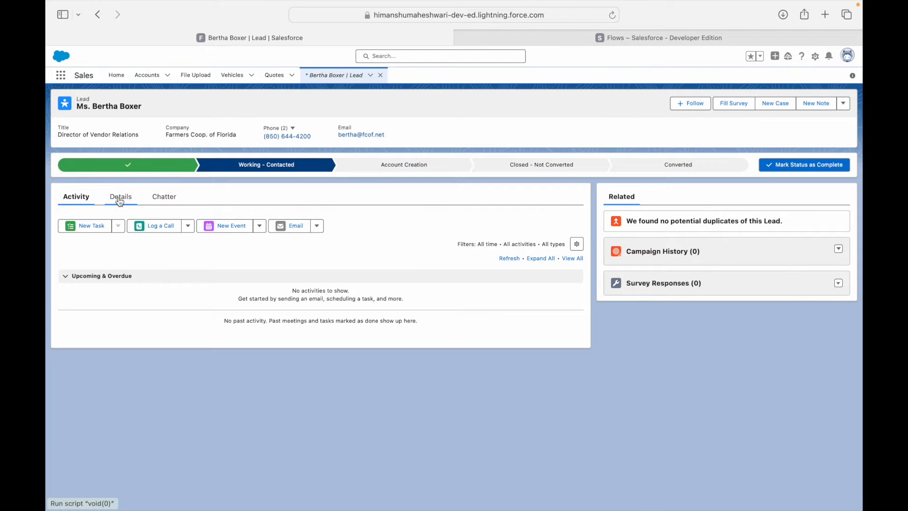
click(119, 197)
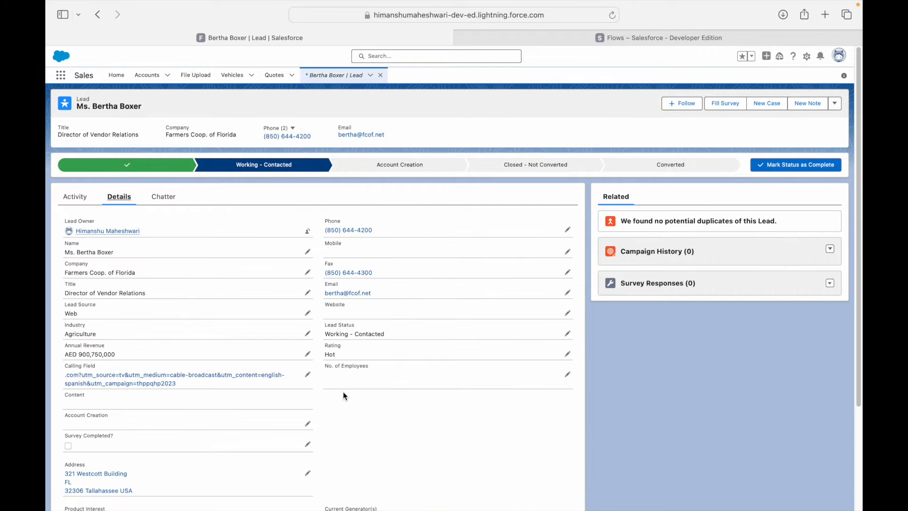
scroll(122, 416, down, 2)
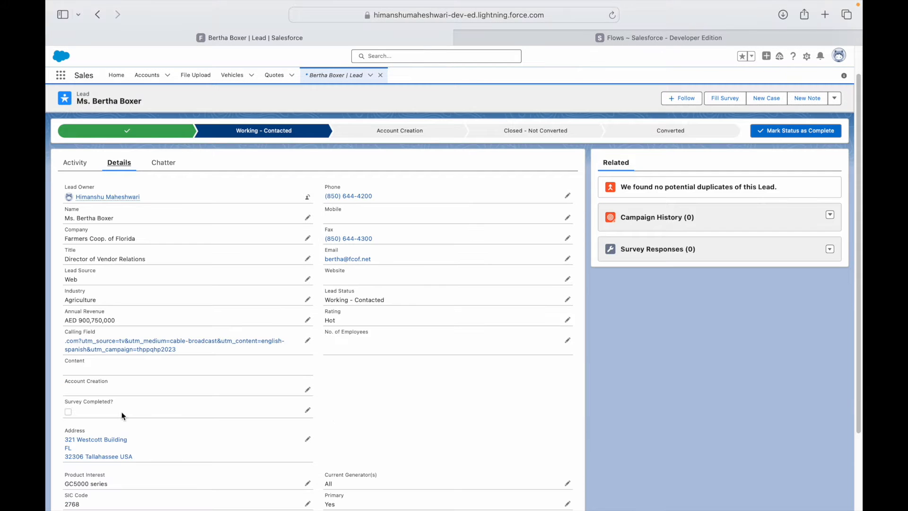
double_click(70, 412)
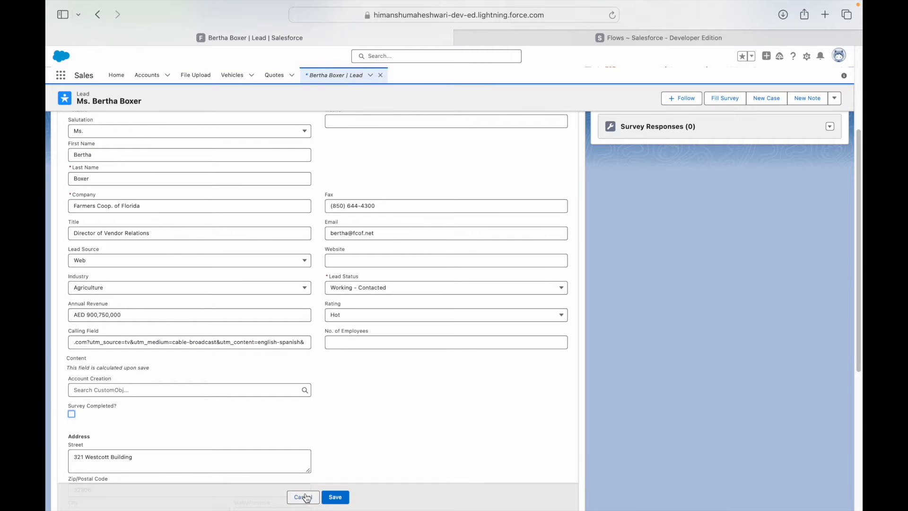
click(304, 496)
scroll(265, 378, up, 2)
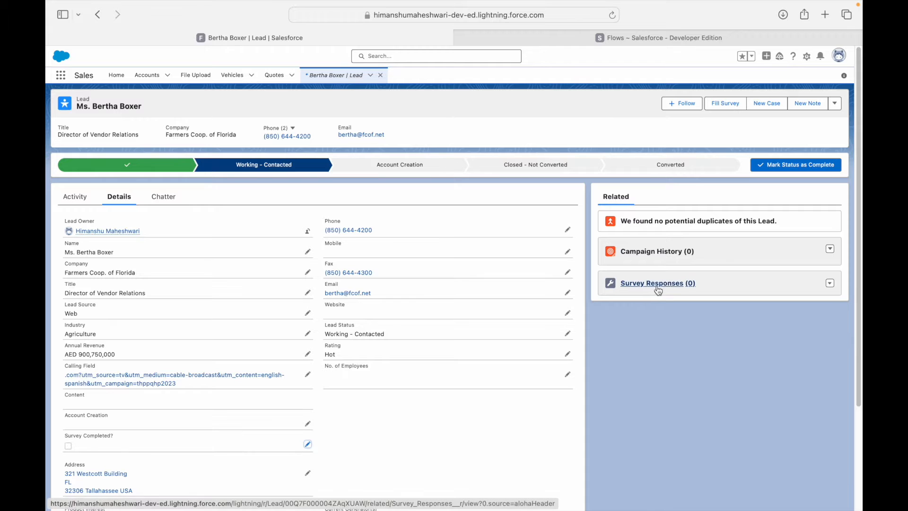
click(830, 283)
click(810, 298)
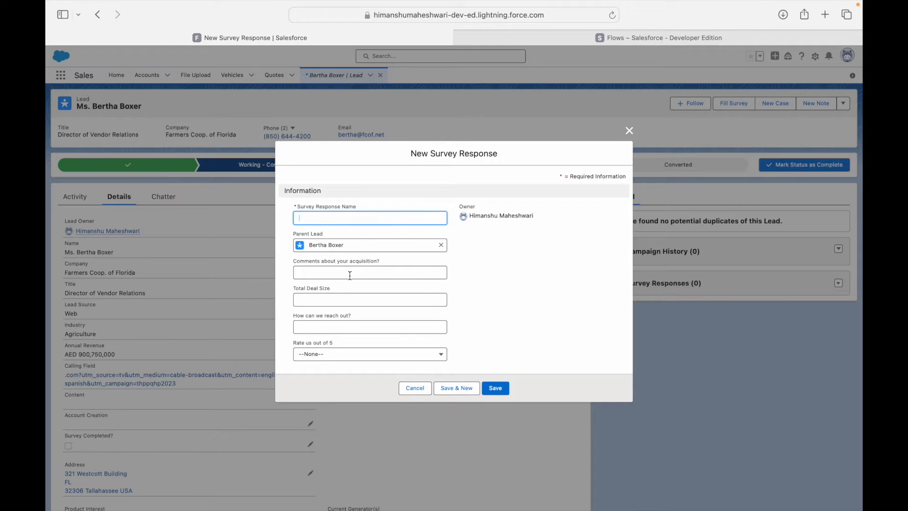
click(350, 276)
click(341, 358)
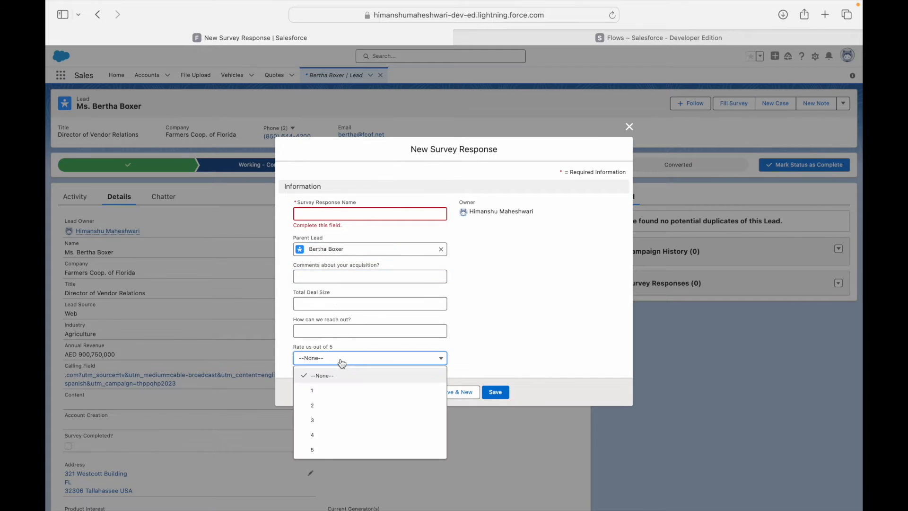
click(330, 276)
click(325, 301)
click(324, 330)
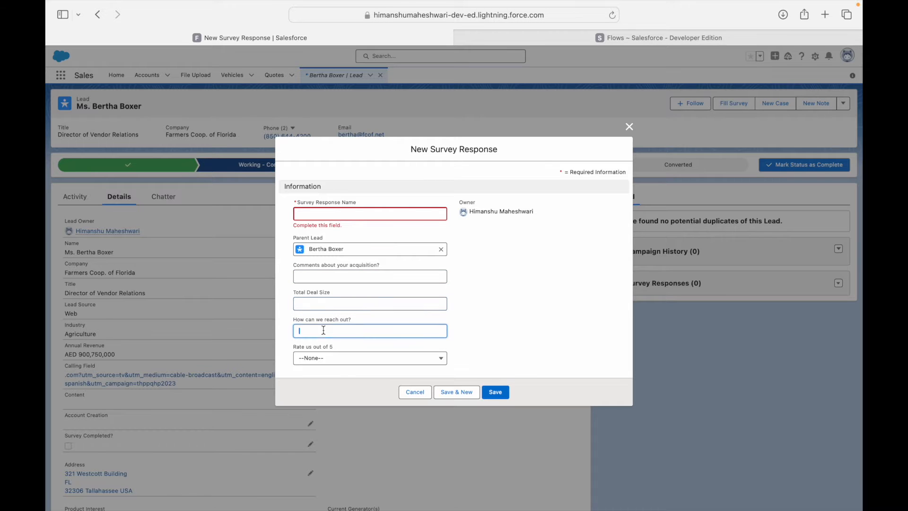
click(333, 356)
click(327, 377)
click(416, 395)
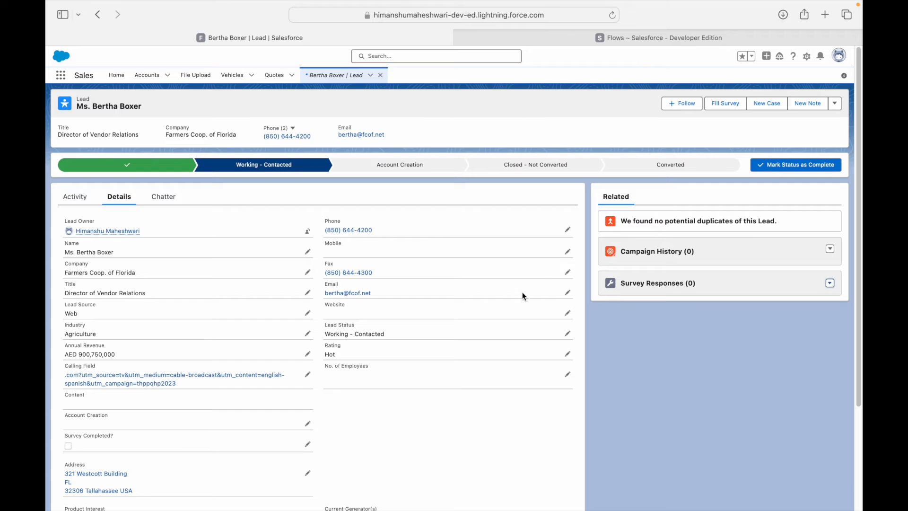
Step: Open the Use Case 4 Survey Questionnaire flow in Flow Builder, checking the slide's Survey requirement
click(563, 43)
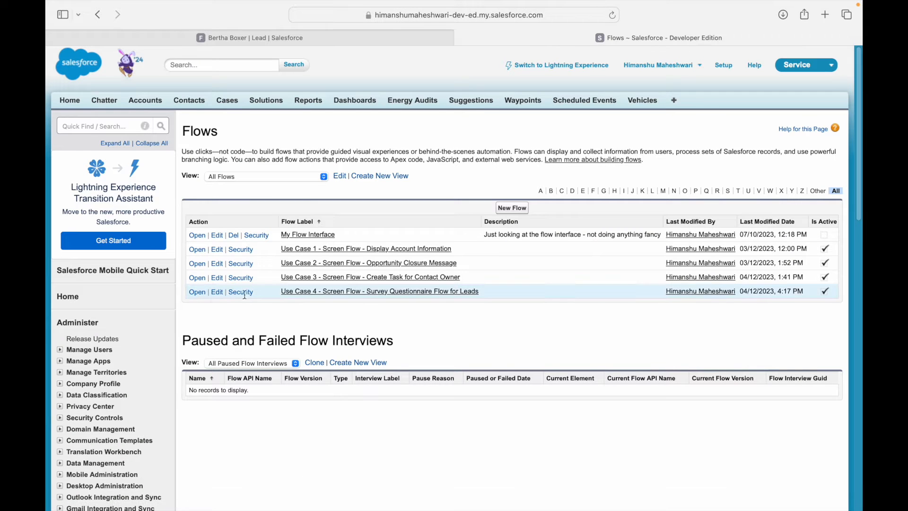
click(304, 294)
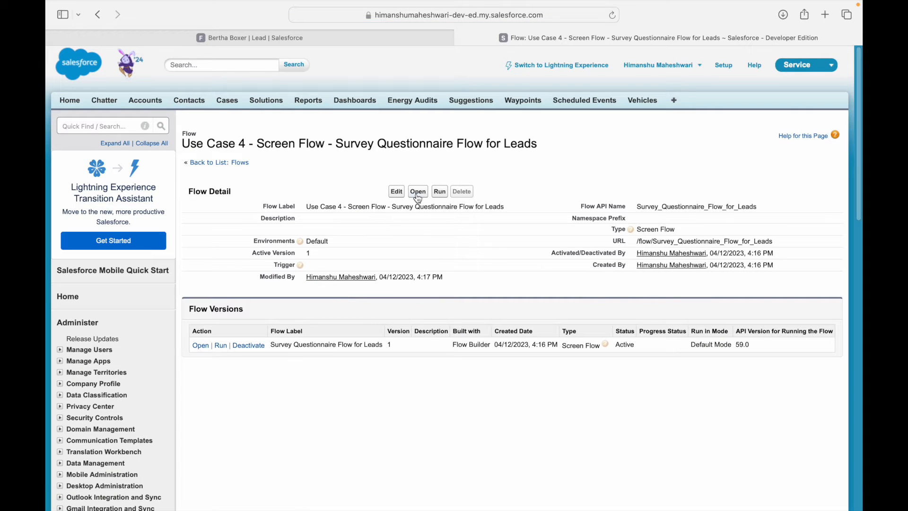
click(418, 192)
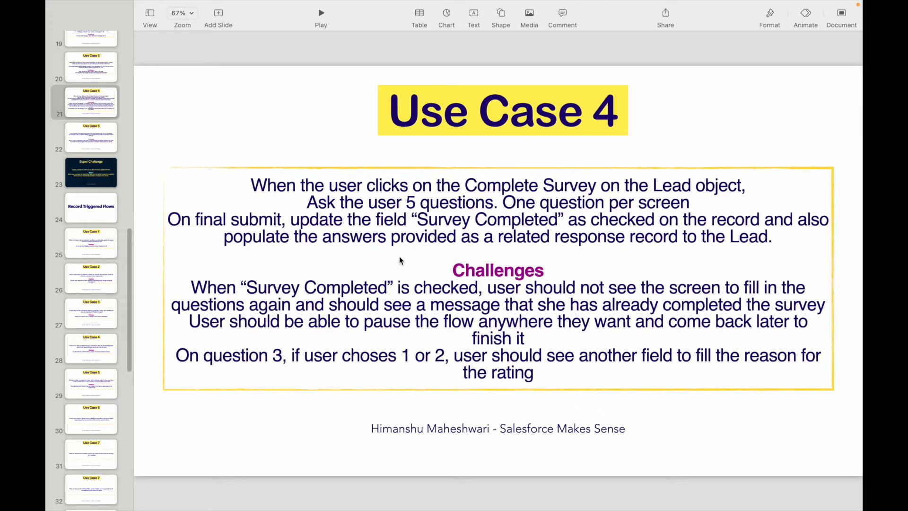
double_click(445, 222)
click(525, 219)
key(super+Tab)
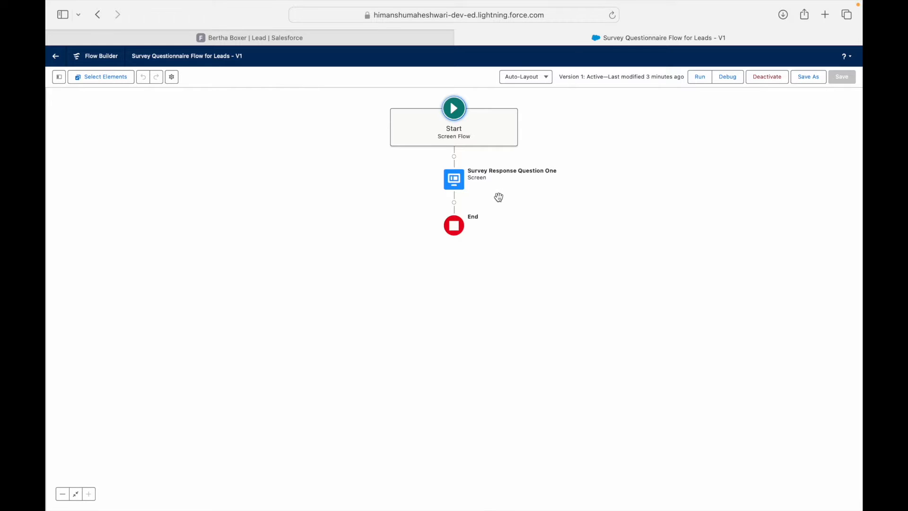
Step: Insert a Screen element after Question One labelled 'Survey Response Question Two'
click(455, 203)
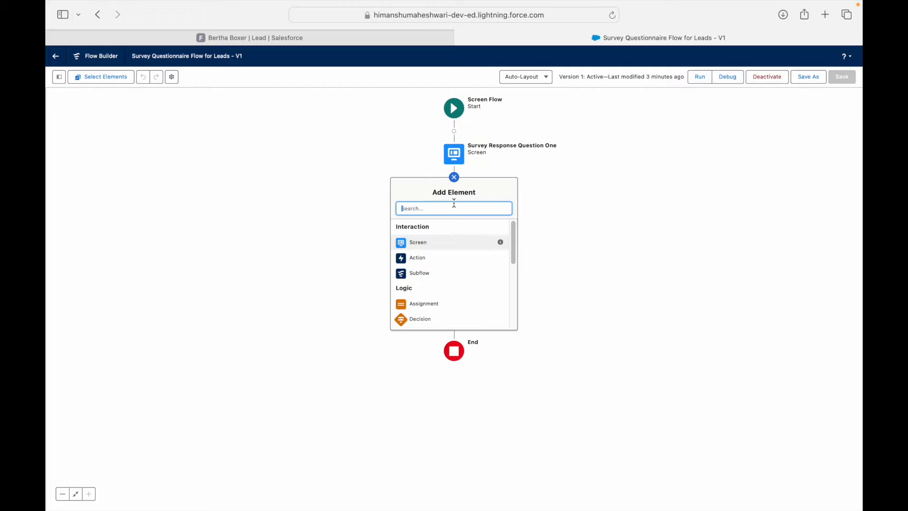
text(Screen)
click(435, 230)
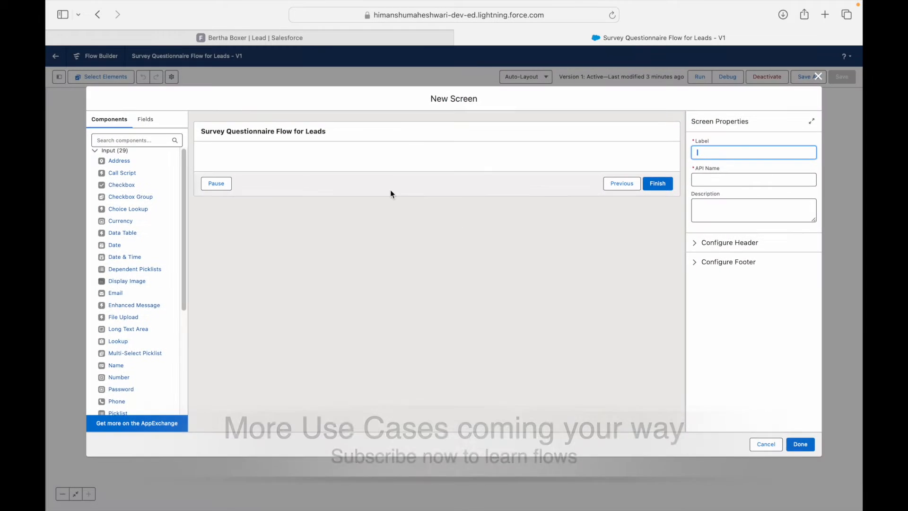
click(400, 126)
click(700, 153)
text(Survey Question Fou)
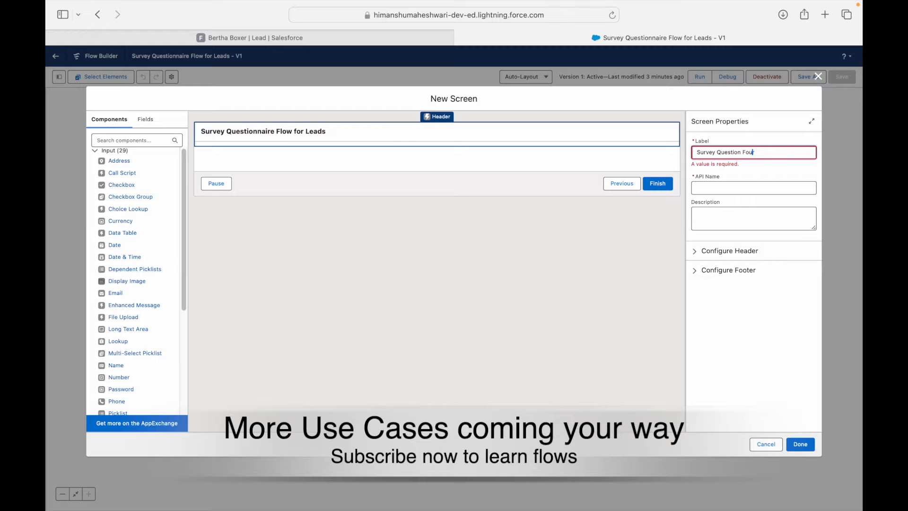
text(Response)
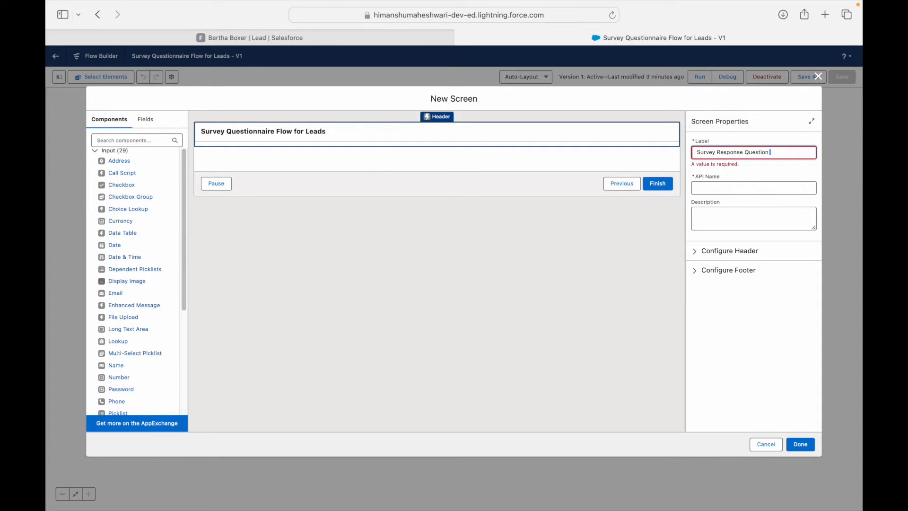
click(668, 221)
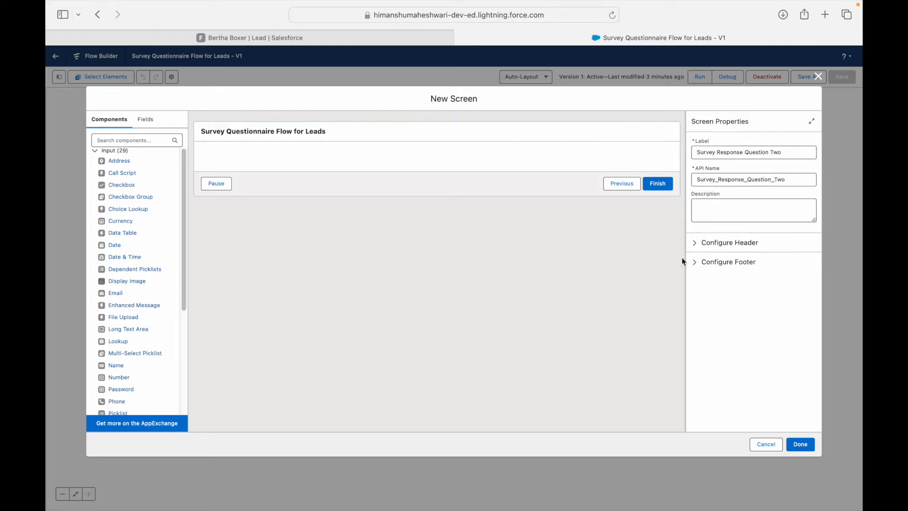
click(800, 444)
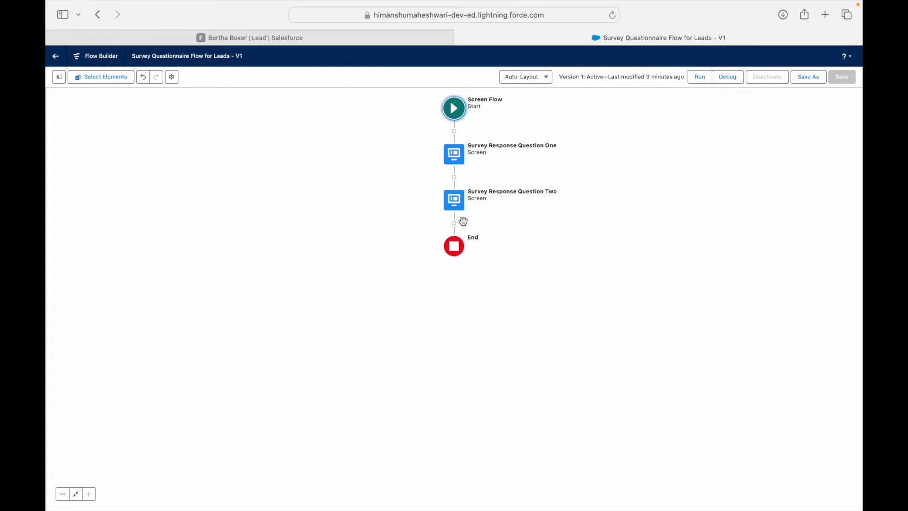
click(445, 221)
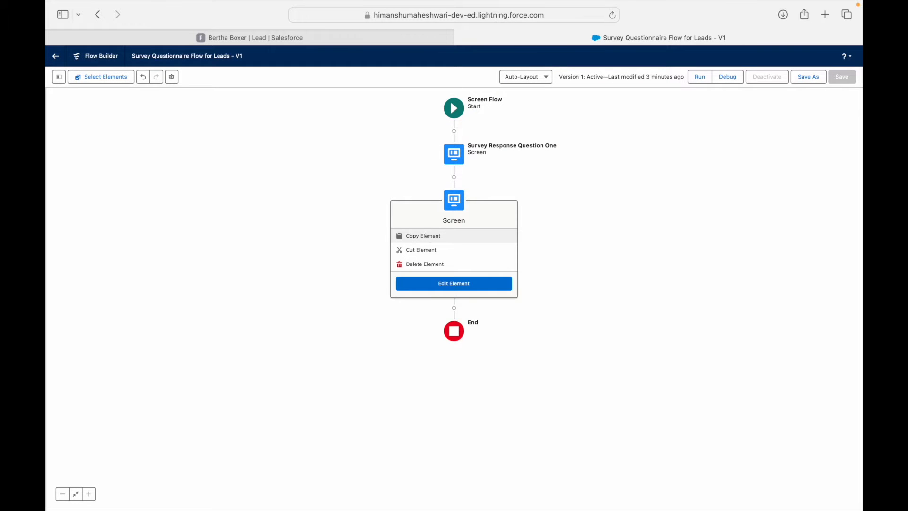
Step: Select and copy the Question One and Two screens, then paste both after Question Two
click(423, 236)
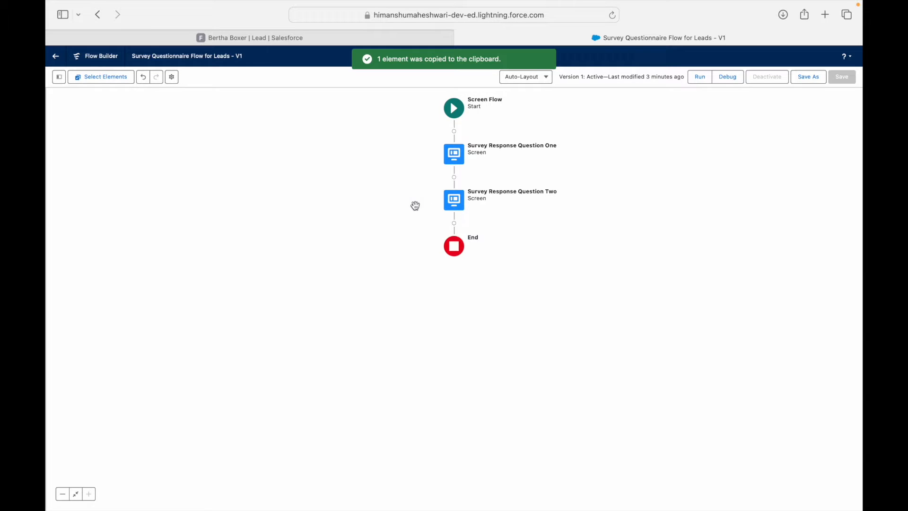
click(109, 79)
click(454, 166)
click(455, 212)
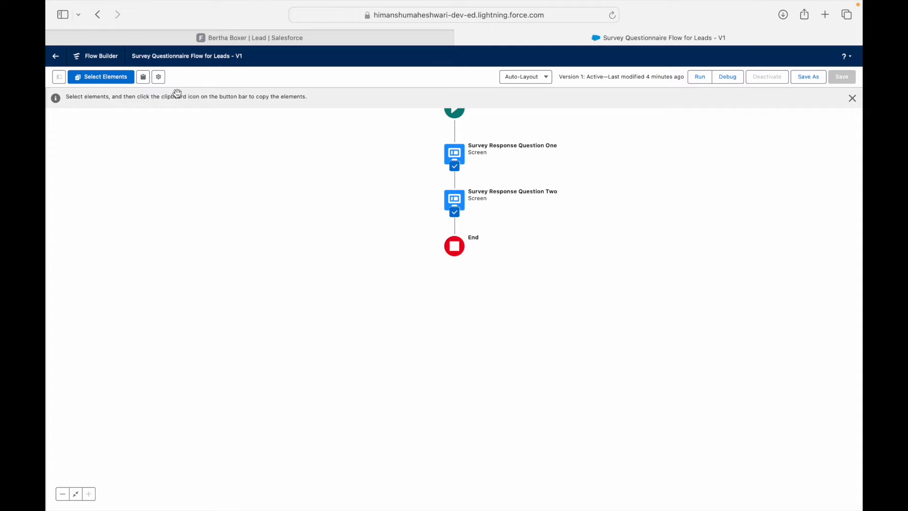
click(144, 80)
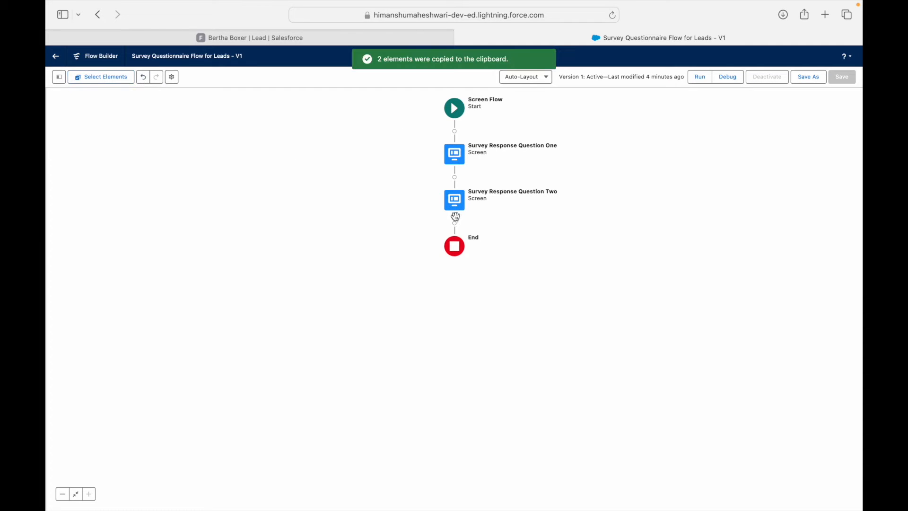
click(457, 224)
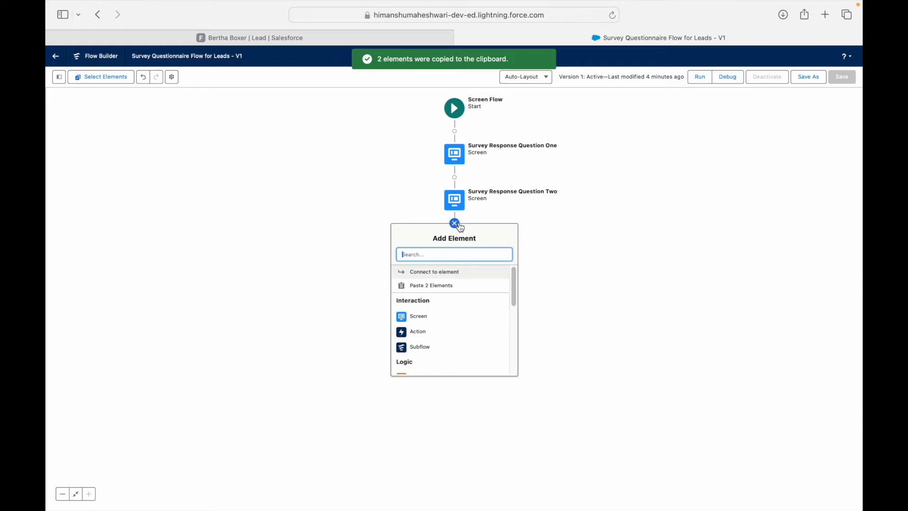
click(437, 286)
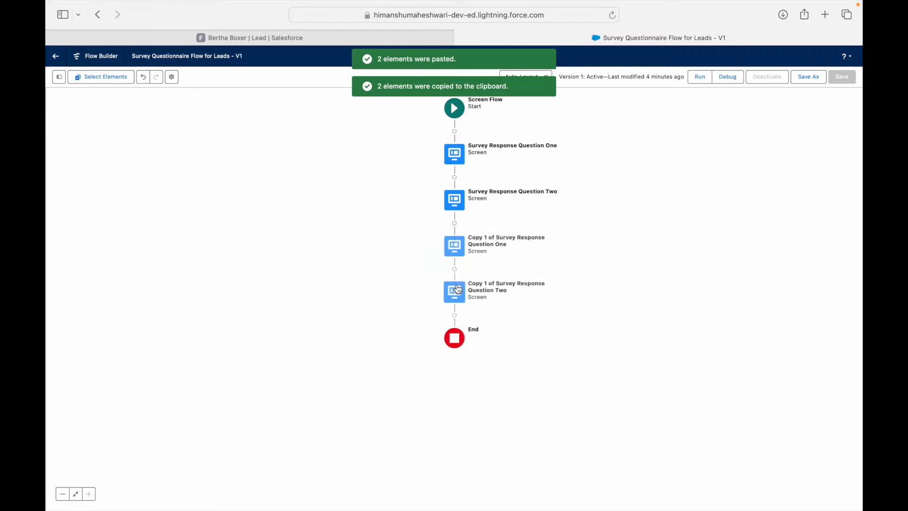
Step: Rename the first pasted copy to 'Survey Response Question Three' with a regenerated API name
double_click(453, 246)
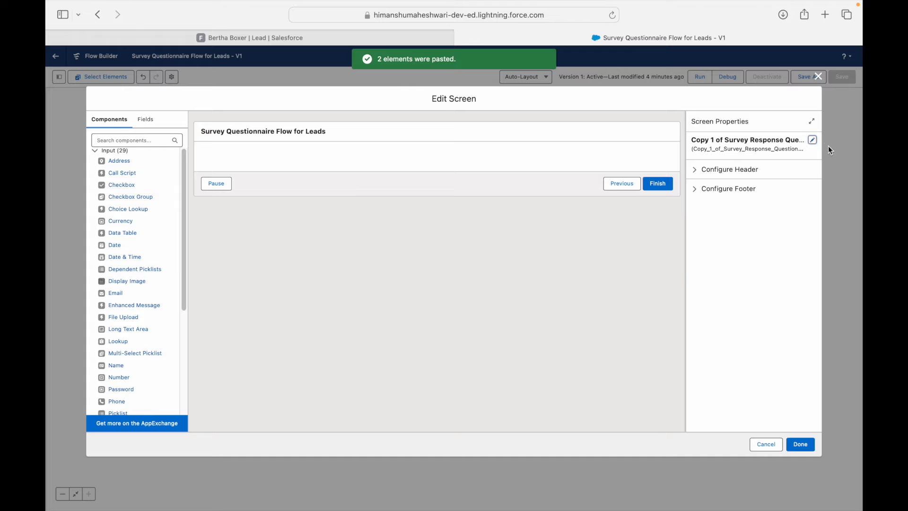
click(812, 142)
click(719, 152)
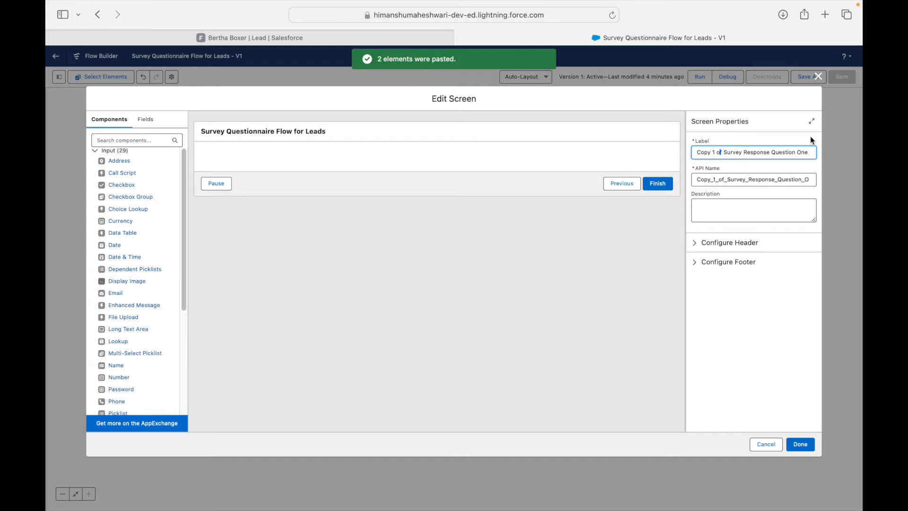
key(BackSpace)
key(BackSpace)
key(BackSpace)
key(BackSpace)
key(BackSpace)
key(BackSpace)
key(BackSpace)
key(BackSpace)
key(BackSpace)
key(BackSpace)
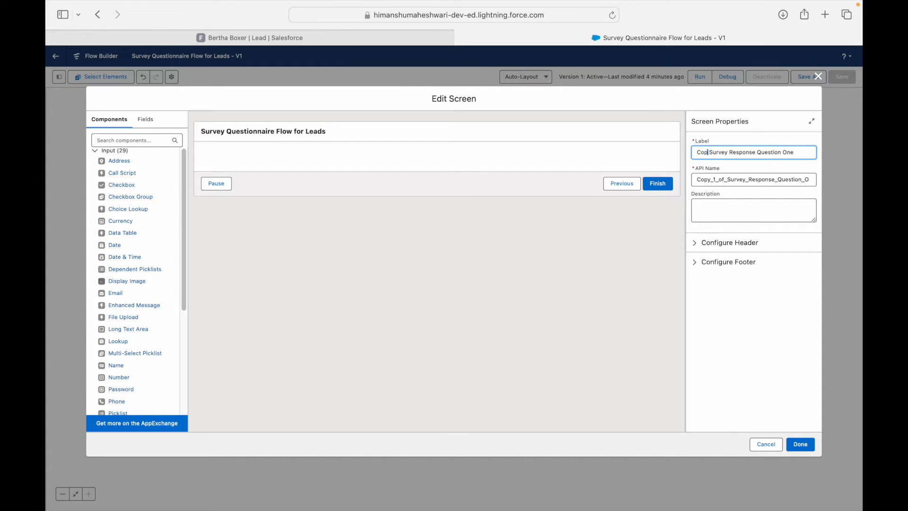
key(BackSpace)
key(super+a)
key(Right)
double_click(751, 181)
key(BackSpace)
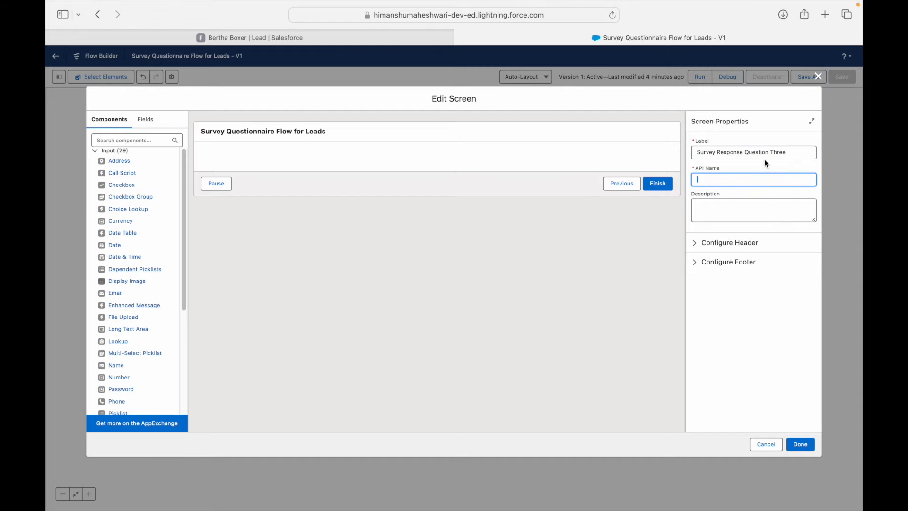
click(790, 152)
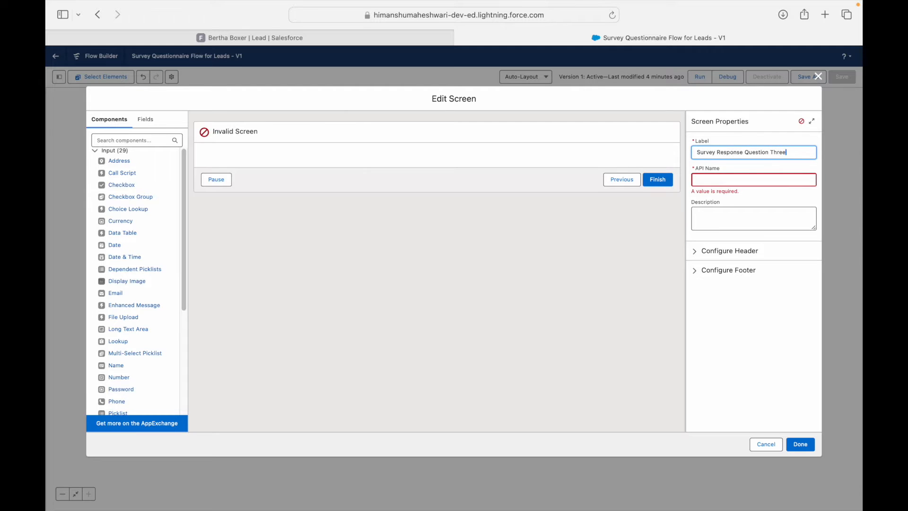
key(Tab)
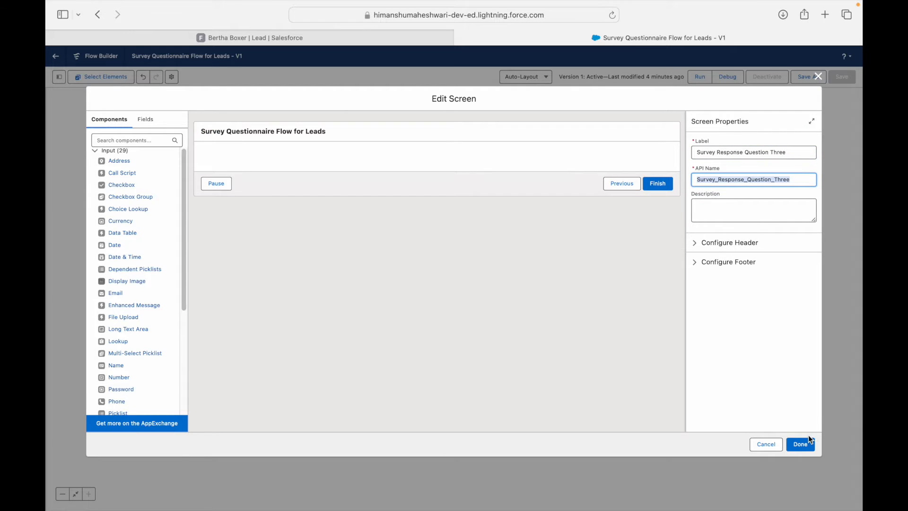
click(761, 153)
triple_click(761, 153)
click(800, 444)
Step: Rename the second pasted copy to 'Survey Response Question Four' with a matching API name
click(455, 291)
click(456, 375)
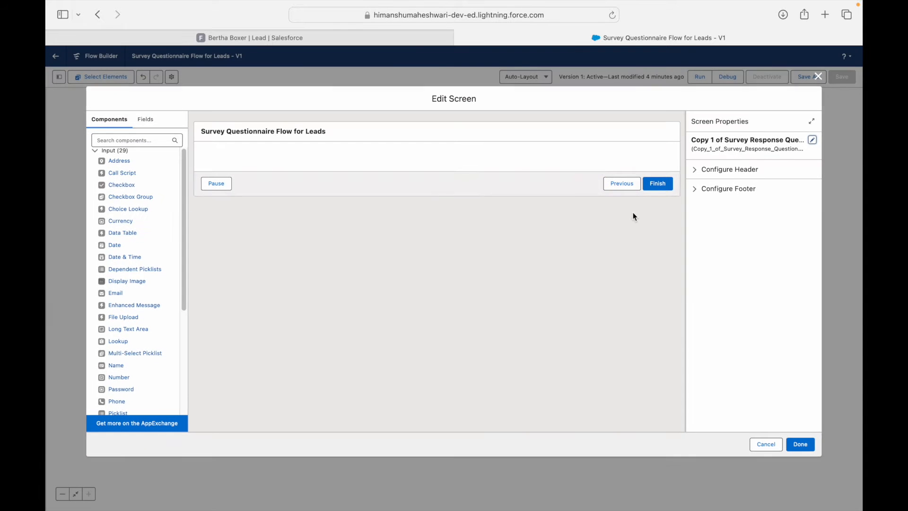
click(810, 141)
triple_click(760, 153)
key(ctrl+v)
triple_click(753, 179)
key(BackSpace)
click(789, 152)
key(BackSpace)
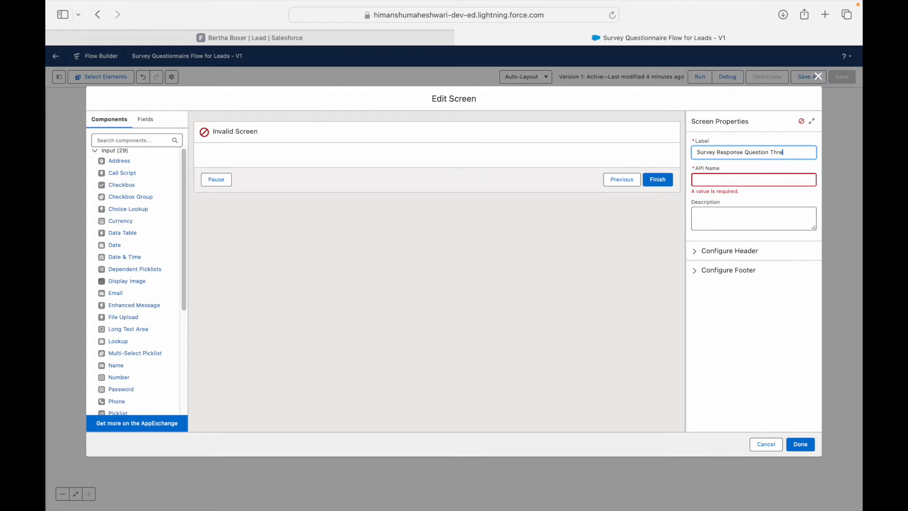
text(Four)
key(Tab)
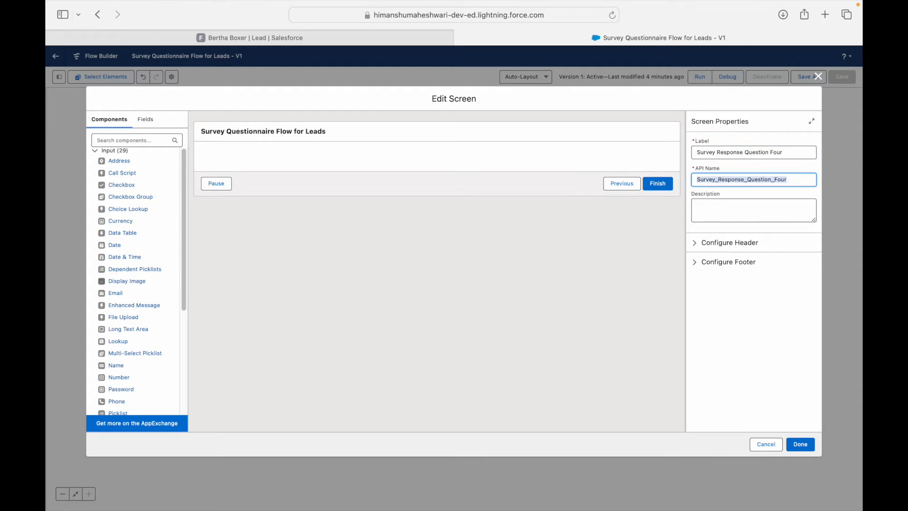
click(779, 310)
click(803, 448)
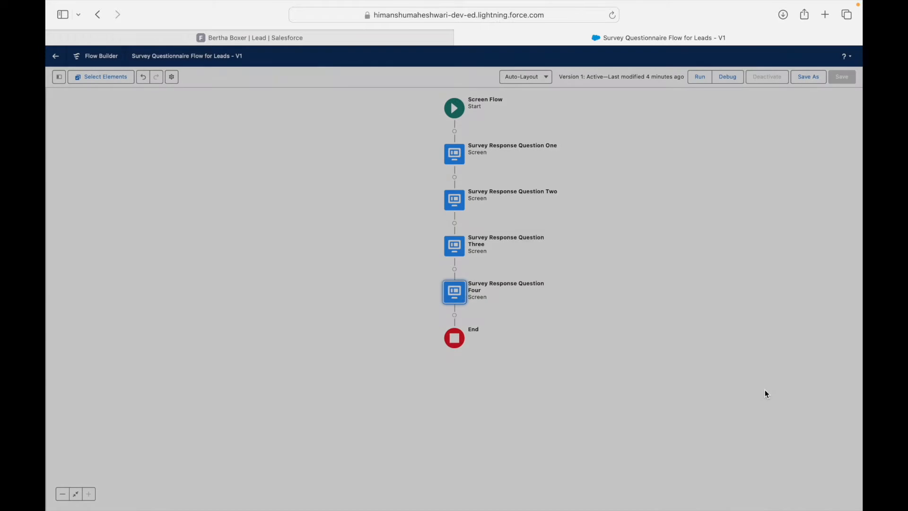
Step: Hide the Previous footer button on the Survey Response Question One screen
double_click(457, 156)
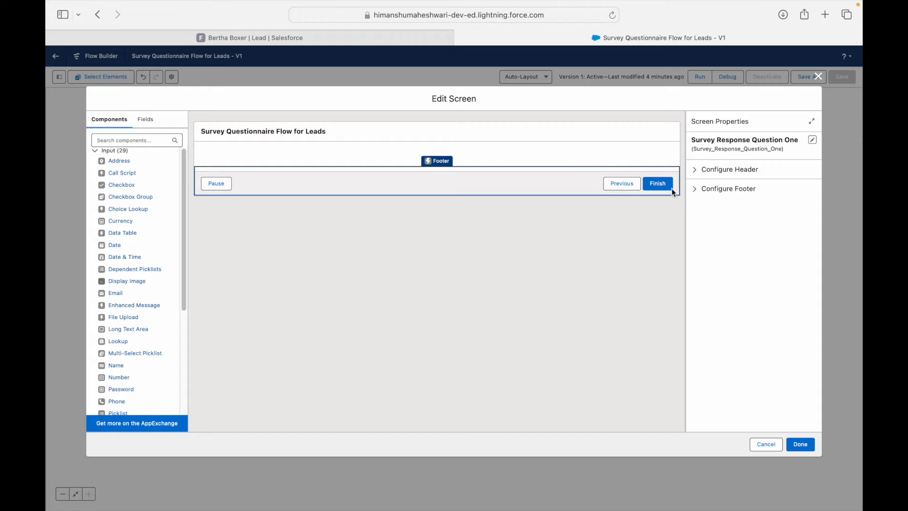
click(695, 188)
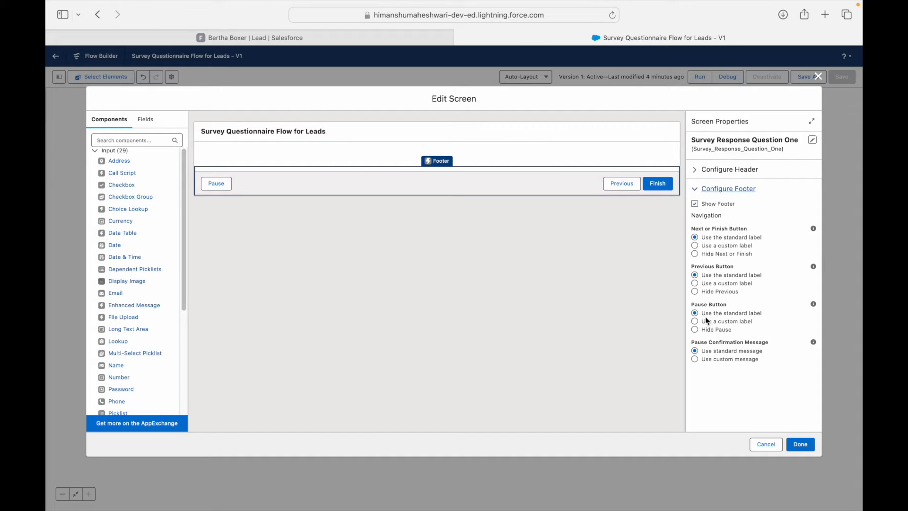
click(695, 291)
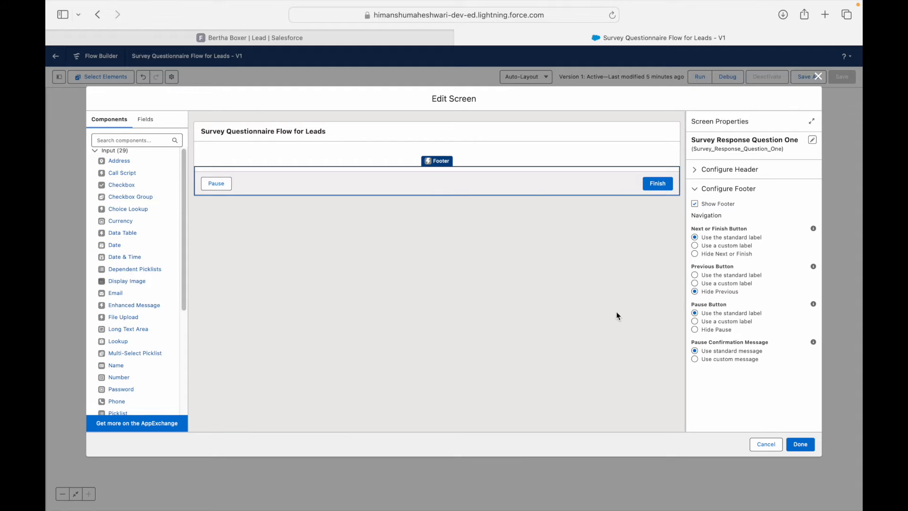
click(800, 444)
Step: Review the Question Two, Three and Four screens in turn
double_click(458, 203)
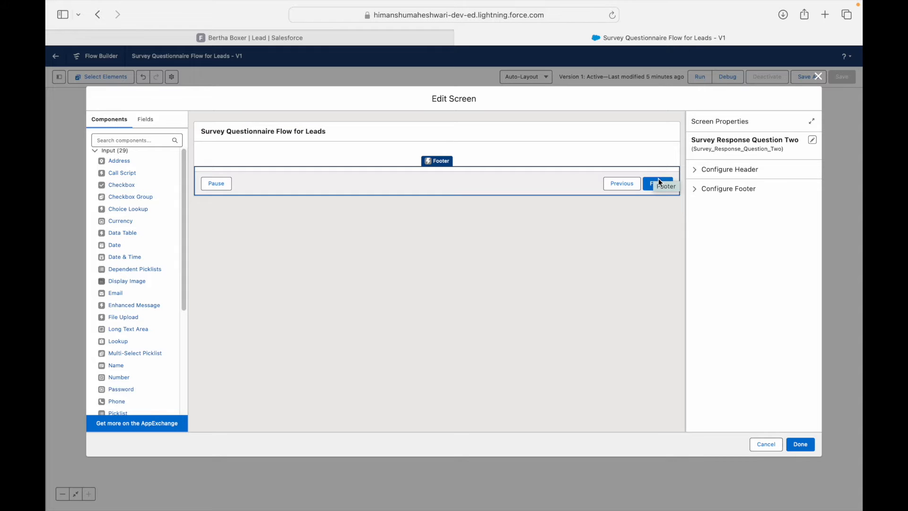
click(790, 443)
click(457, 251)
click(801, 445)
click(458, 294)
Step: Turn off Show Header on Survey Response Question One and Question Two
click(799, 443)
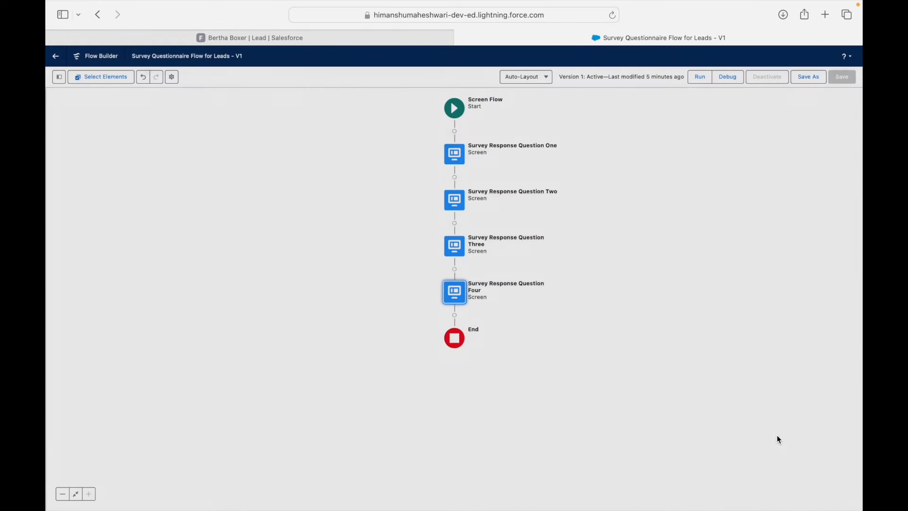
click(452, 153)
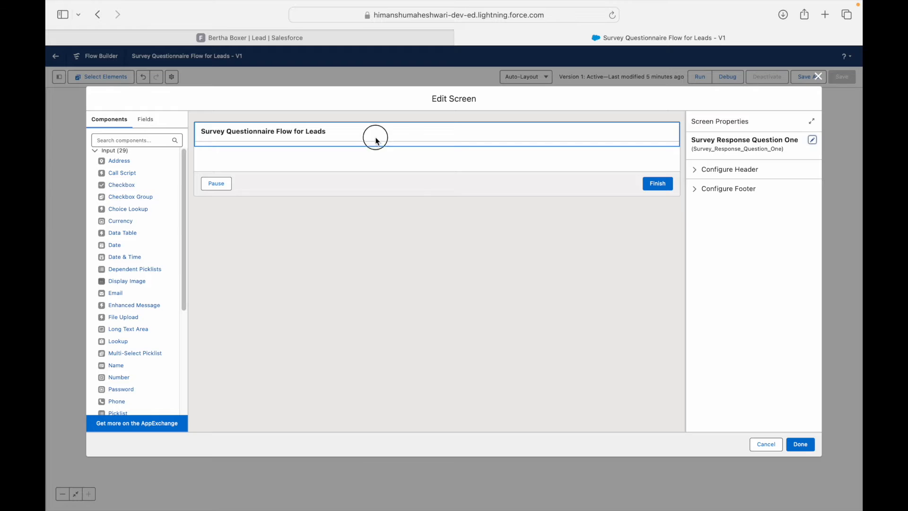
click(694, 171)
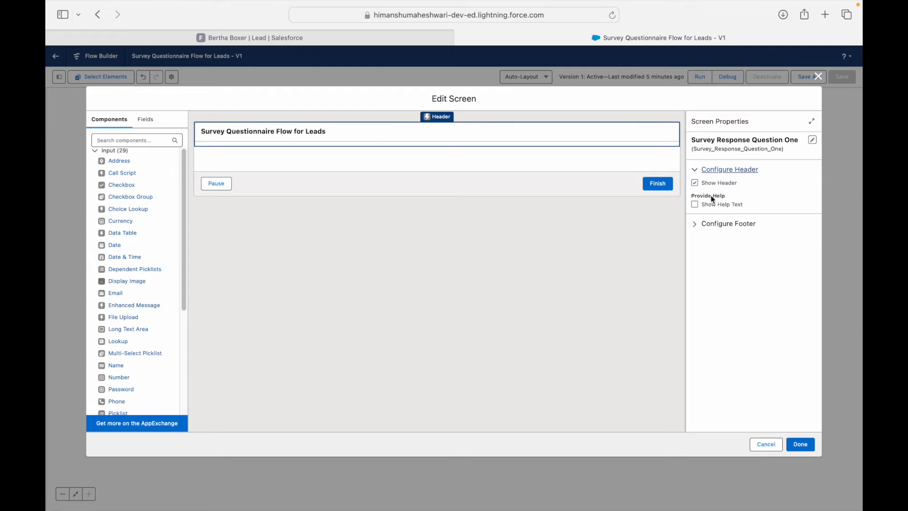
click(695, 183)
click(800, 446)
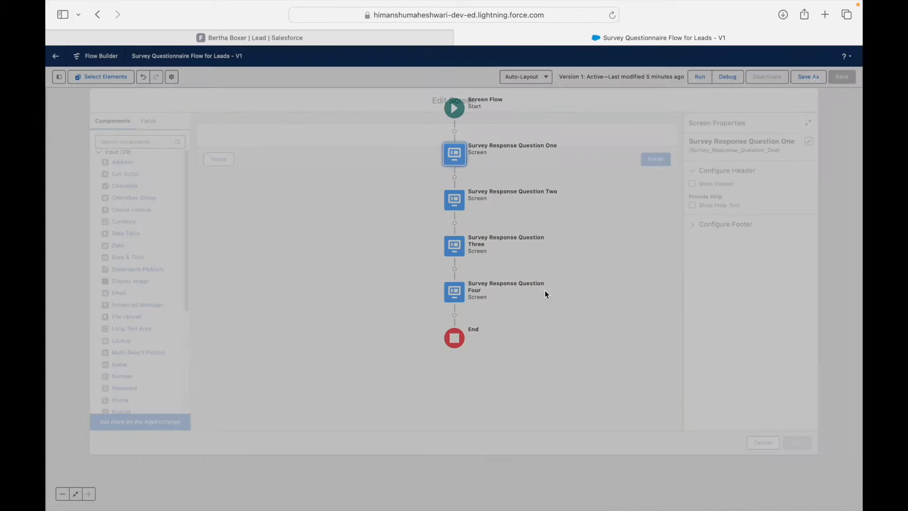
double_click(449, 198)
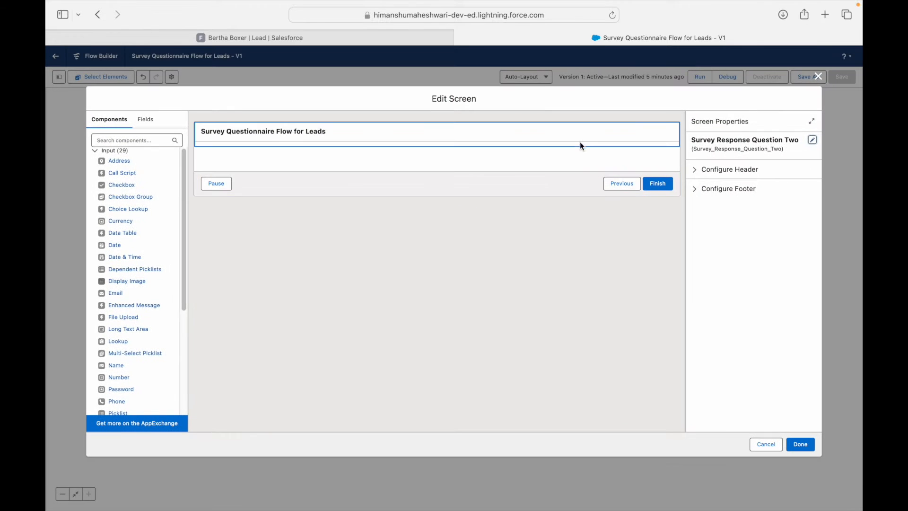
click(694, 169)
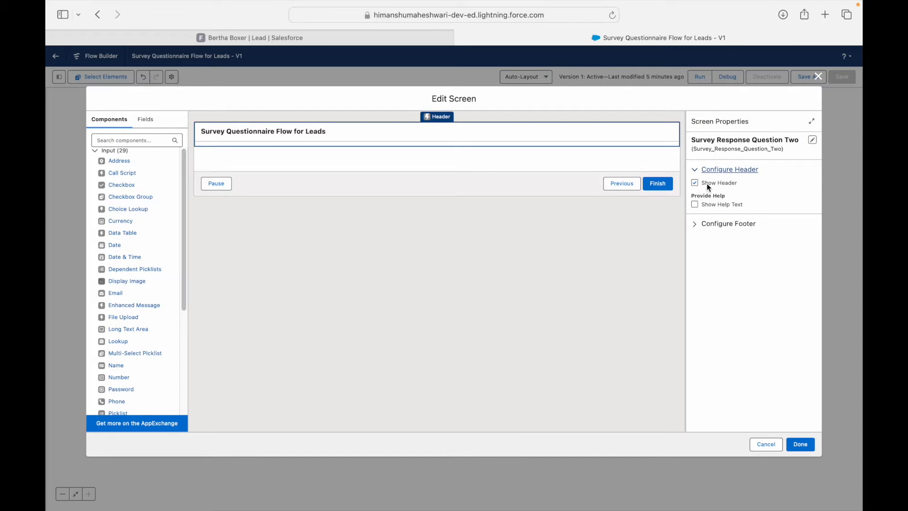
click(708, 184)
click(801, 444)
Step: Turn off the header on Questions Three and Four, then save the flow as a new version
double_click(454, 245)
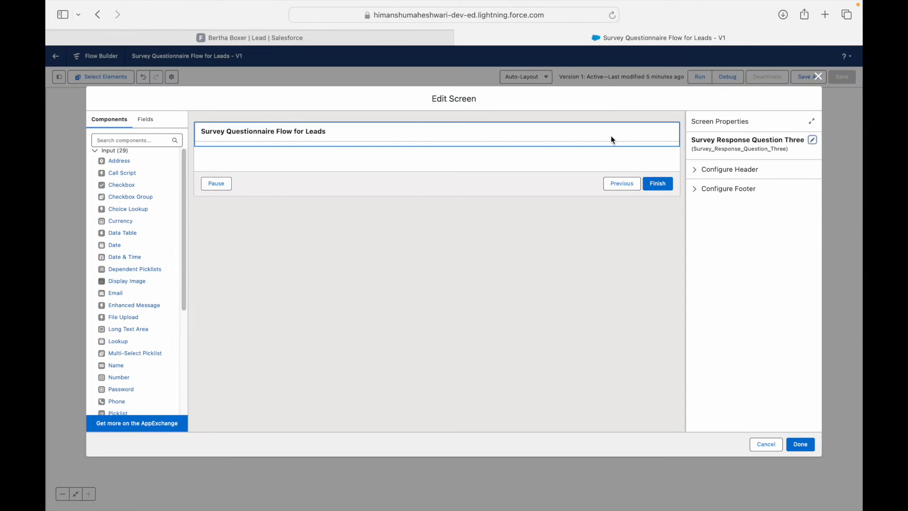
click(701, 171)
click(698, 184)
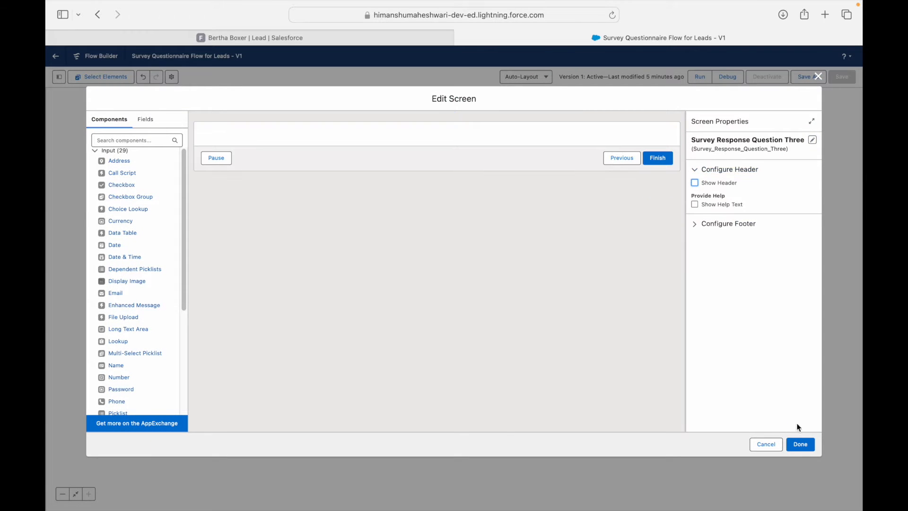
click(800, 443)
double_click(460, 289)
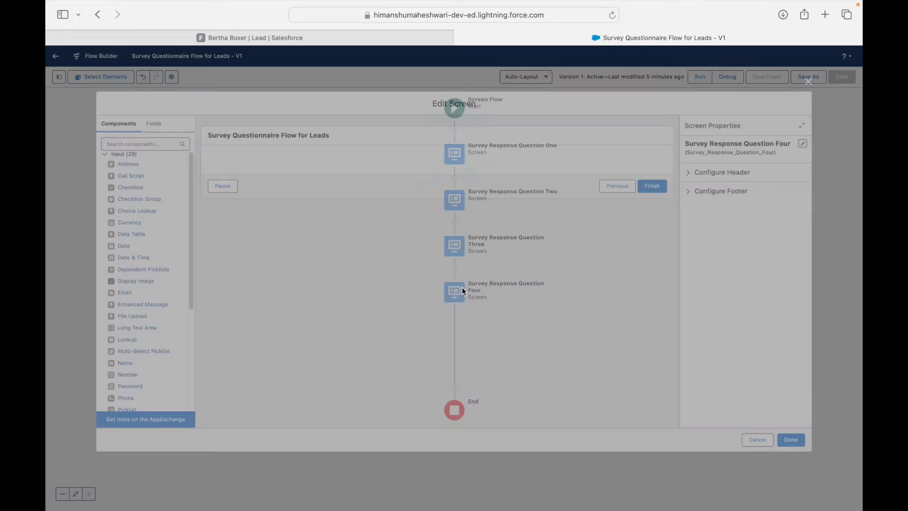
click(444, 126)
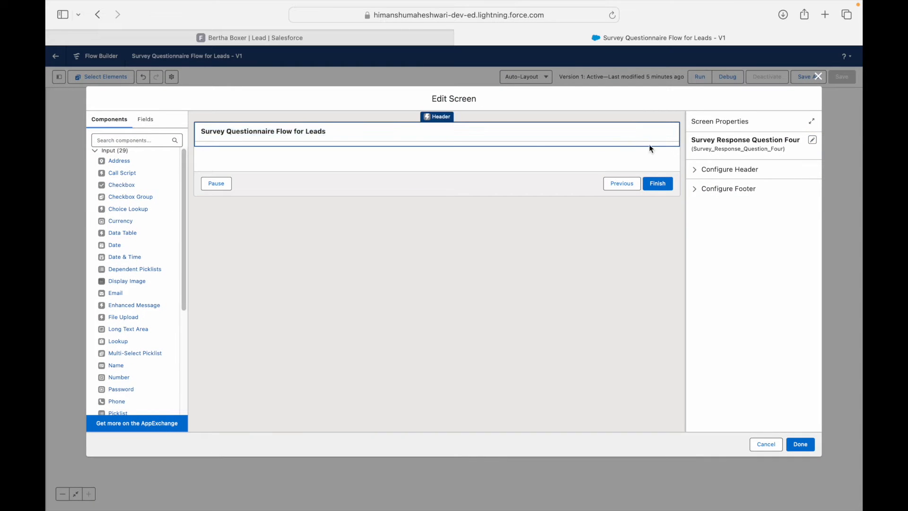
click(694, 171)
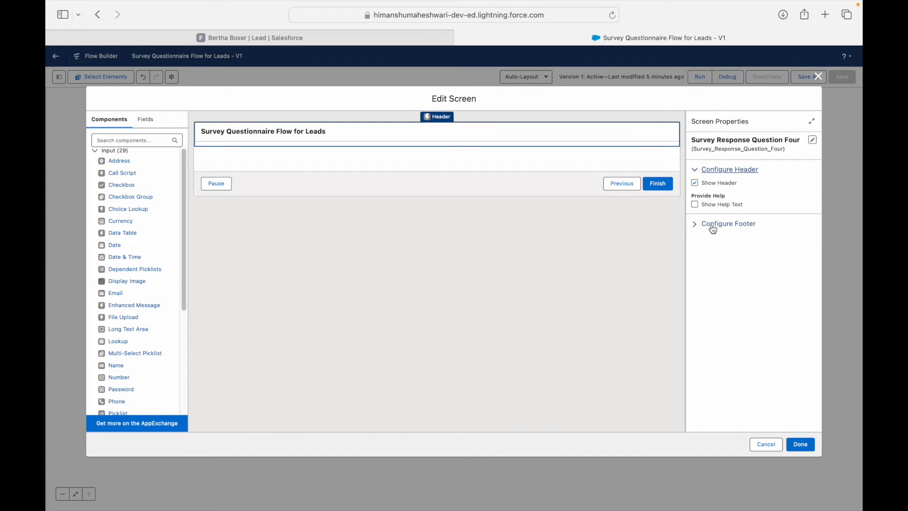
click(695, 182)
click(810, 448)
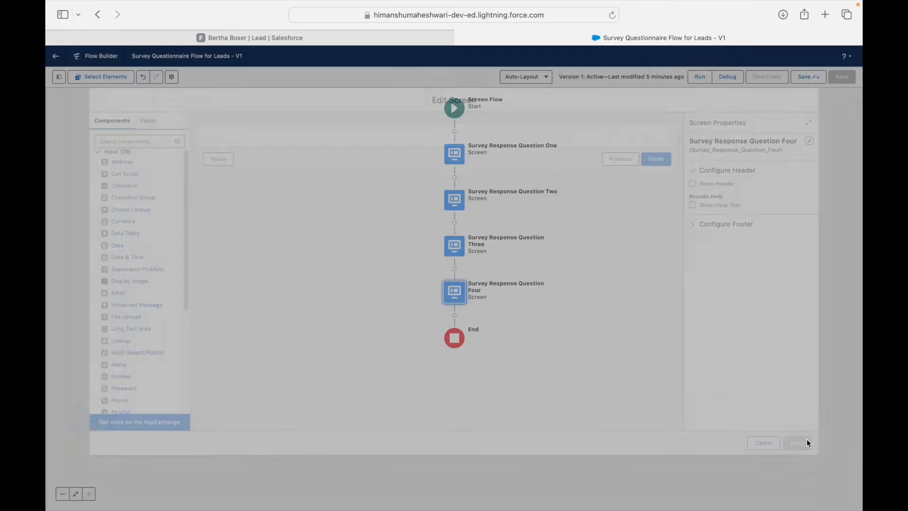
click(809, 76)
click(607, 340)
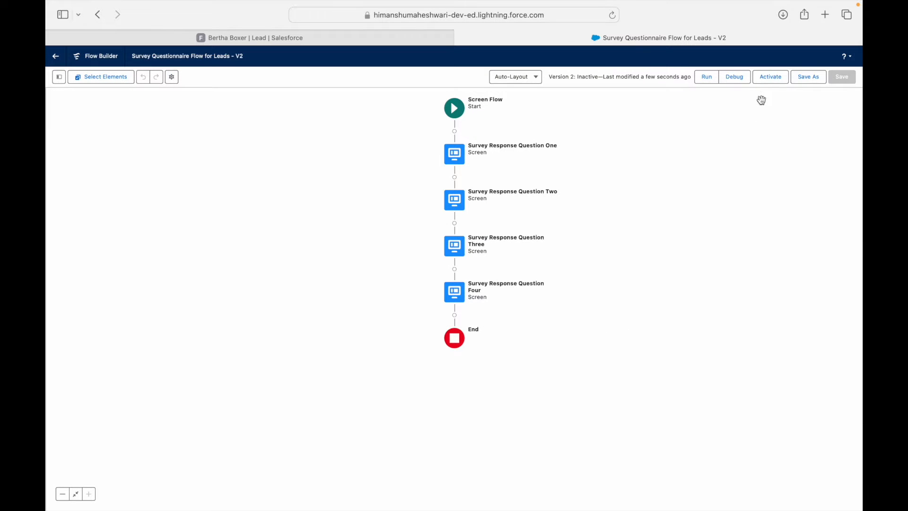
Step: Activate flow Version 2, then switch over to the requirements slides
click(770, 78)
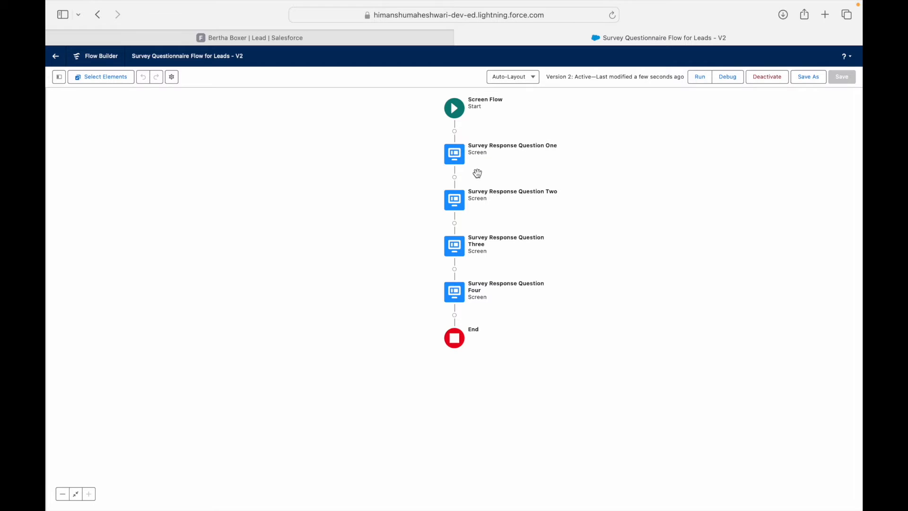
key(super+Tab)
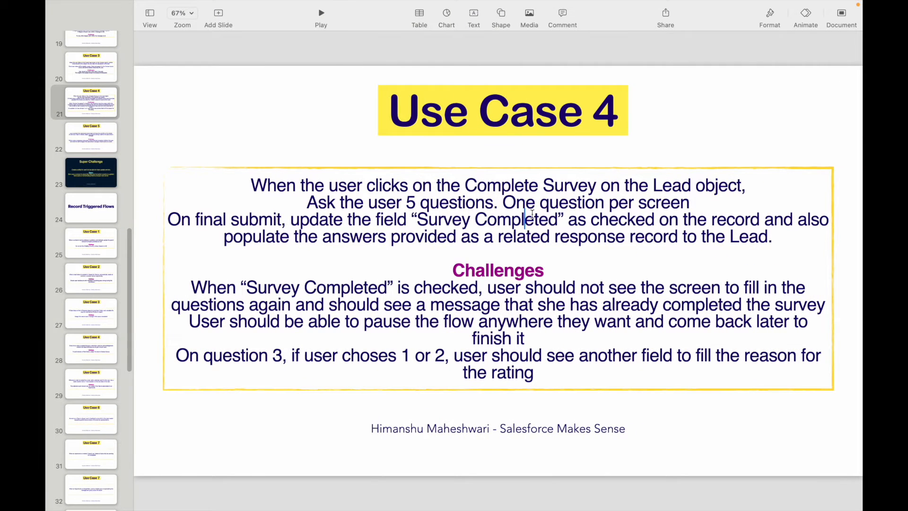
Step: Review the one-question-per-screen requirement on the Use Case 4 slide, then return to Flow Builder
drag(515, 203, 558, 238)
click(561, 231)
key(super+Tab)
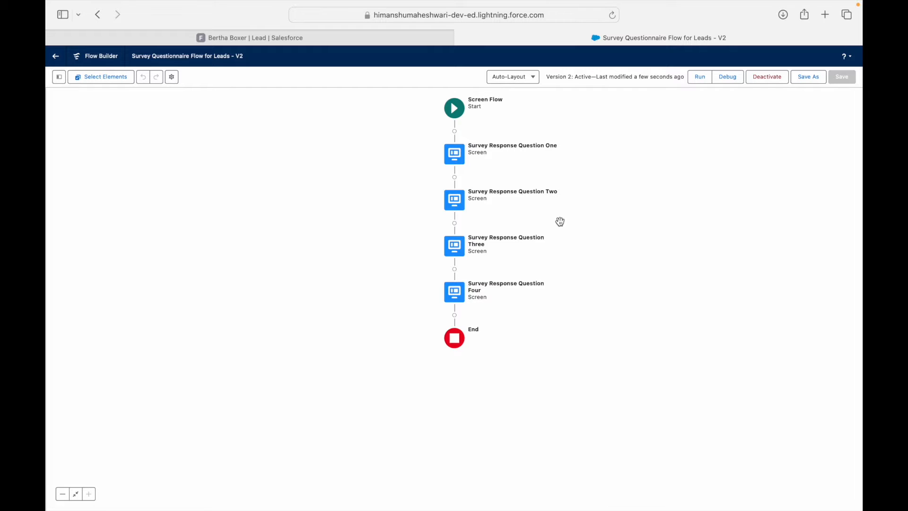
Step: Insert a Create Records element after Survey Response Question Four, before End
click(454, 316)
text(Create R)
text(ecor)
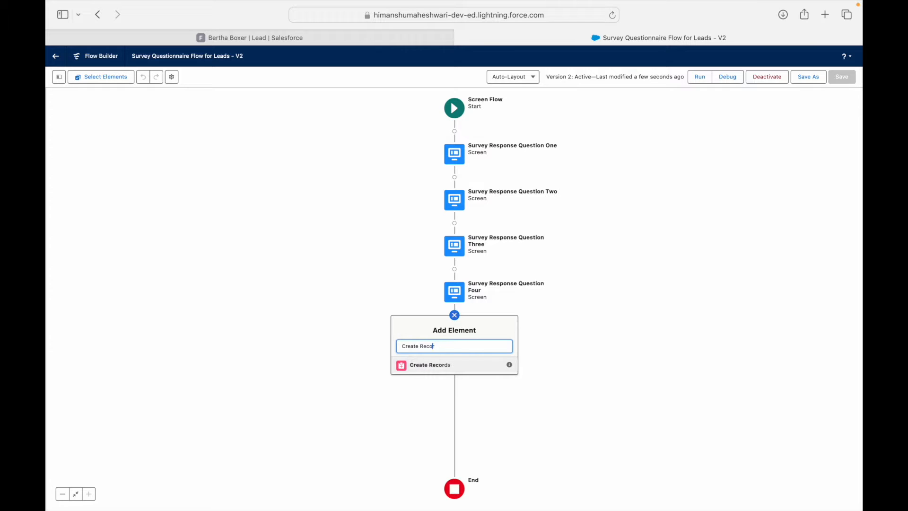
click(452, 364)
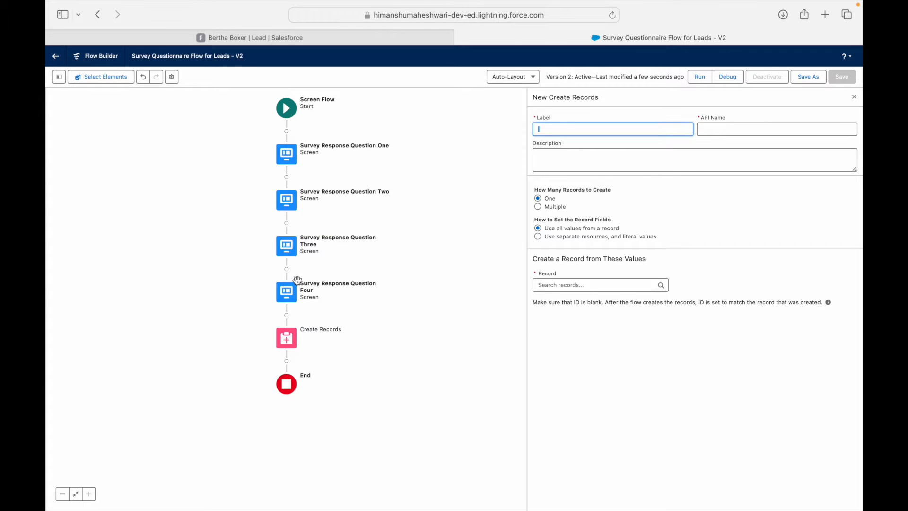
Step: Set Create Records to use separate resources and create a Survey Response record, then open Question One
click(553, 286)
text(Survey)
key(super+a)
key(BackSpace)
click(753, 264)
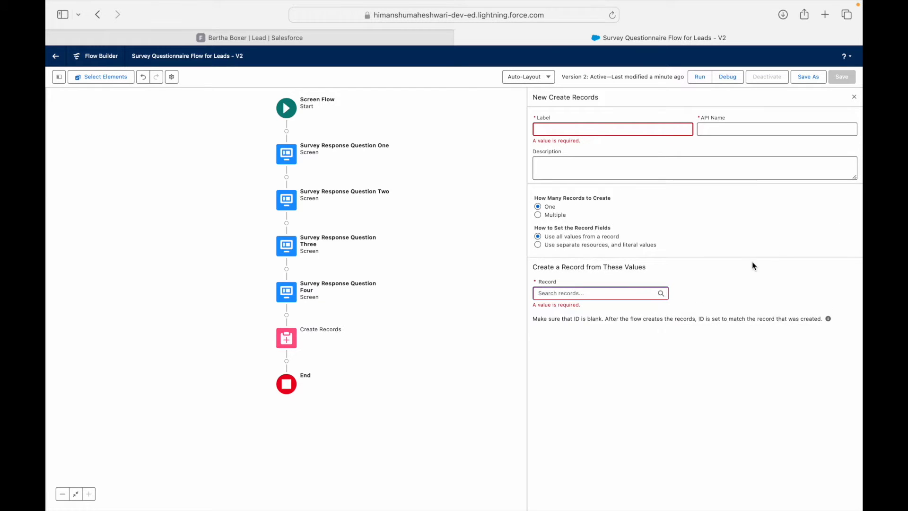
click(573, 292)
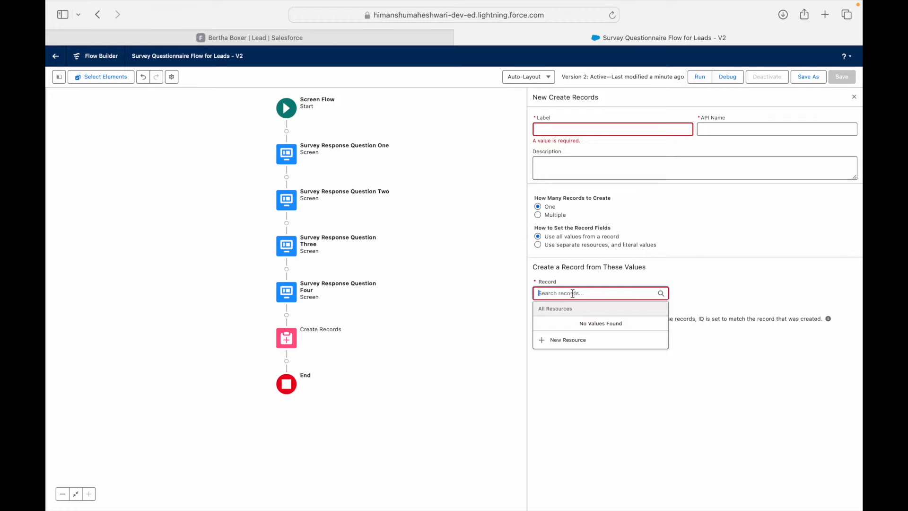
click(568, 247)
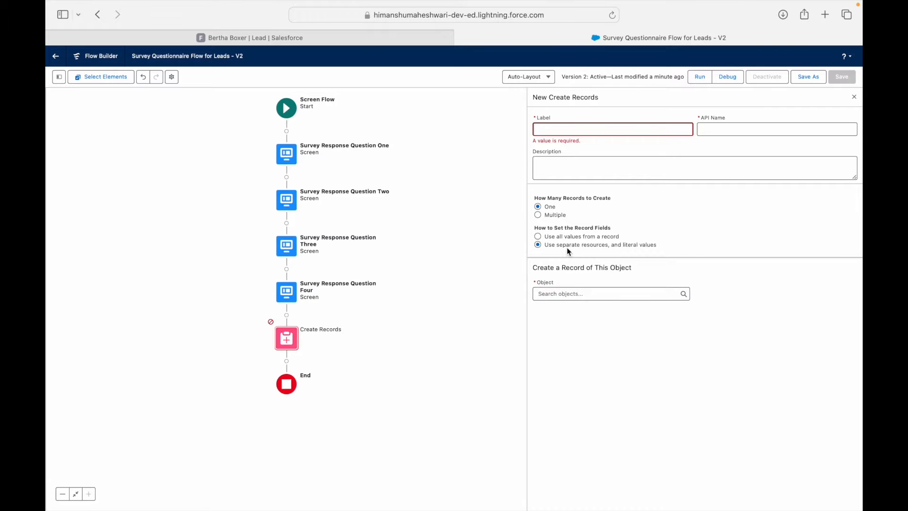
click(566, 293)
text(Survey Re)
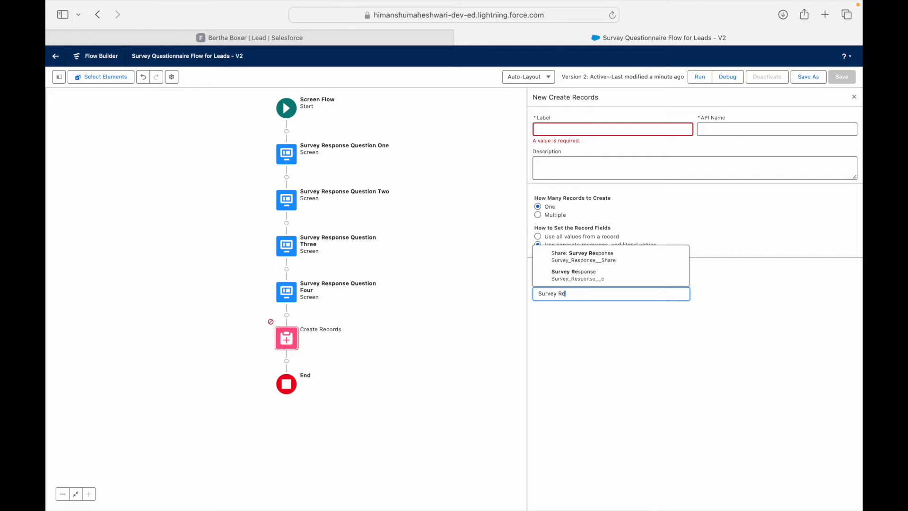
click(579, 275)
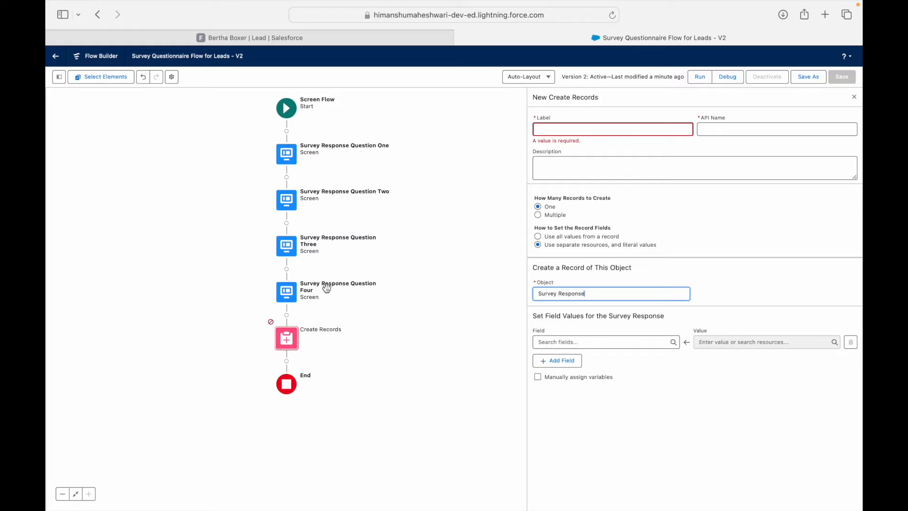
double_click(290, 156)
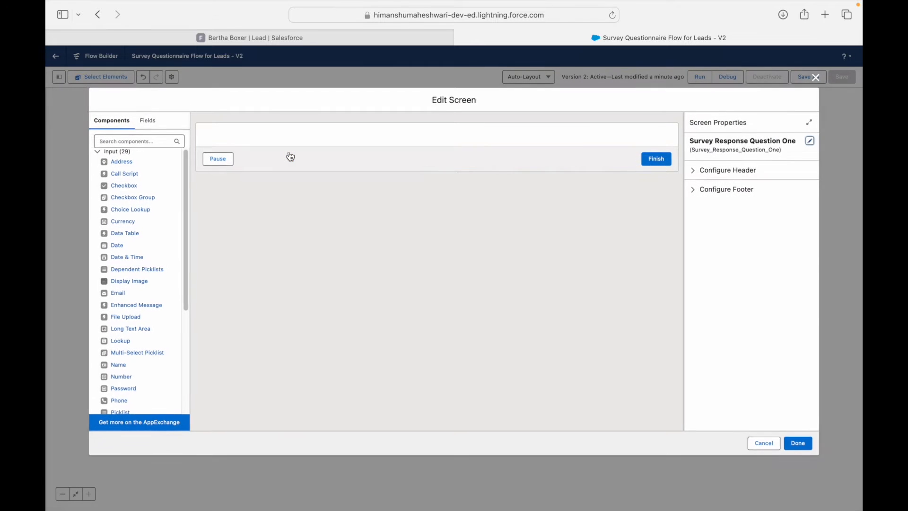
Step: Leave the Question One screen editor and switch to the lead record's browser tab
click(775, 443)
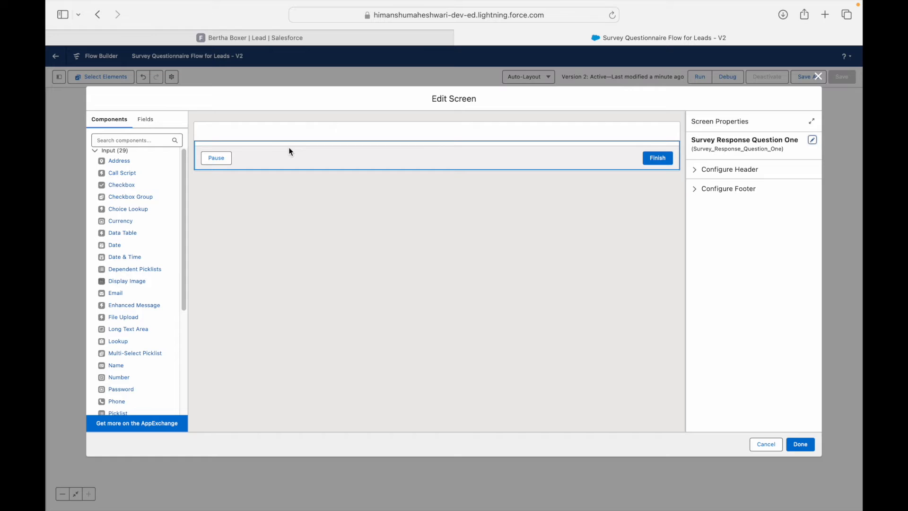
click(136, 142)
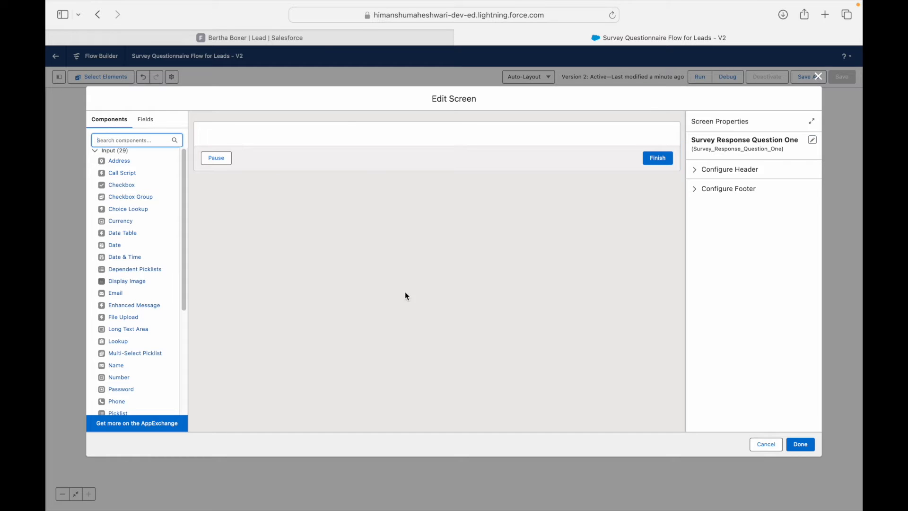
click(307, 39)
Step: Open a new Survey Response form from the lead to check its Acquisition Comments field, then return
click(830, 284)
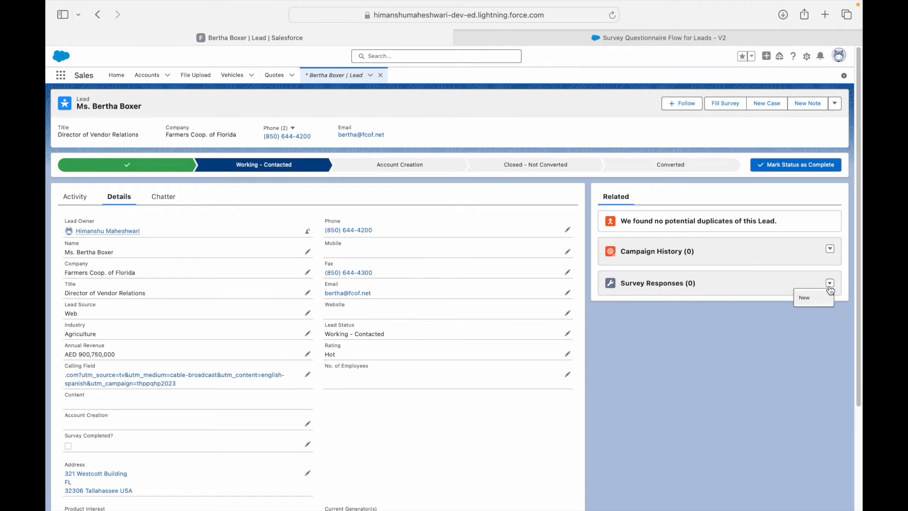
click(805, 297)
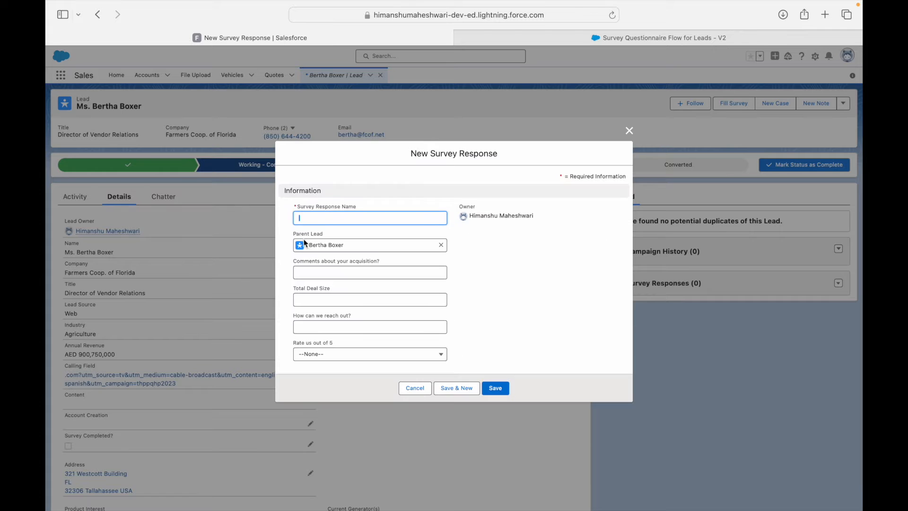
click(371, 261)
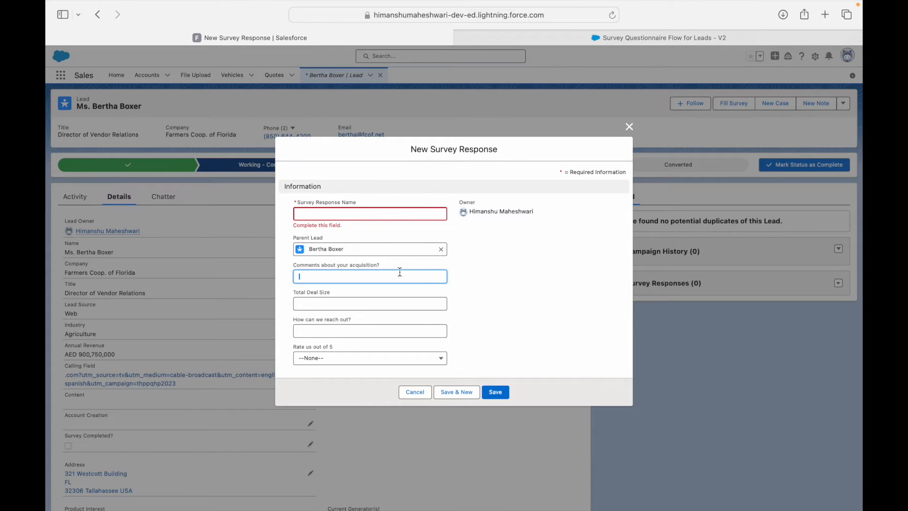
click(572, 36)
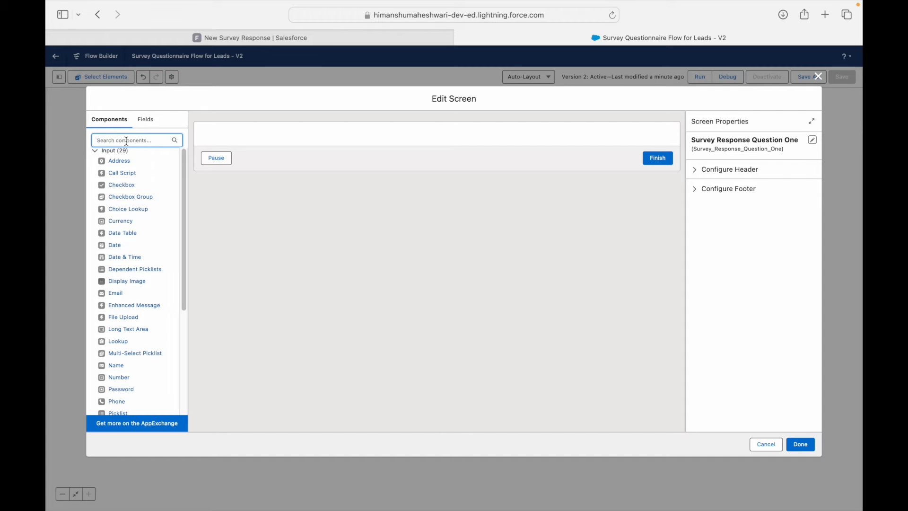
Step: Add a Text input to Question One labelled 'Please write your comments about the acquisition'
text(Text)
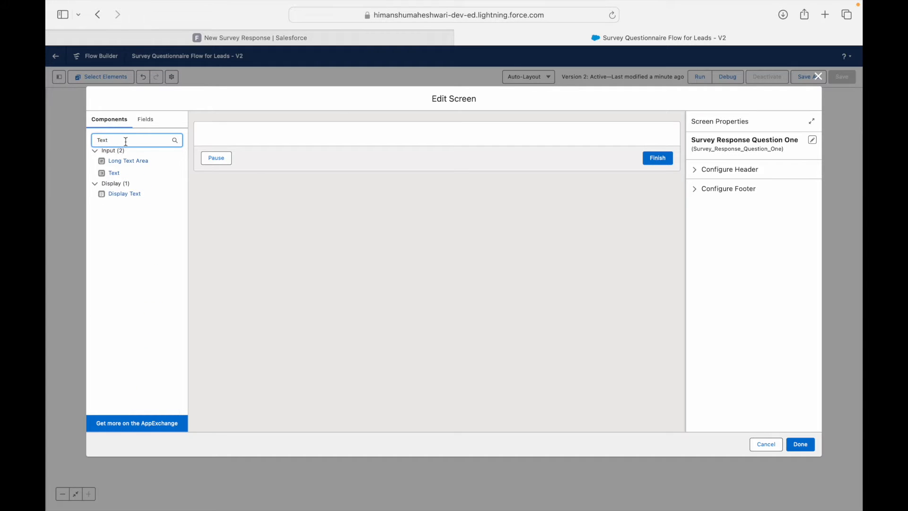
drag(115, 174, 269, 140)
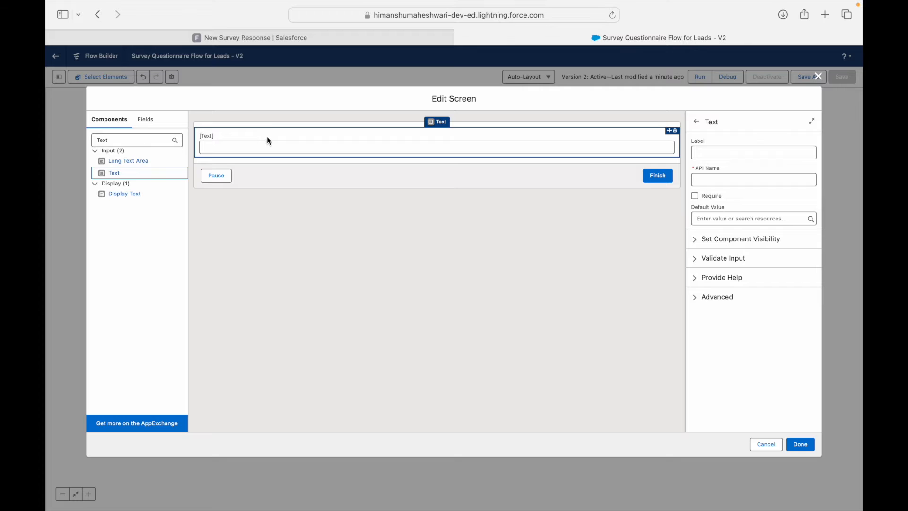
click(728, 153)
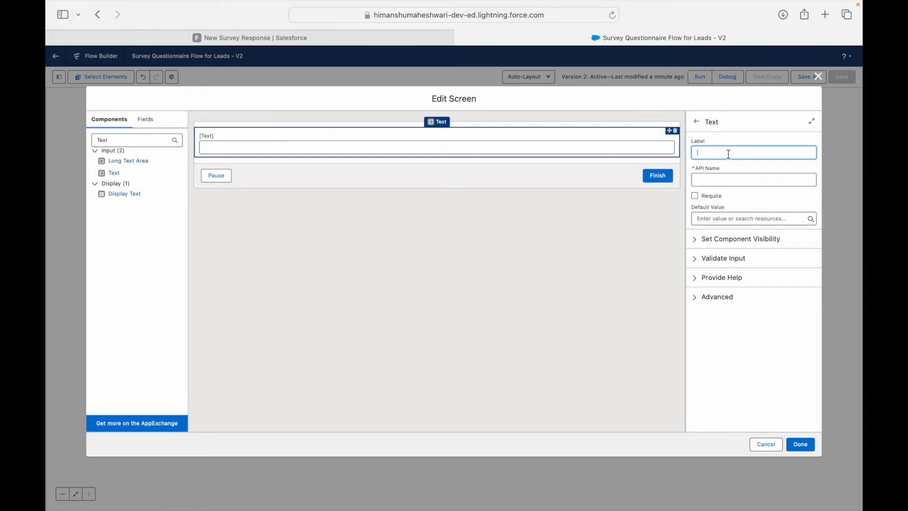
text(Please write you)
text(r comments about t)
text(he d)
text(acqu)
text(istion)
click(745, 197)
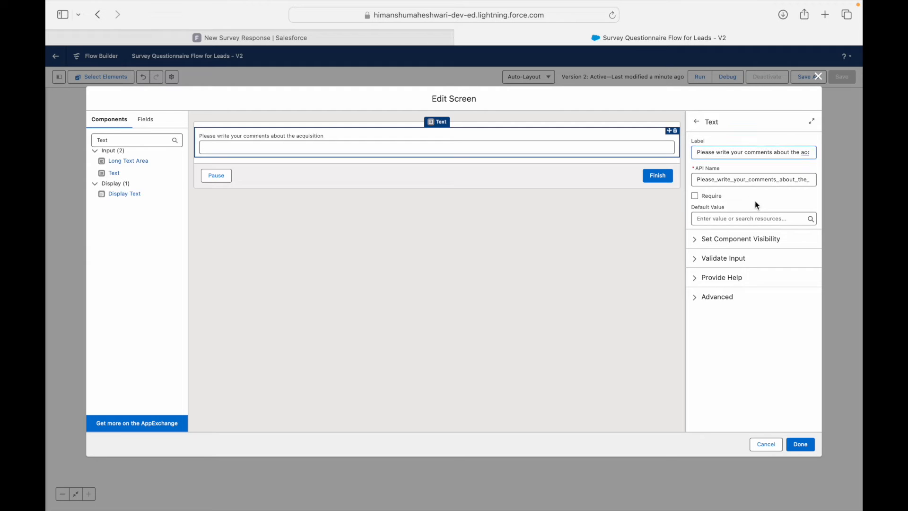
click(694, 298)
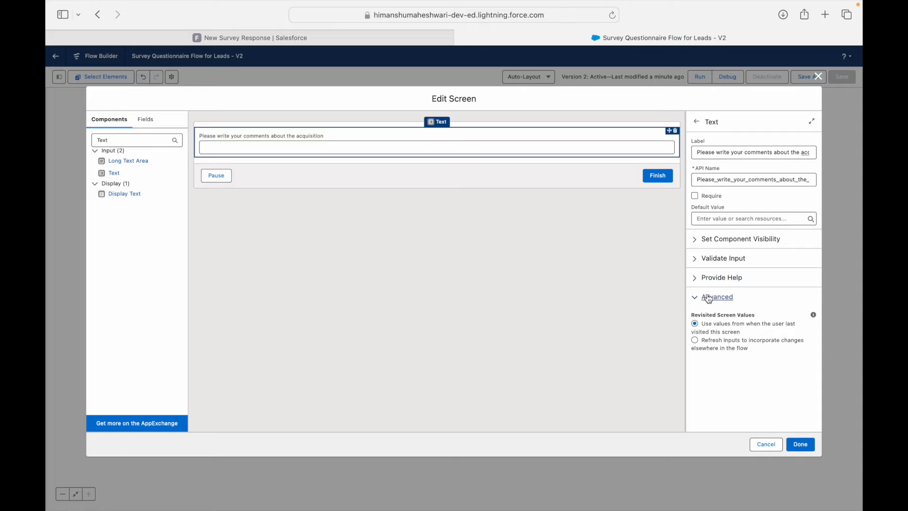
click(694, 298)
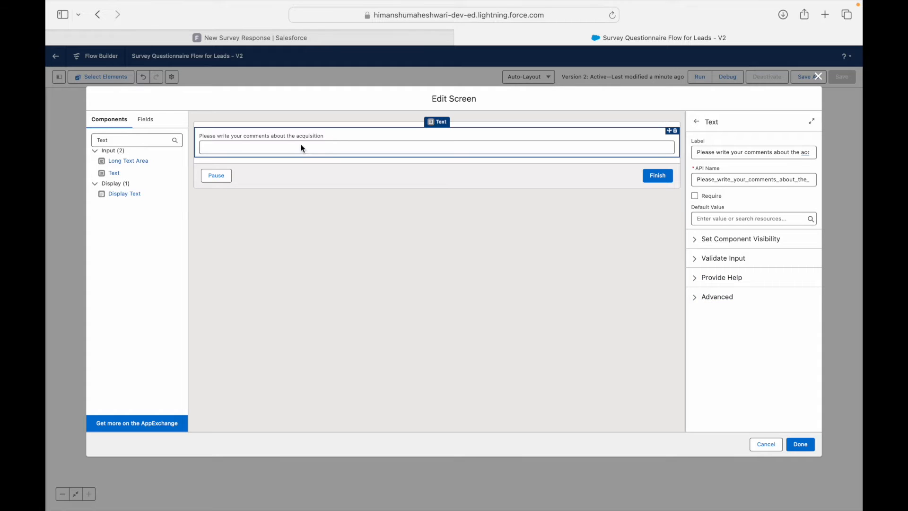
Step: Name the text input Acquisition_Comments, make it required, and save the Question One screen
double_click(788, 179)
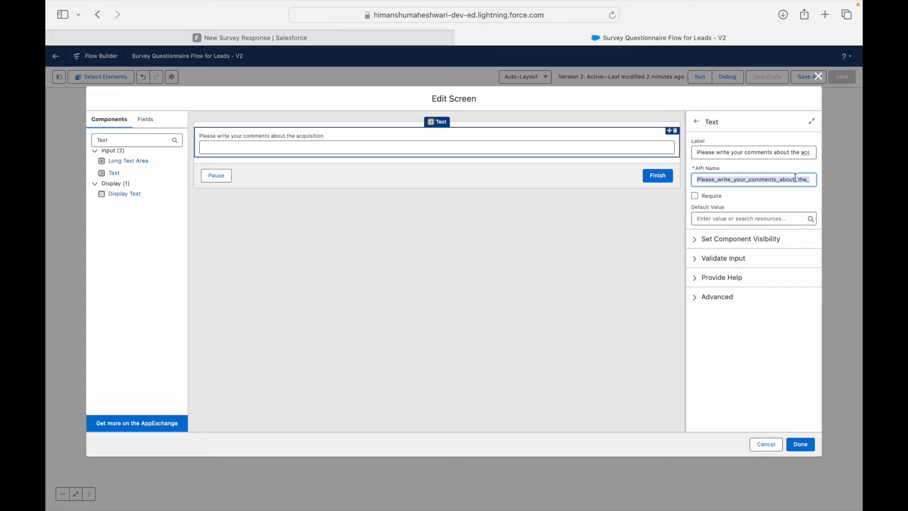
text(Acquisiti)
key(BackSpace)
key(BackSpace)
key(BackSpace)
key(BackSpace)
text(isition_Comments)
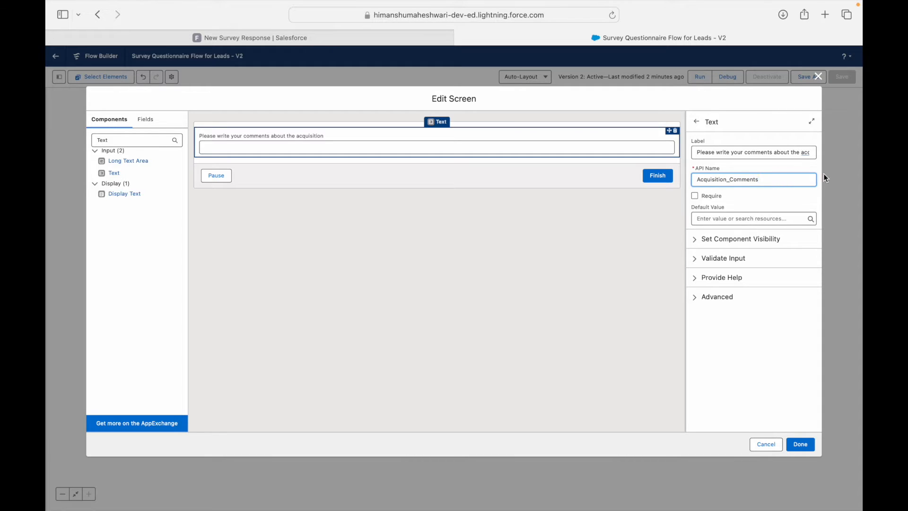
click(793, 171)
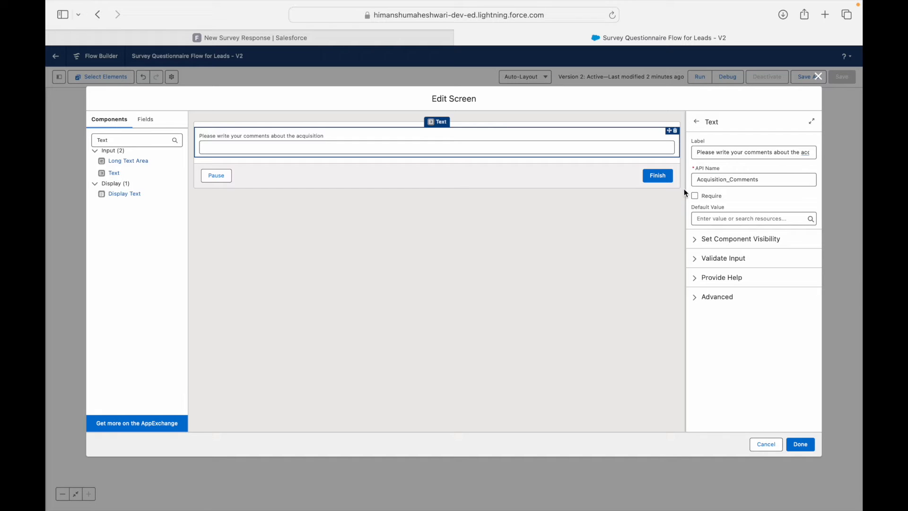
click(694, 195)
double_click(140, 137)
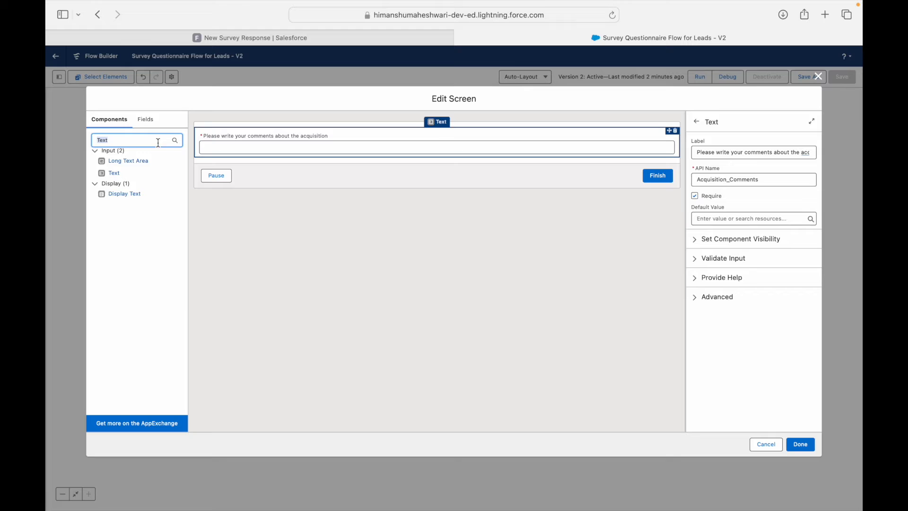
key(BackSpace)
click(801, 443)
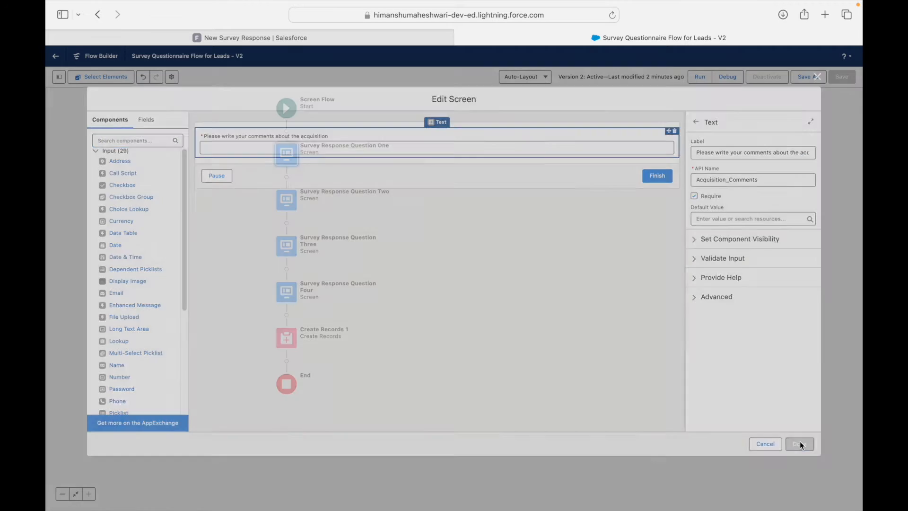
click(291, 199)
Step: Add a Currency input to the Question Two screen
double_click(291, 199)
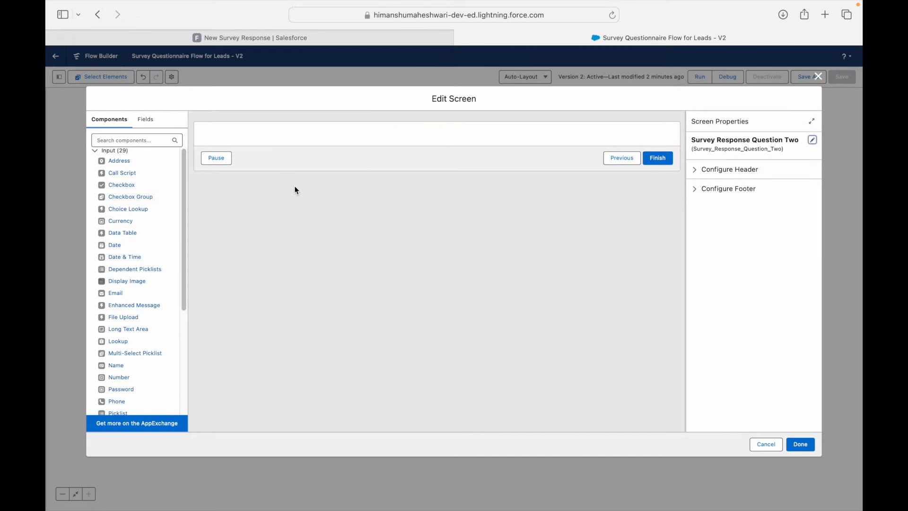
click(149, 139)
text(Currency)
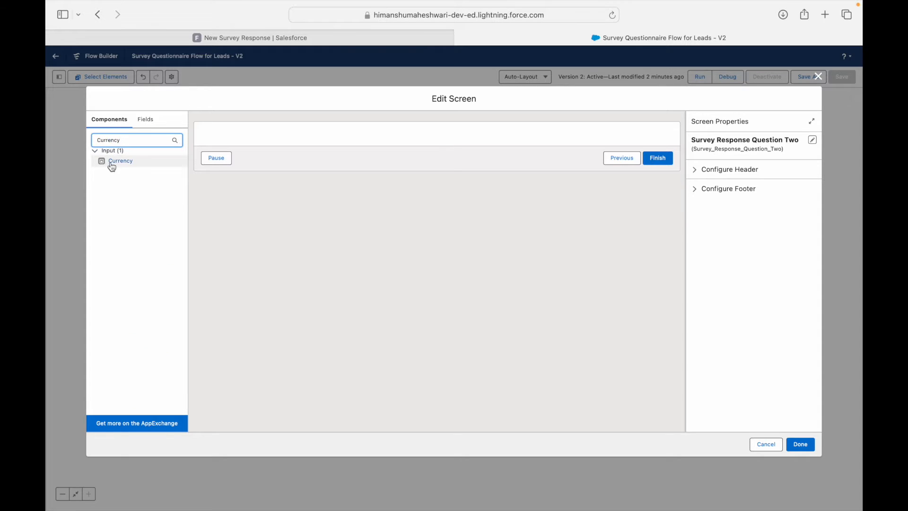
drag(114, 161, 231, 137)
Step: Label the currency input 'What was your total Deal Size?', name it Deal_Size, and make it required
click(761, 156)
text(What was your total Deal Size?)
key(Tab)
text(Deal)
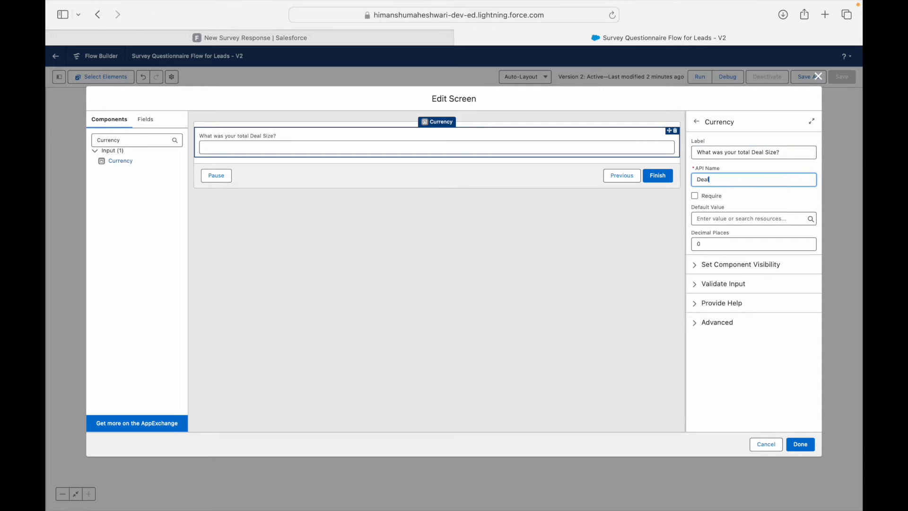
text(_Size)
key(Tab)
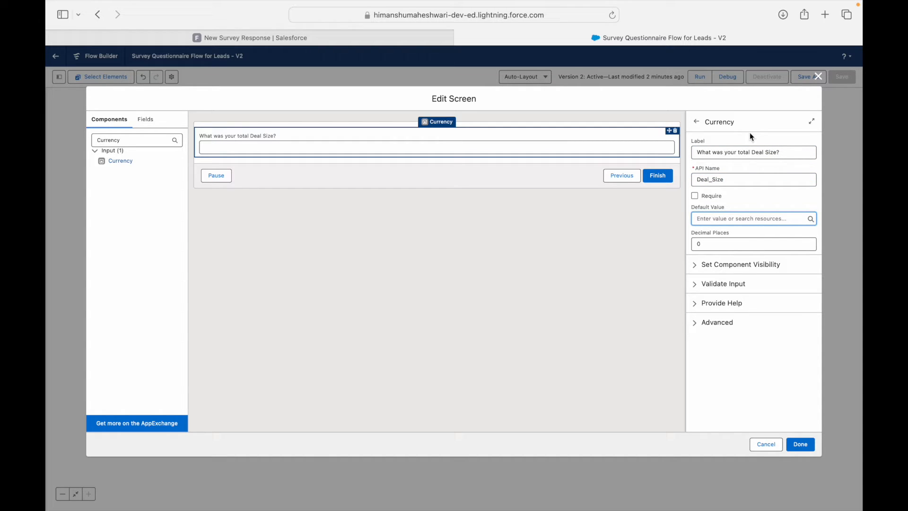
click(696, 197)
click(331, 201)
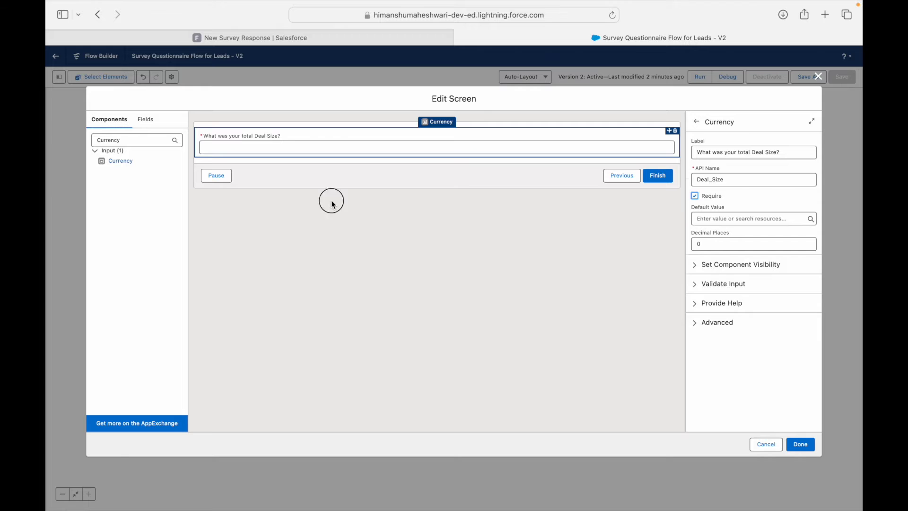
click(803, 445)
double_click(291, 241)
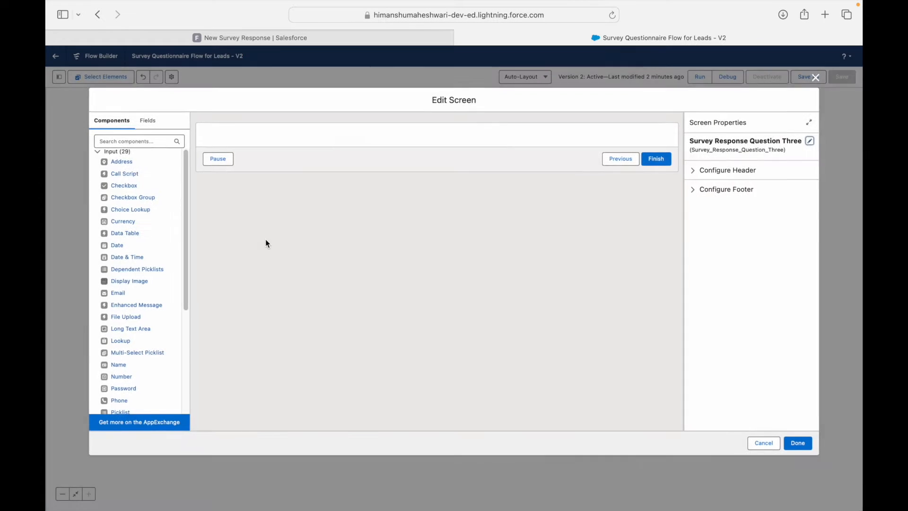
Step: Add an Email input to Question Three named Reach_Out_Email, labelled 'Where can we reach out to you'
click(122, 143)
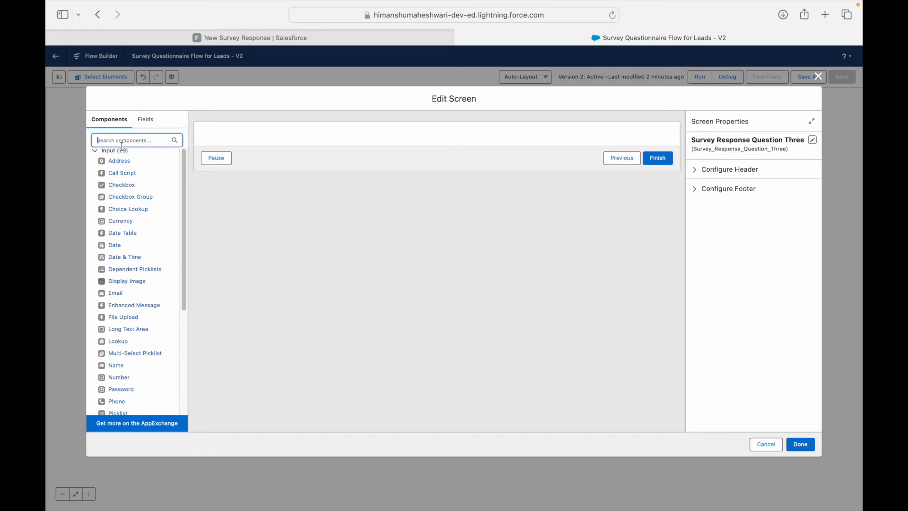
text(Email)
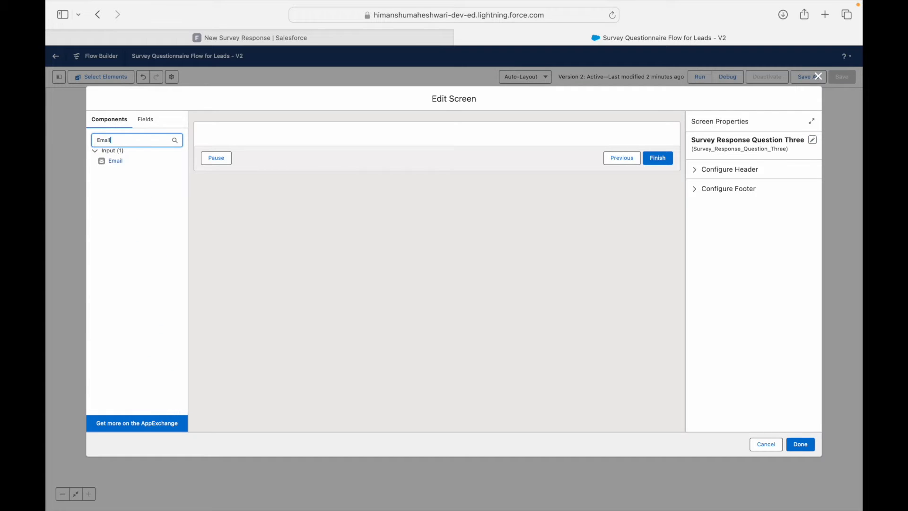
drag(95, 160, 253, 136)
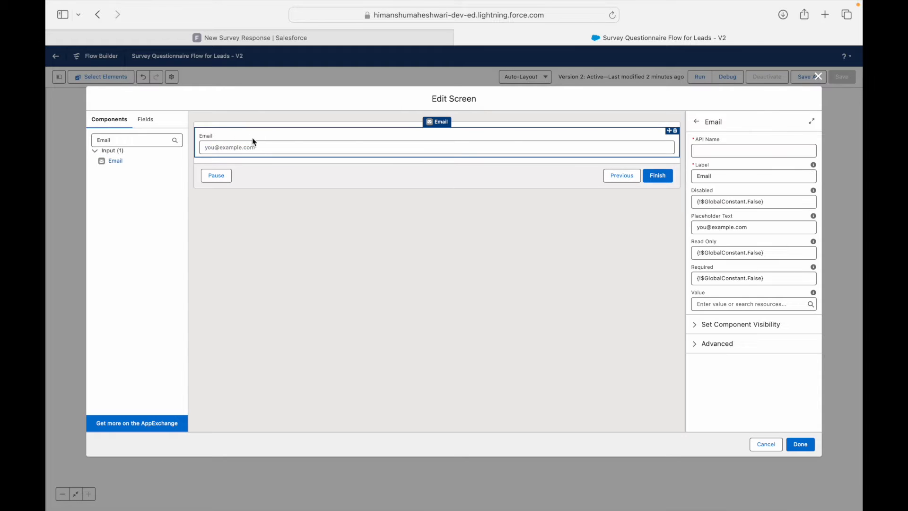
click(711, 151)
text(R)
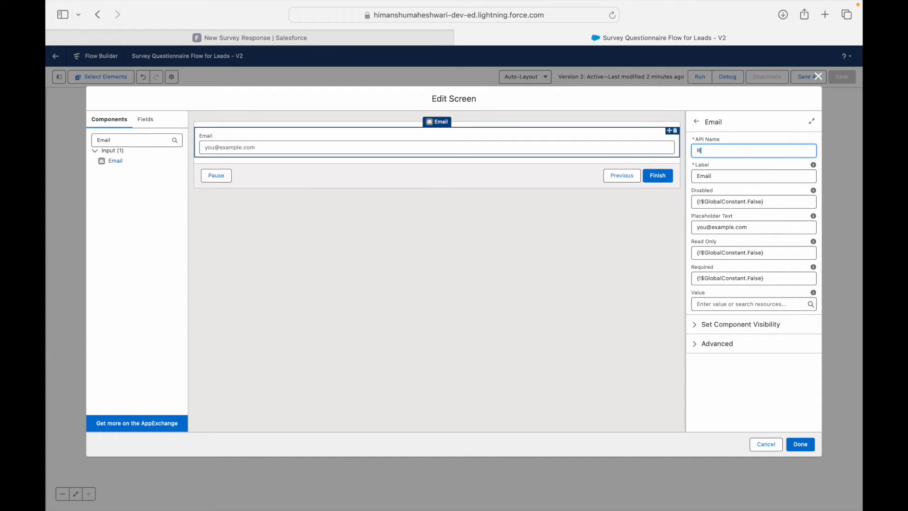
text(each_Out_Email)
key(Tab)
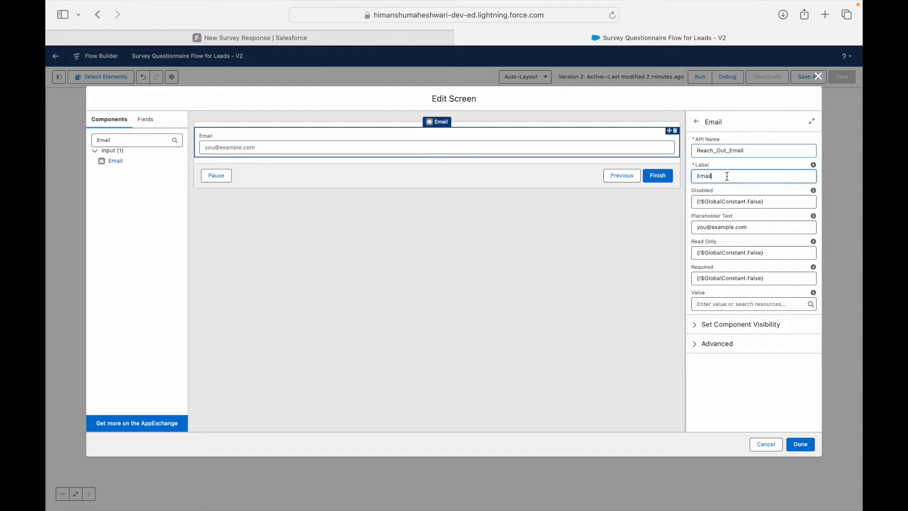
text(Where can we reach out to you?)
Step: Inspect the email placeholder text, leaving example.com unchanged
triple_click(729, 231)
click(755, 230)
drag(713, 227, 781, 226)
click(781, 226)
double_click(732, 227)
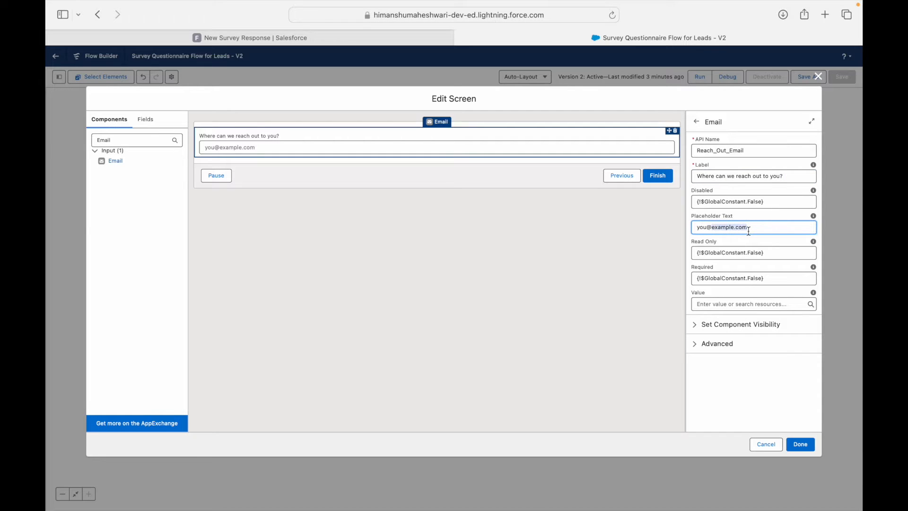
click(746, 219)
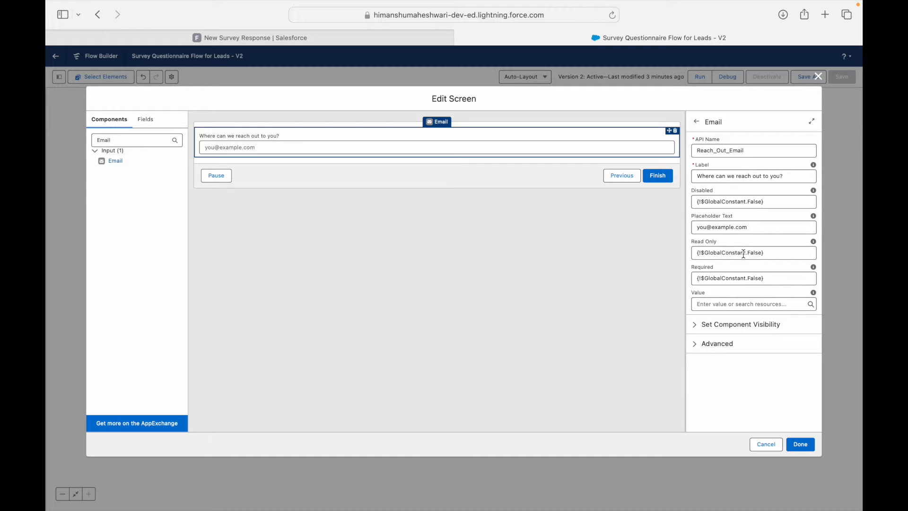
Step: Set the Email field's Required value to true ({!$GlobalConstant.True})
click(753, 277)
key(BackSpace)
text(trus)
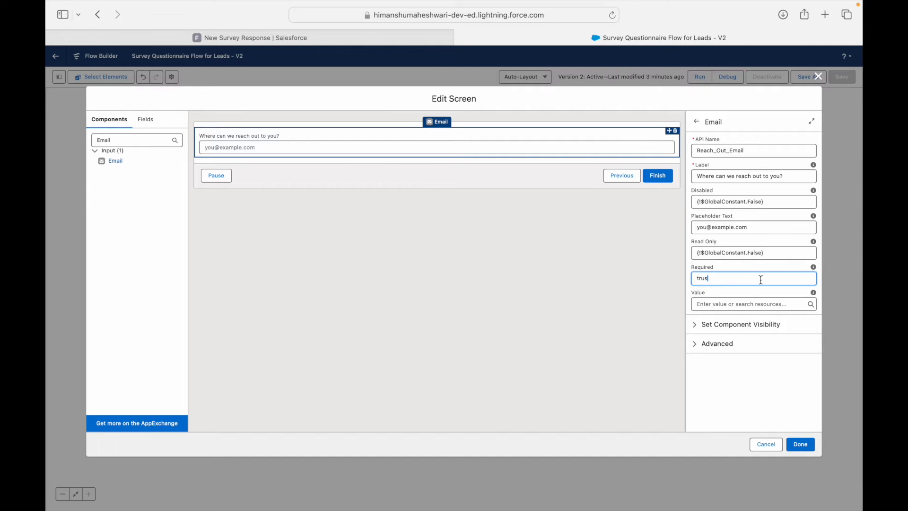
key(BackSpace)
text(e)
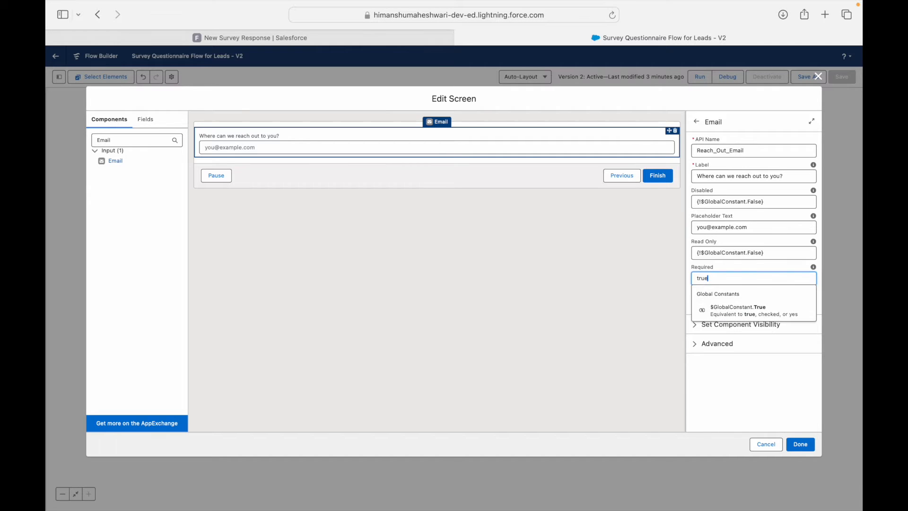
click(758, 311)
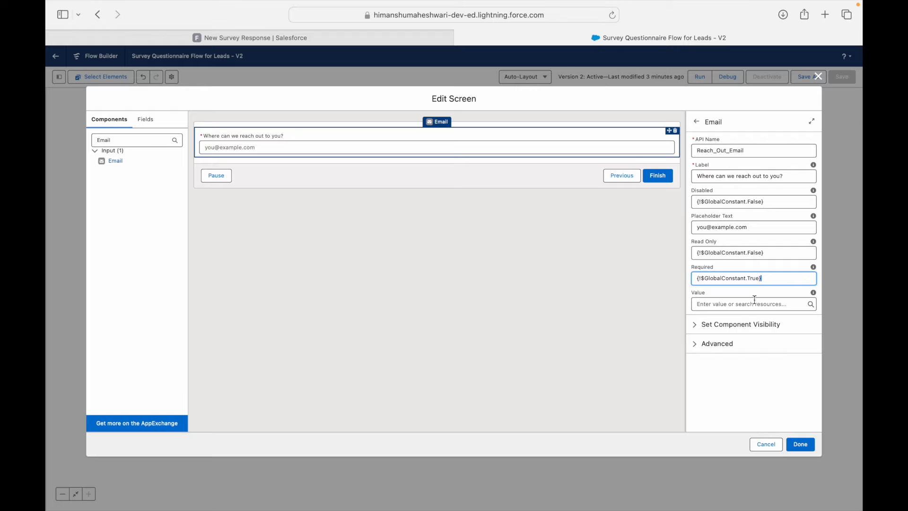
click(769, 279)
click(771, 255)
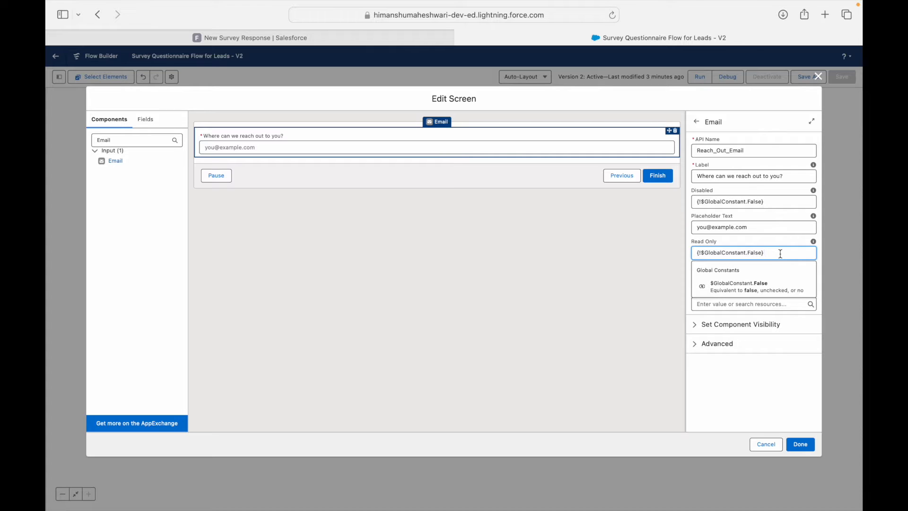
click(725, 410)
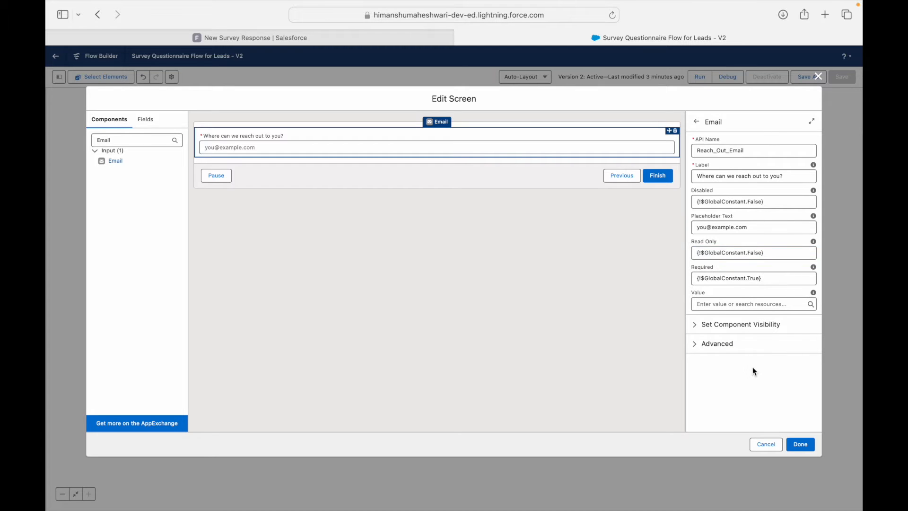
Step: Try a default email value, then clear it so the Value stays empty
click(727, 304)
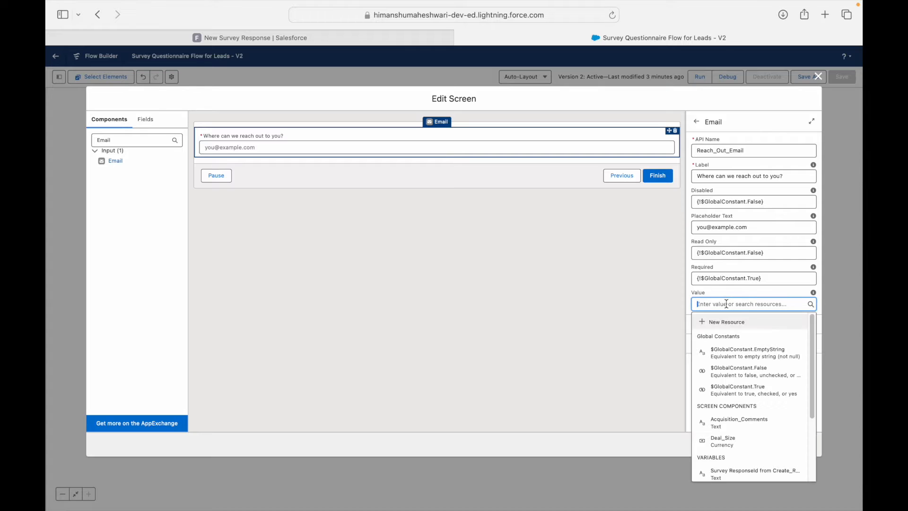
click(668, 304)
click(254, 137)
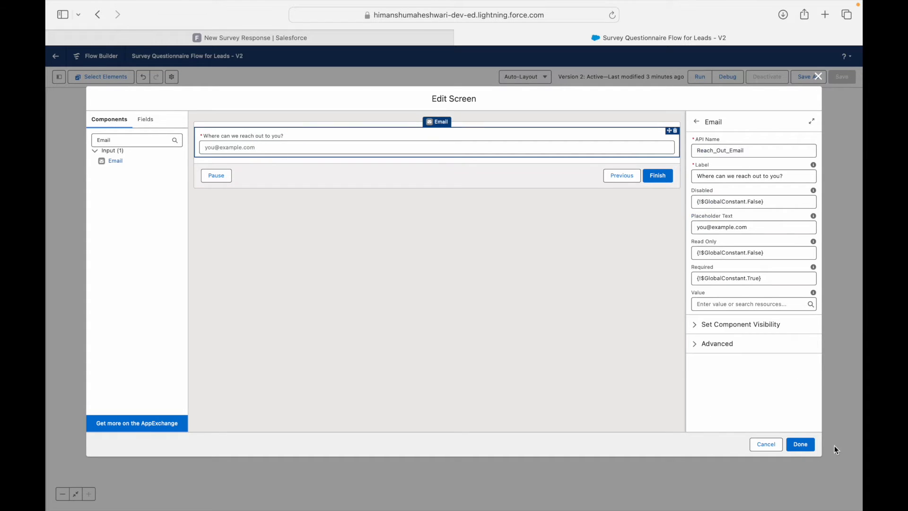
click(748, 304)
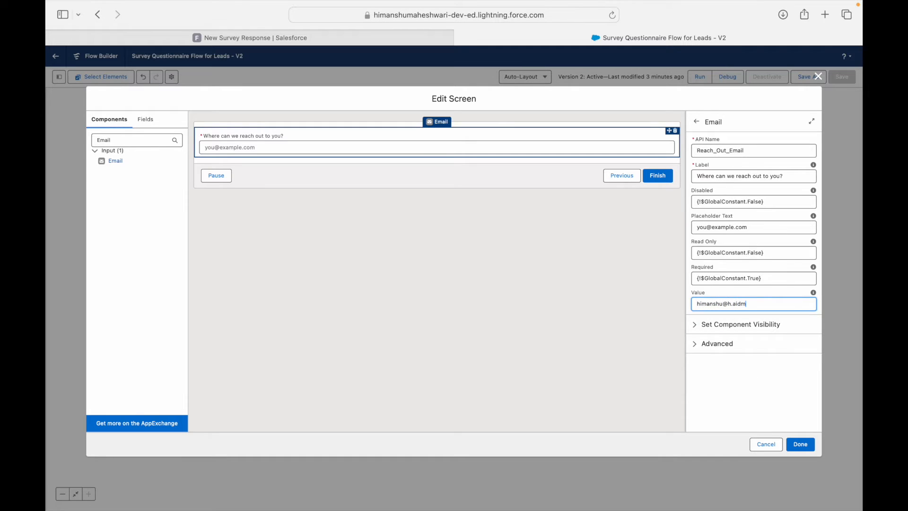
key(super+a)
key(BackSpace)
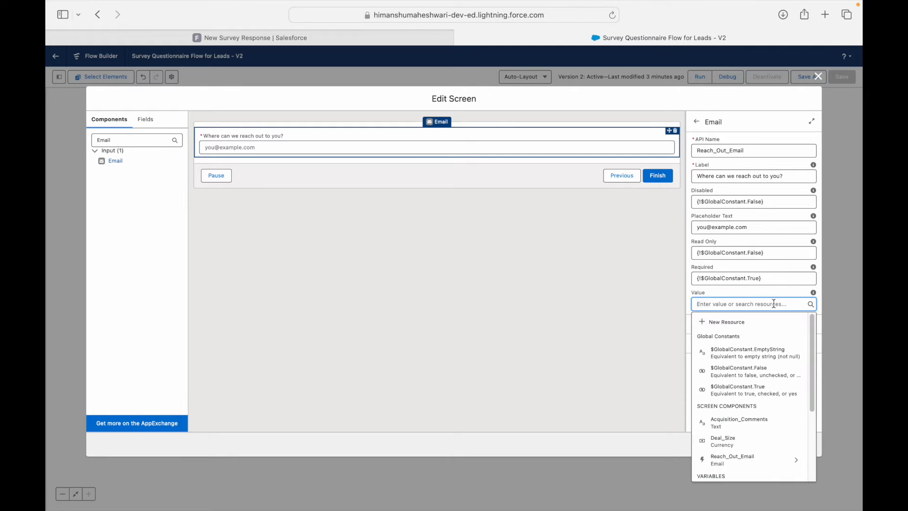
click(594, 302)
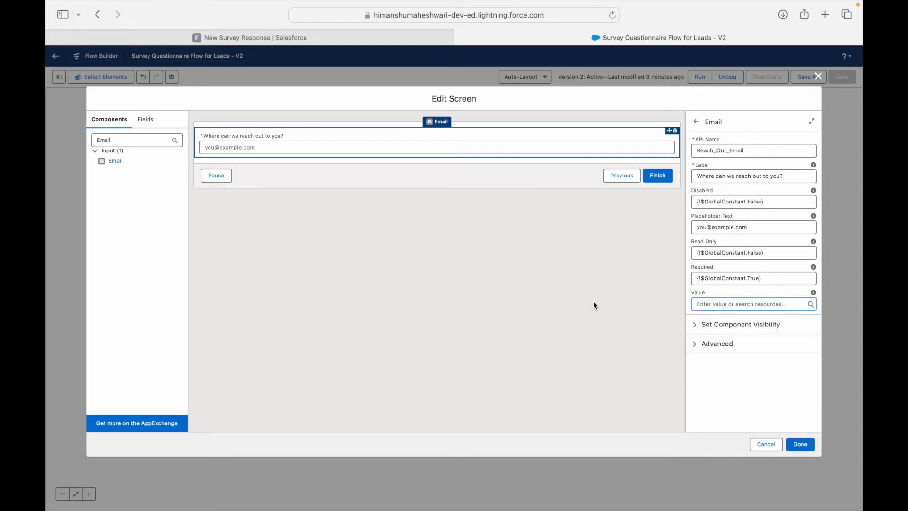
Step: Save the current screen's changes and open Survey Response Question Four for editing
click(270, 135)
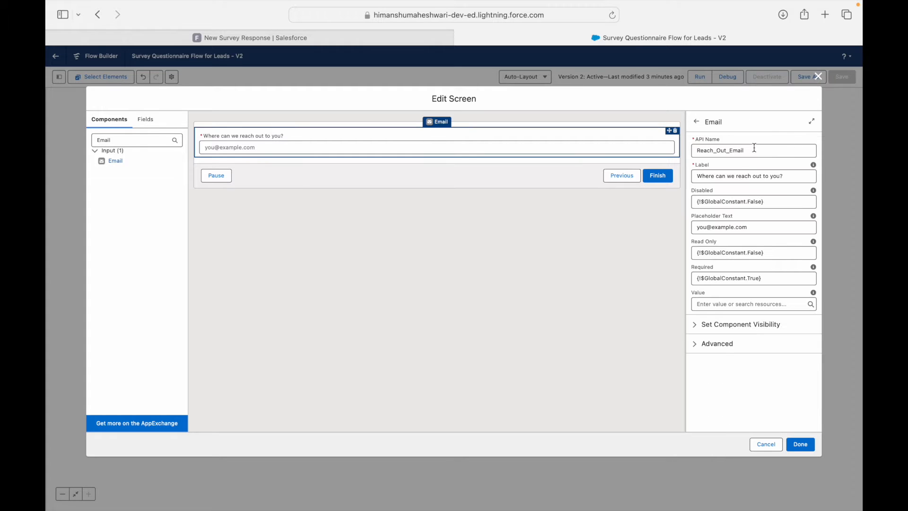
click(804, 444)
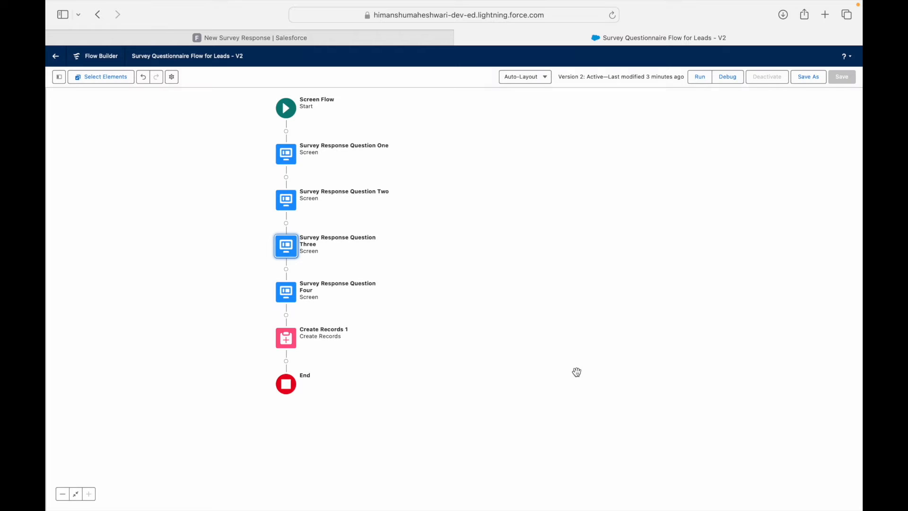
click(287, 294)
double_click(287, 295)
click(241, 39)
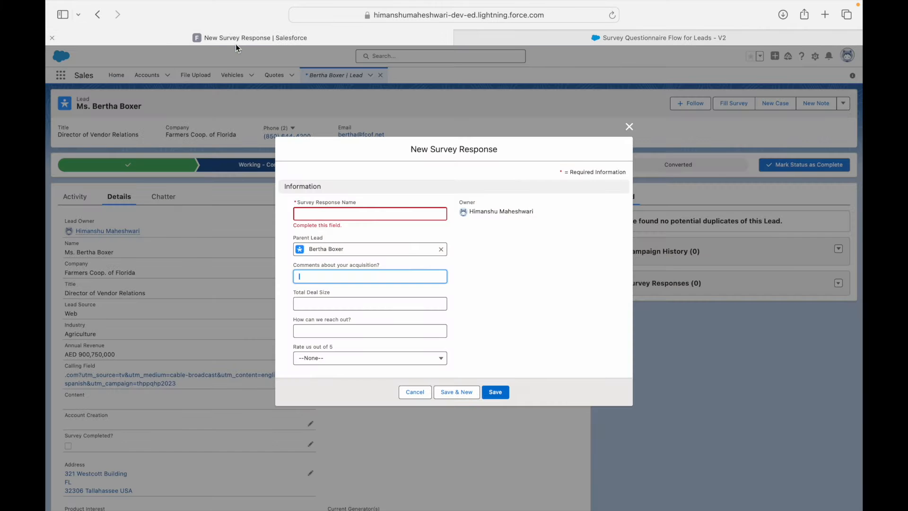
click(555, 35)
Step: Drop a Picklist labelled 'Please rate us out of 5' (API name Please_rate_us_out_of_5) onto the screen
click(147, 142)
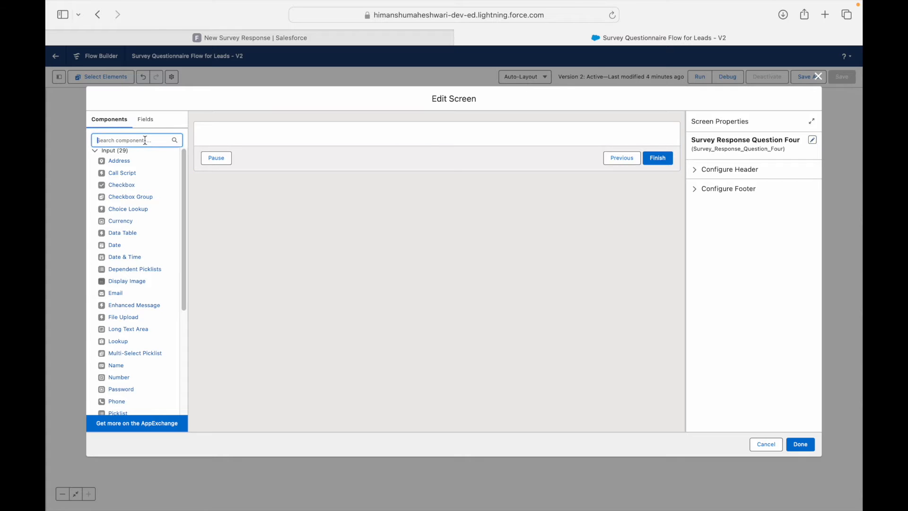
text(Pick)
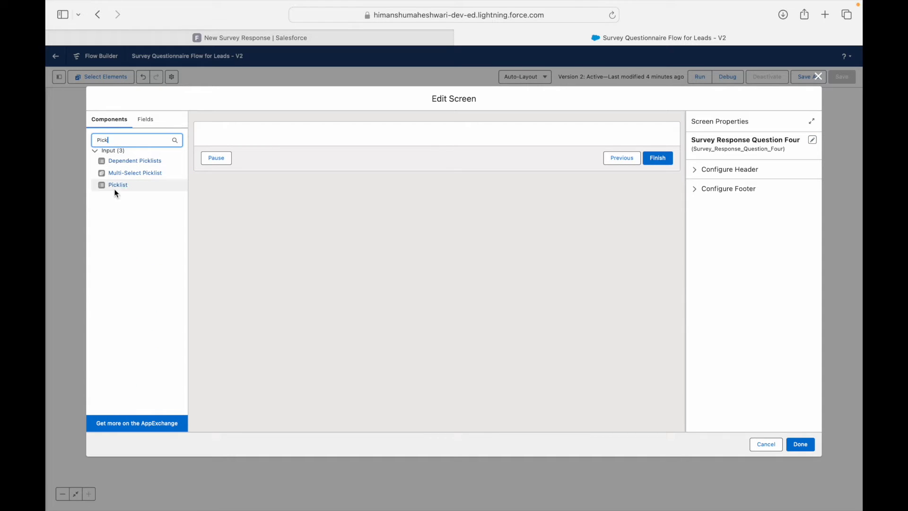
drag(118, 185, 221, 134)
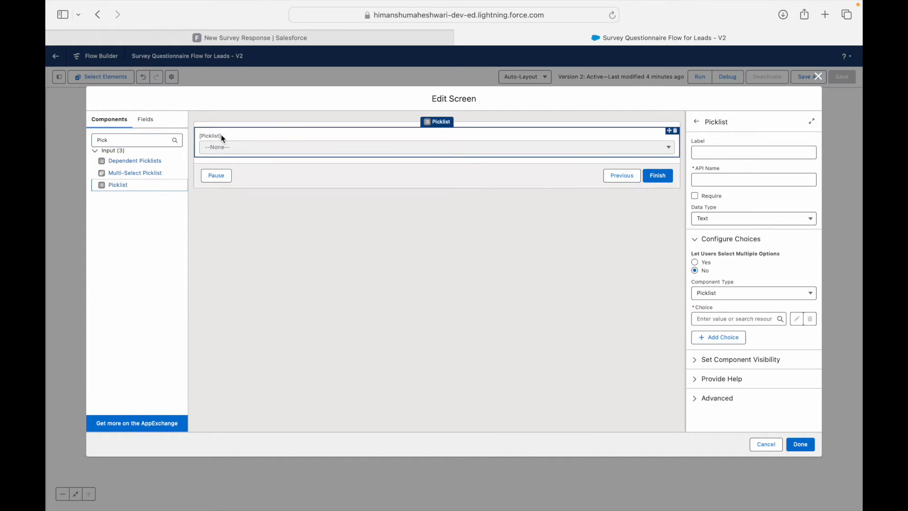
click(727, 154)
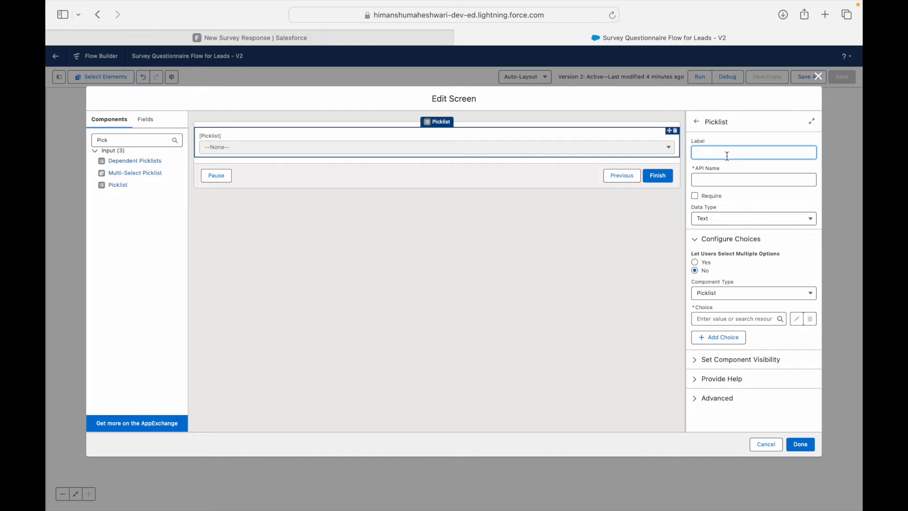
text(Please rate us out of 5)
key(Tab)
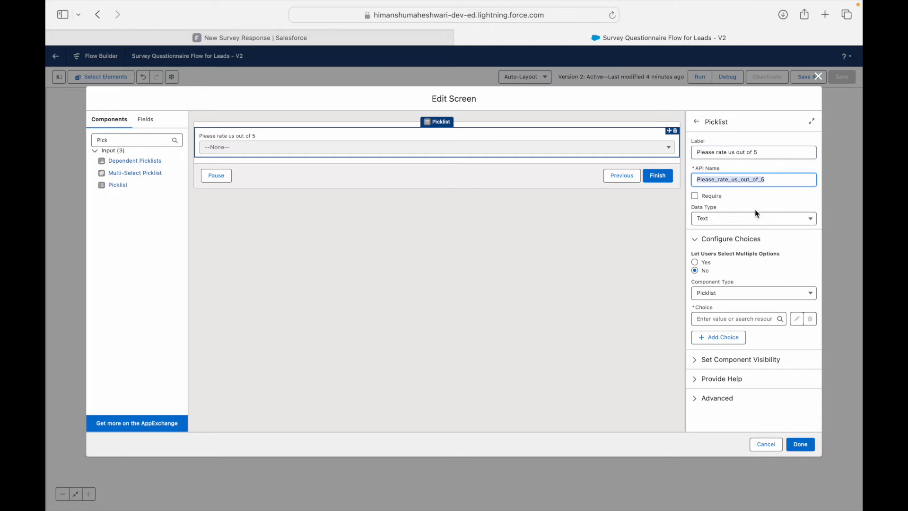
Step: Mark the rating picklist required and keep it single-selection
click(724, 196)
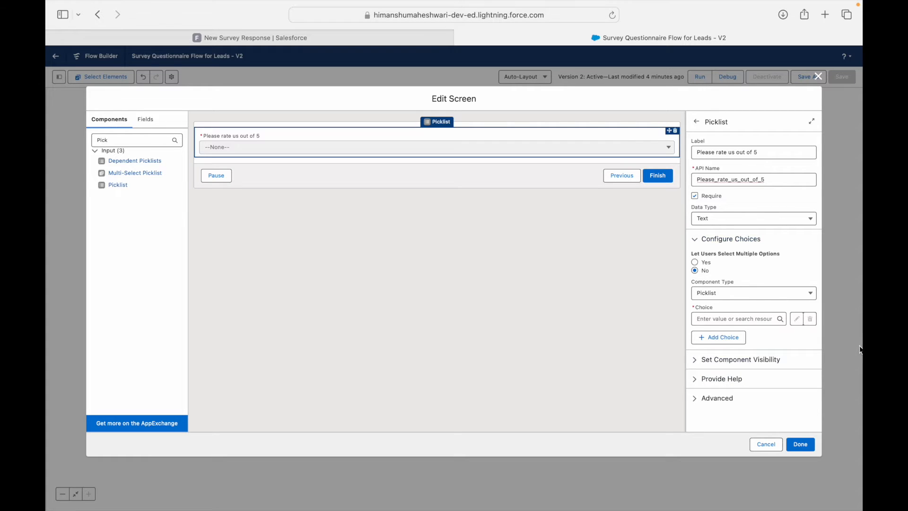
click(708, 263)
click(702, 270)
click(707, 263)
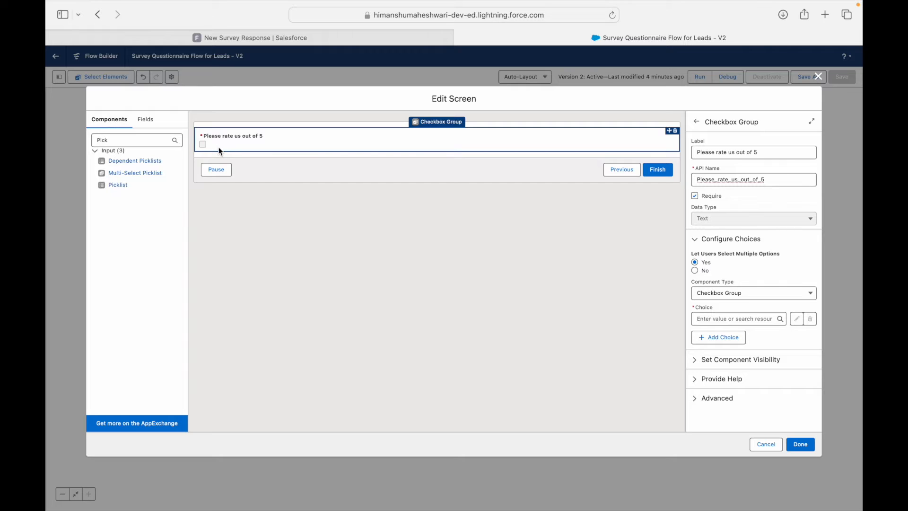
click(695, 271)
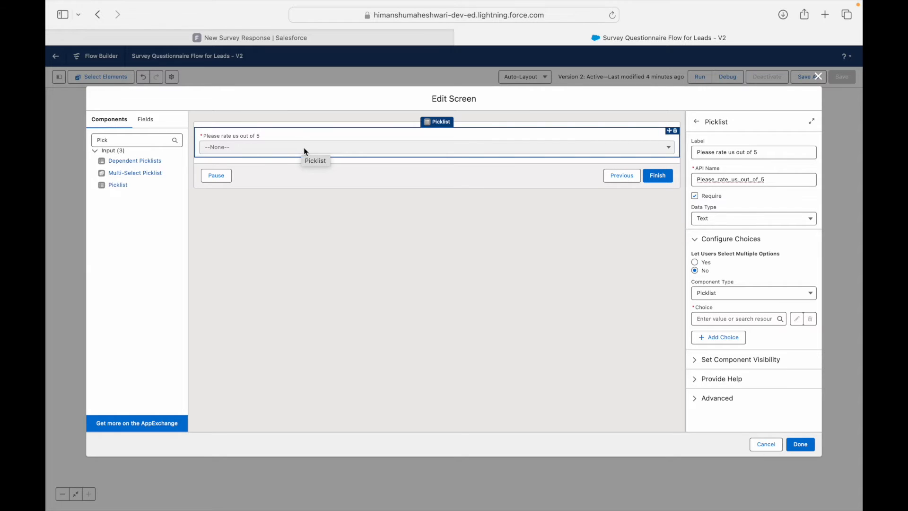
Step: Try Radio Buttons, then set the display type back to Picklist and begin adding choices
click(736, 296)
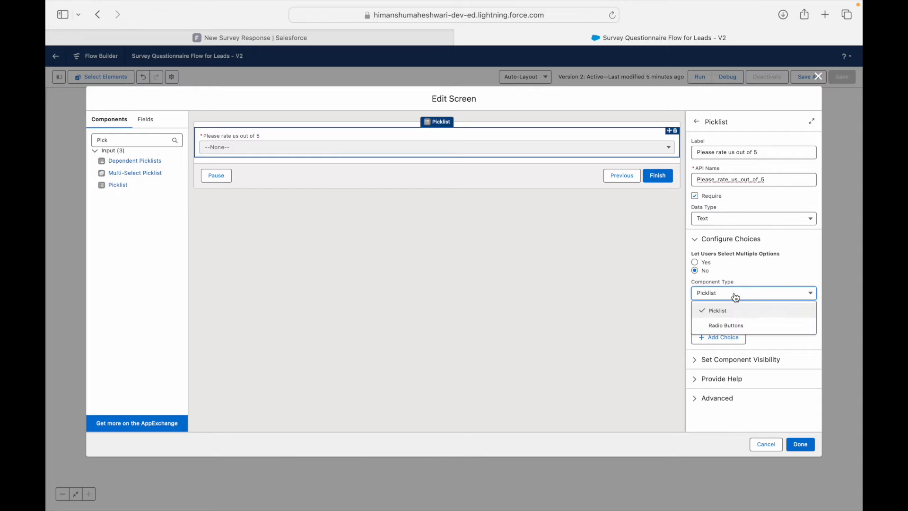
click(729, 326)
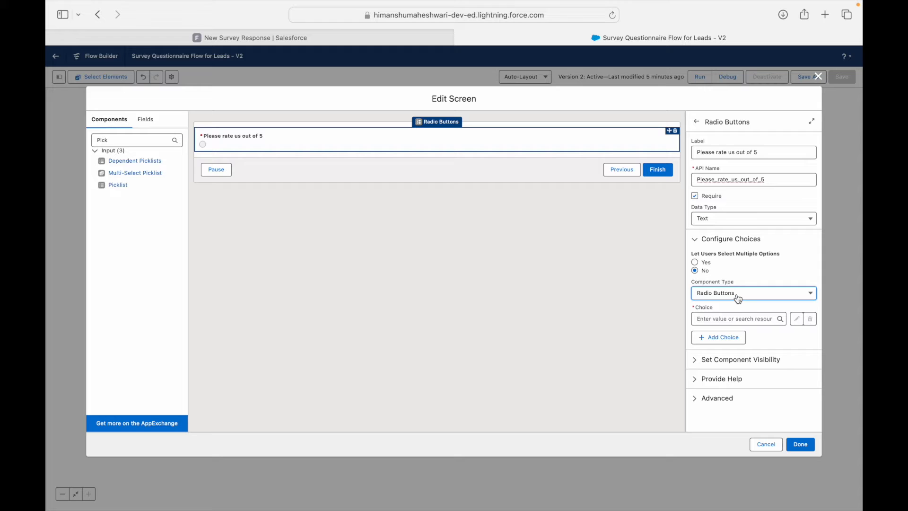
click(736, 298)
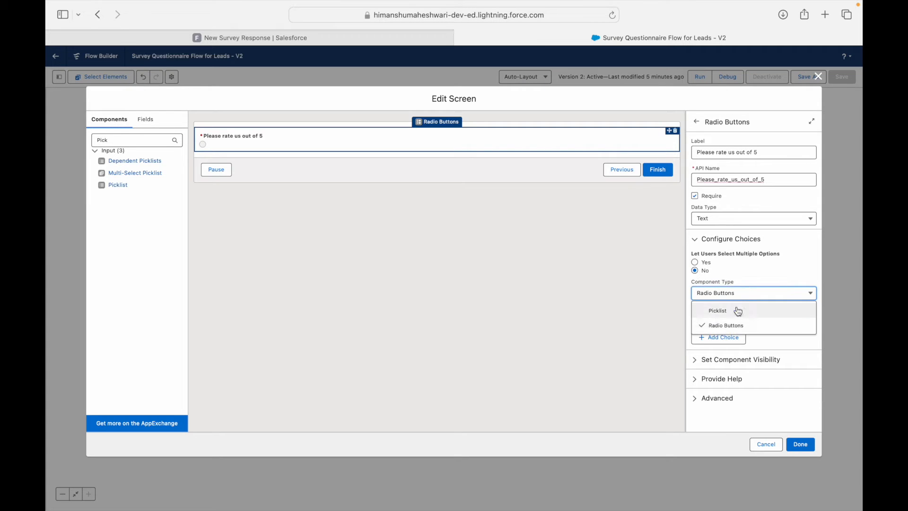
click(737, 307)
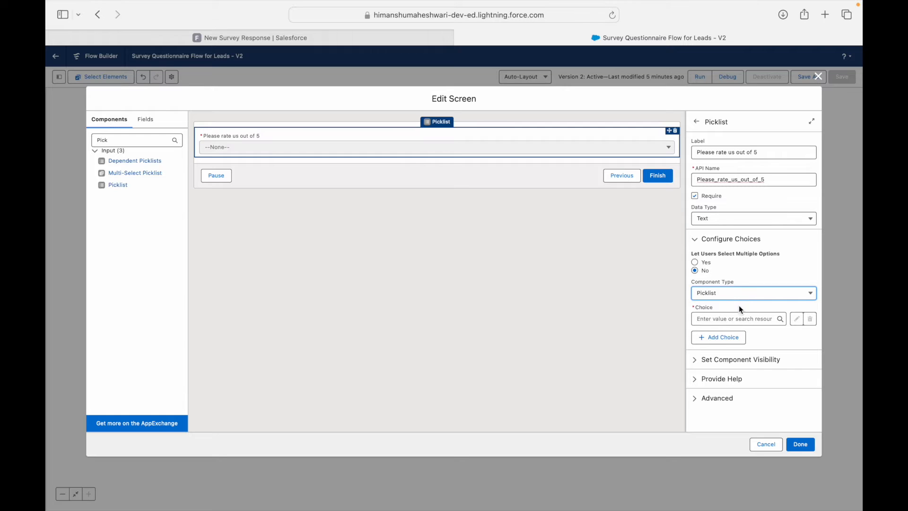
click(741, 319)
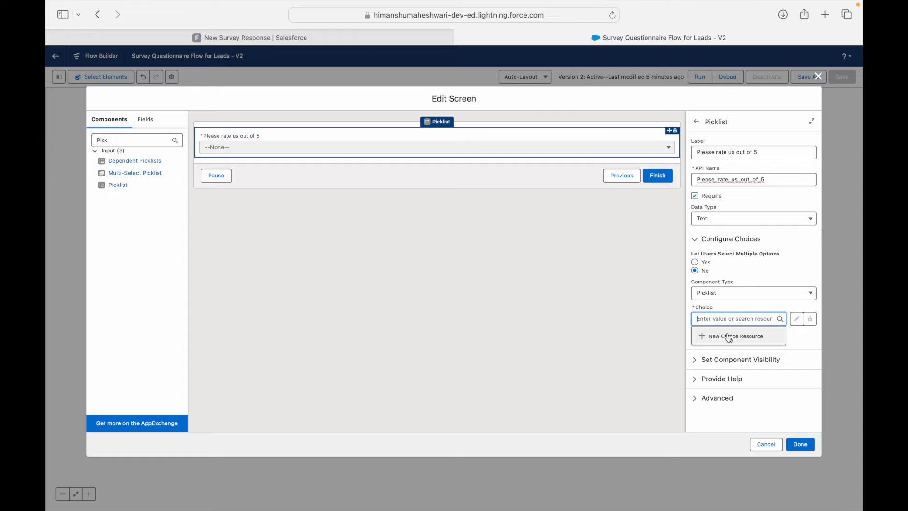
Step: Create a Choice resource ChoiceOne with label 1 and value 1 on the picklist
click(729, 335)
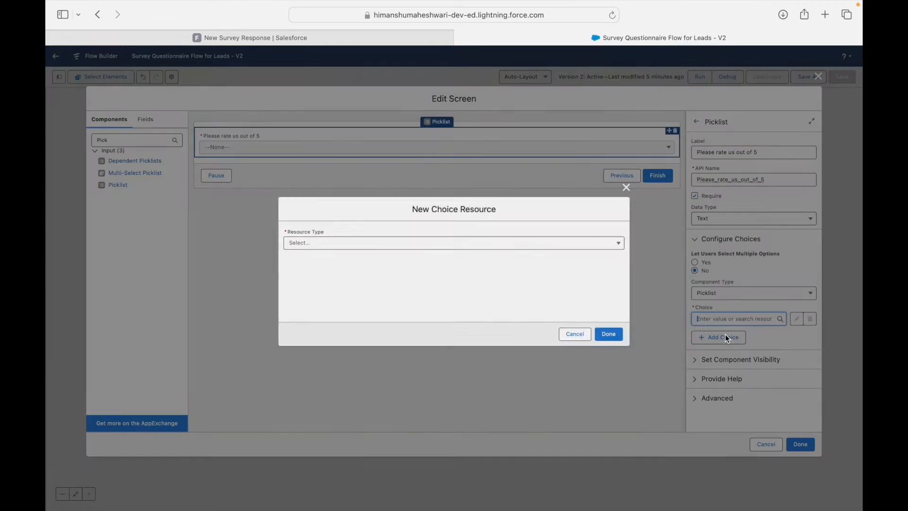
click(297, 242)
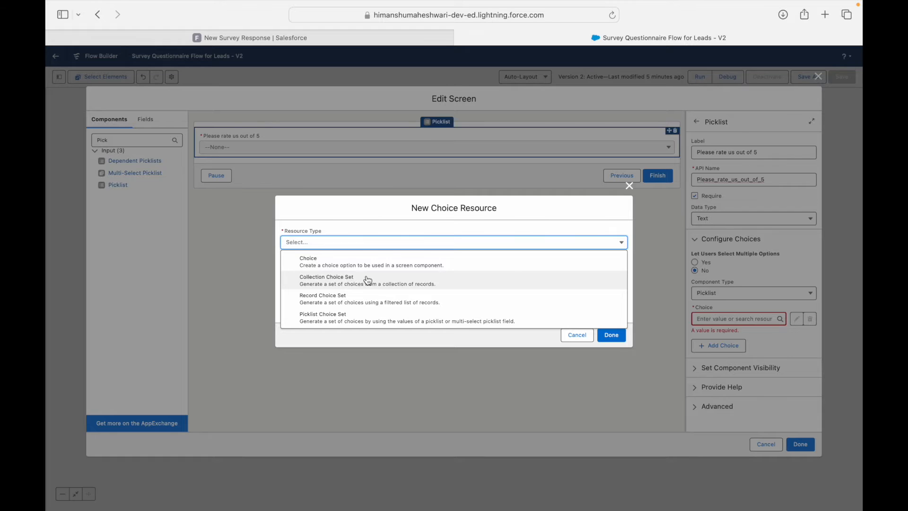
click(341, 264)
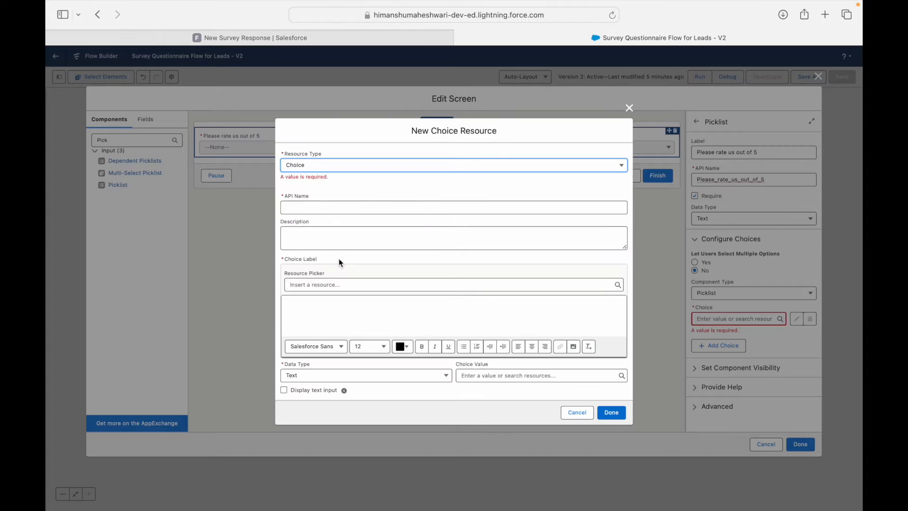
click(309, 208)
text(Choi)
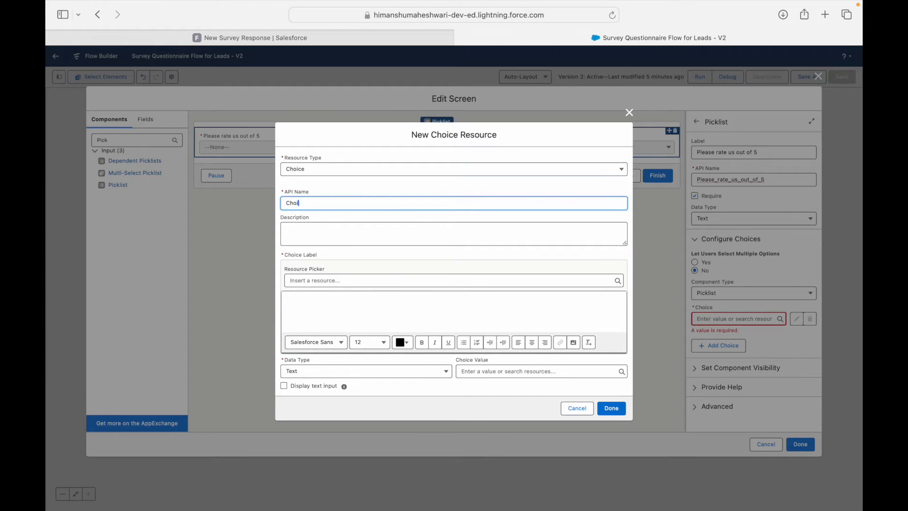
text(ceOne)
click(329, 300)
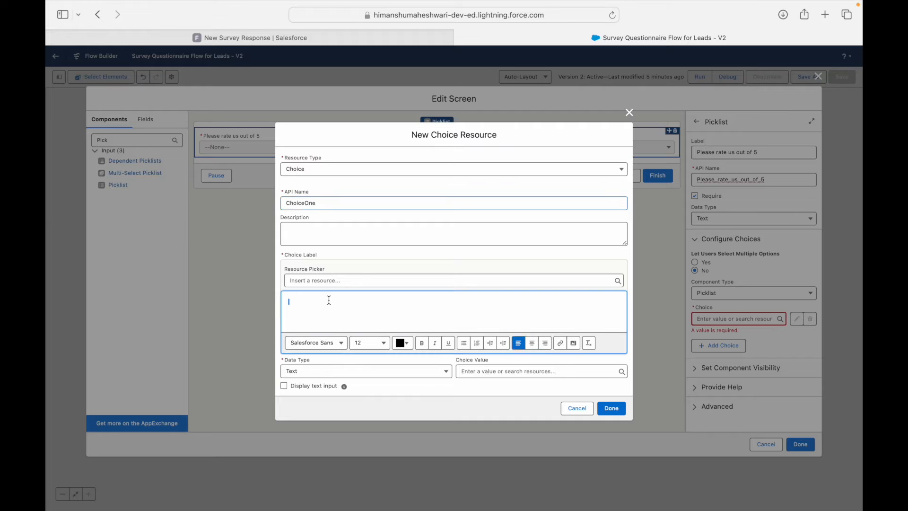
text(1)
click(476, 370)
text(1)
click(468, 390)
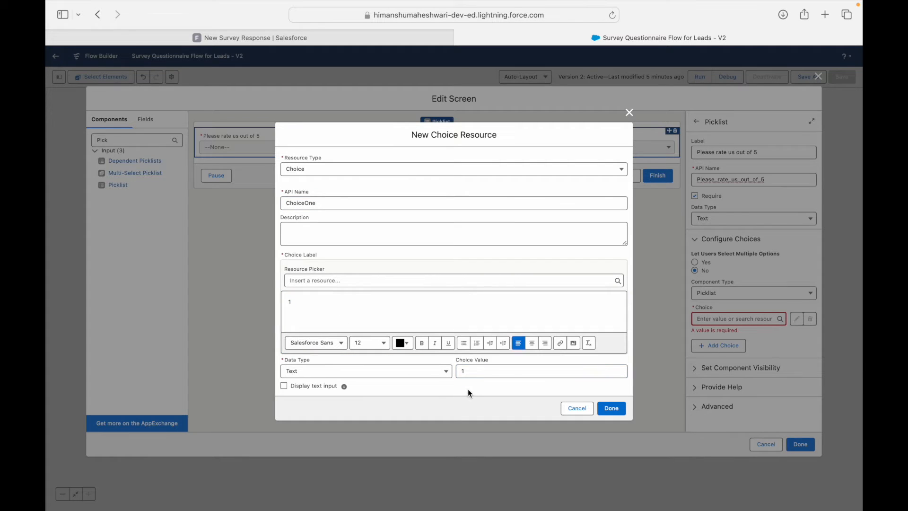
click(611, 409)
Step: Add a second Choice resource ChoiceTwo with label 2 and value 2
click(717, 345)
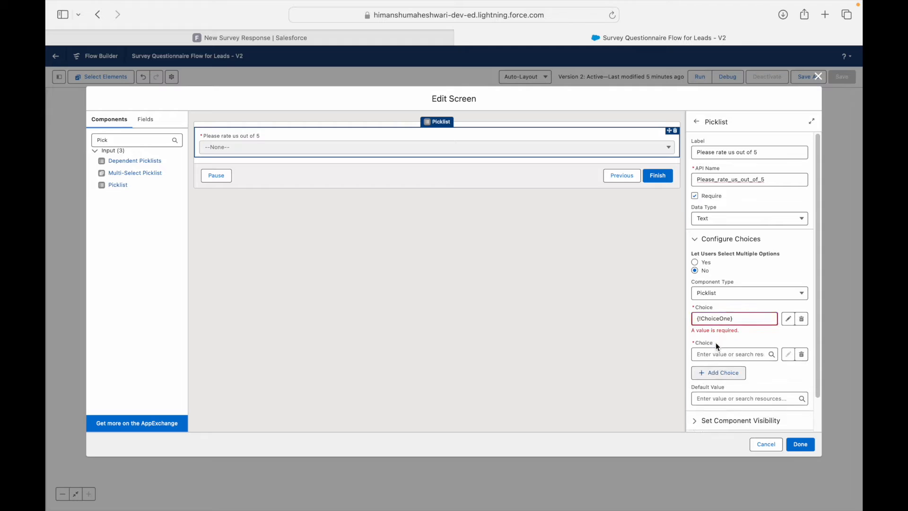
click(746, 343)
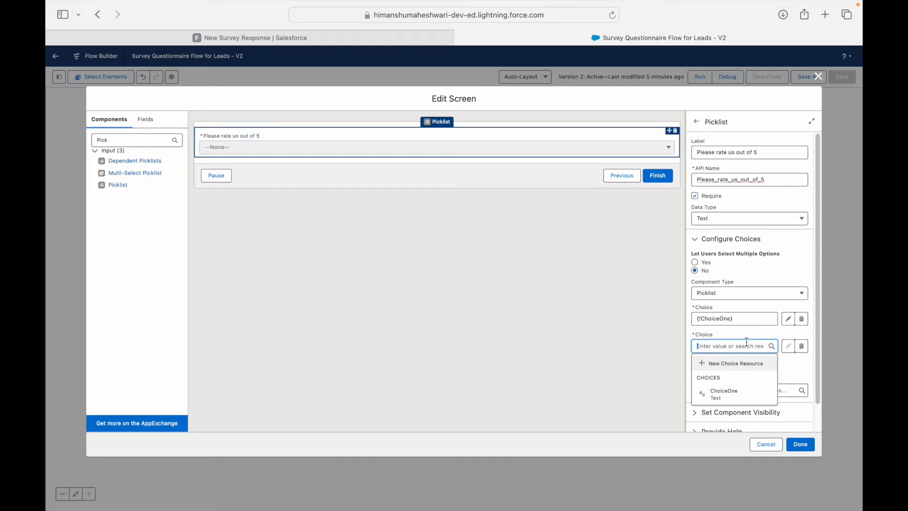
click(734, 363)
click(385, 243)
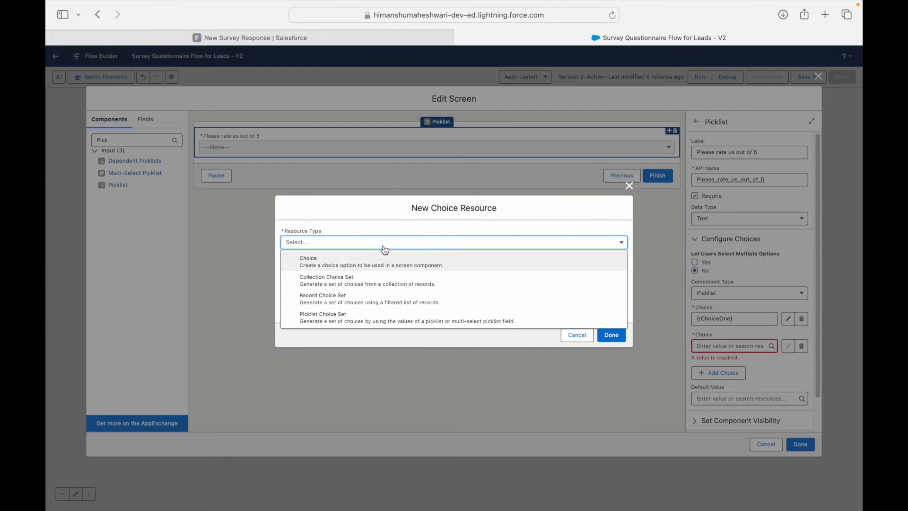
click(343, 261)
click(331, 204)
text(ChoiceTwo)
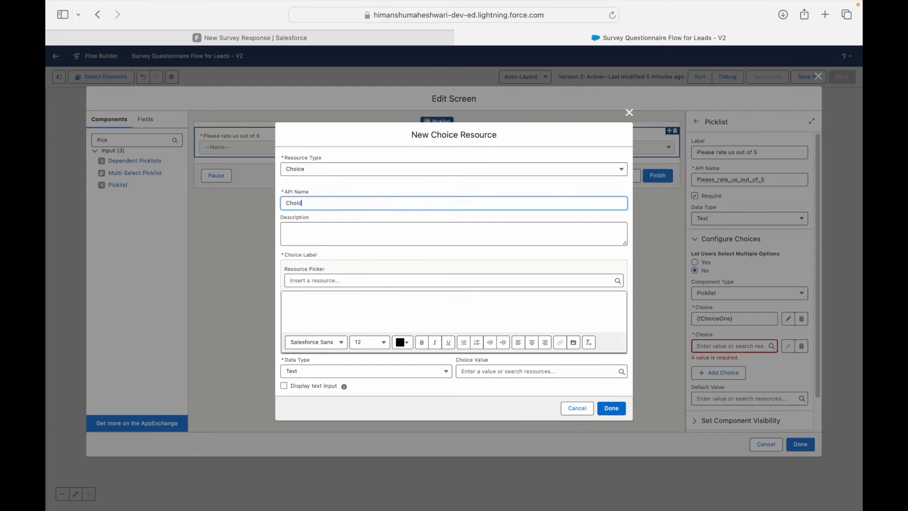
key(Tab)
click(318, 297)
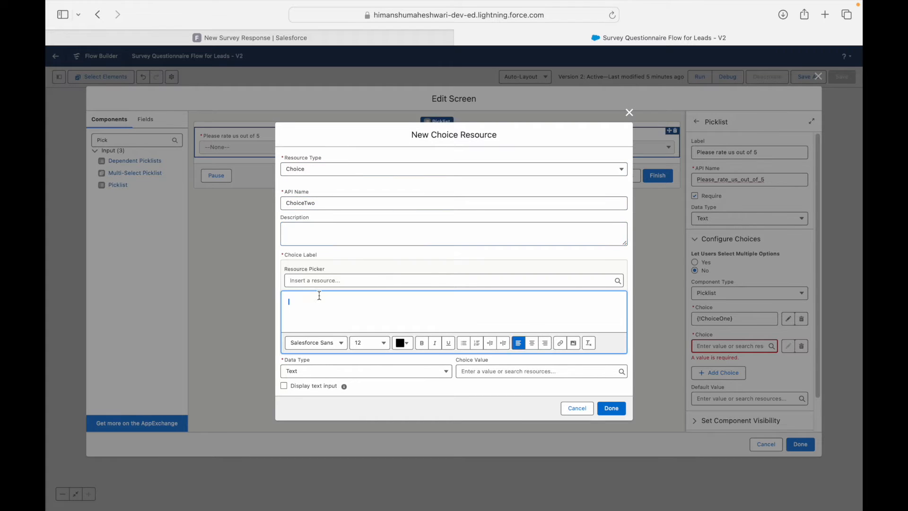
text(2)
click(469, 371)
text(2)
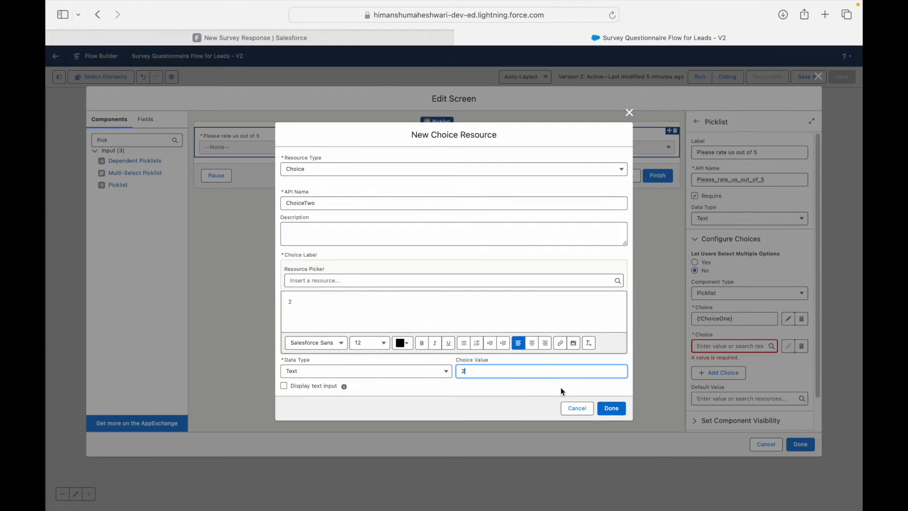
click(611, 408)
click(789, 364)
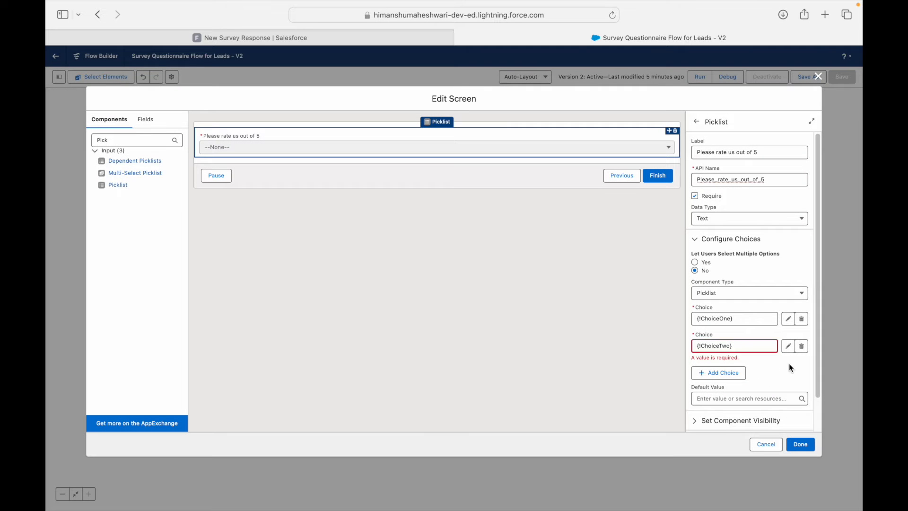
Step: Finish the screen, save the flow as a new version, and activate it
click(800, 445)
click(810, 76)
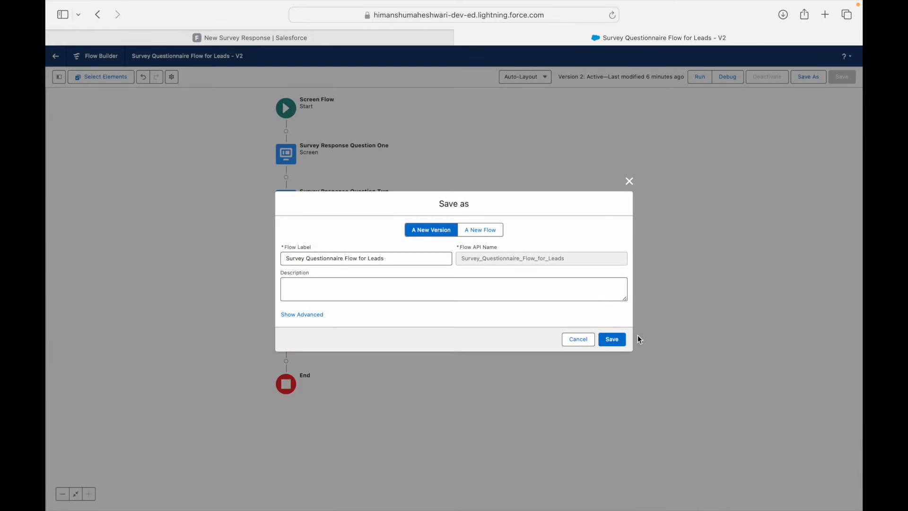
click(615, 339)
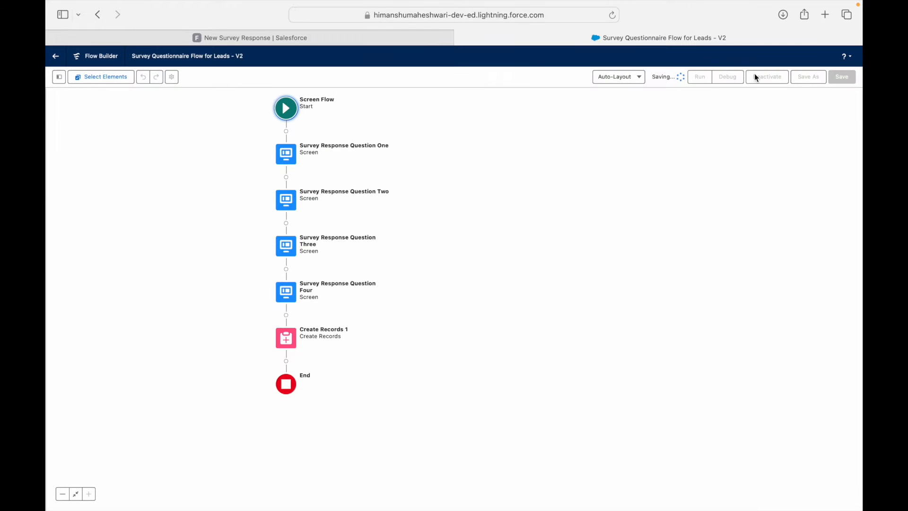
click(770, 77)
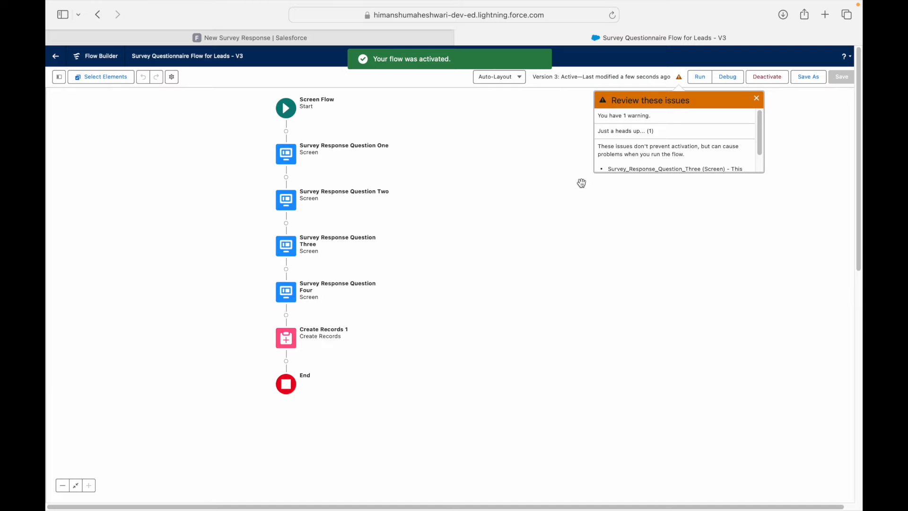
Step: Cancel the unsaved New Survey Response on the lead and launch Fill Survey
click(331, 39)
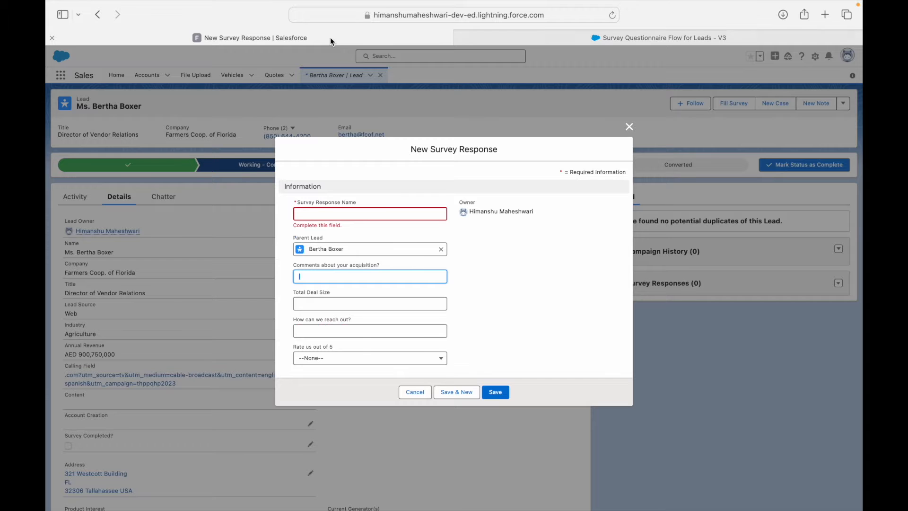
click(416, 392)
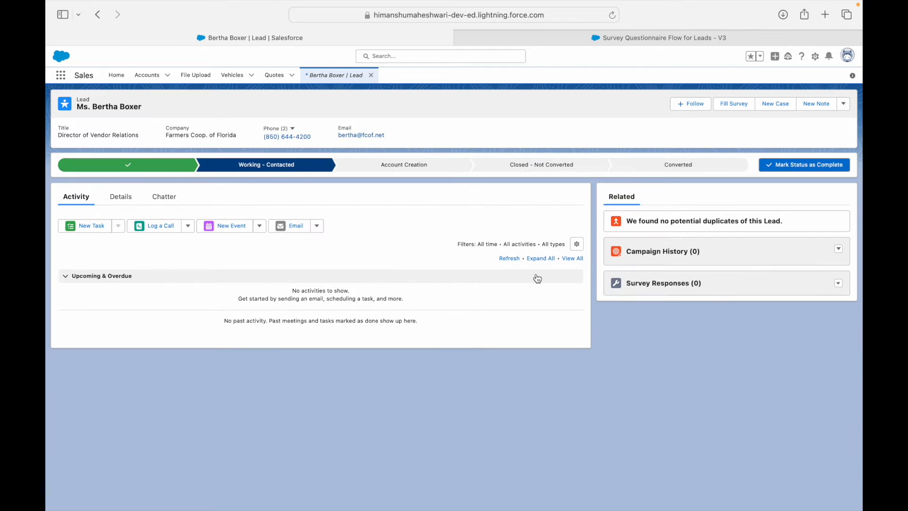
click(732, 104)
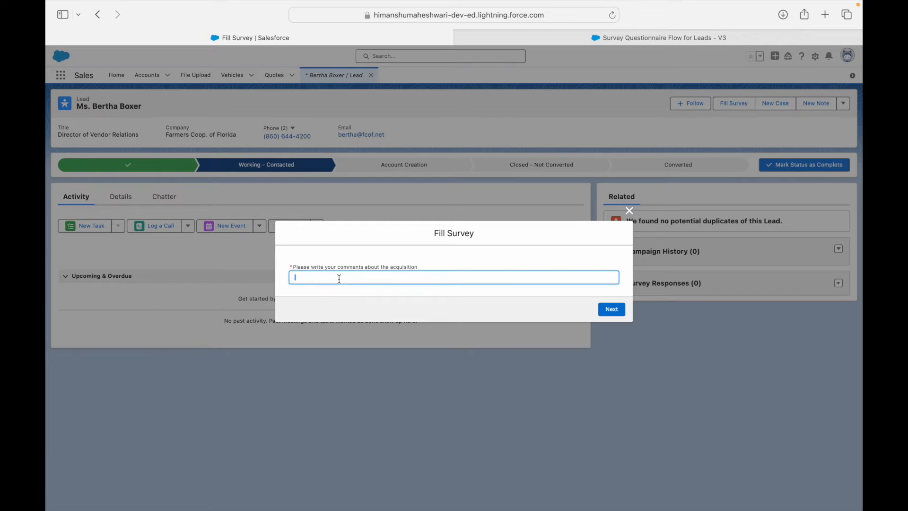
Step: Answer the comment with 'It was super smooth' and enter 45000 as the deal size
text(It was super smoot)
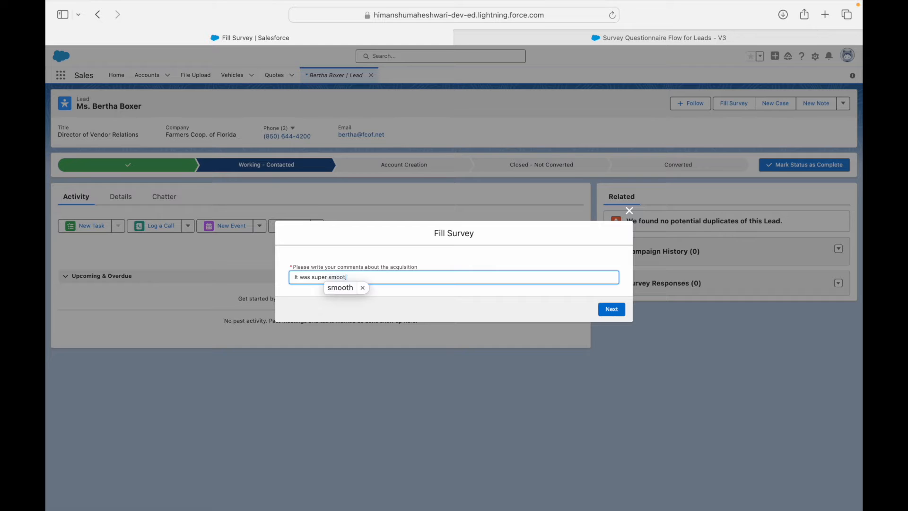
text(h)
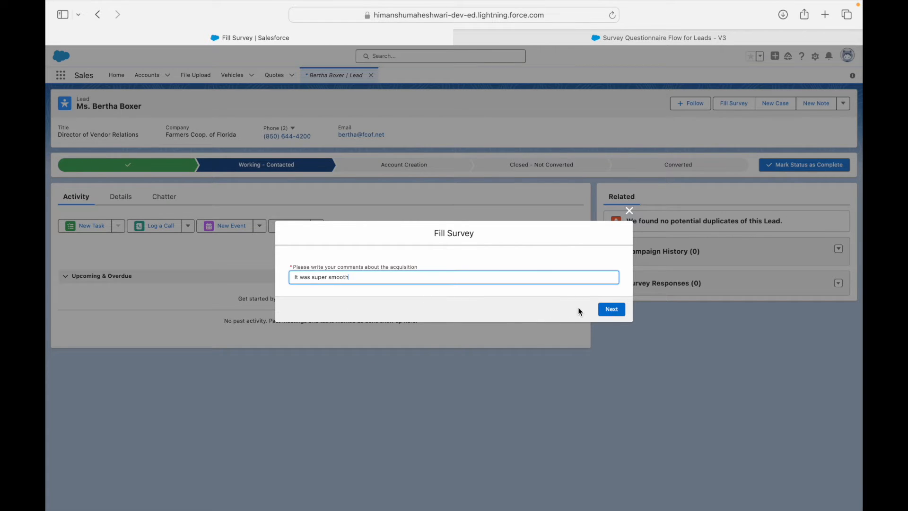
click(612, 310)
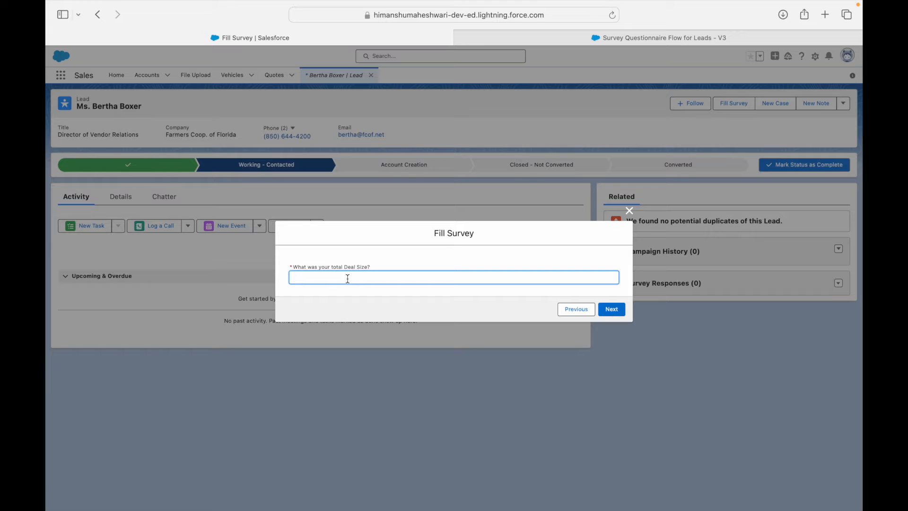
text(45000)
click(373, 260)
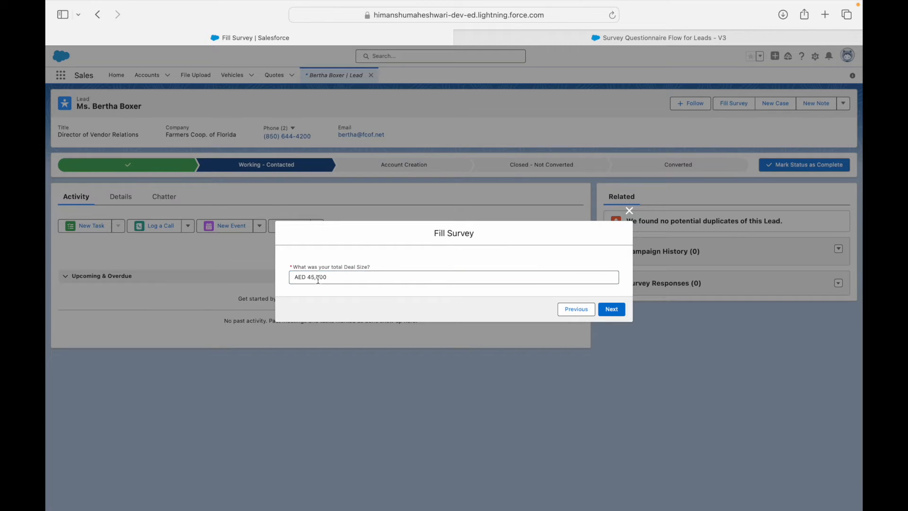
Step: Move to the contact question and enter the contact's e-mail address
click(611, 312)
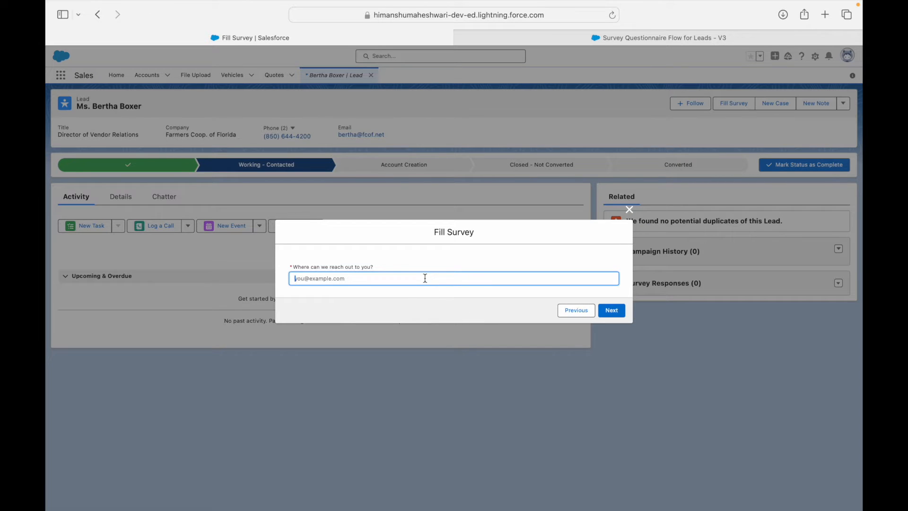
text(p)
key(BackSpace)
Step: Answer the rating question with 2, then close the survey without finishing
click(611, 310)
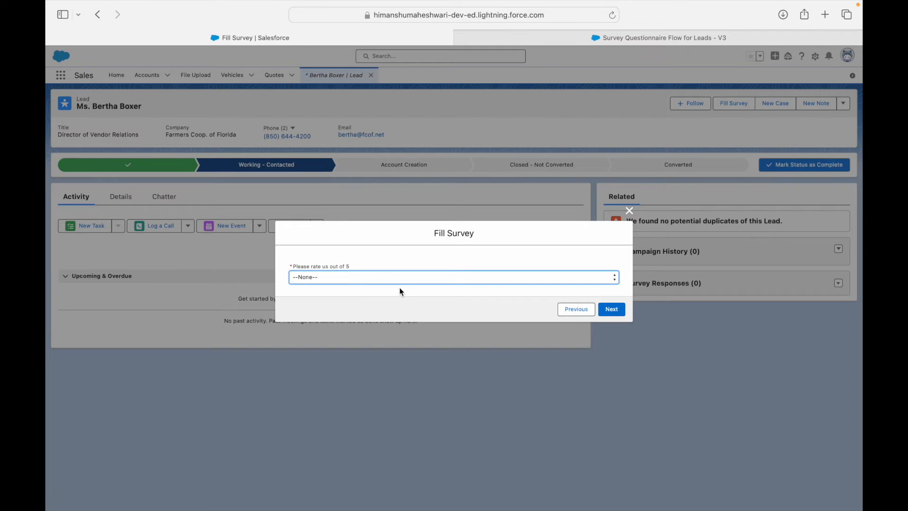
click(388, 278)
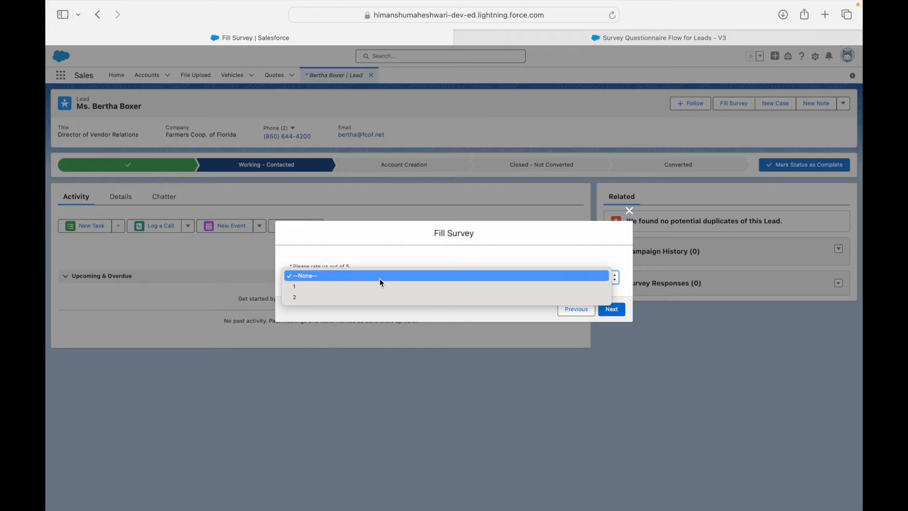
click(332, 288)
click(333, 289)
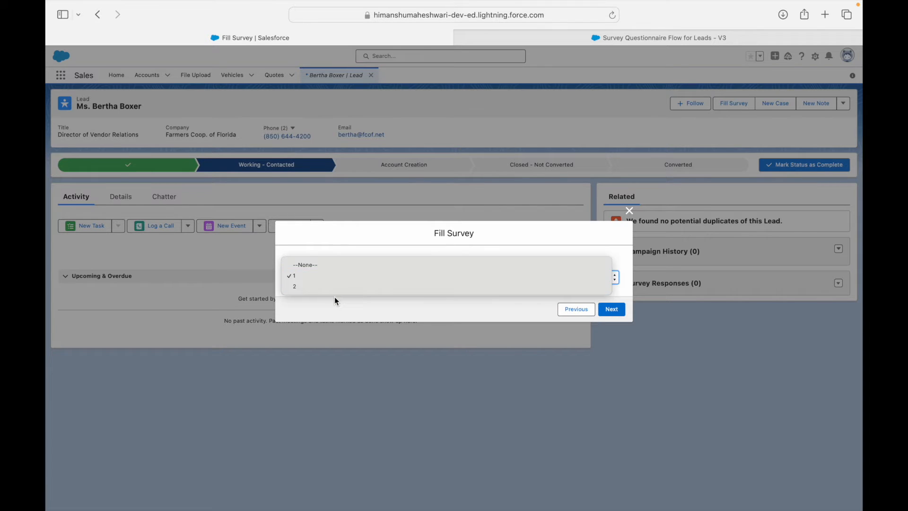
click(295, 286)
click(327, 281)
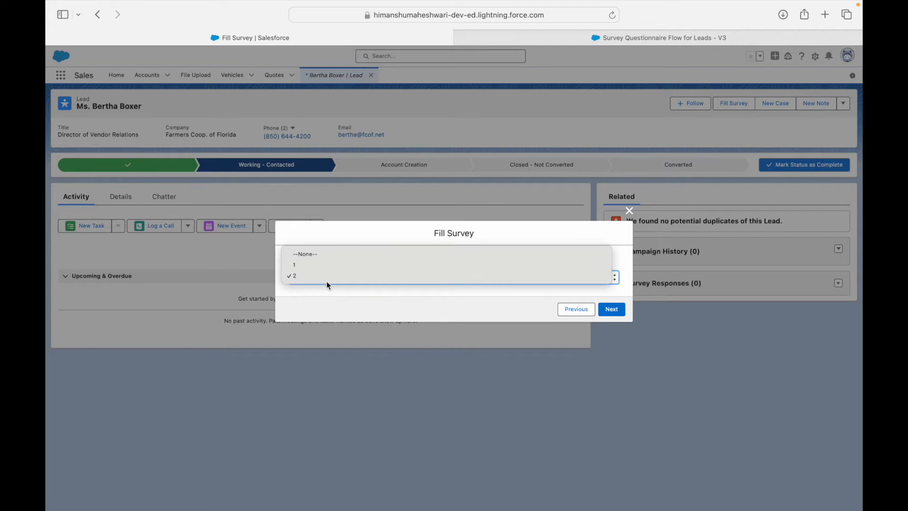
click(327, 299)
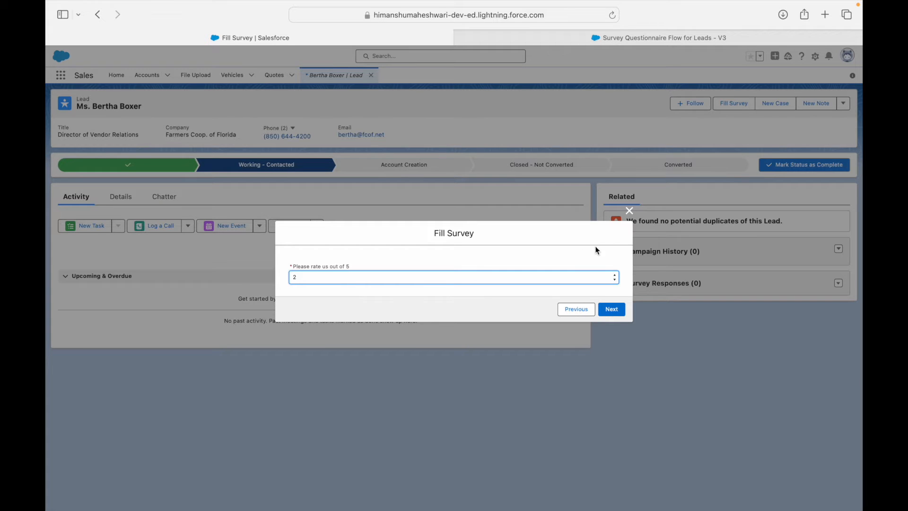
click(629, 211)
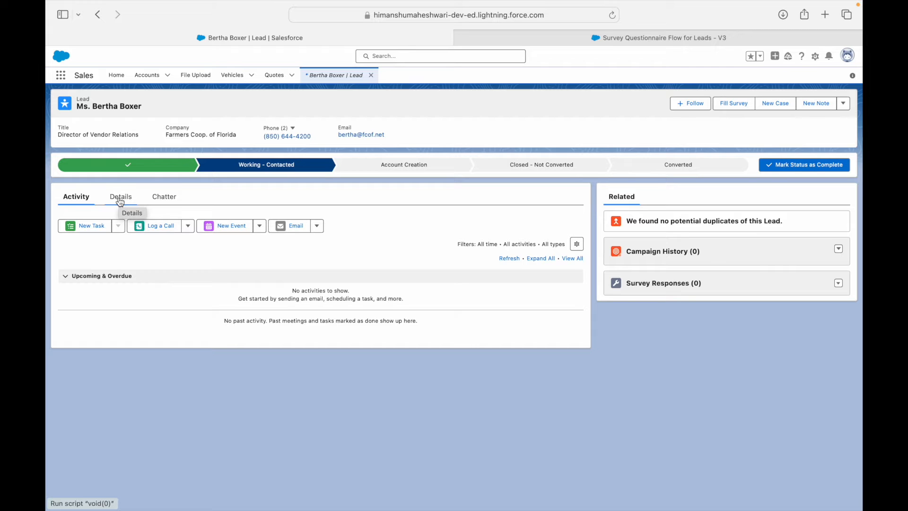
click(734, 103)
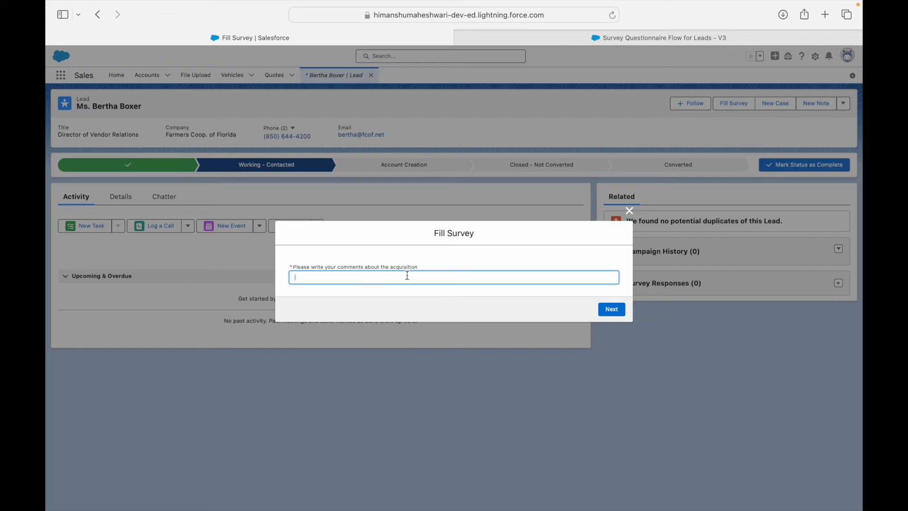
text(It was super smooth)
click(612, 309)
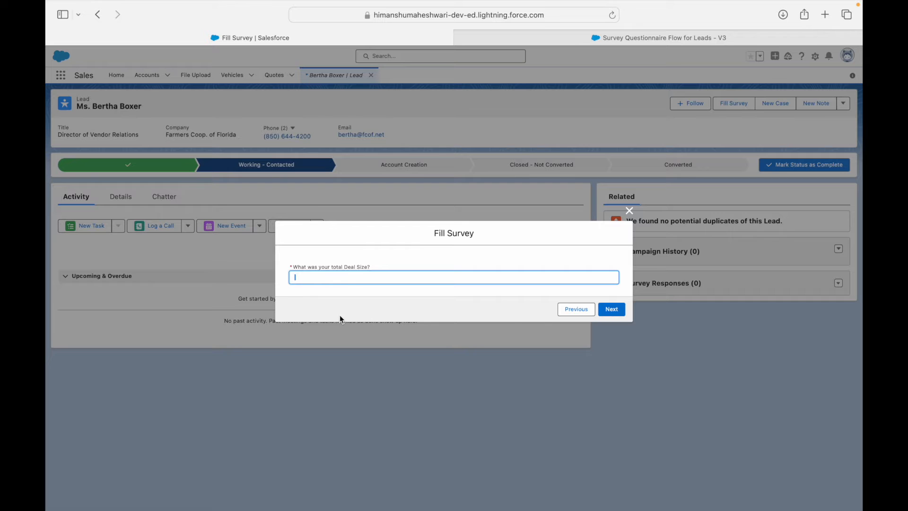
click(629, 211)
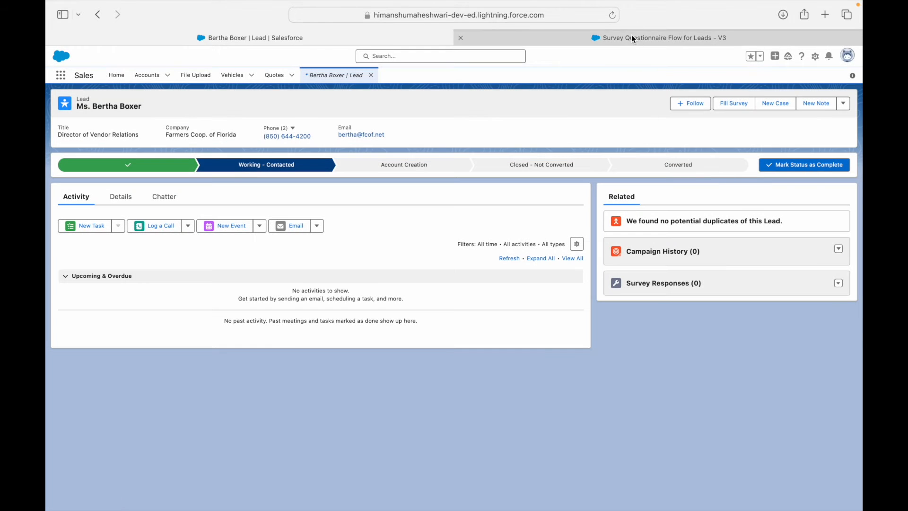
click(630, 37)
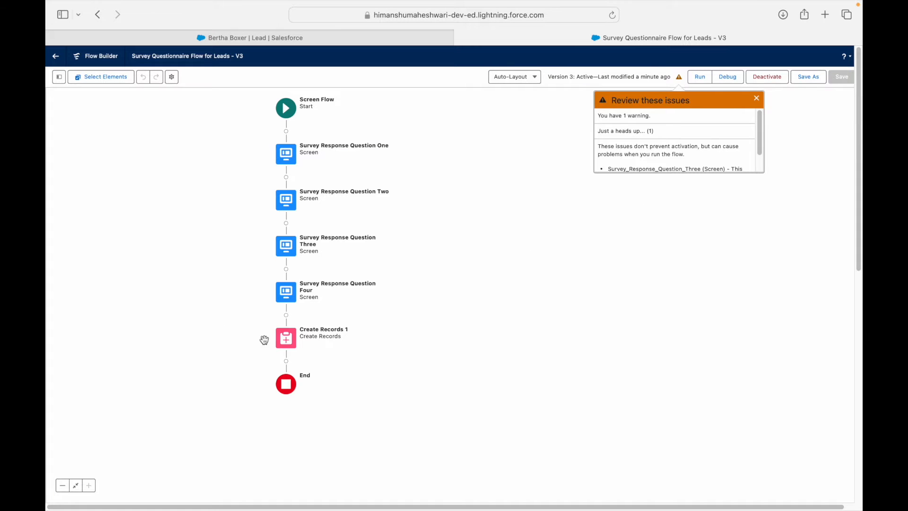
Step: Delete the Create Records element and select the rating picklist on Question Four
click(285, 338)
click(269, 402)
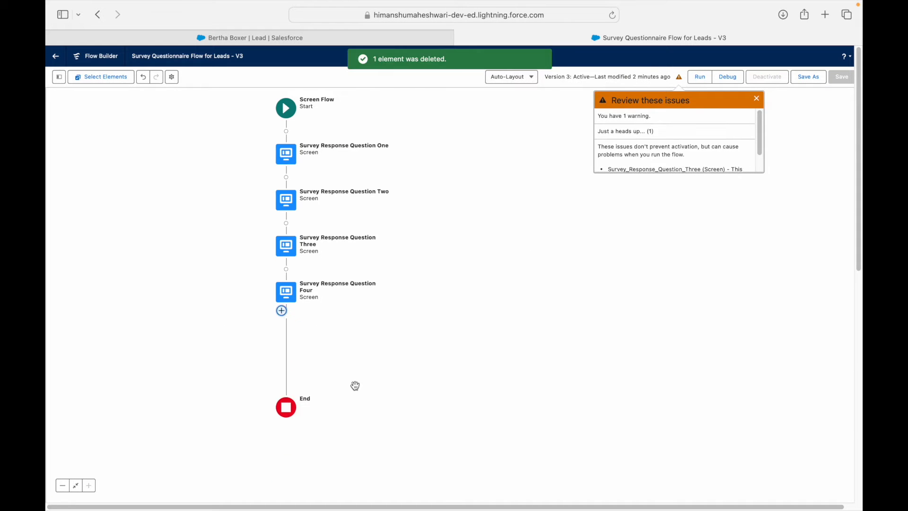
double_click(370, 292)
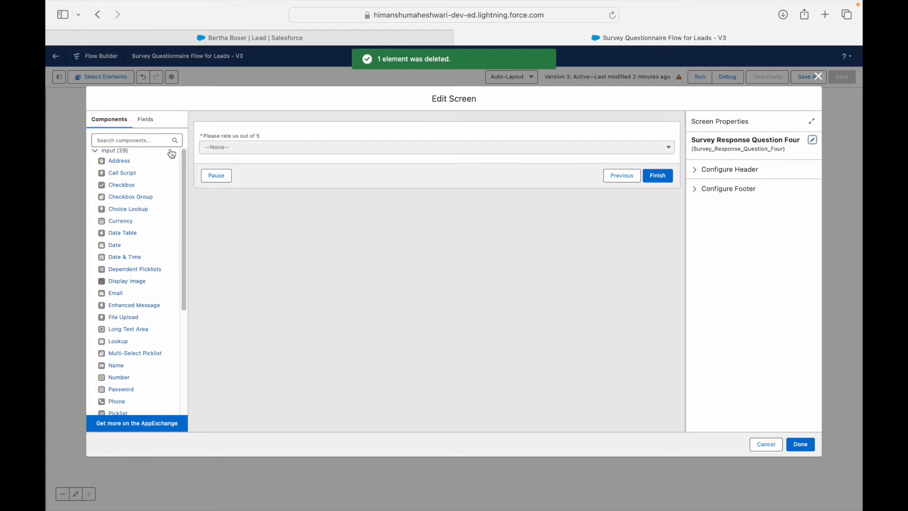
click(276, 130)
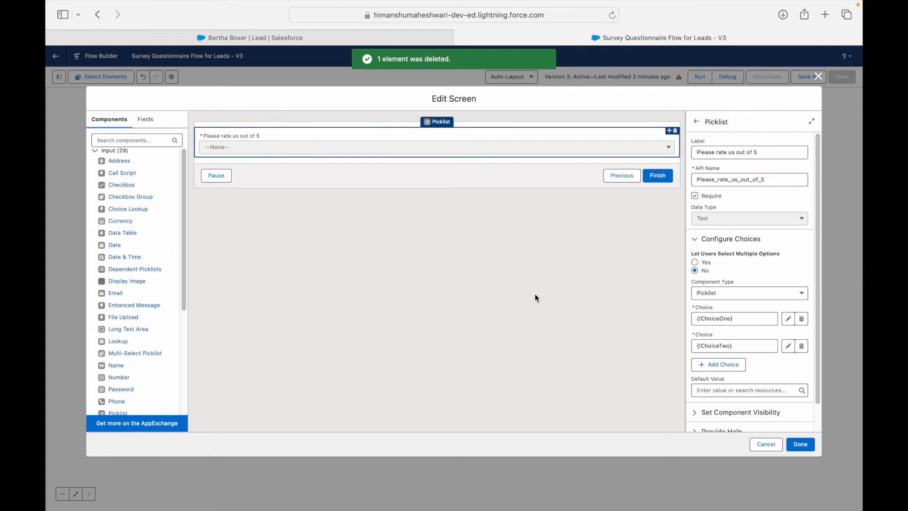
Step: Remove ChoiceOne and ChoiceTwo from the picklist and start a New Choice Resource
click(801, 318)
click(743, 318)
key(BackSpace)
key(BackSpace)
key(BackSpace)
key(BackSpace)
key(BackSpace)
key(BackSpace)
key(BackSpace)
key(BackSpace)
key(BackSpace)
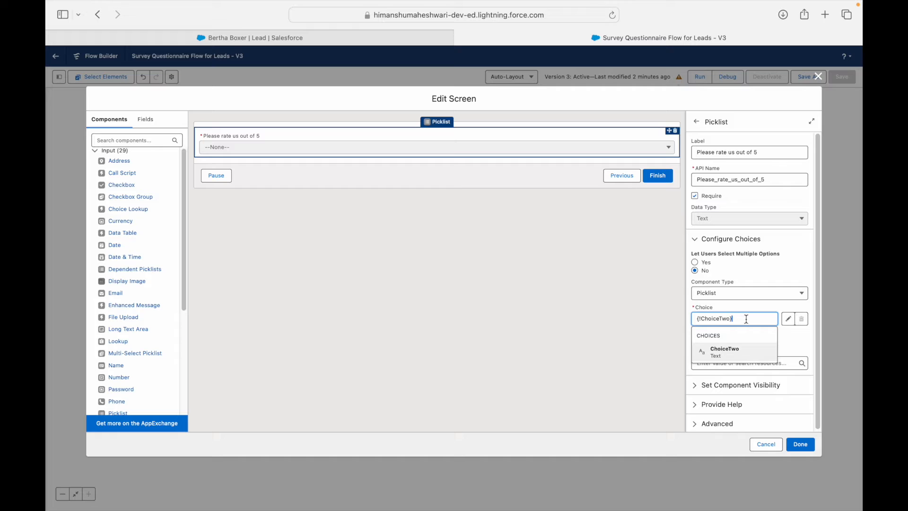
key(BackSpace)
key(BackSpace)
key(BackSpace)
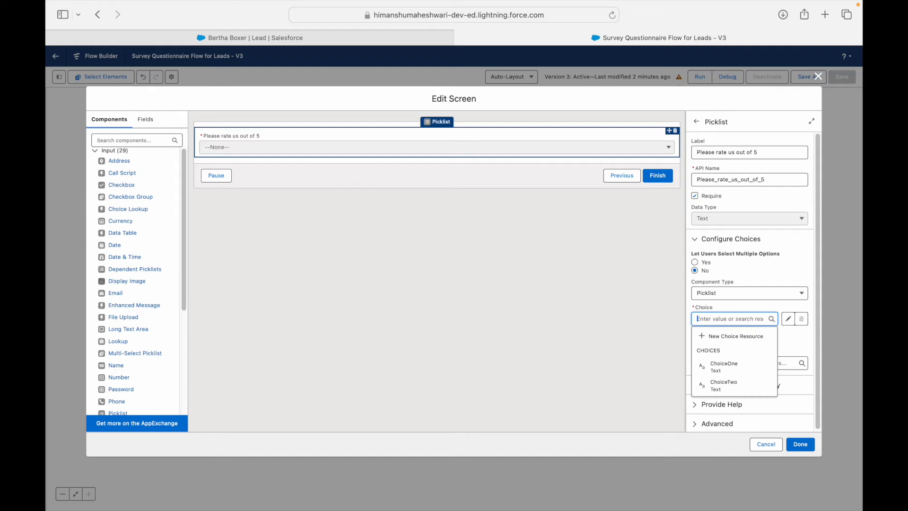
click(720, 337)
click(303, 242)
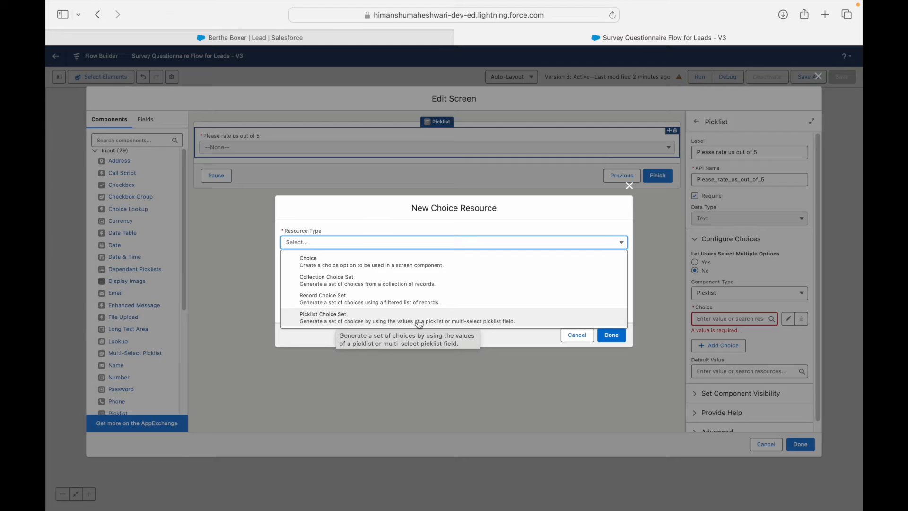
Step: Define a Picklist Choice Set Rating_Choice on Survey Response's Rate_us_out_of_5__c picklist field
click(362, 321)
click(312, 268)
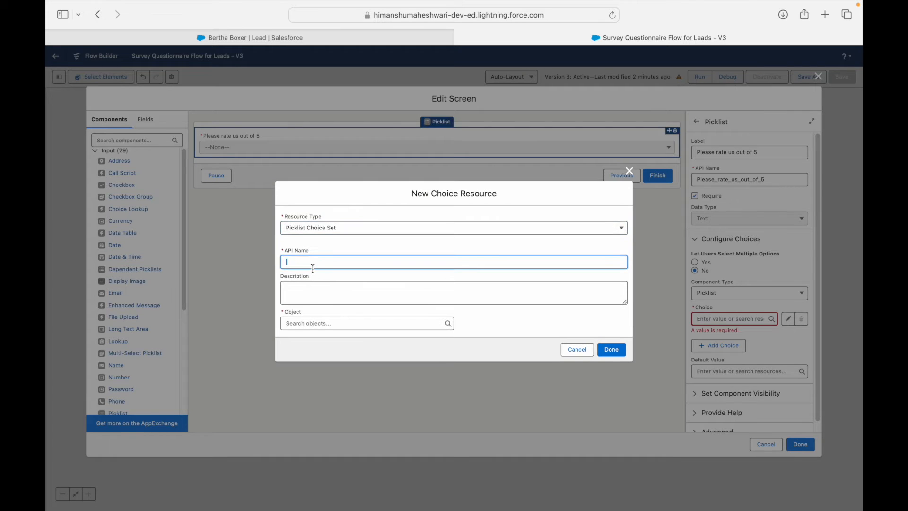
text(RatingChoice_)
key(Tab)
click(298, 324)
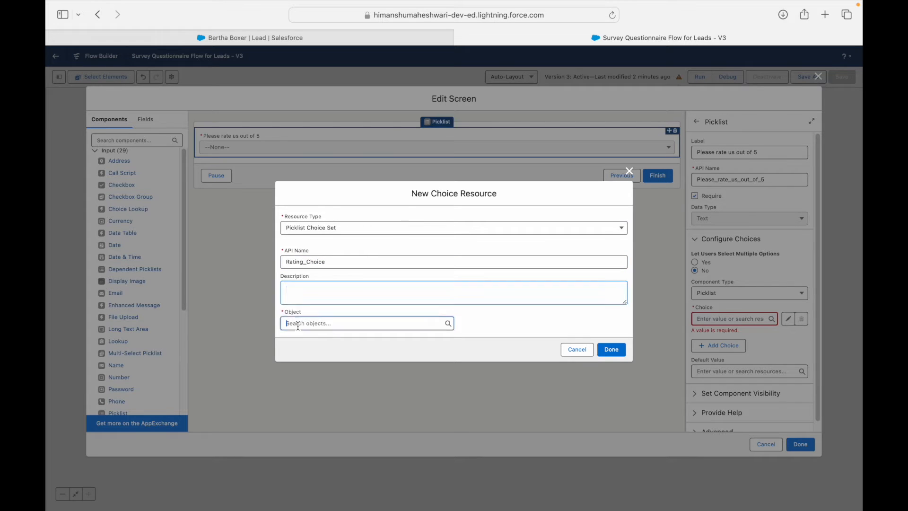
text(Survey Res)
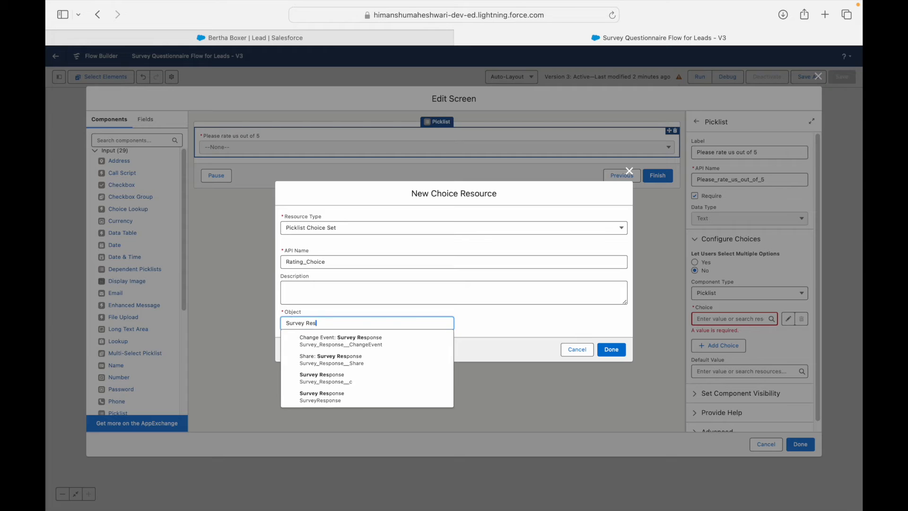
click(331, 380)
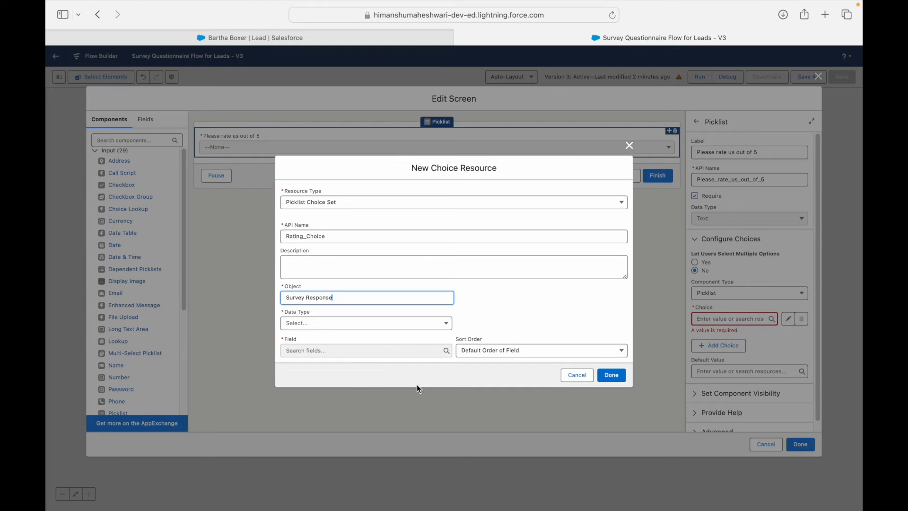
click(345, 324)
click(333, 340)
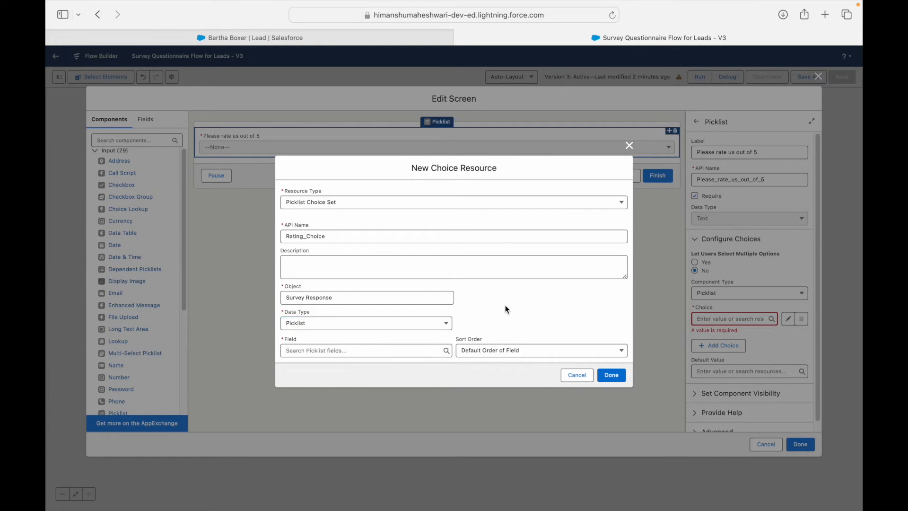
click(321, 351)
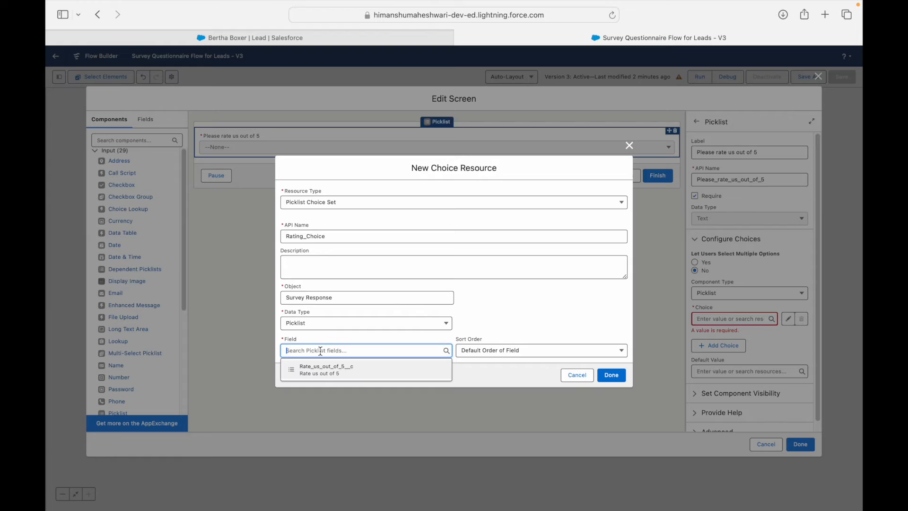
click(338, 373)
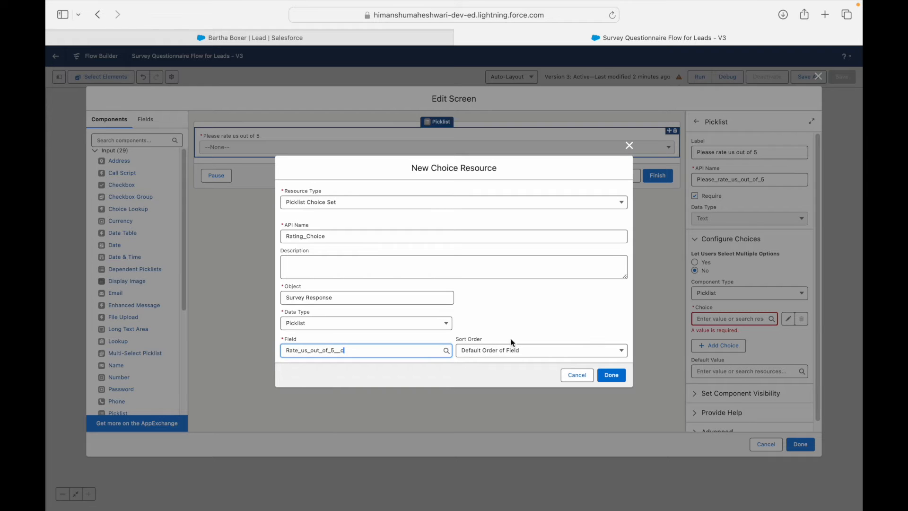
Step: Keep the default sort order, save Rating_Choice, and select it as the picklist's choice
click(529, 316)
click(514, 350)
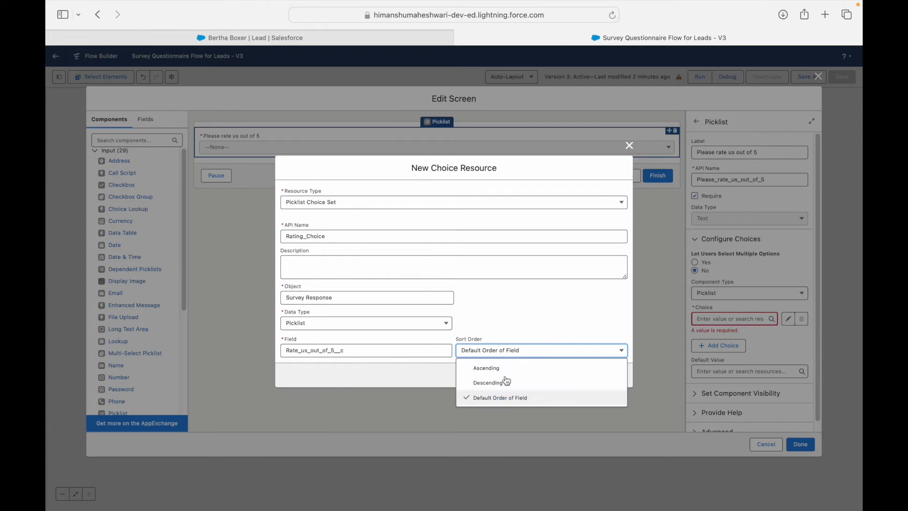
click(505, 399)
click(506, 328)
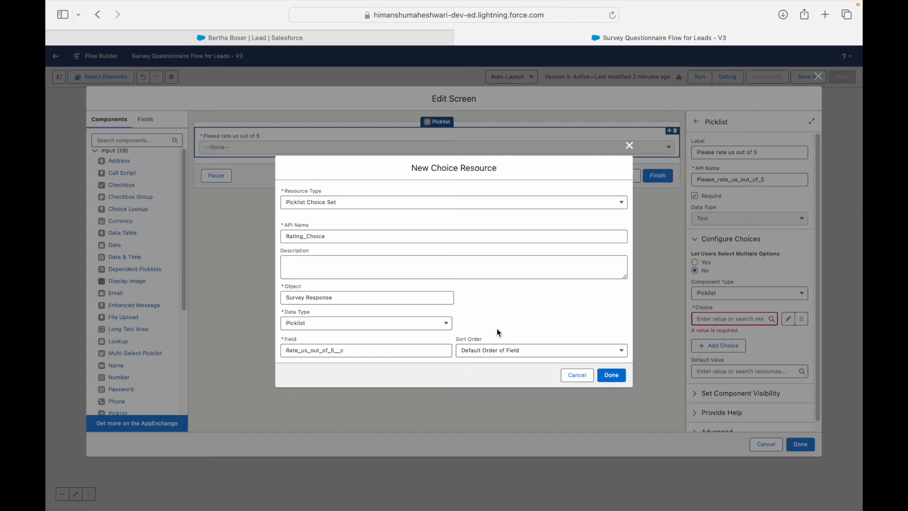
click(511, 355)
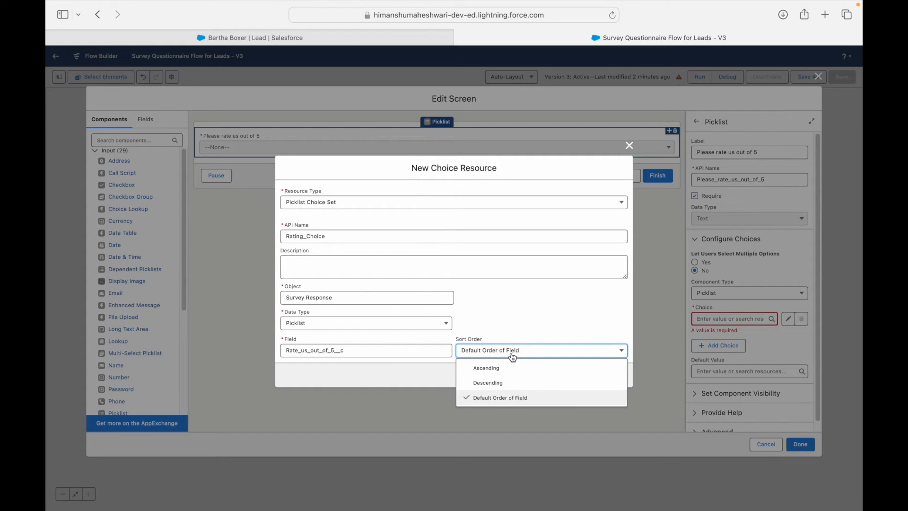
click(504, 383)
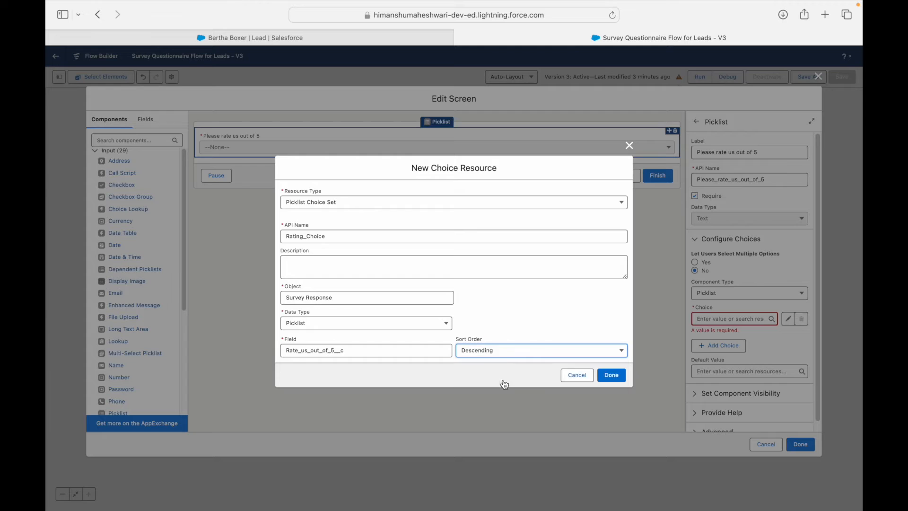
click(501, 355)
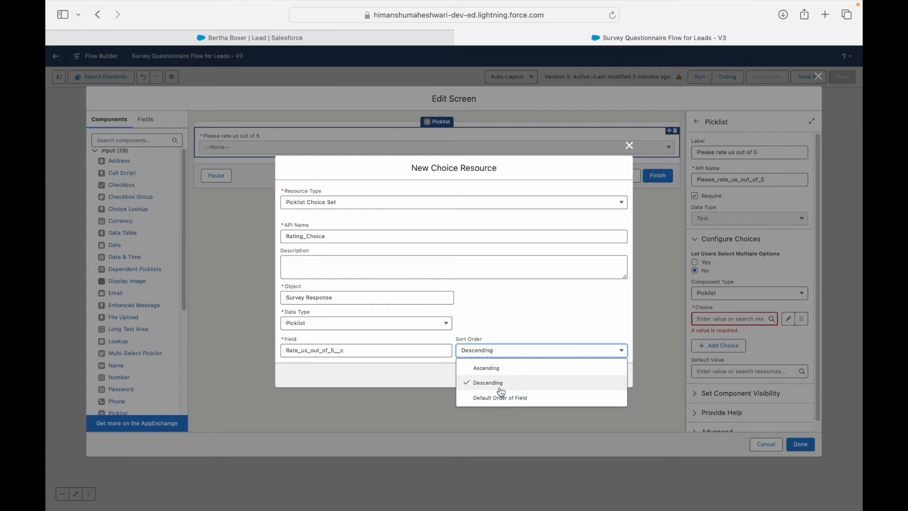
click(499, 399)
click(609, 374)
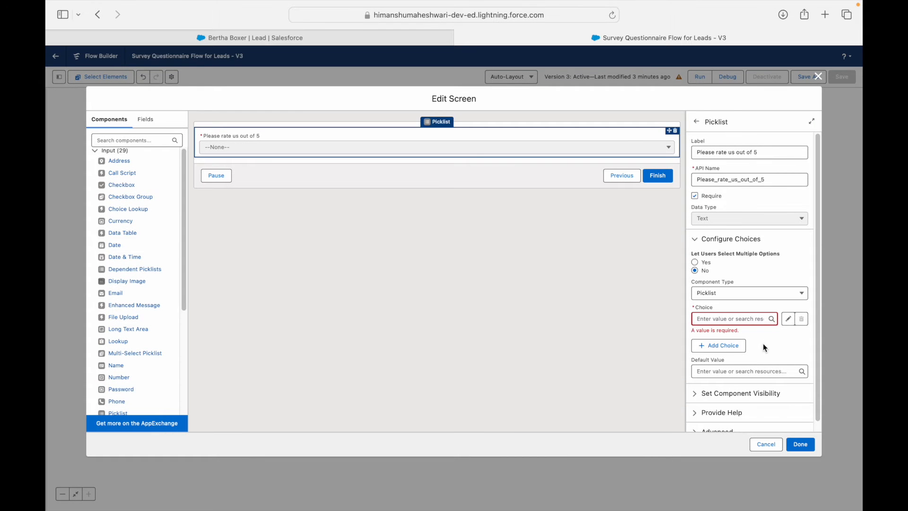
click(741, 320)
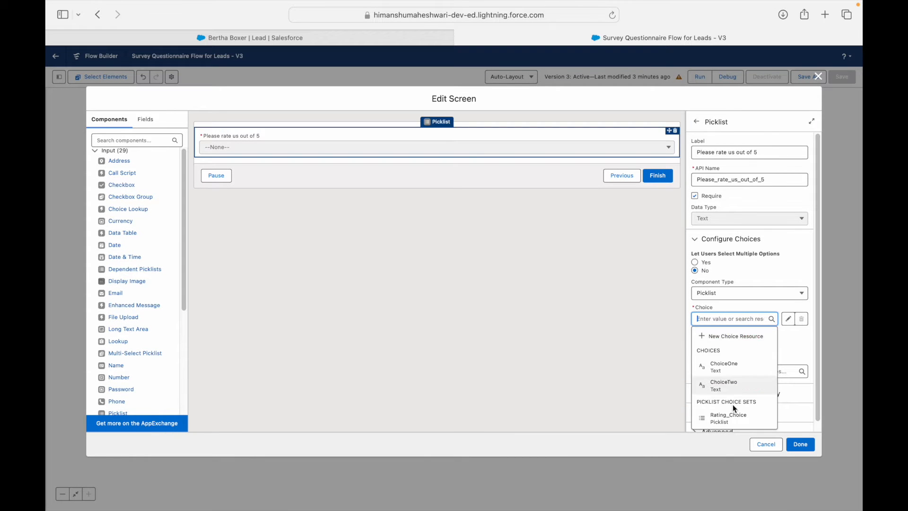
click(731, 417)
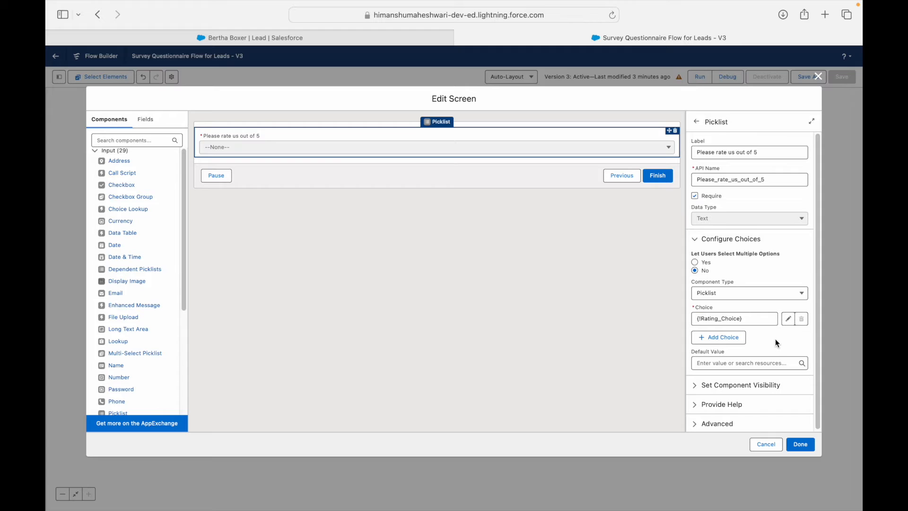
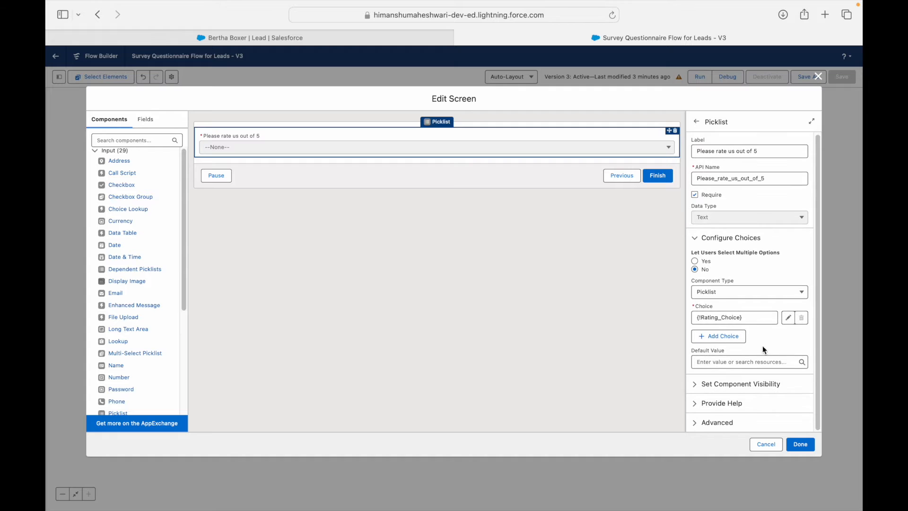
Step: Review the rating picklist on the Survey Response Question Four screen and close it
click(800, 443)
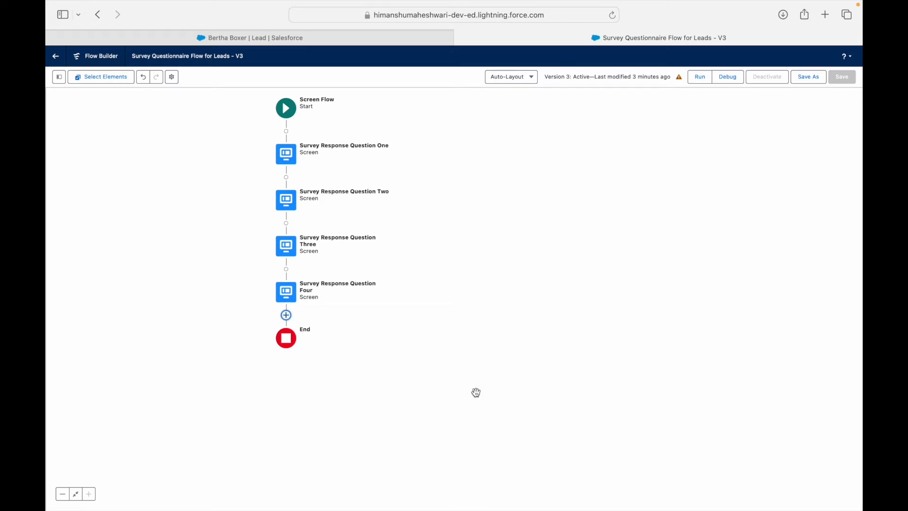
double_click(286, 292)
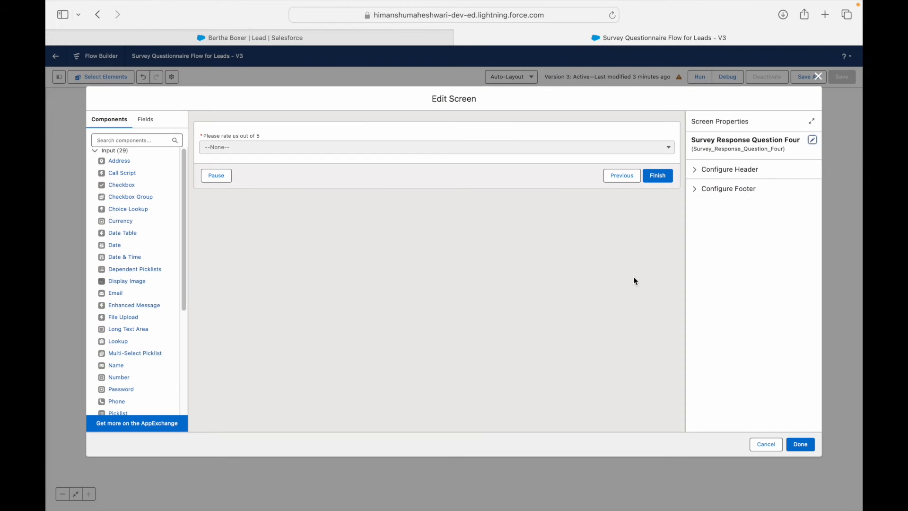
click(507, 146)
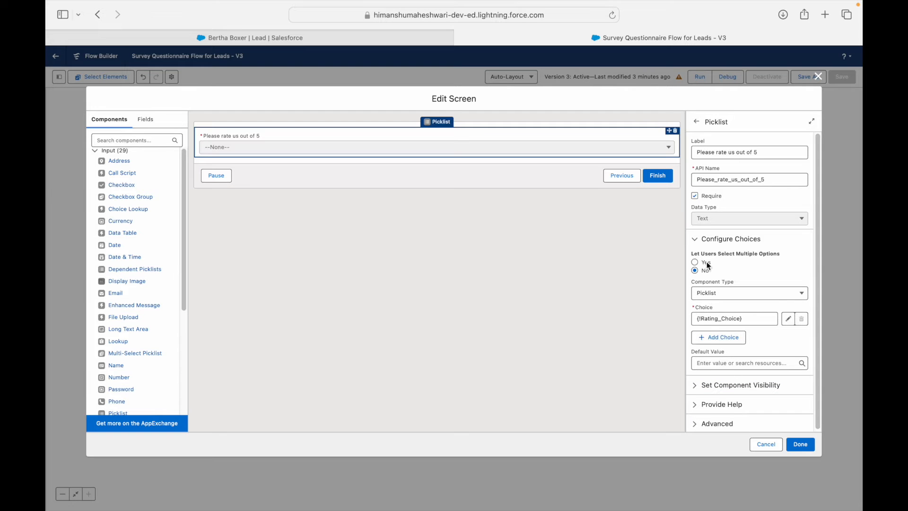
click(800, 444)
Step: Save the flow as a new version, V4, and dismiss the issues summary
click(808, 77)
click(609, 341)
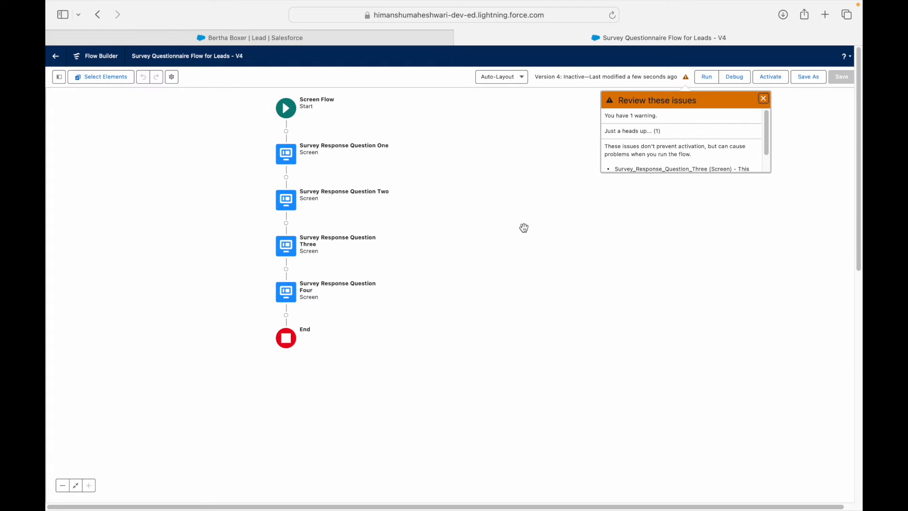
click(763, 99)
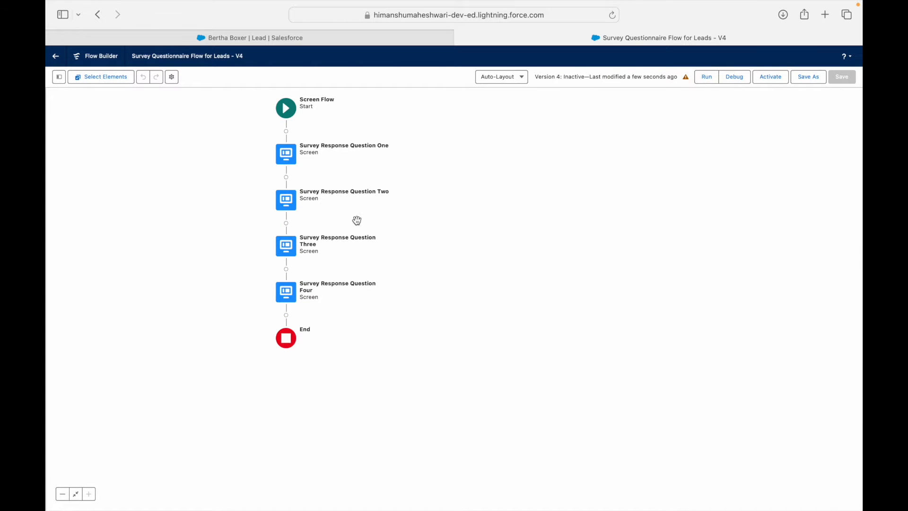
Step: Add a Create Records element labelled 'Create a Survey Response' after Question Four
click(286, 315)
text(Create Re)
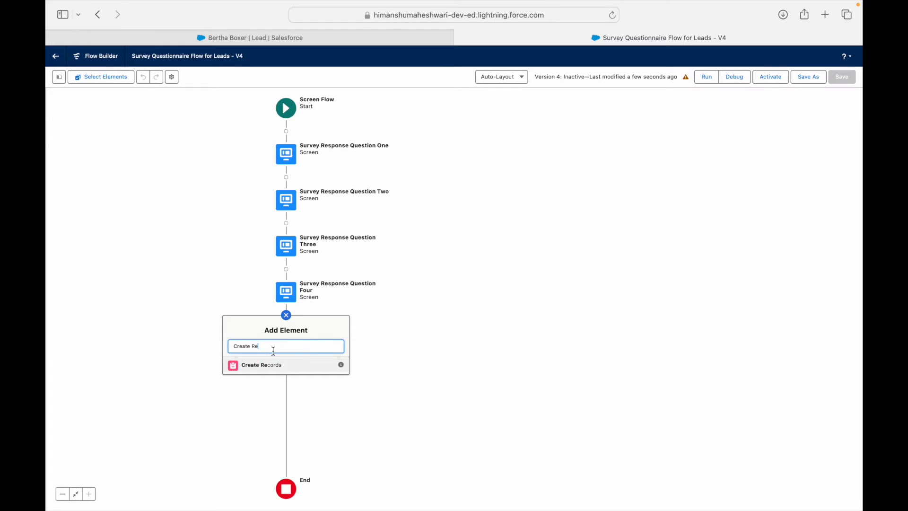
click(269, 367)
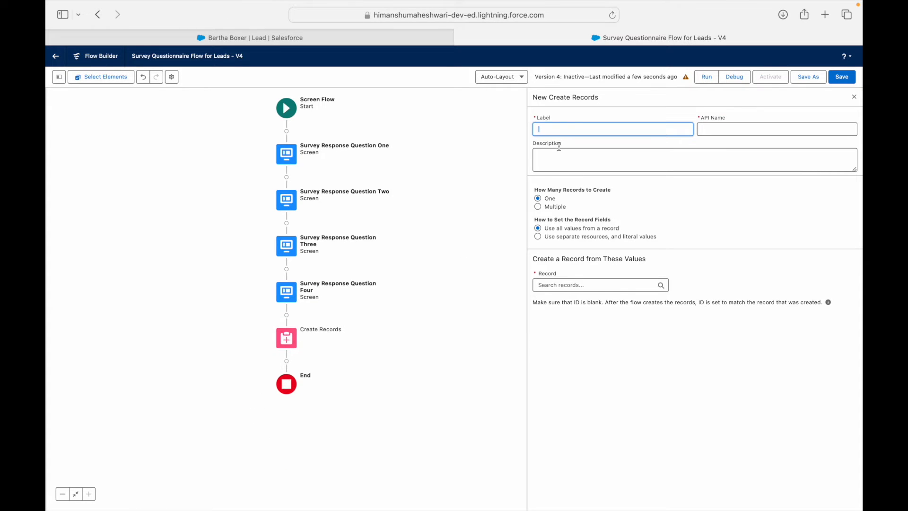
text(Create a Survey Response)
key(Tab)
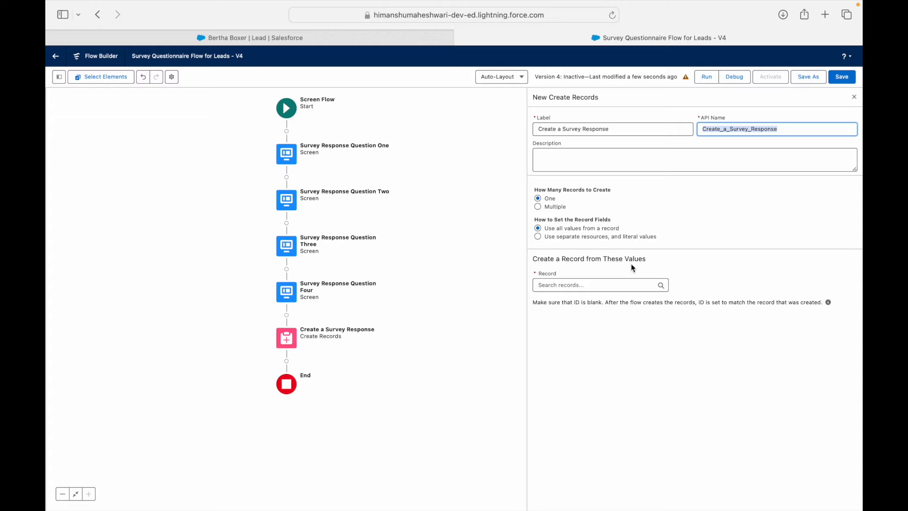
Step: Use separate resources and literal values, creating a Survey Response object record
click(584, 238)
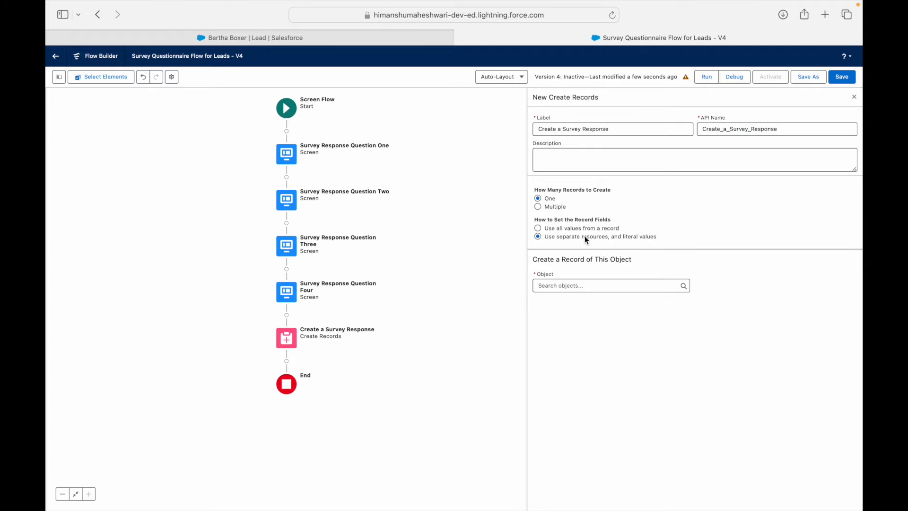
click(585, 287)
text(Survey Re)
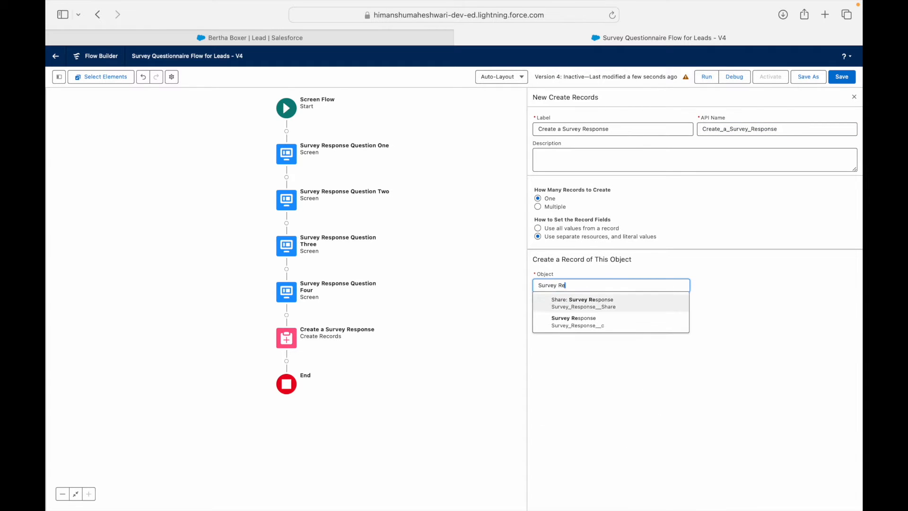
key(Down)
key(Return)
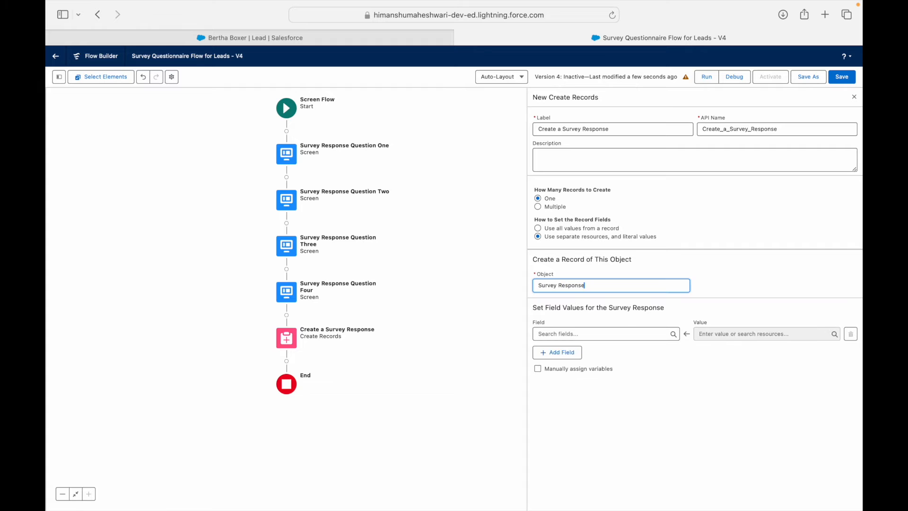
Step: Map Comments_about_your_acquisition__c to Acquisition_Comments
click(559, 336)
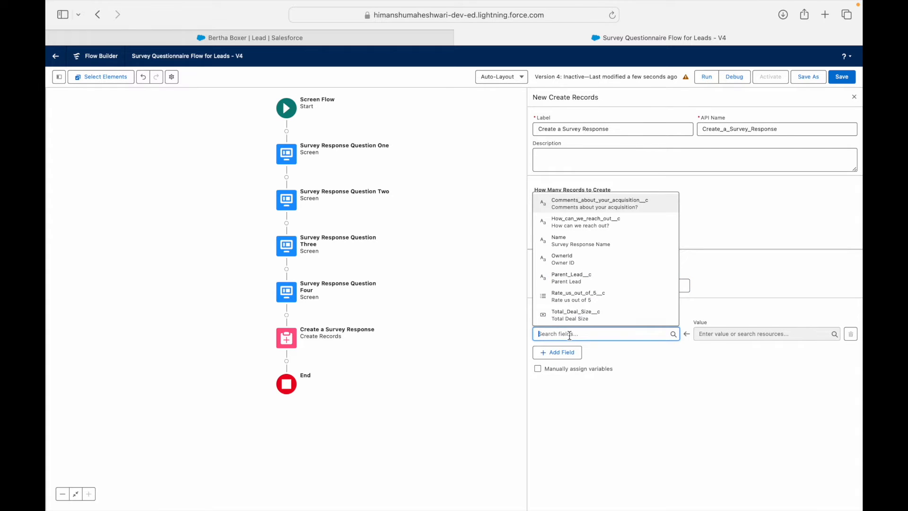
click(598, 204)
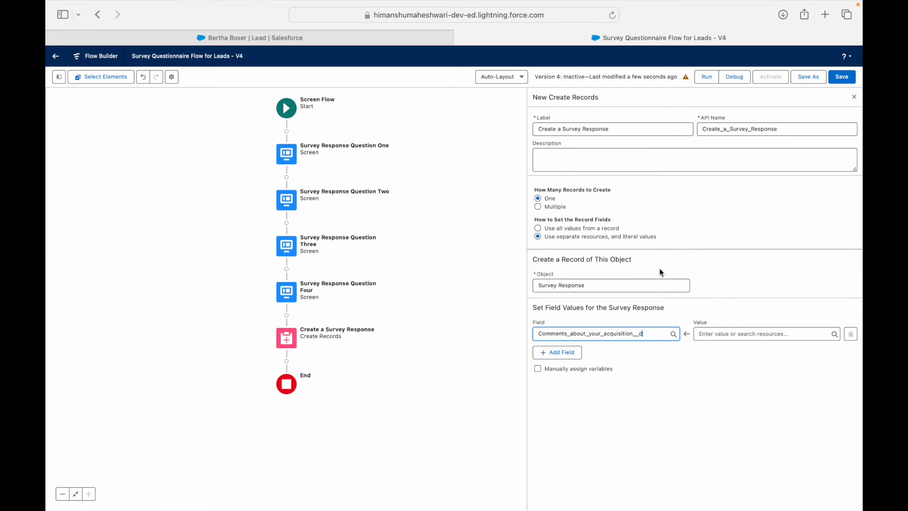
click(725, 334)
text(Acq)
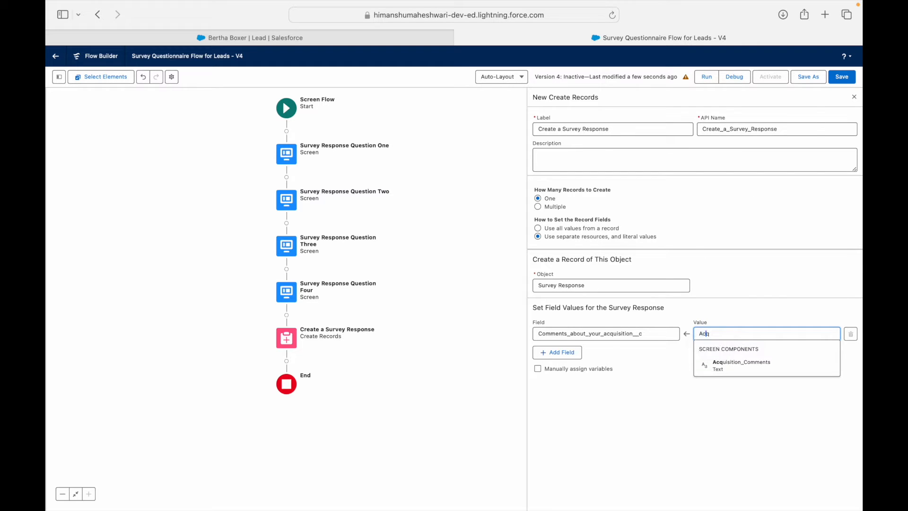
click(724, 369)
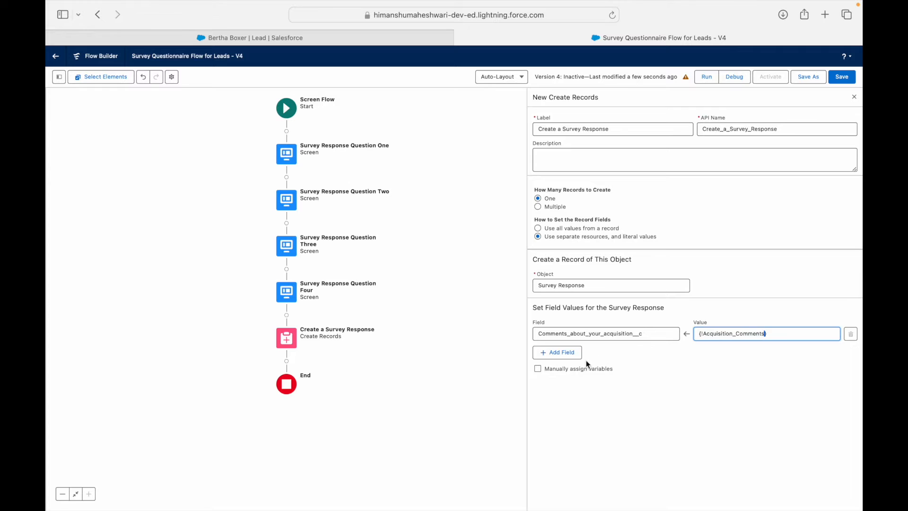
Step: Add a row mapping Total_Deal_Size__c to {!Deal_Size}
click(558, 353)
click(558, 361)
text(Deal)
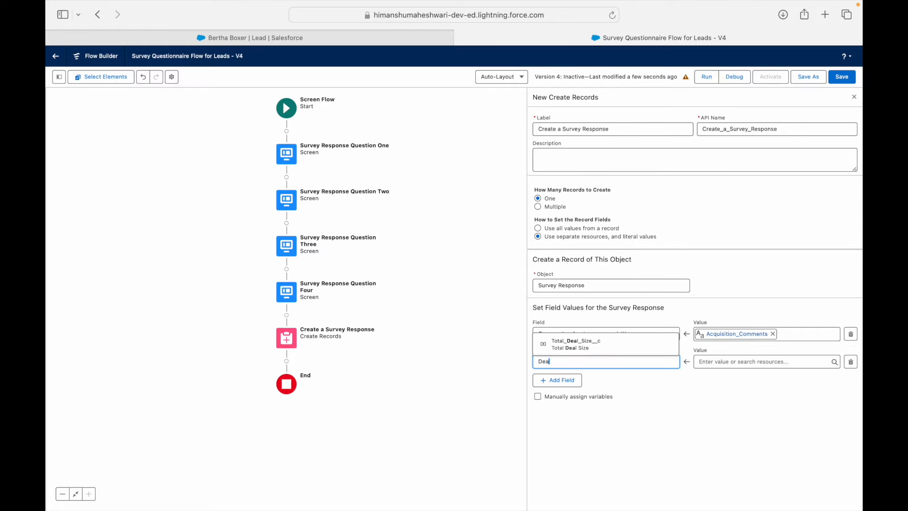
key(Return)
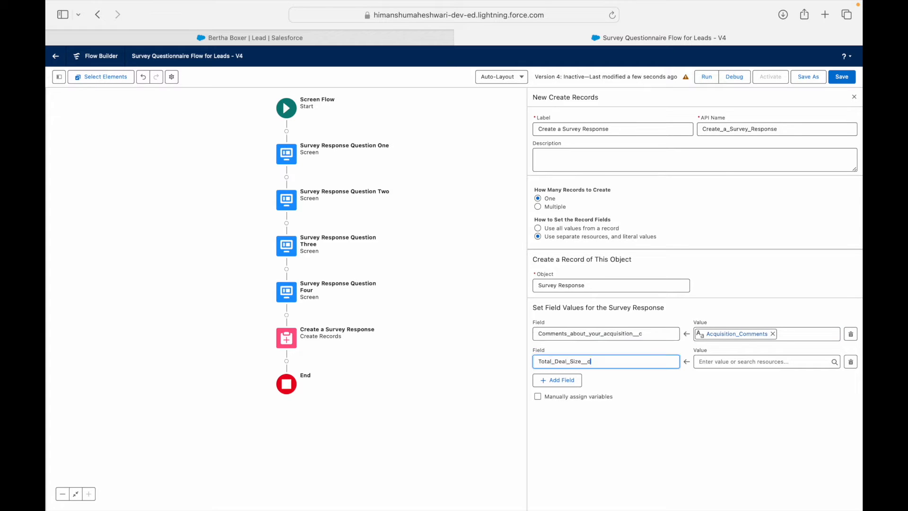
click(706, 362)
text({!Deal_Size)
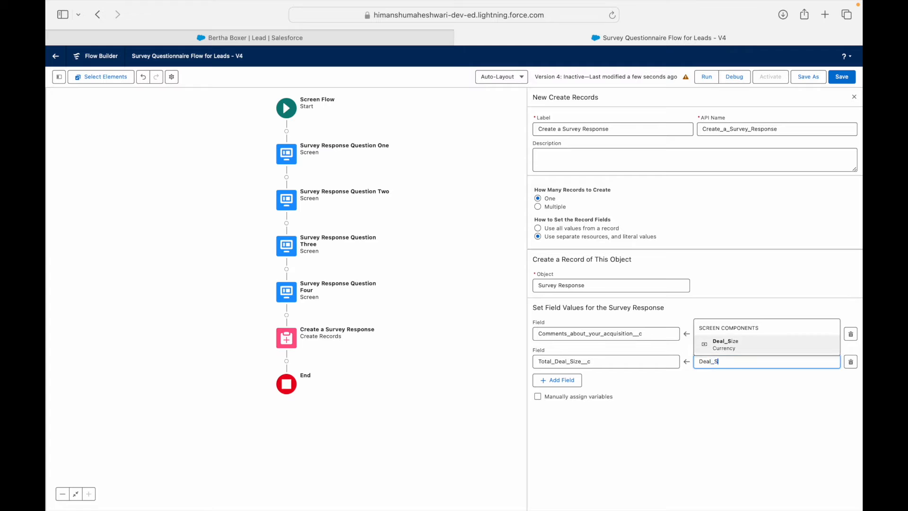
click(613, 384)
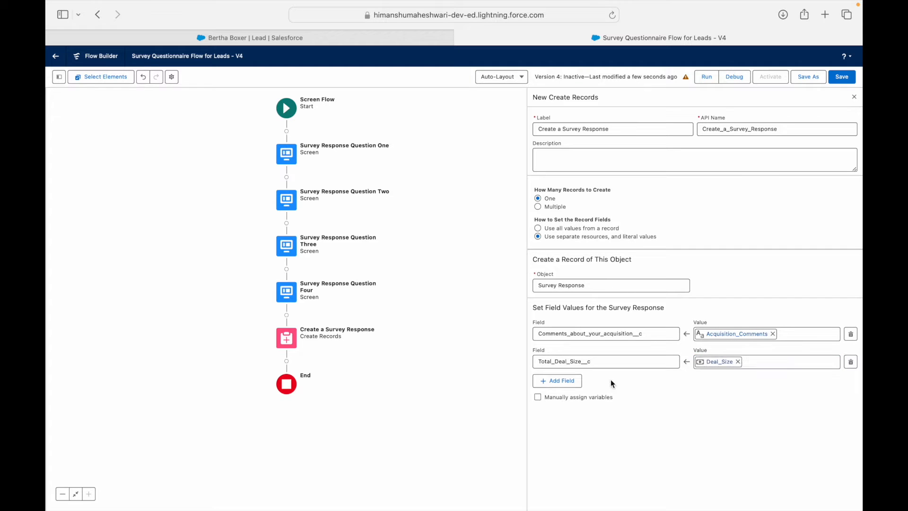
Step: Add a row mapping How_can_we_reach_out__c to the Reach_Out_Email component's value
click(553, 380)
click(557, 387)
text(Reach)
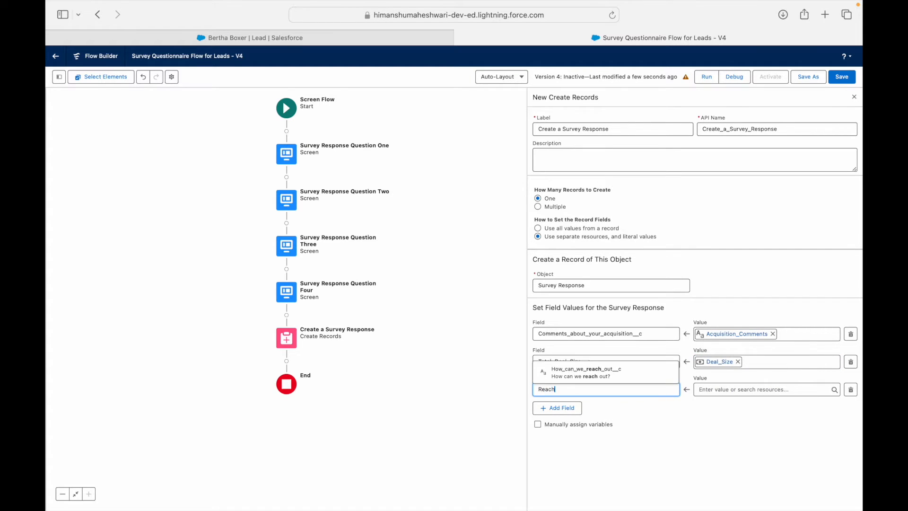
key(Return)
click(730, 387)
text(Reach)
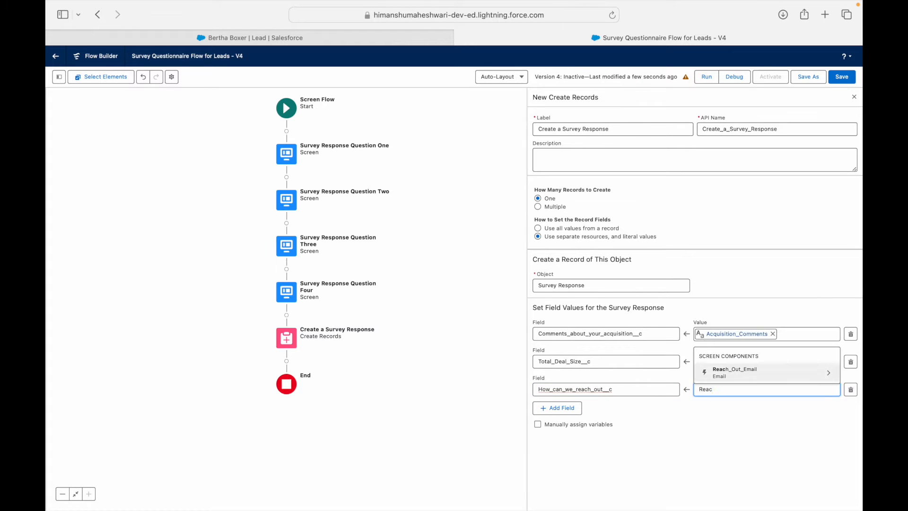
key(Return)
key(Down)
key(Down)
key(Down)
key(Down)
key(Down)
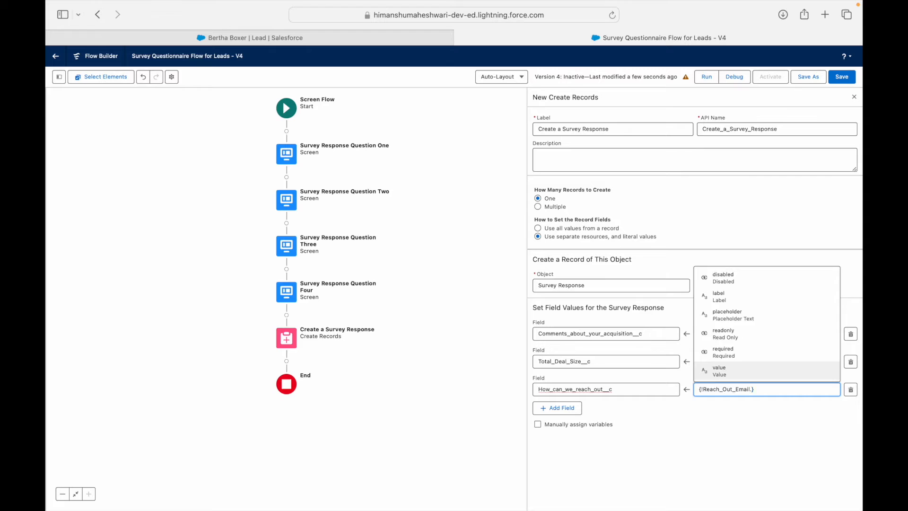
key(Return)
click(765, 413)
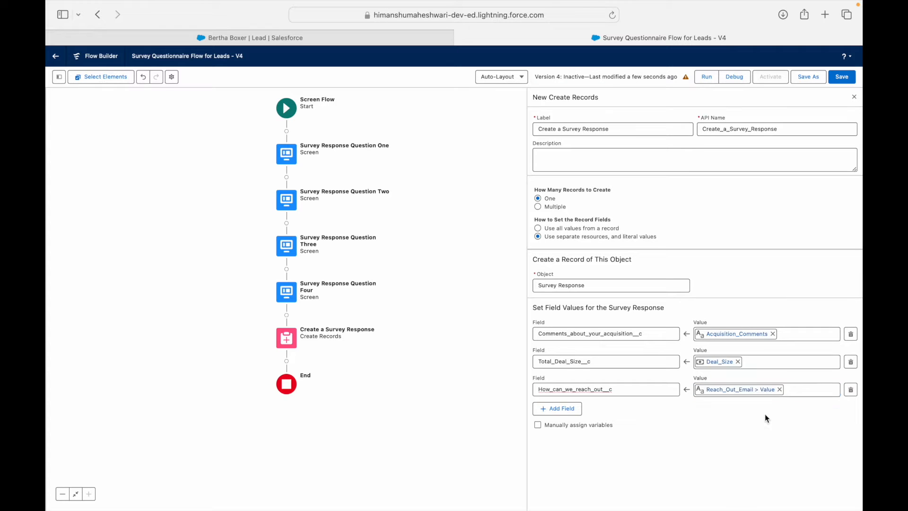
click(780, 389)
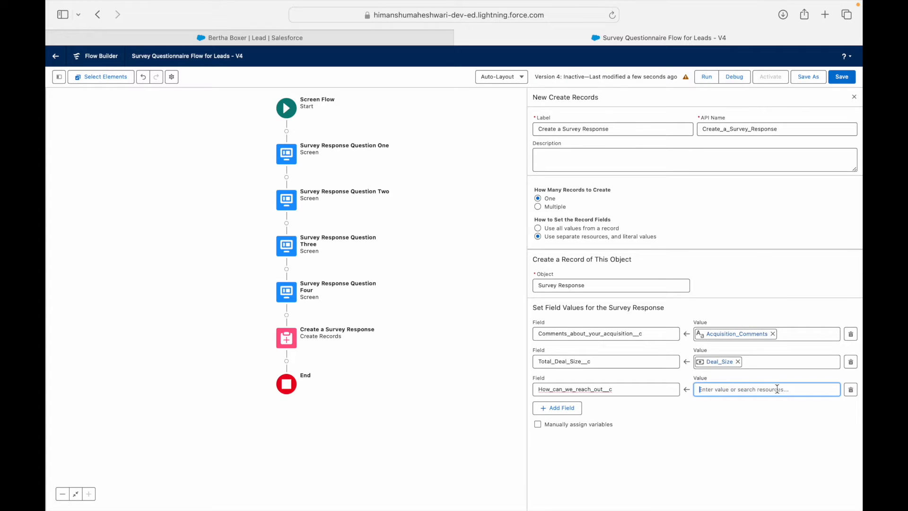
click(774, 389)
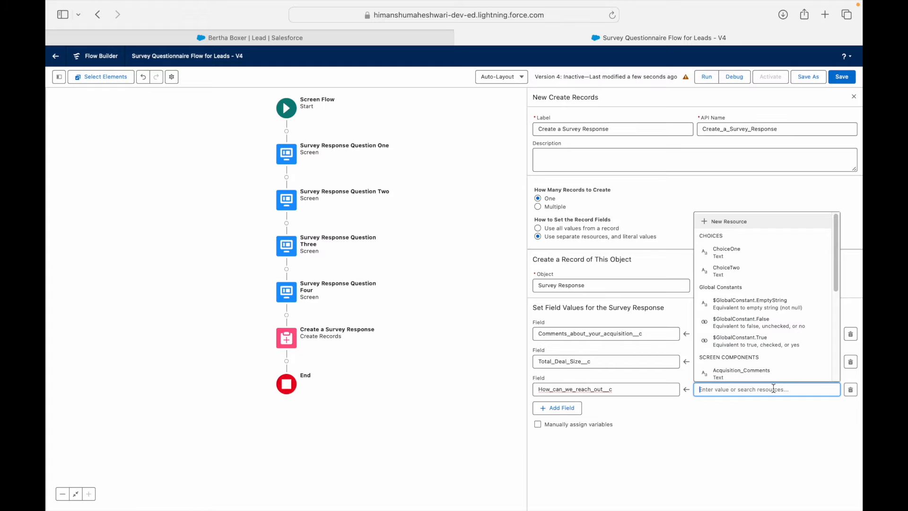
text(Reach)
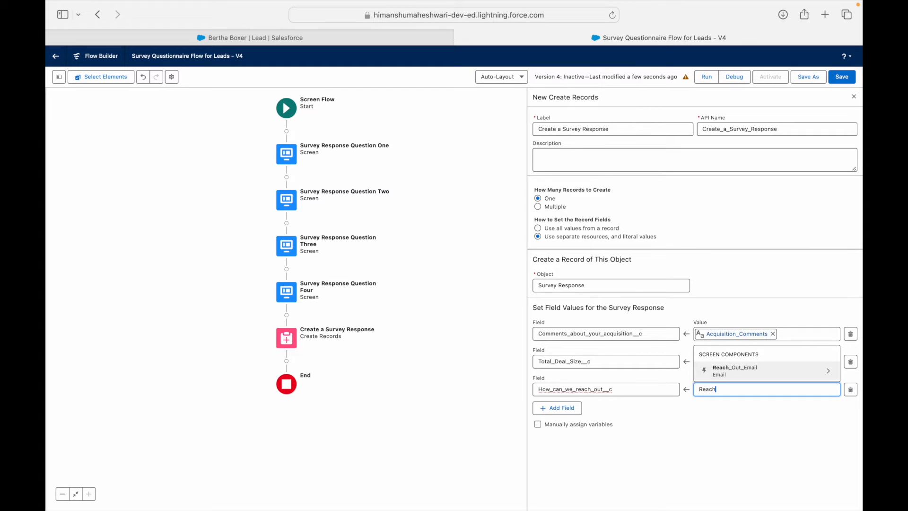
click(772, 371)
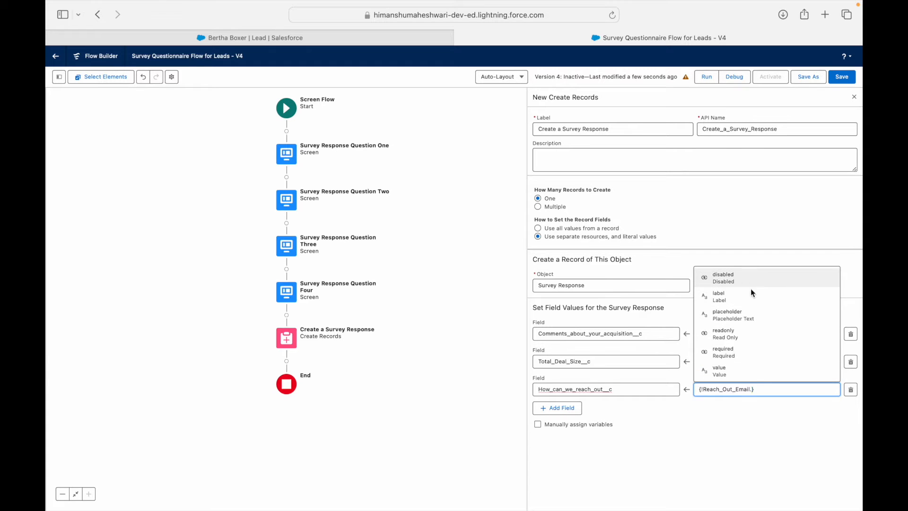
click(734, 375)
click(754, 437)
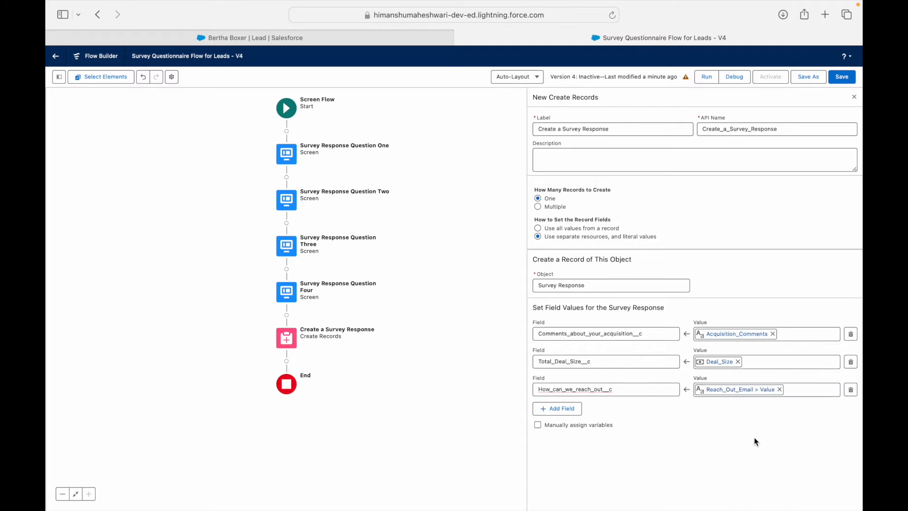
Step: Add a row mapping Rate_us_out_of_5__c to {!Please_rate_us_out_of_5}
click(573, 410)
click(566, 413)
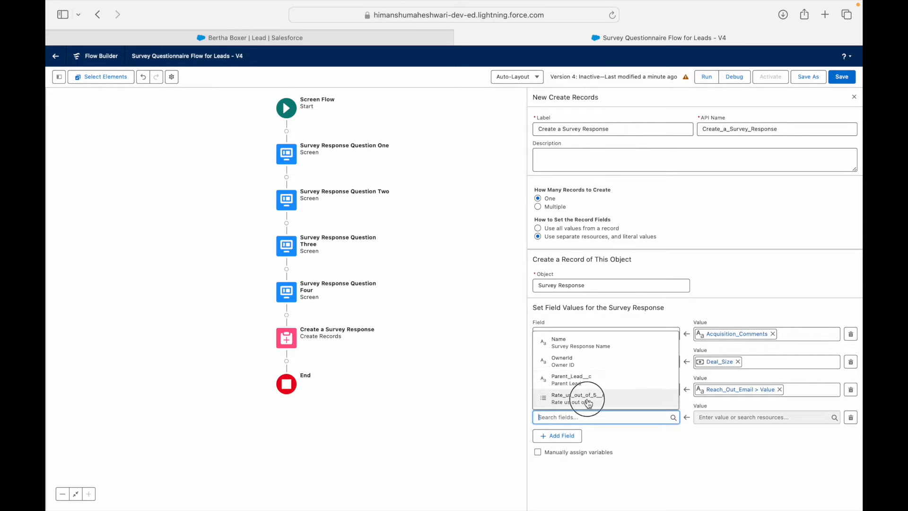
click(588, 403)
click(713, 416)
text(Rat)
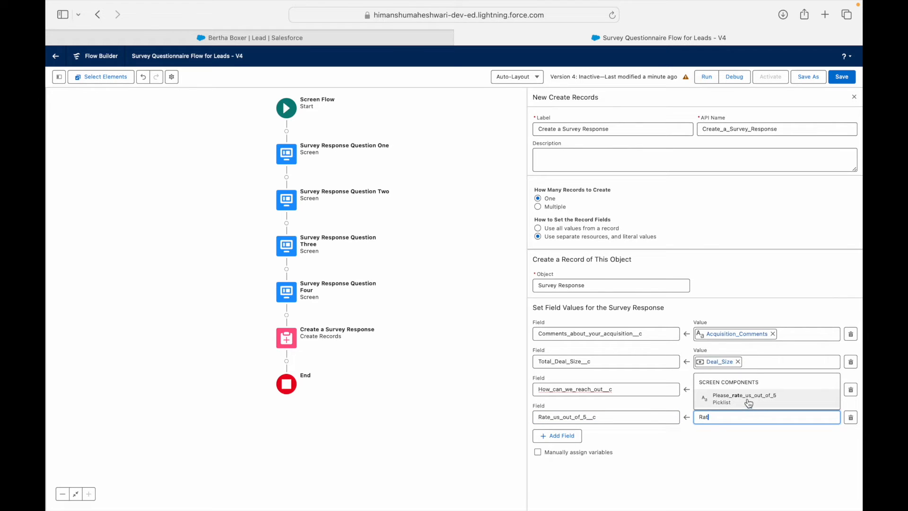
click(746, 400)
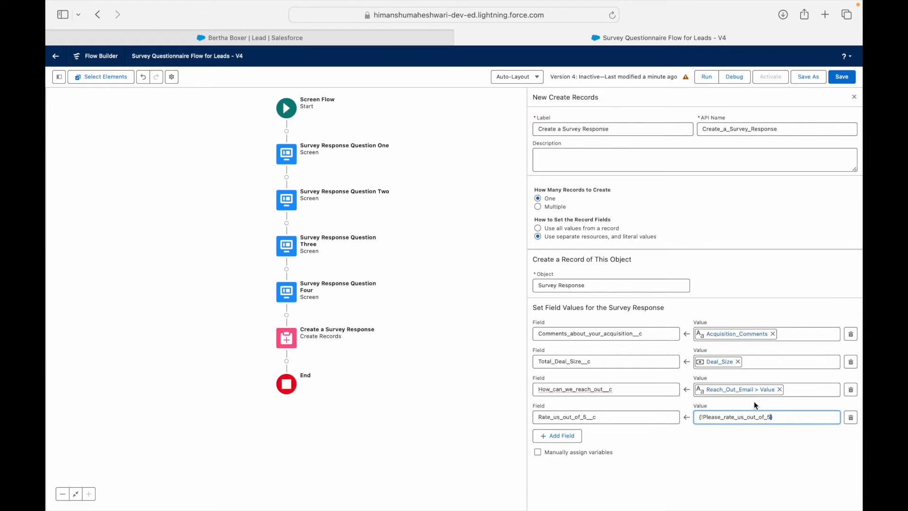
click(741, 442)
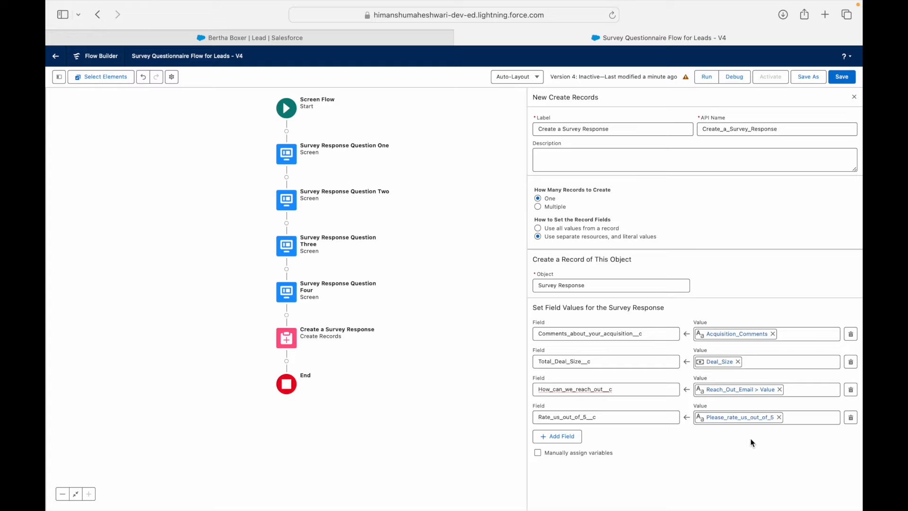
Step: Rename the question-four rating picklist's API name to Rating_Factor, then edit Create a Survey Response
double_click(286, 292)
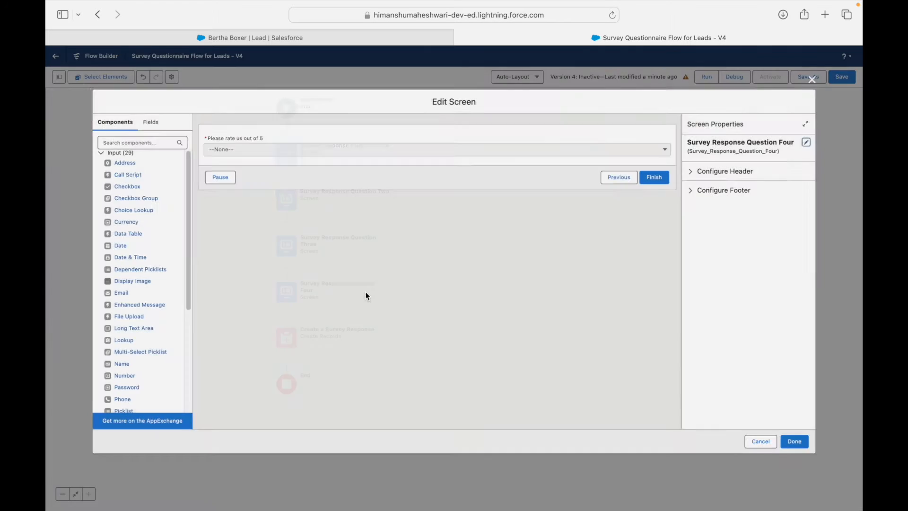
click(370, 150)
double_click(760, 179)
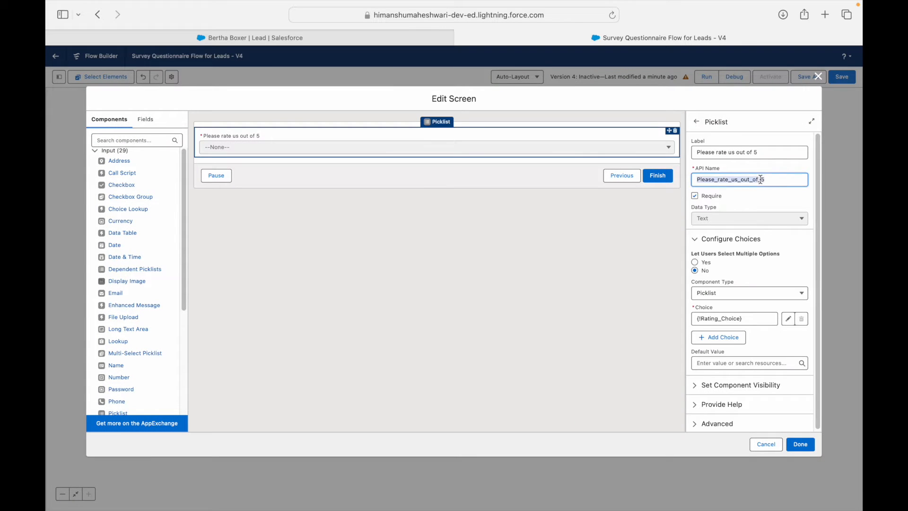
text(Rating_Factor)
click(648, 251)
click(800, 444)
click(286, 338)
click(286, 435)
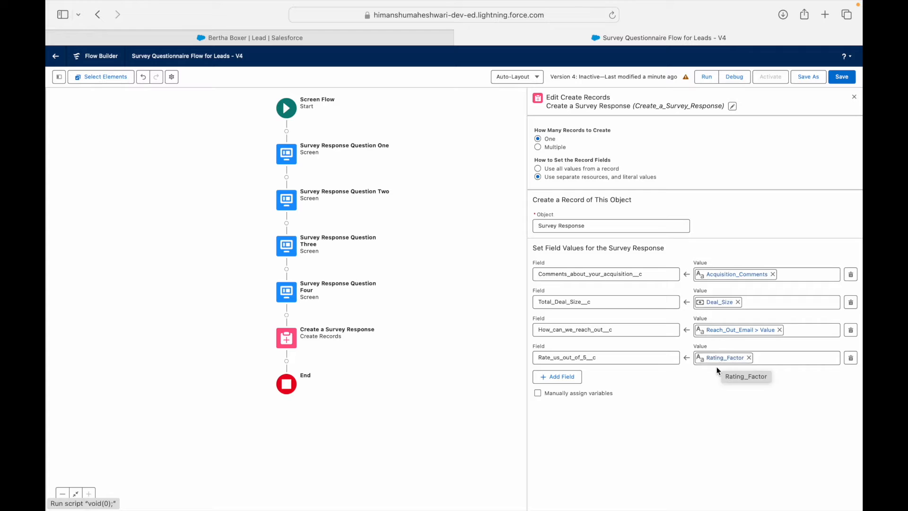
Step: Add a Parent_Lead__c field row and start a new Variable resource for its value
click(561, 377)
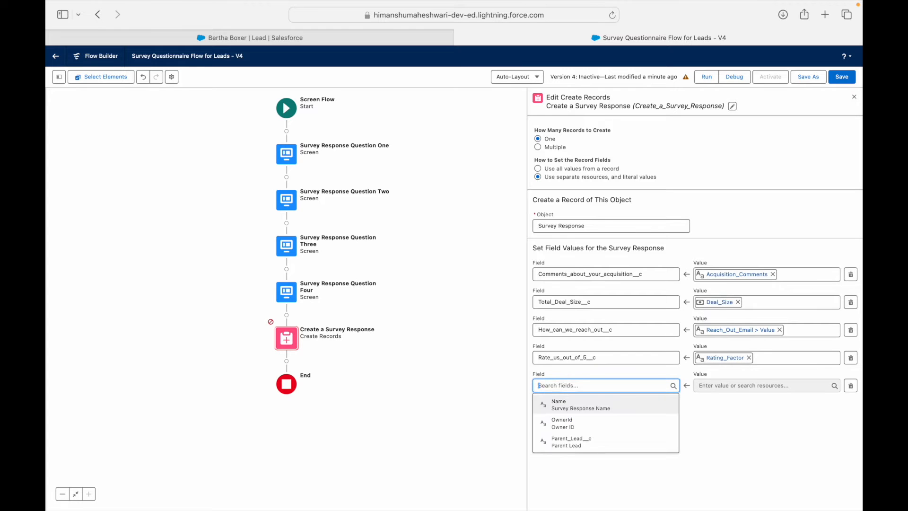
text(Parent Le)
key(Return)
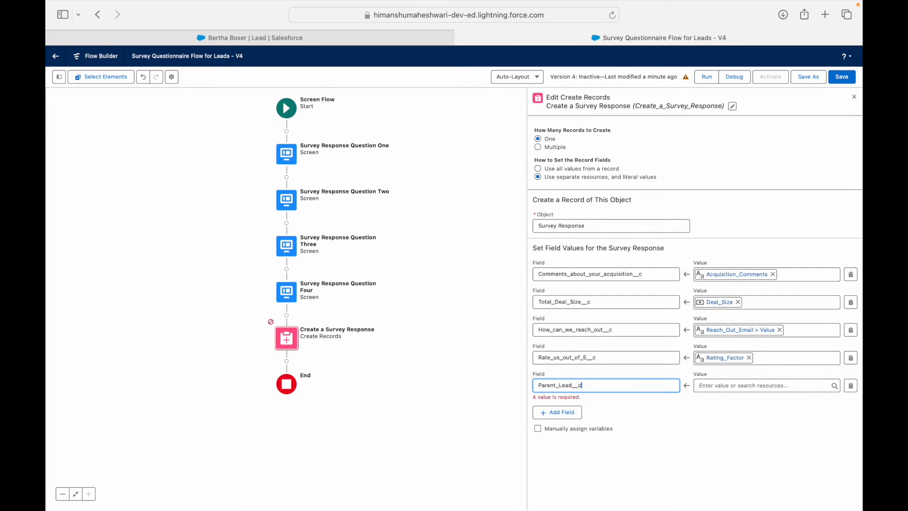
click(708, 385)
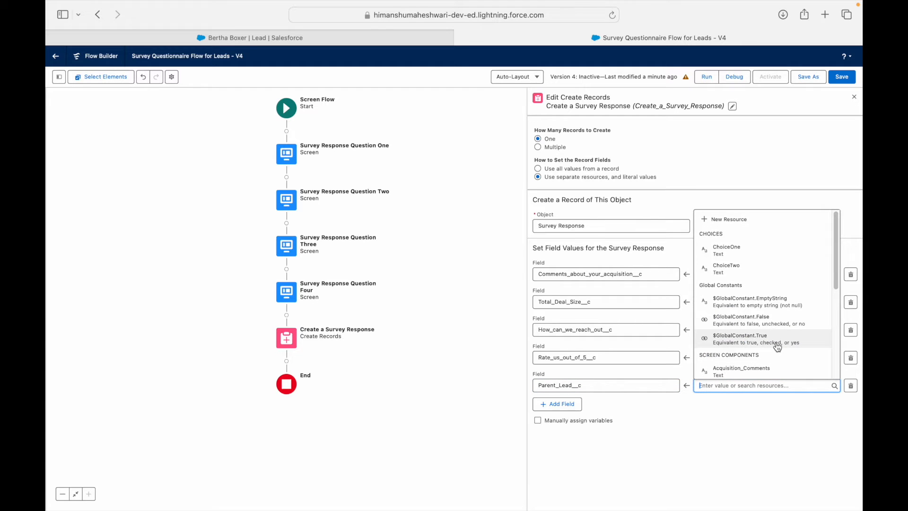
click(739, 223)
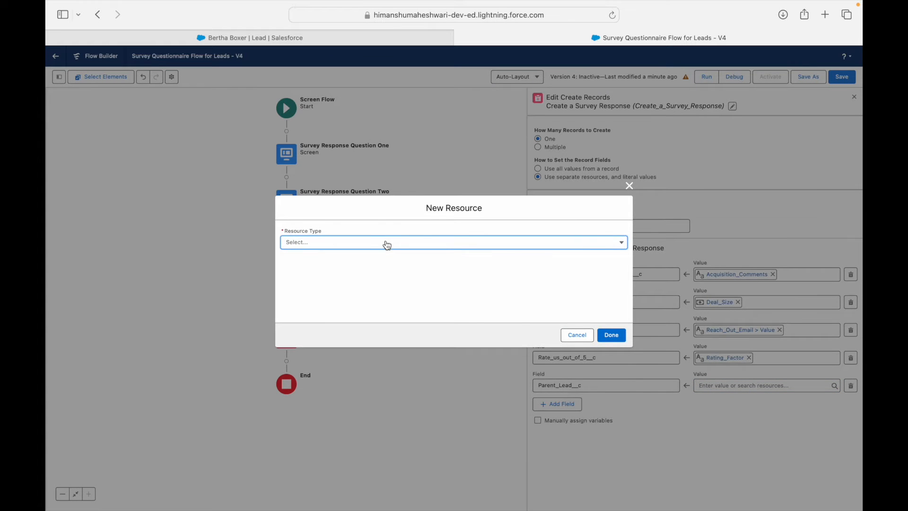
click(385, 243)
click(328, 260)
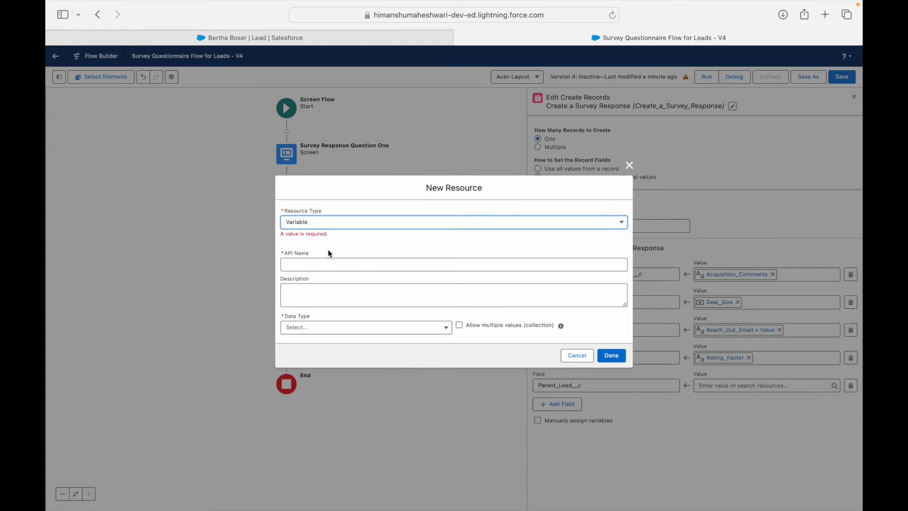
Step: Create variable recordId of type Record holding a Lead, available for input
text(recordId)
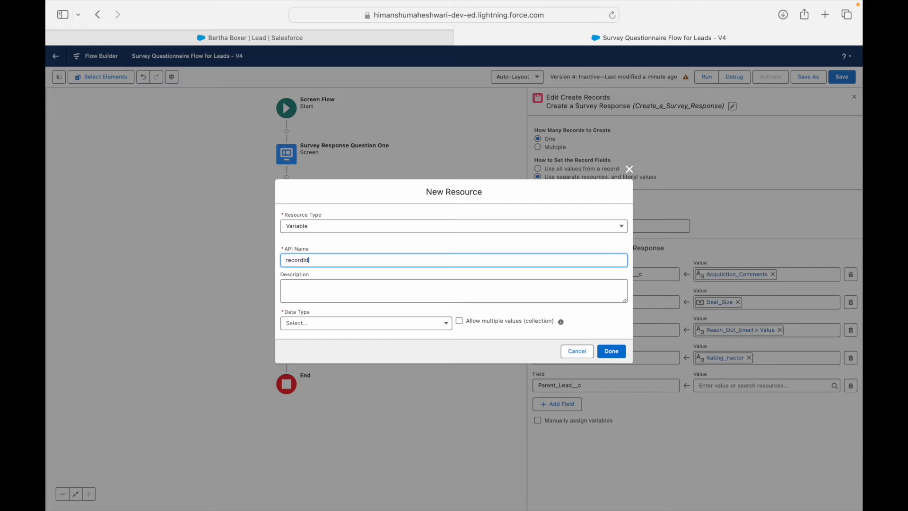
click(314, 323)
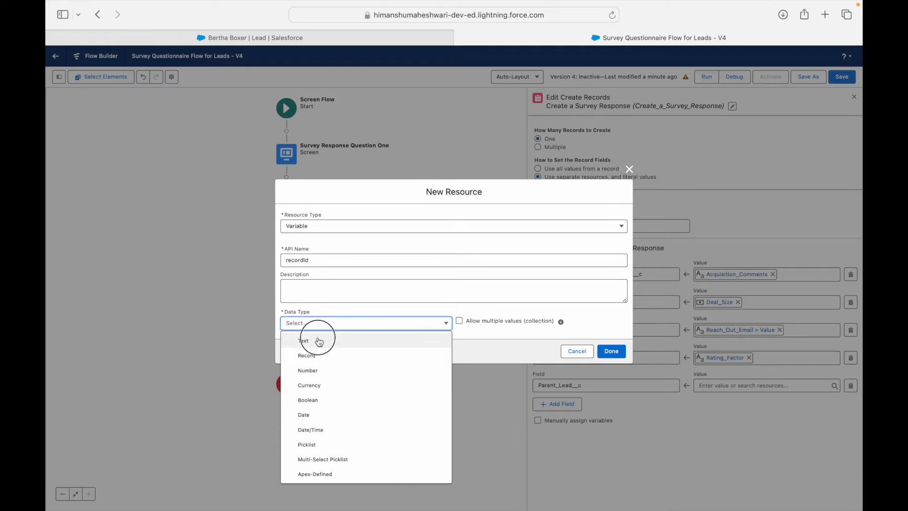
click(314, 340)
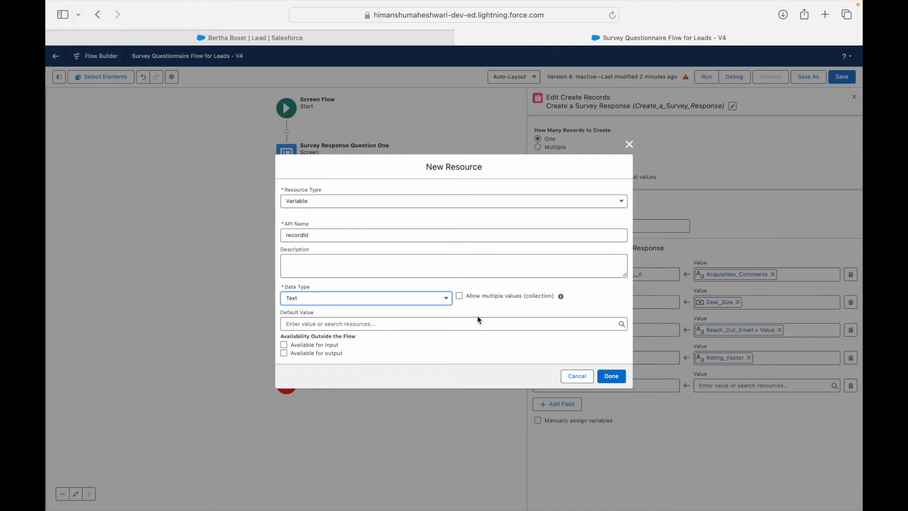
click(432, 298)
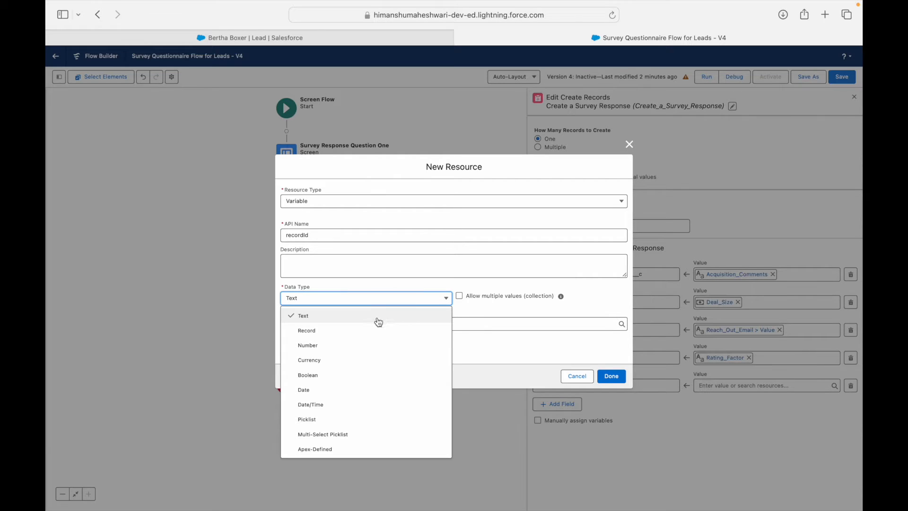
click(341, 334)
click(411, 323)
text(Lead)
click(342, 377)
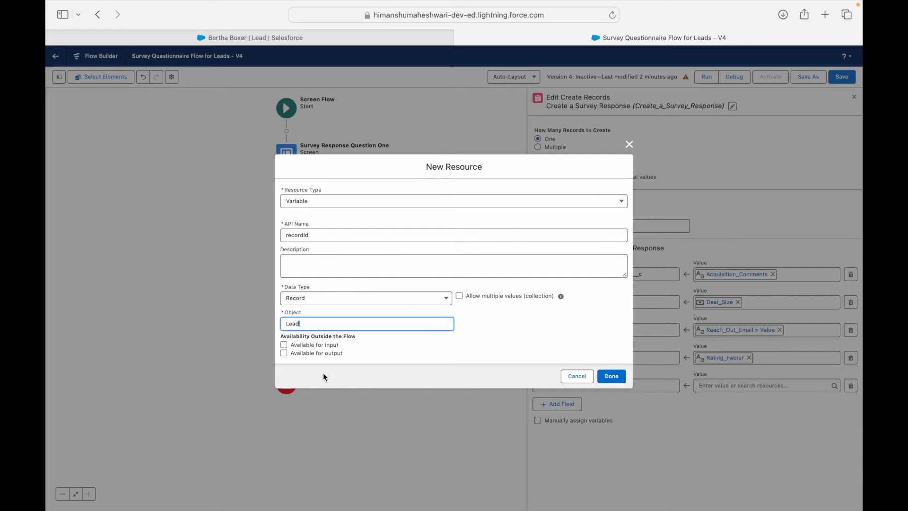
click(284, 346)
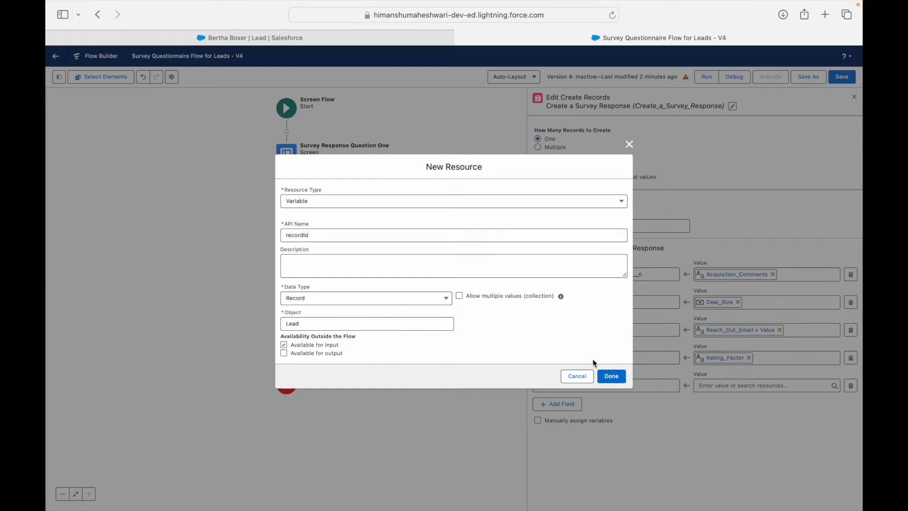
click(611, 378)
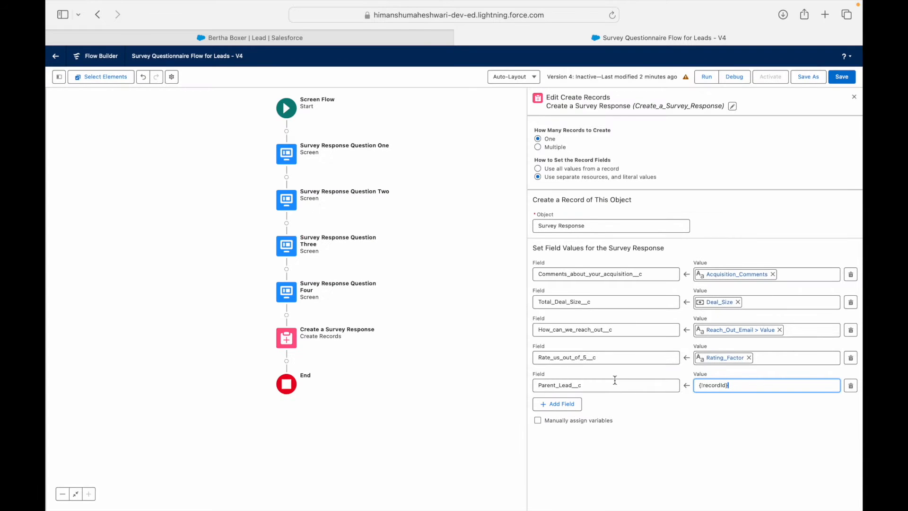
Step: Commit the Parent_Lead__c mapping, save, and find its recordId incompatibility error
click(707, 439)
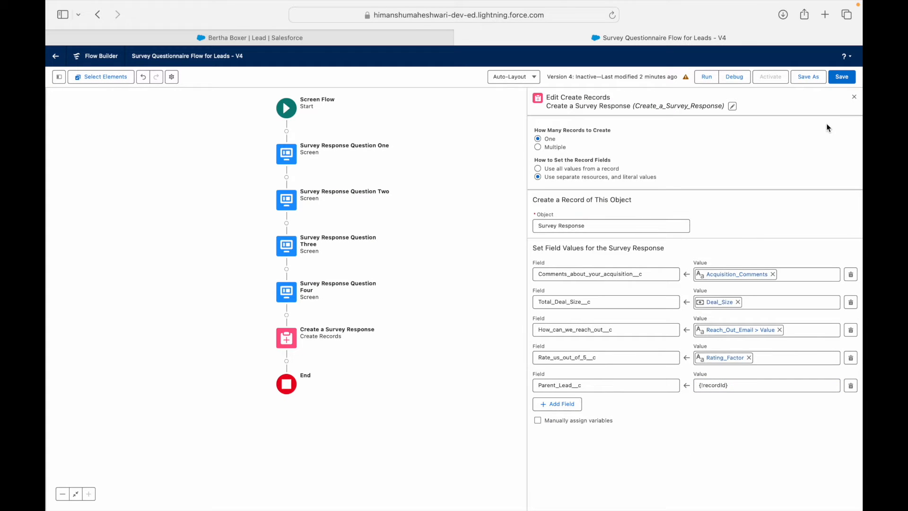
click(846, 78)
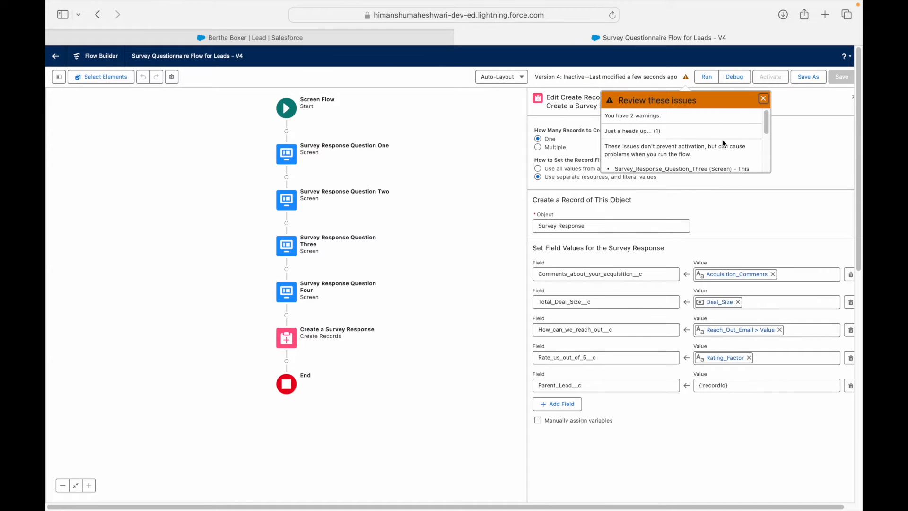
scroll(766, 128, down, 1)
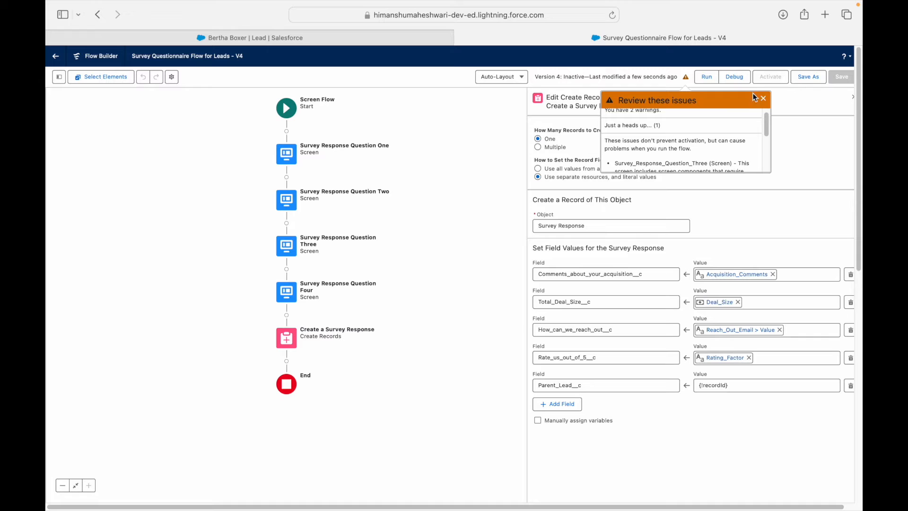
scroll(766, 128, down, 2)
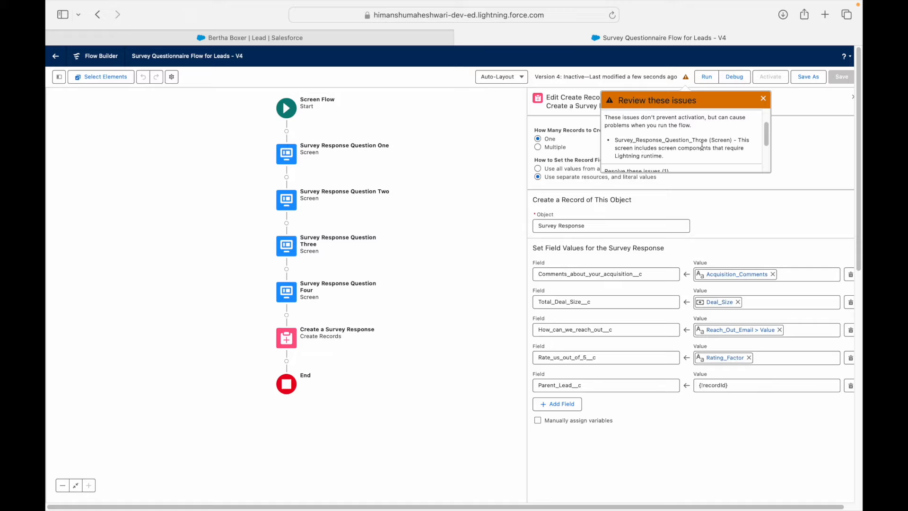
scroll(699, 148, down, 3)
scroll(701, 147, down, 2)
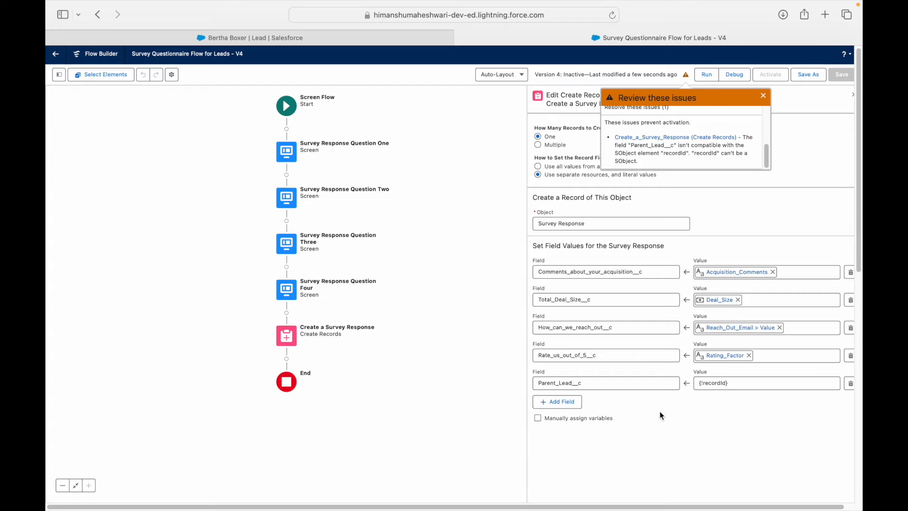
Step: Map Parent_Lead__c to {!recordId.Id} instead, then save and activate Version 4
click(733, 384)
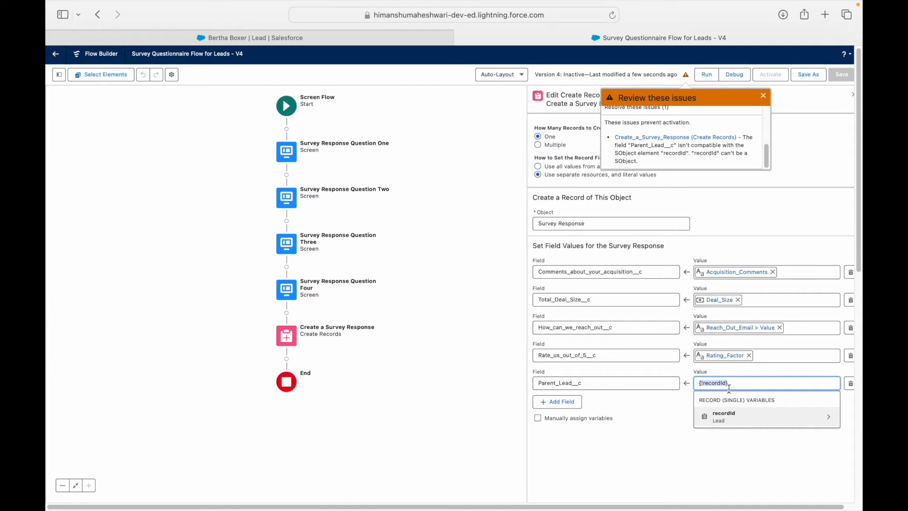
click(731, 419)
text(Id)
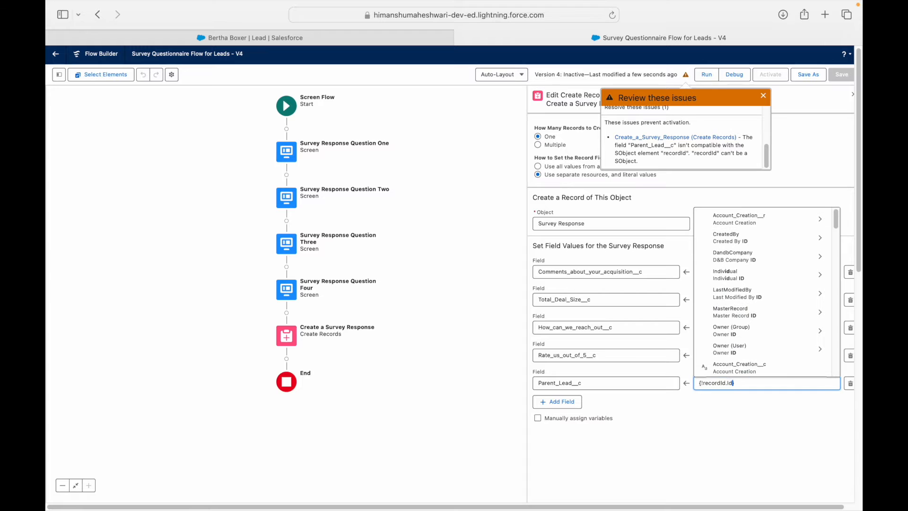
click(736, 398)
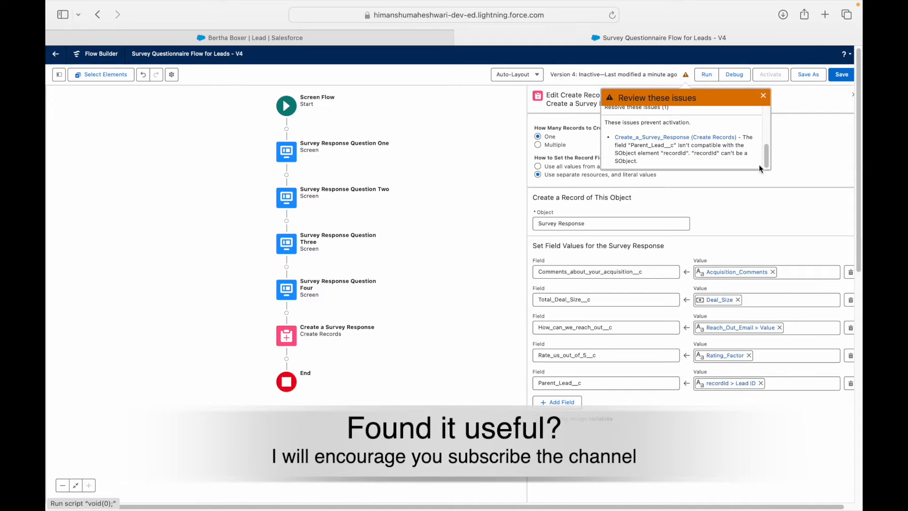
click(842, 75)
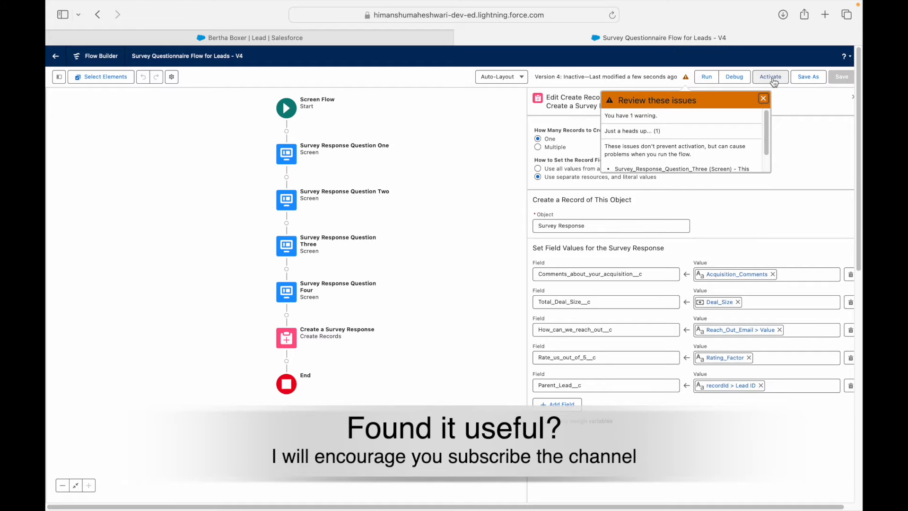
click(771, 79)
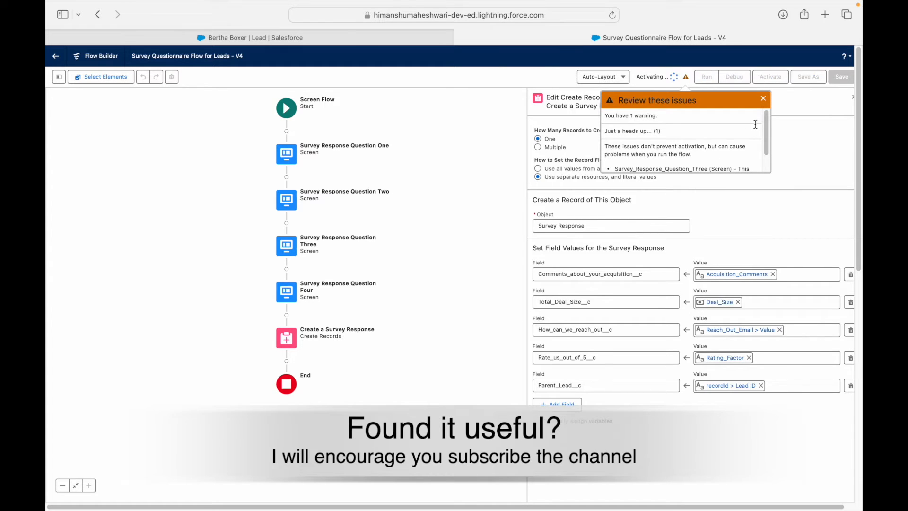
Step: Reload the lead page, launch the survey, and answer 'This was smooth, I will be back for more.'
click(288, 33)
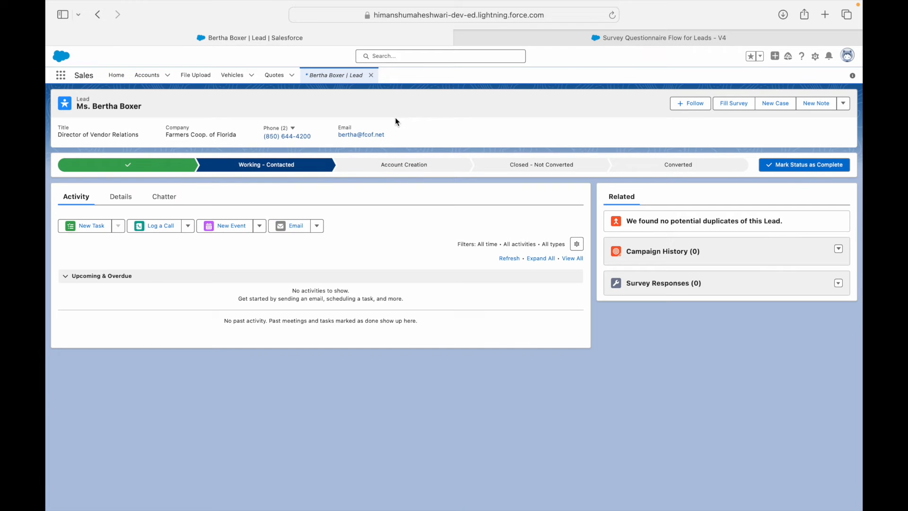
key(super+r)
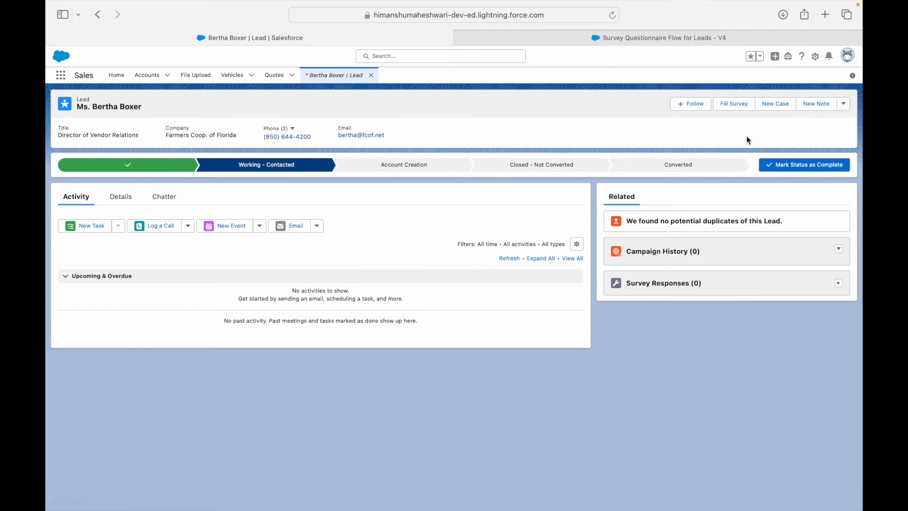
click(734, 104)
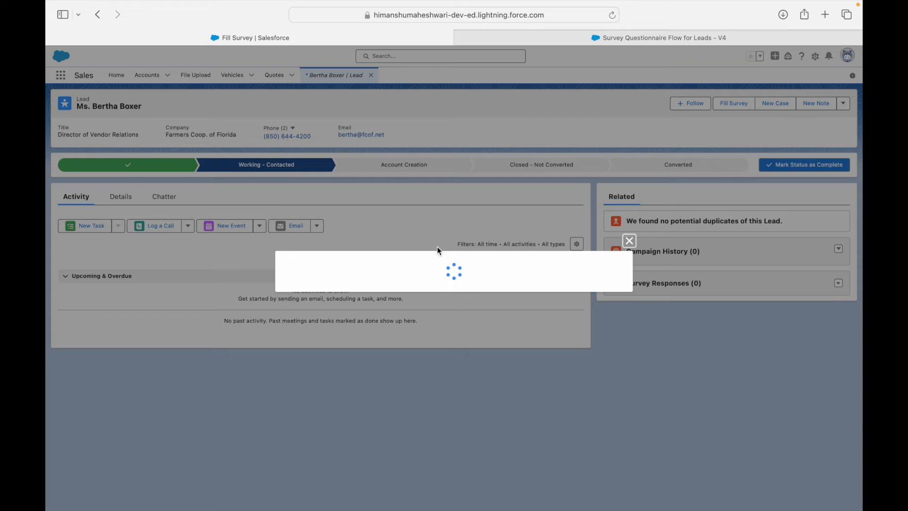
click(609, 308)
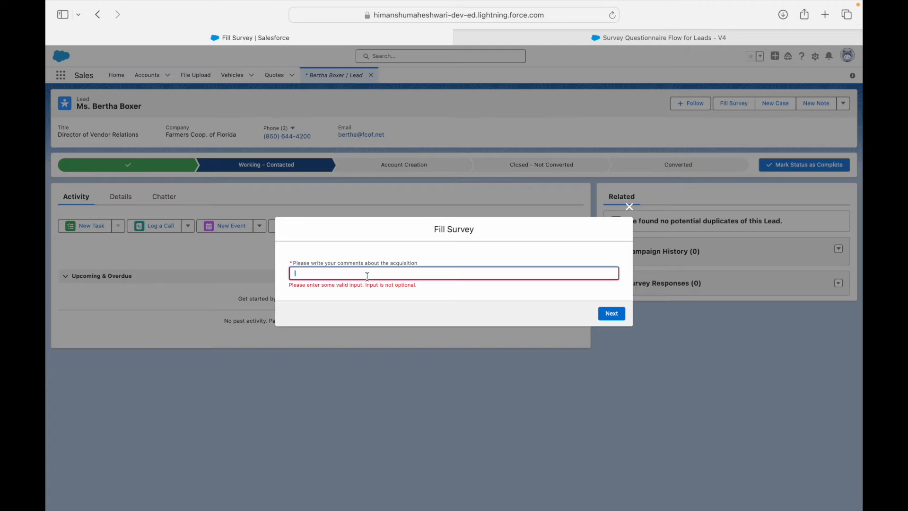
text(This was smooth, I will be back for more.)
click(611, 313)
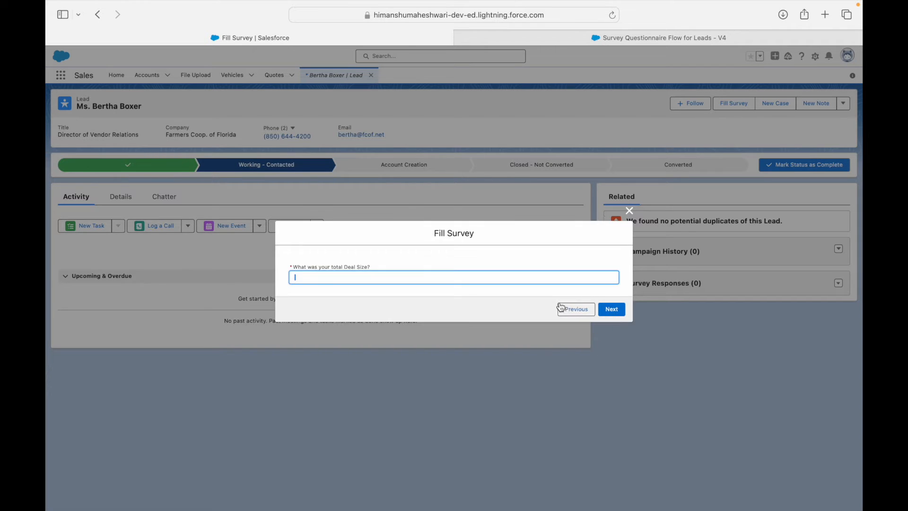
Step: Enter deal size 25000, a contact email, and rating 4, then finish the survey
text(25000)
click(531, 260)
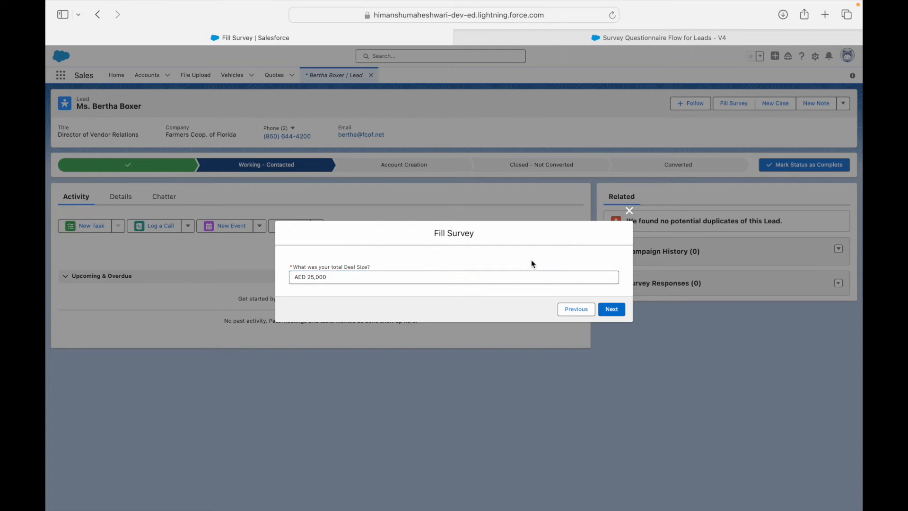
click(611, 309)
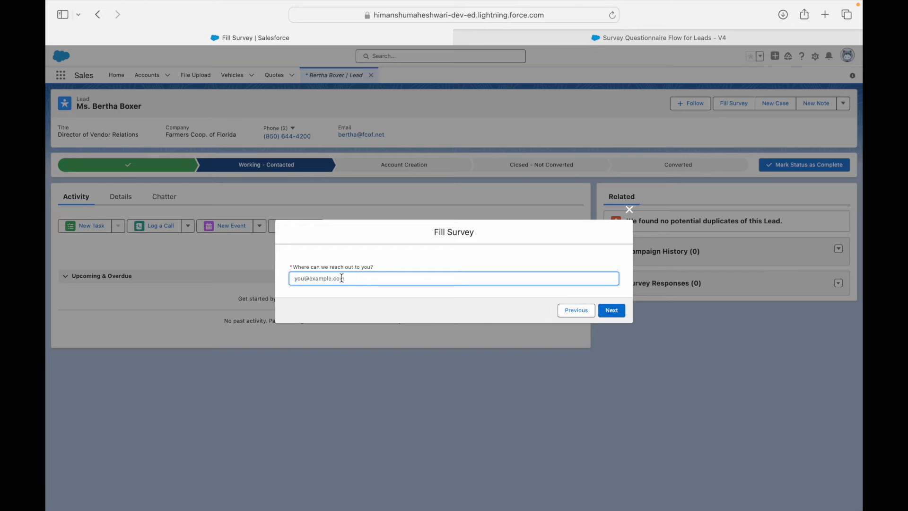
click(612, 310)
click(345, 278)
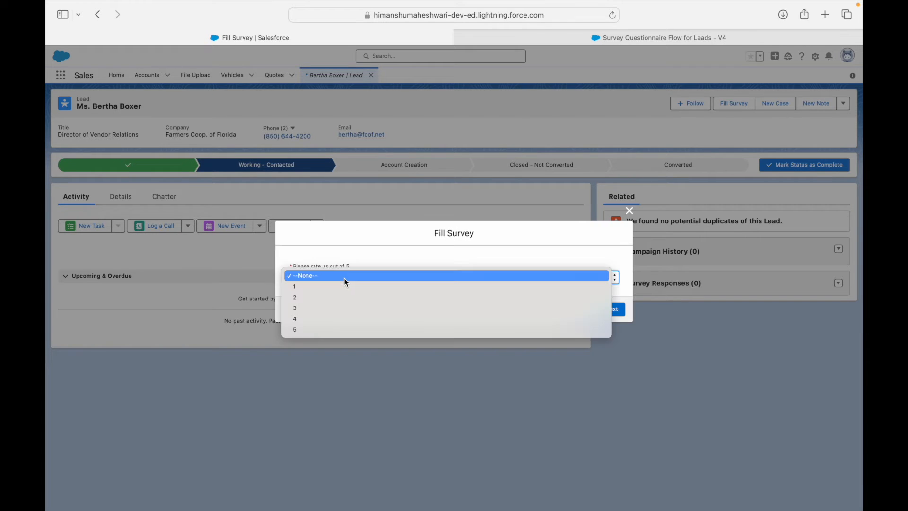
click(334, 318)
click(614, 309)
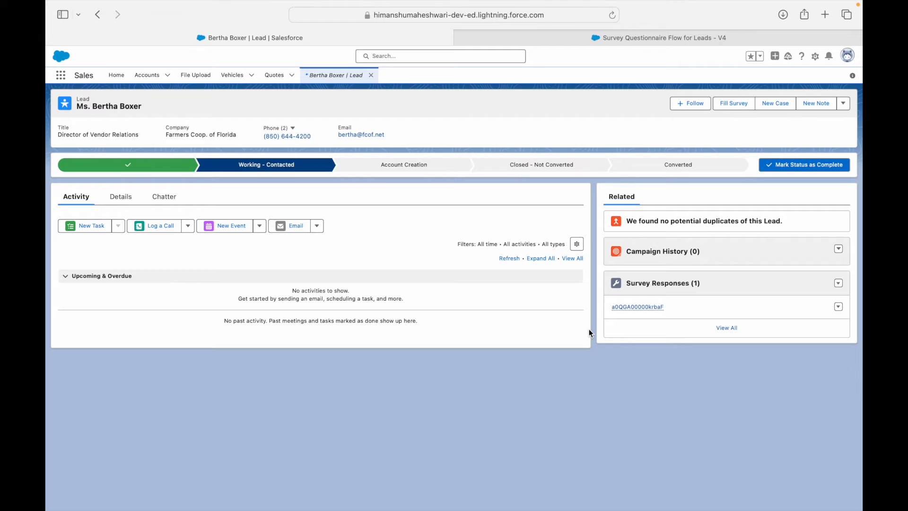
Step: Open the new Survey Response record from the lead's Survey Responses list
mouse_move(639, 311)
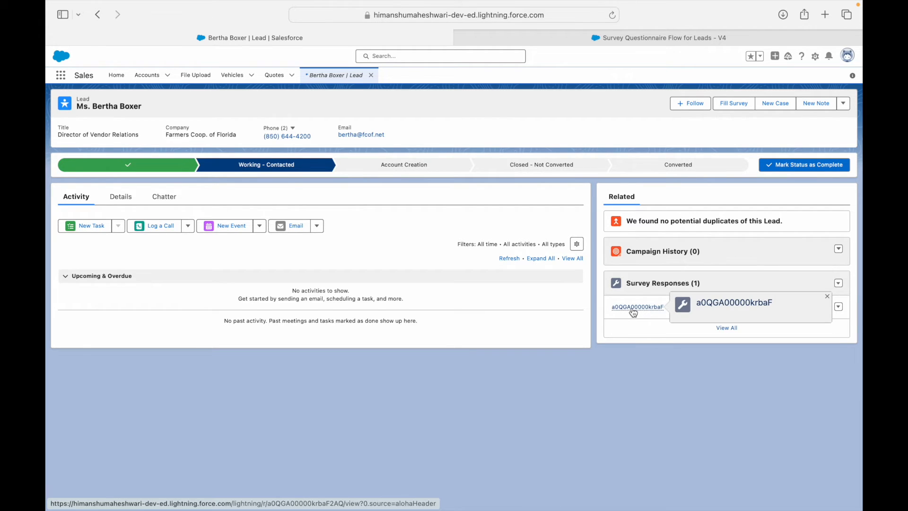
click(633, 308)
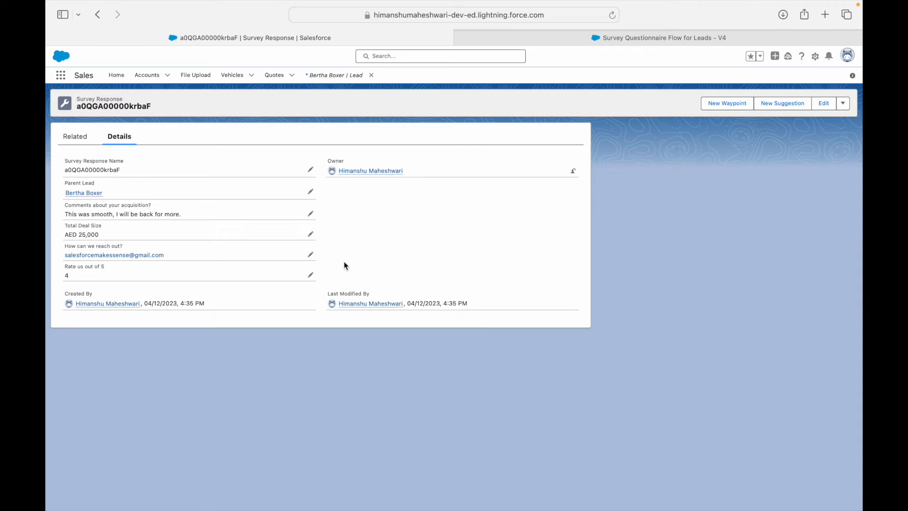
Step: Relaunch the survey on the lead and enter the comment 'Awesome Deal Done for now!'
click(331, 75)
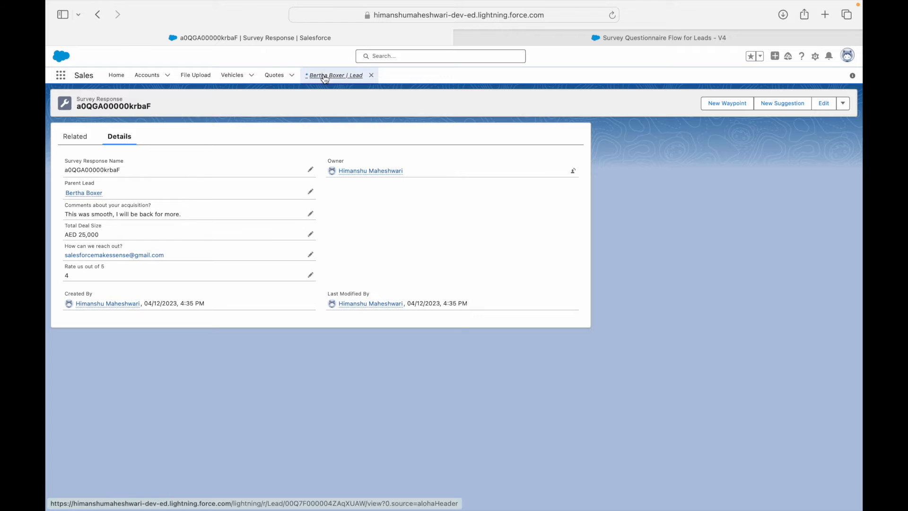
click(731, 104)
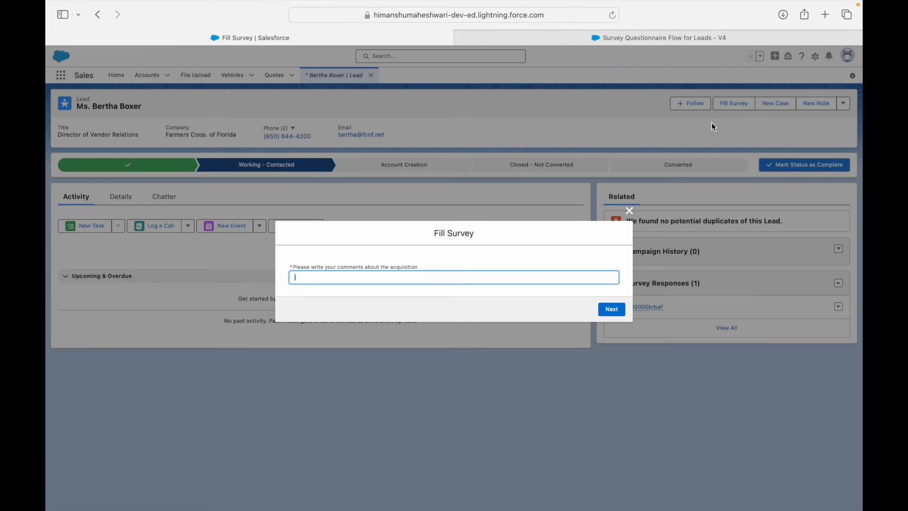
click(610, 310)
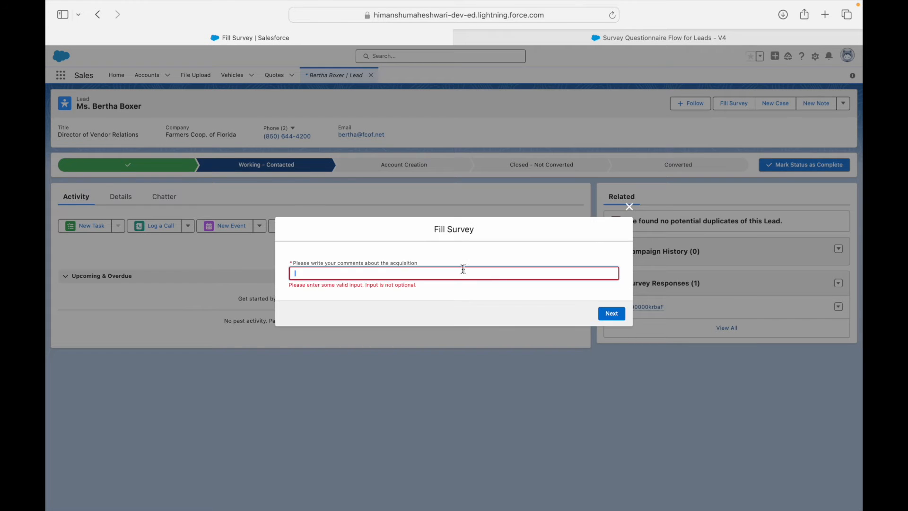
text(Awesome Deal Done!)
click(613, 314)
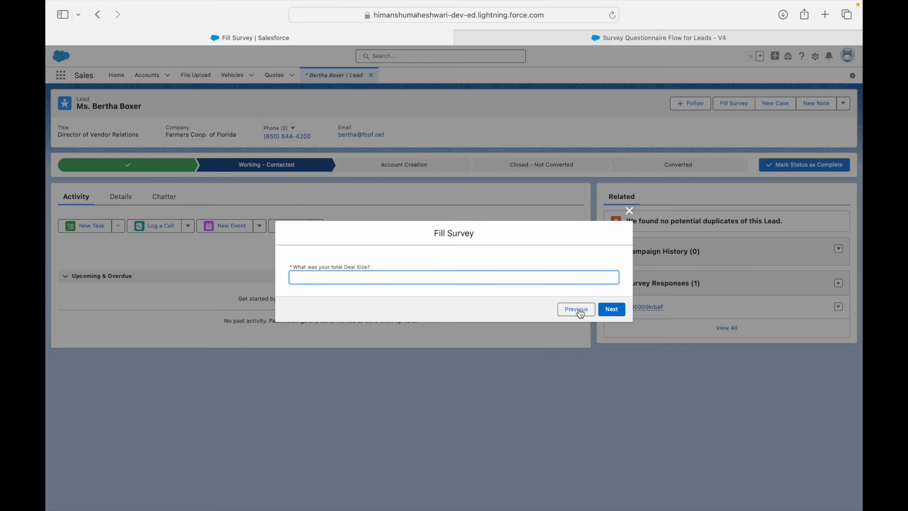
click(578, 310)
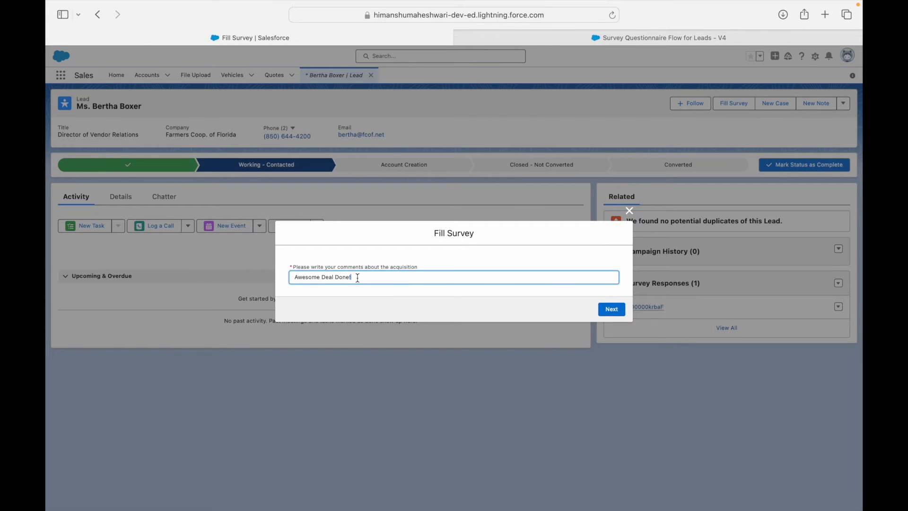
text(for now!)
click(612, 309)
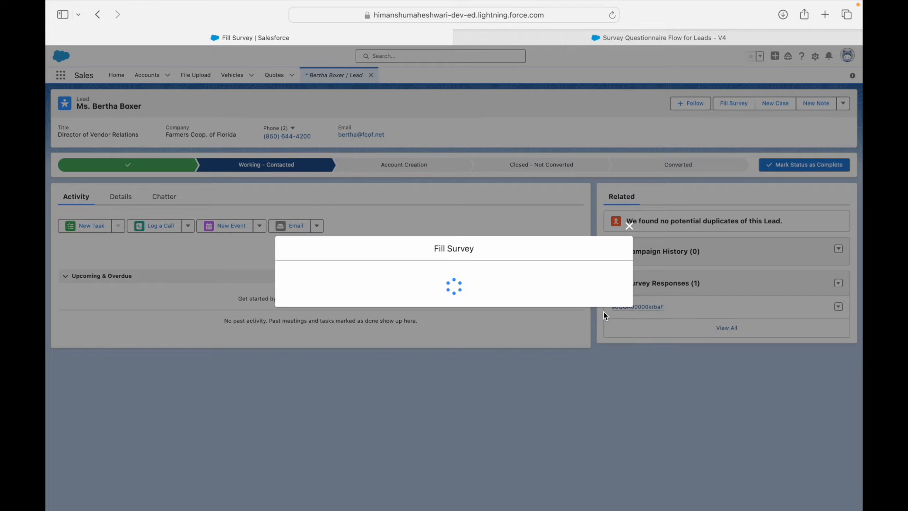
Step: Step back to check the comment, advance to deal size, and close the survey unfinished
click(576, 308)
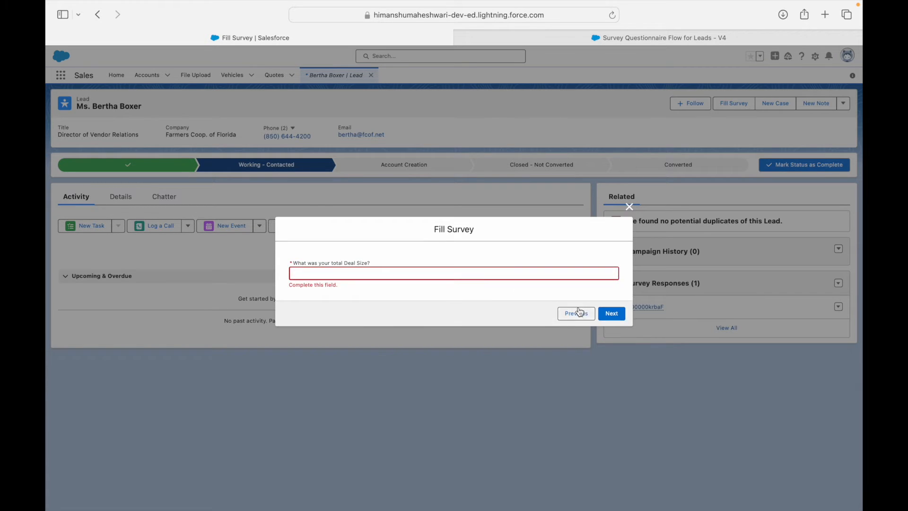
key(super+a)
key(Left)
key(super+a)
key(Right)
click(611, 315)
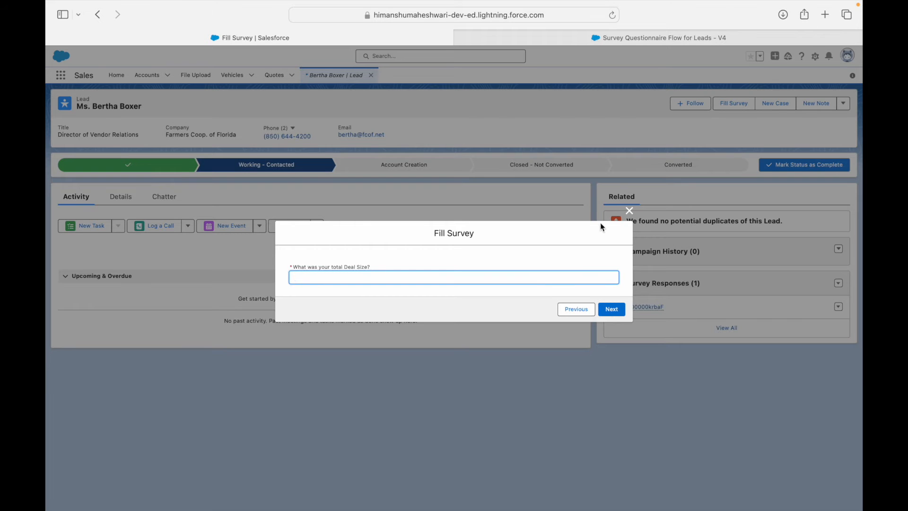
click(629, 211)
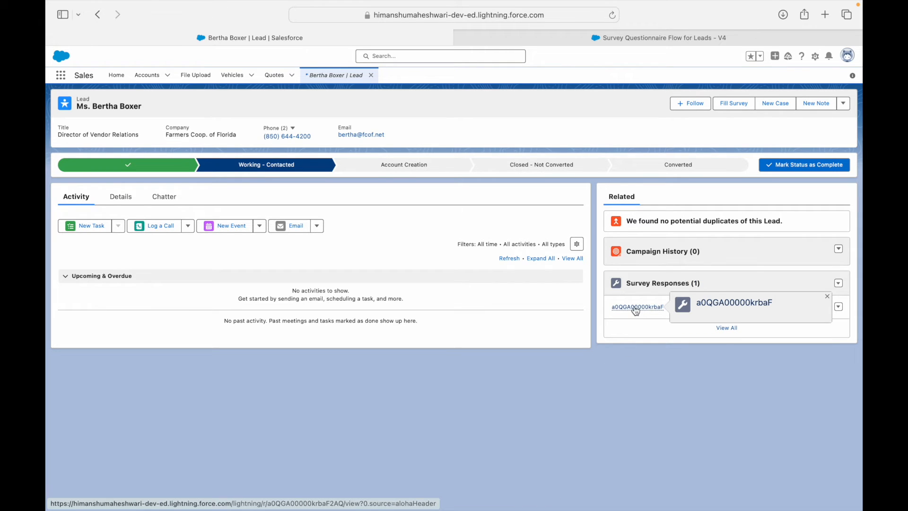
Step: Add a Name field row to the Create a Survey Response field values
click(617, 39)
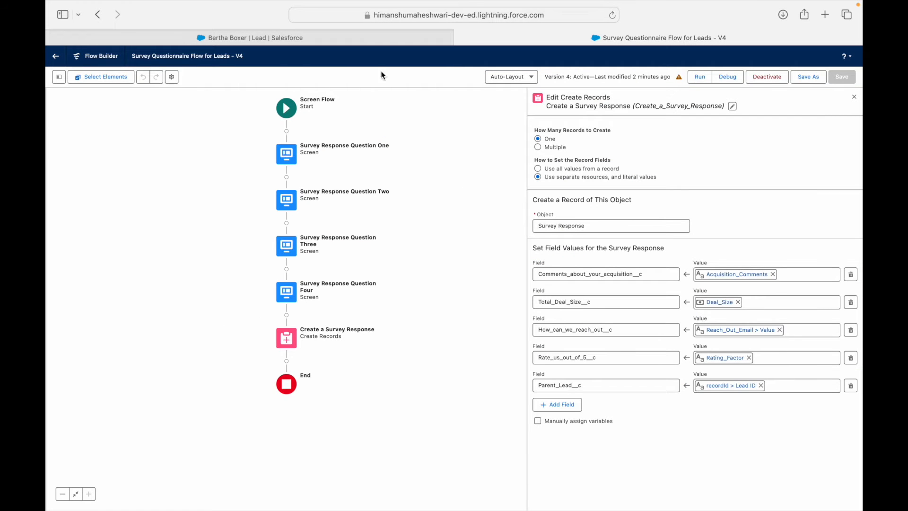
click(358, 37)
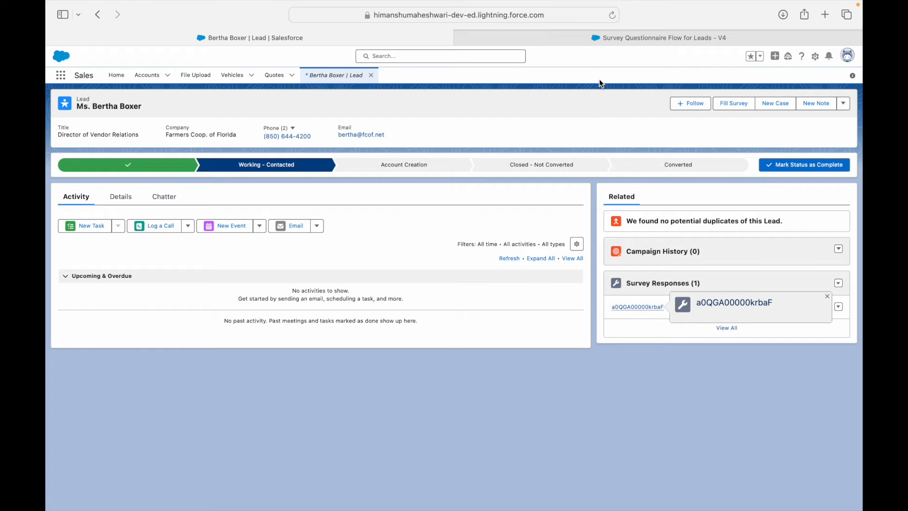
click(600, 36)
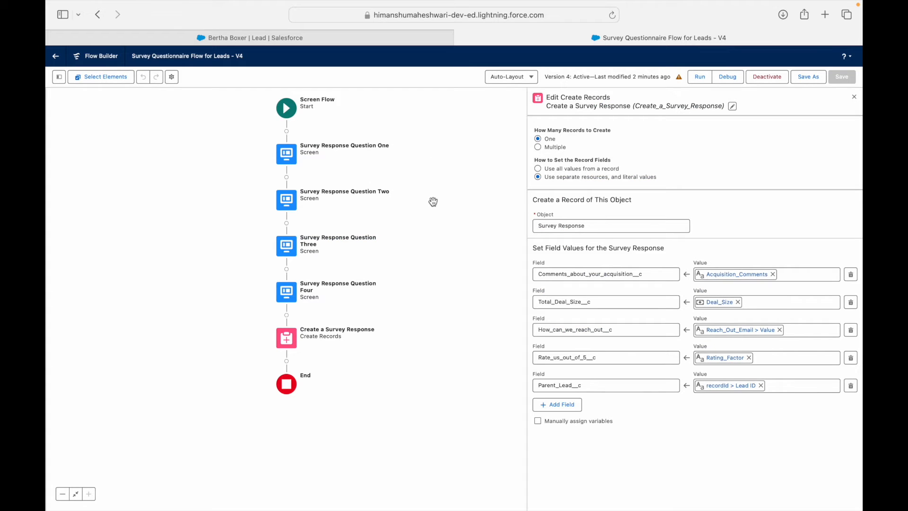
click(560, 405)
text(Name)
click(591, 430)
click(726, 432)
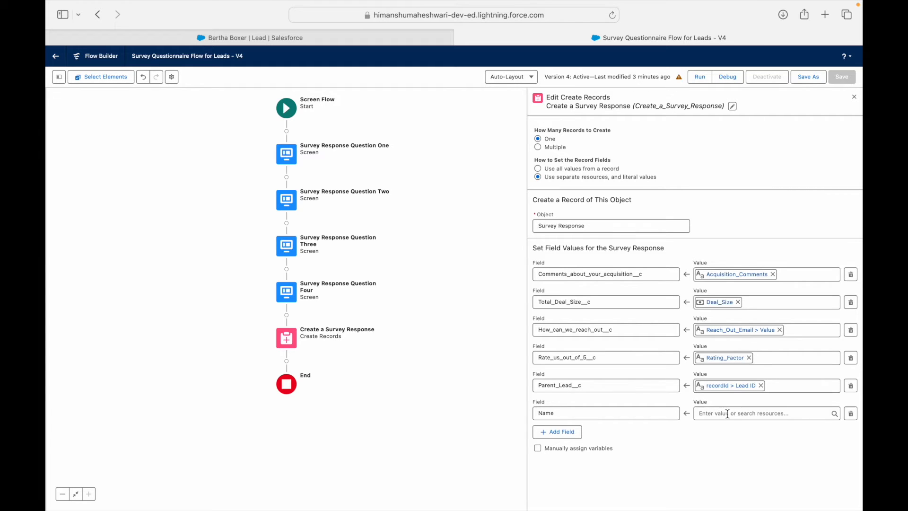
Step: Type a 'Survey Response for' title with the lead's name as the Name value, then clear it
click(724, 413)
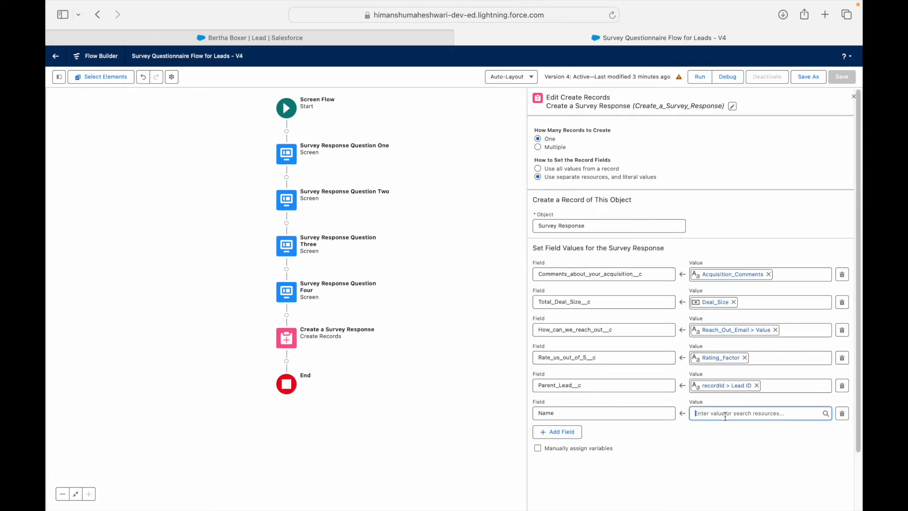
click(702, 433)
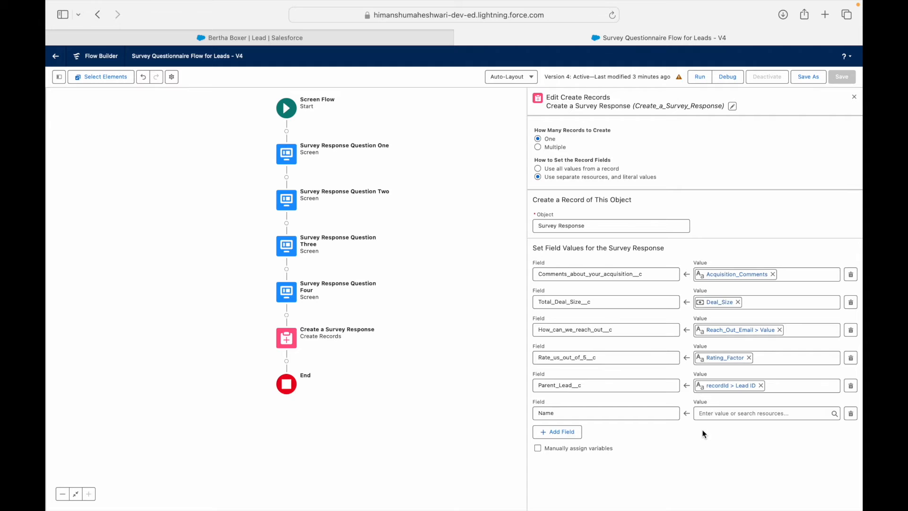
click(714, 413)
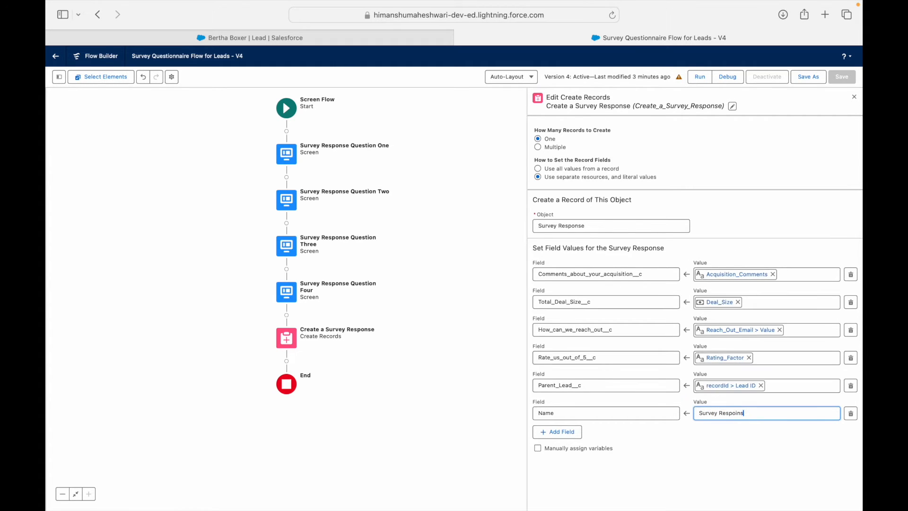
key(BackSpace)
key(BackSpace)
drag(756, 415, 795, 413)
key(super+a)
key(super+c)
Step: Clear the Name value and start a new Text formula resource named SurveyResponseName
key(BackSpace)
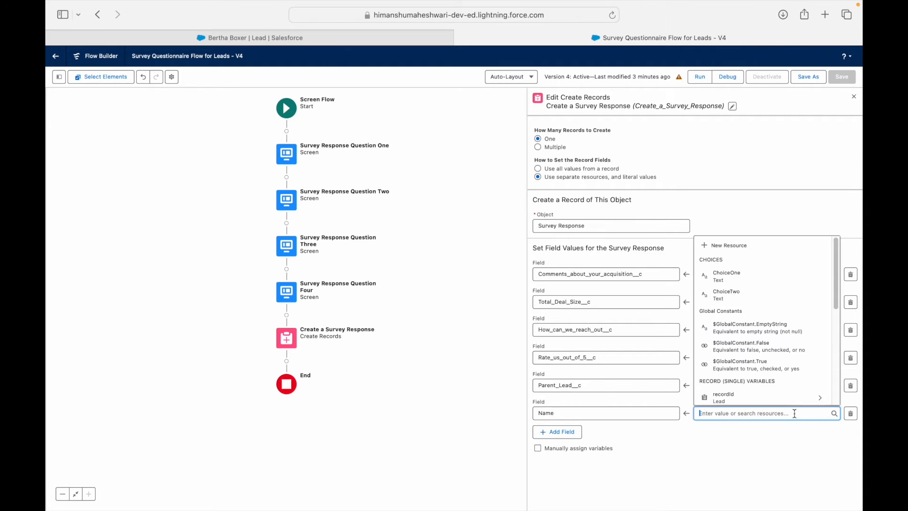
click(729, 246)
click(370, 243)
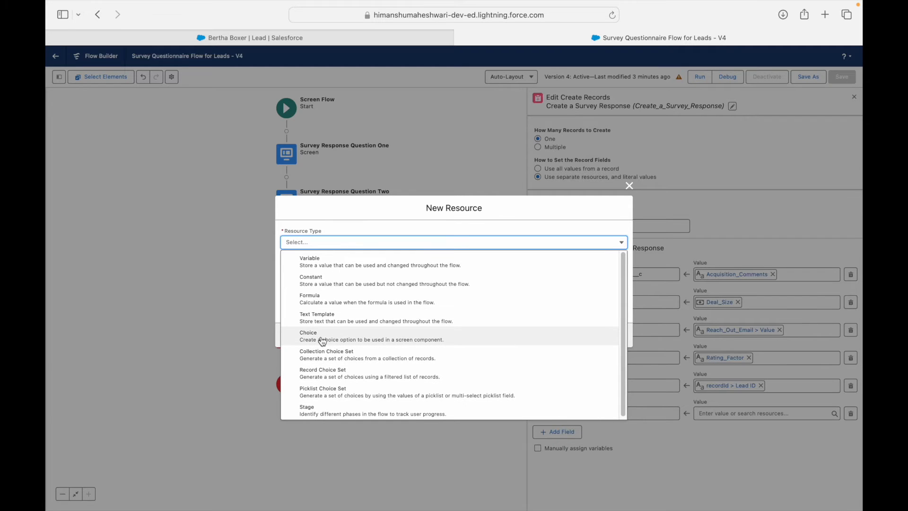
click(320, 306)
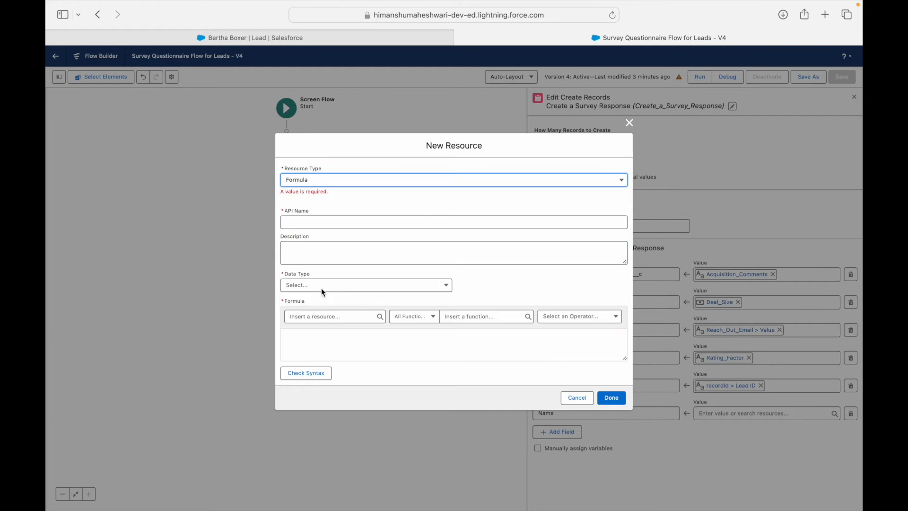
click(321, 223)
text(SurveyResponseName)
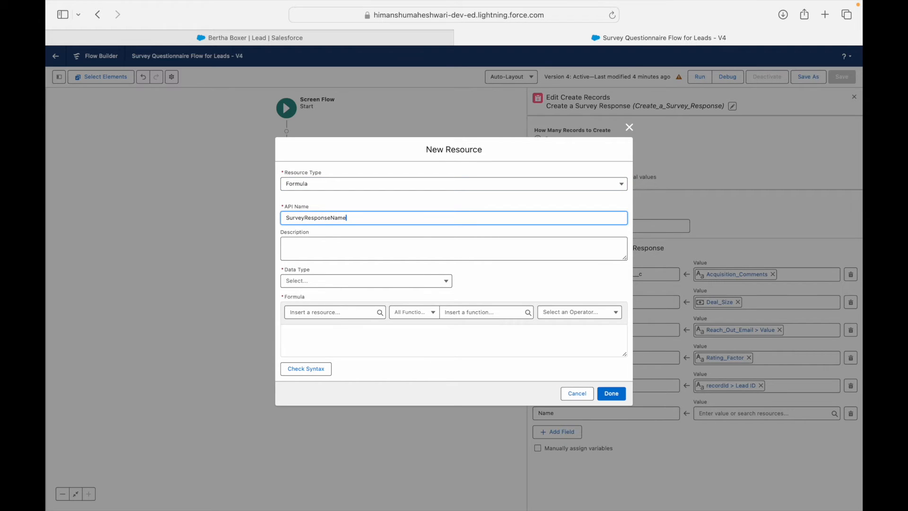
click(319, 281)
click(313, 300)
Step: Paste the survey title into the formula, replacing the hard-coded lead name with {!recordId.Name}
click(318, 328)
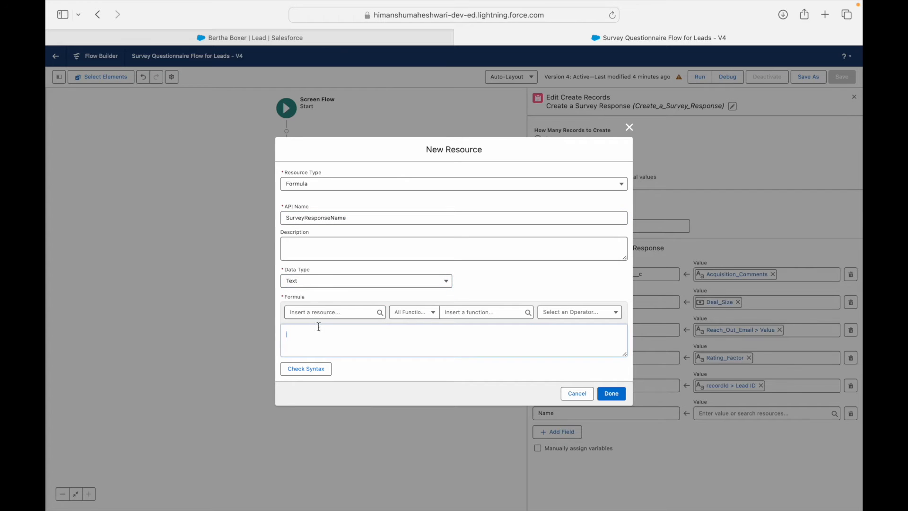
key(super+v)
drag(342, 335, 395, 335)
key(BackSpace)
click(296, 313)
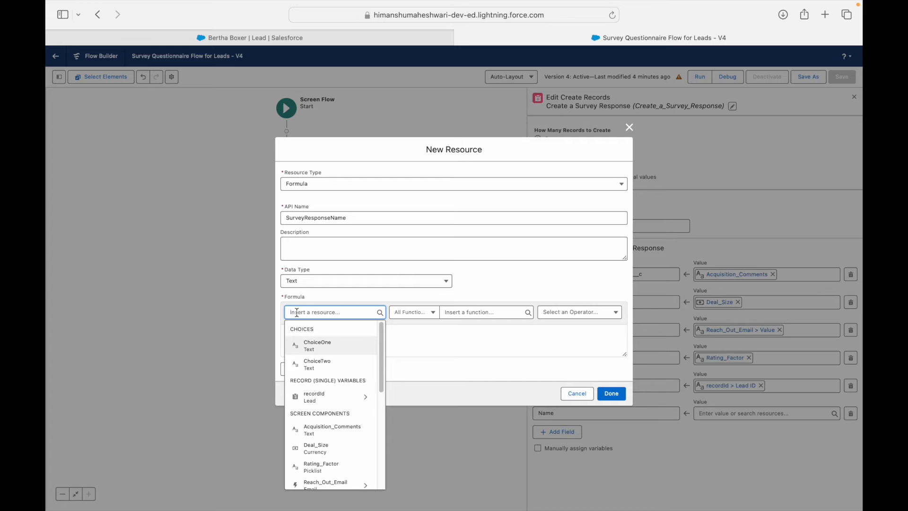
text(recordId.Name})
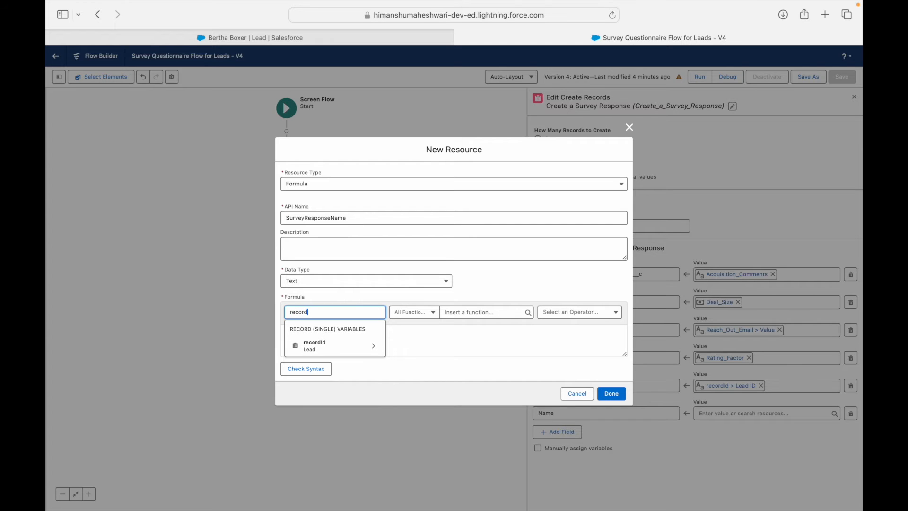
click(313, 346)
text(Name)
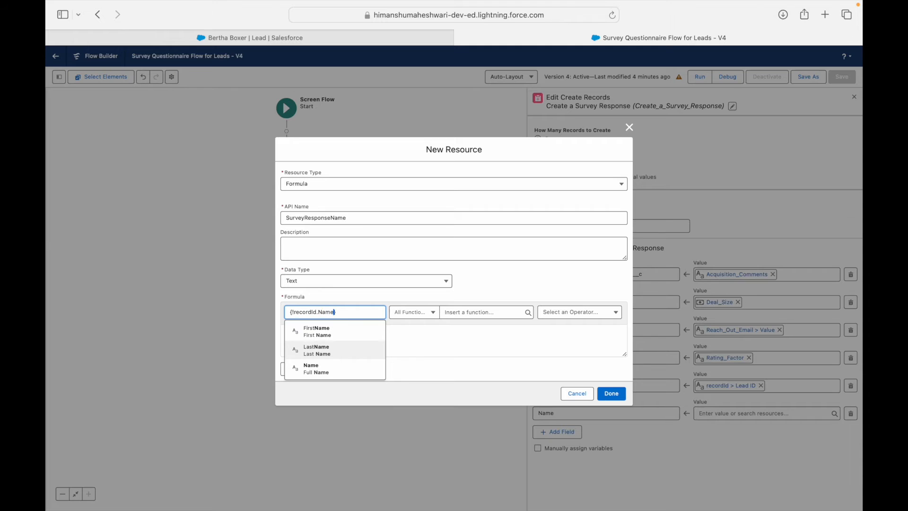
click(315, 363)
click(318, 370)
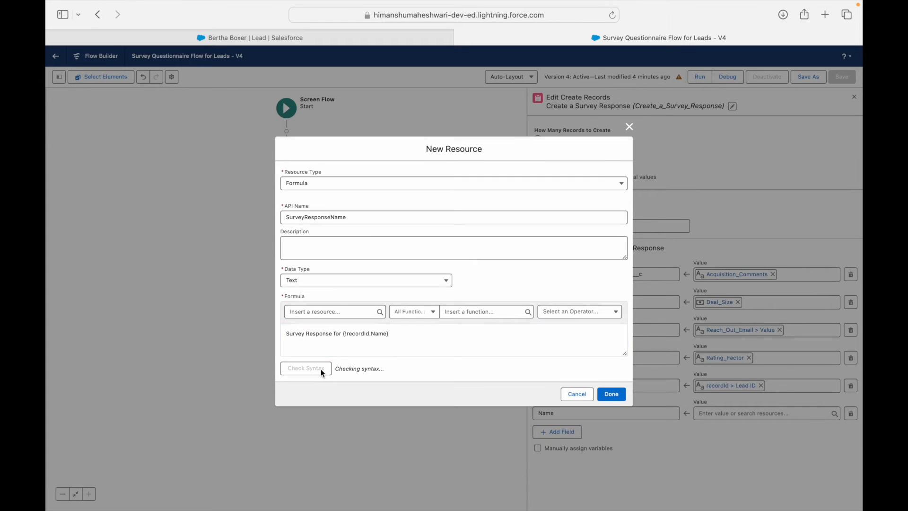
Step: Switch to single quotes and add + before {!recordId.Name} until Check Syntax reports Valid
click(375, 329)
text(")
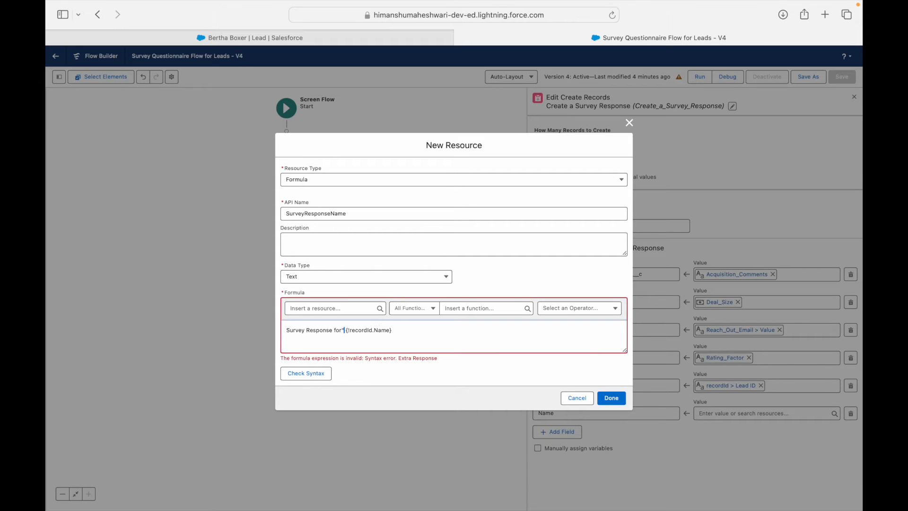
key(BackSpace)
text(')
key(super+shift+Left)
key(Left)
text(')
click(343, 331)
click(312, 374)
click(349, 330)
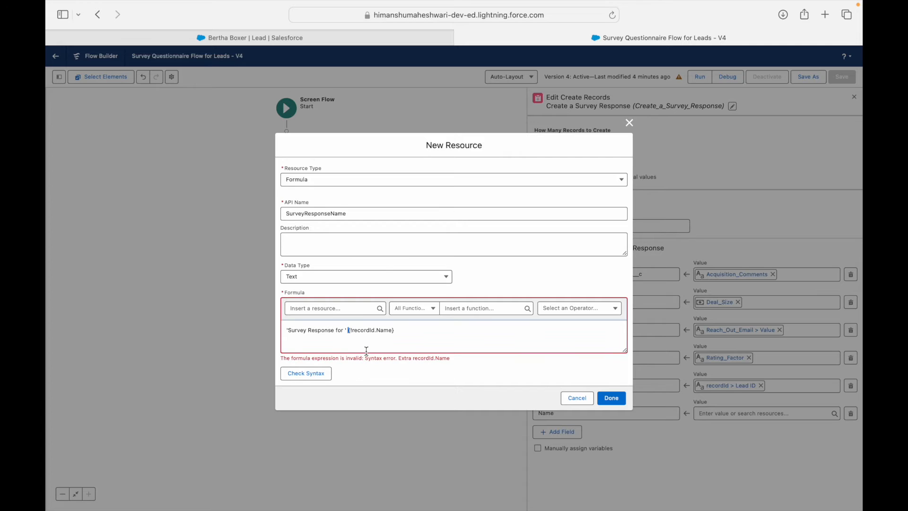
text(+)
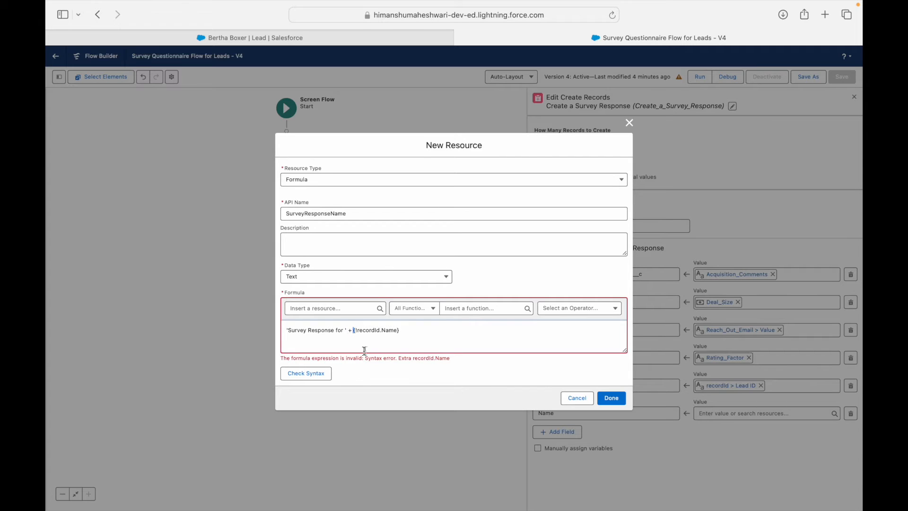
click(326, 374)
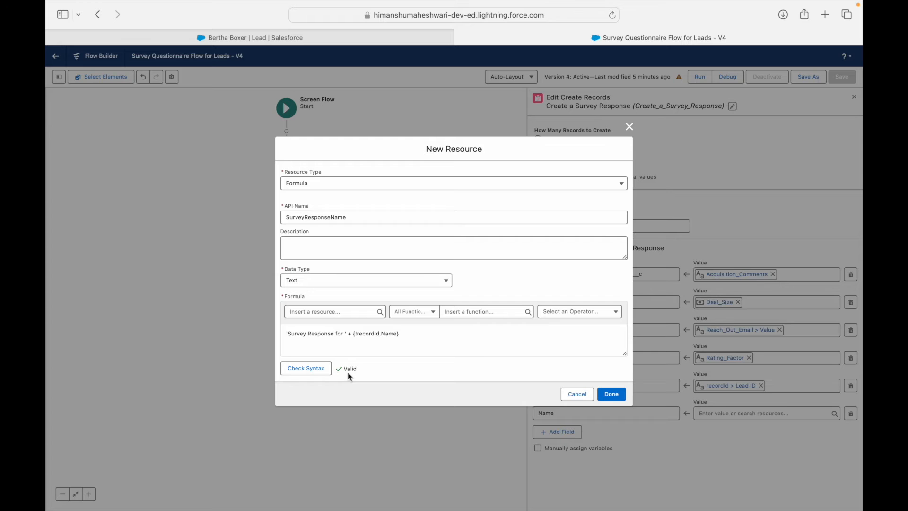
Step: Browse the formula's resource and function lists, then save the SurveyResponseName resource with Done
click(349, 313)
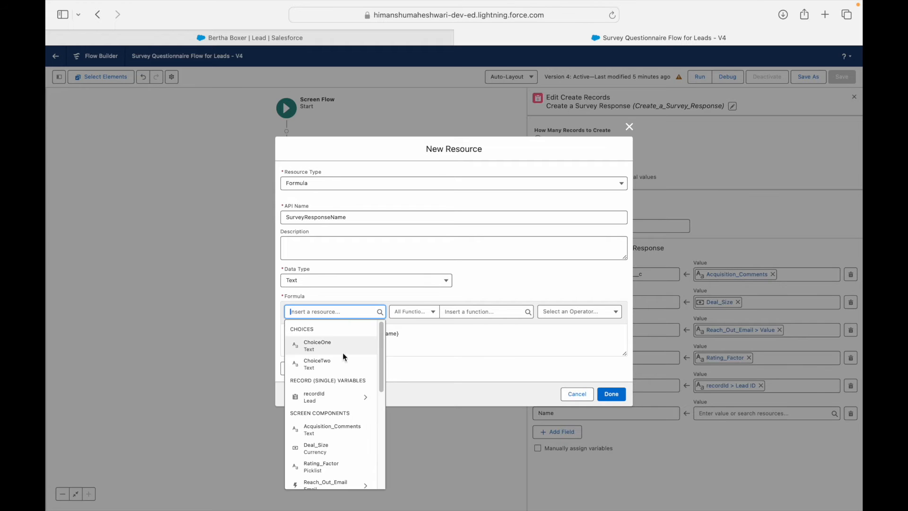
scroll(323, 447, down, 5)
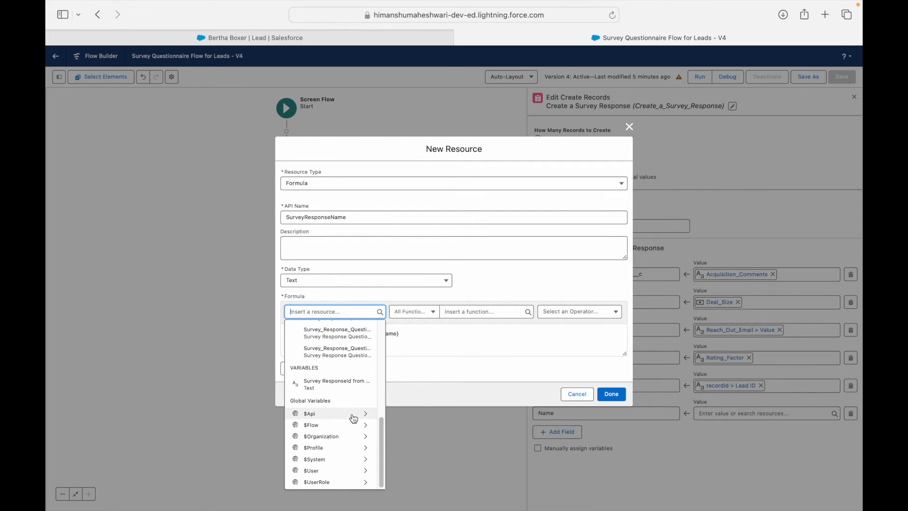
scroll(351, 421, up, 10)
click(444, 370)
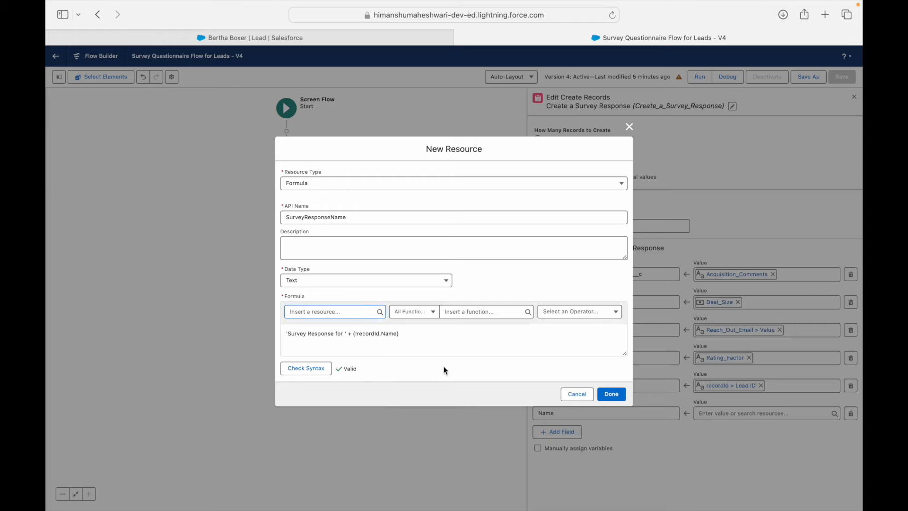
click(430, 313)
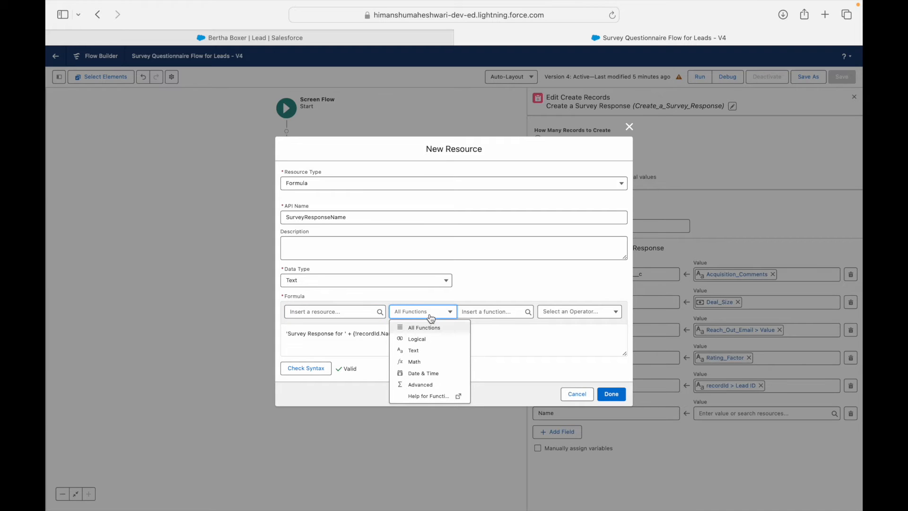
click(473, 313)
click(422, 349)
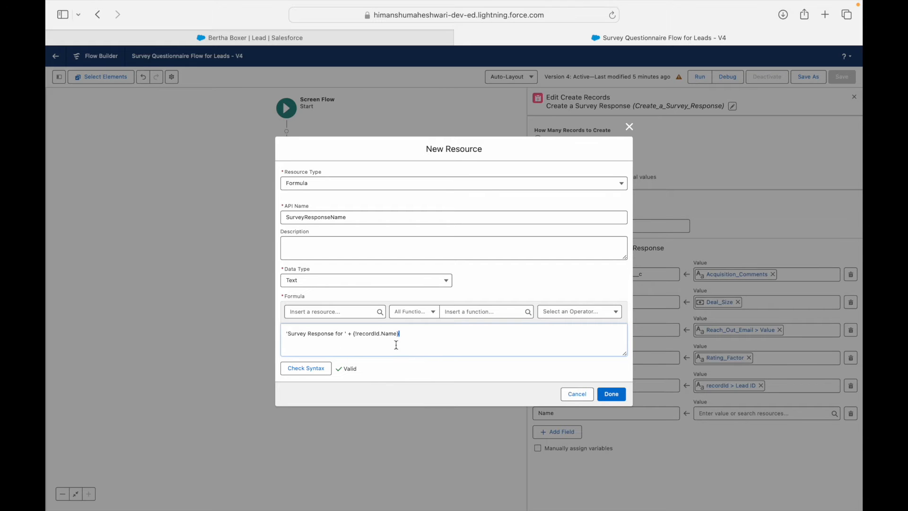
click(613, 396)
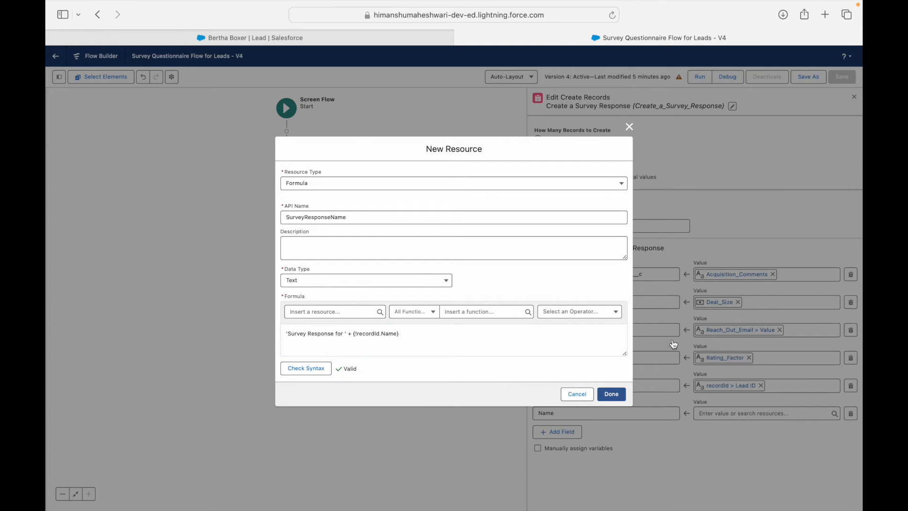
Step: Save the flow as new Version 5, activate it, and reload the lead record page
click(808, 77)
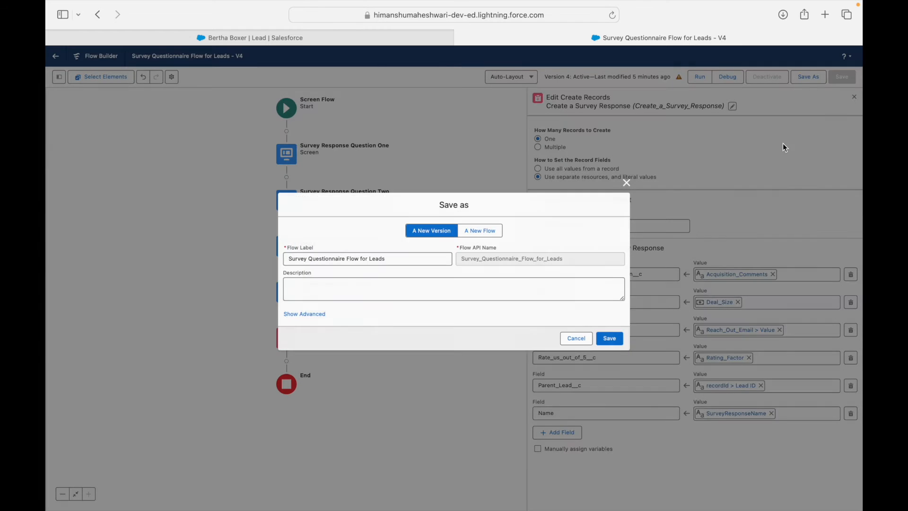
click(579, 341)
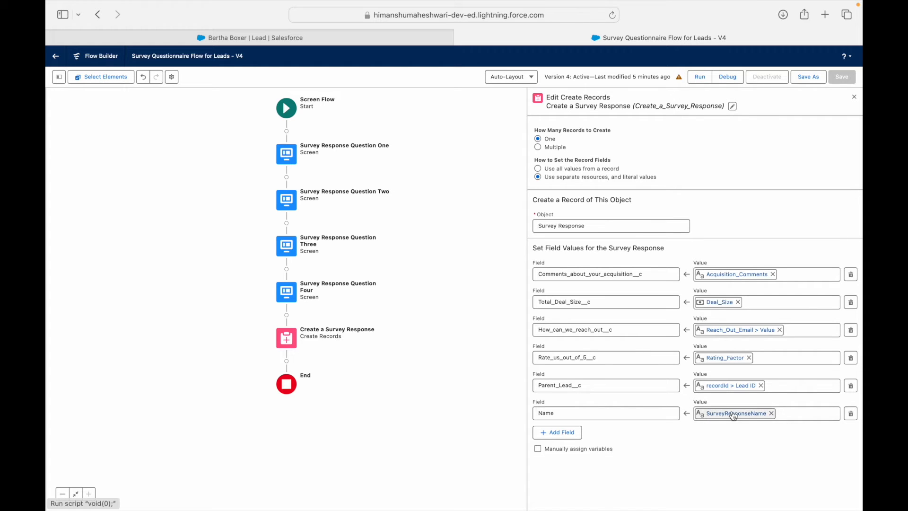
click(809, 77)
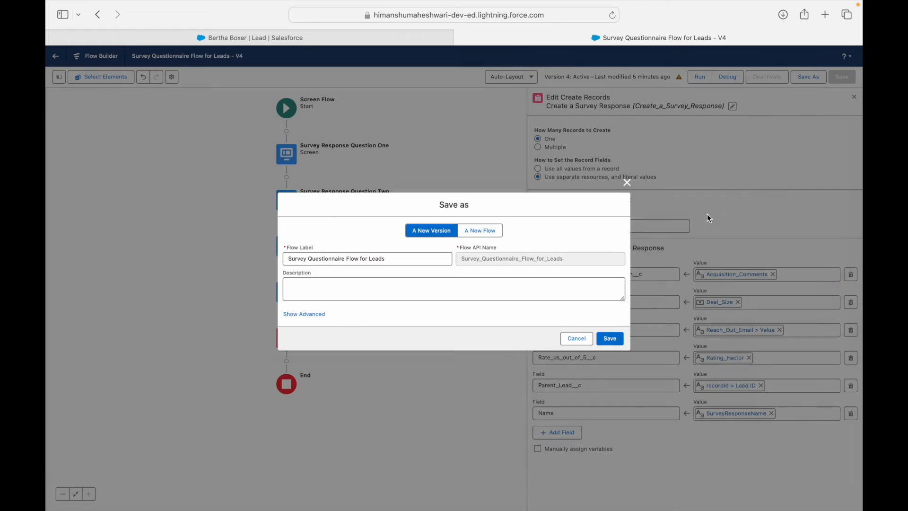
click(613, 340)
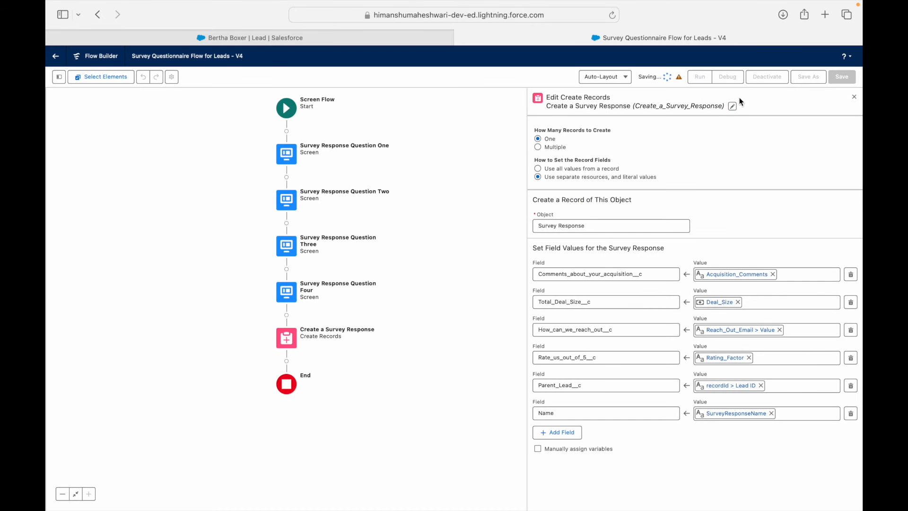
click(761, 76)
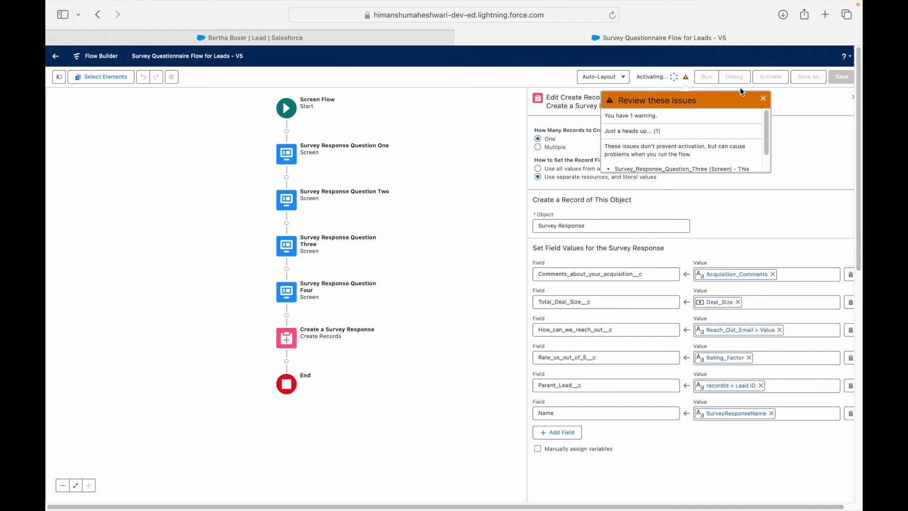
click(393, 36)
key(super+r)
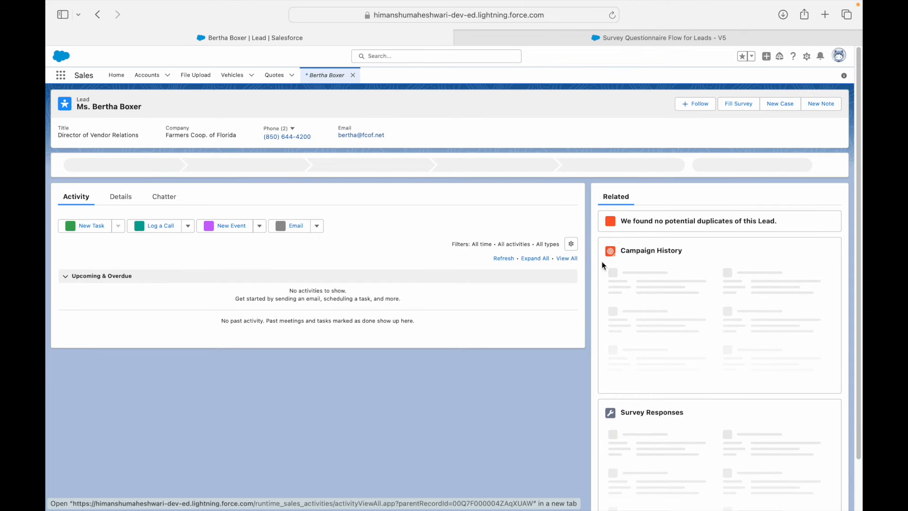
Step: Fill the lead's survey: comment 'Awesome Deal', deal size 245000, a contact email, rating 5
click(742, 104)
click(421, 275)
text(Awesome Deal)
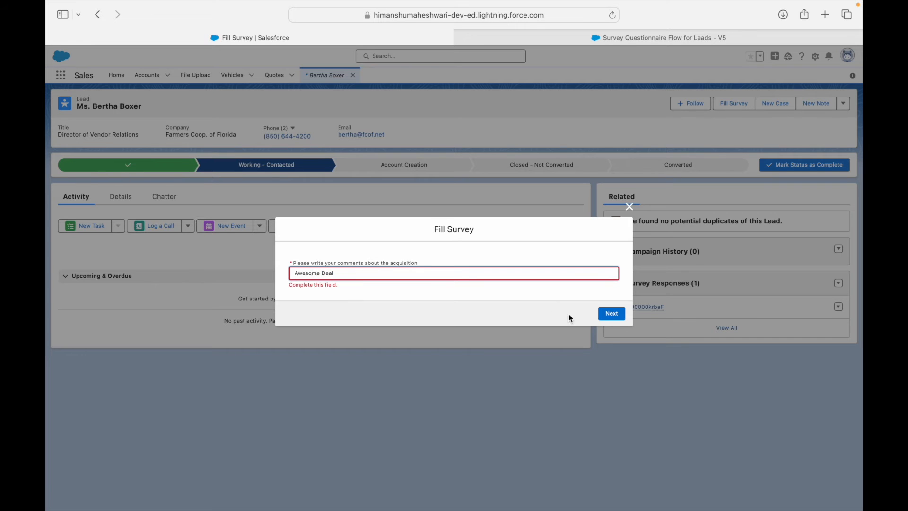
click(601, 314)
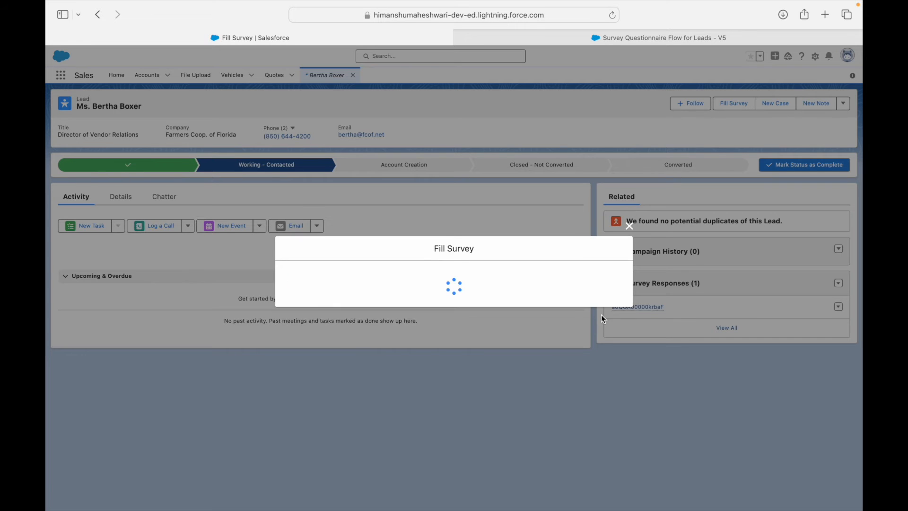
text(245000)
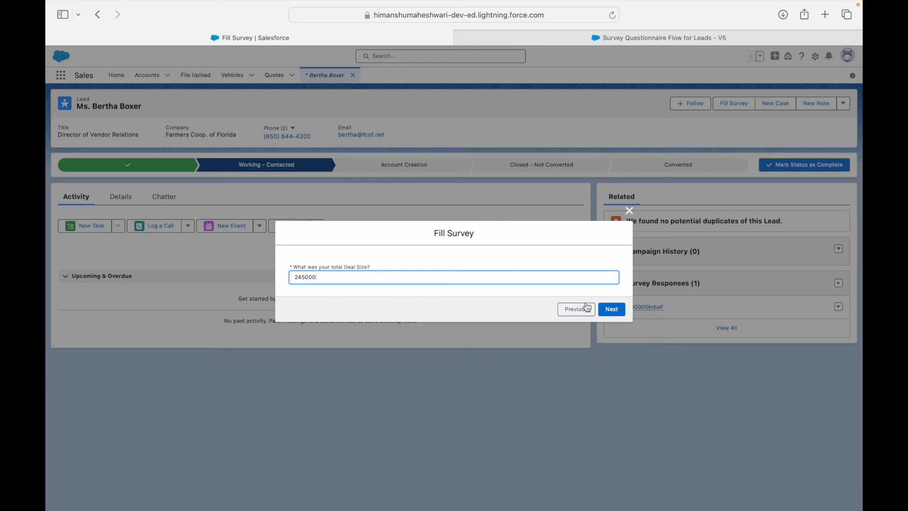
click(610, 310)
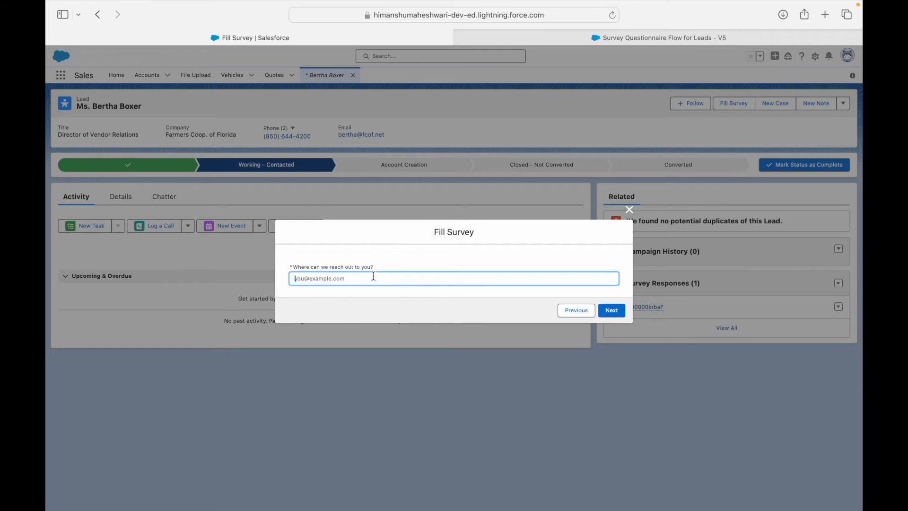
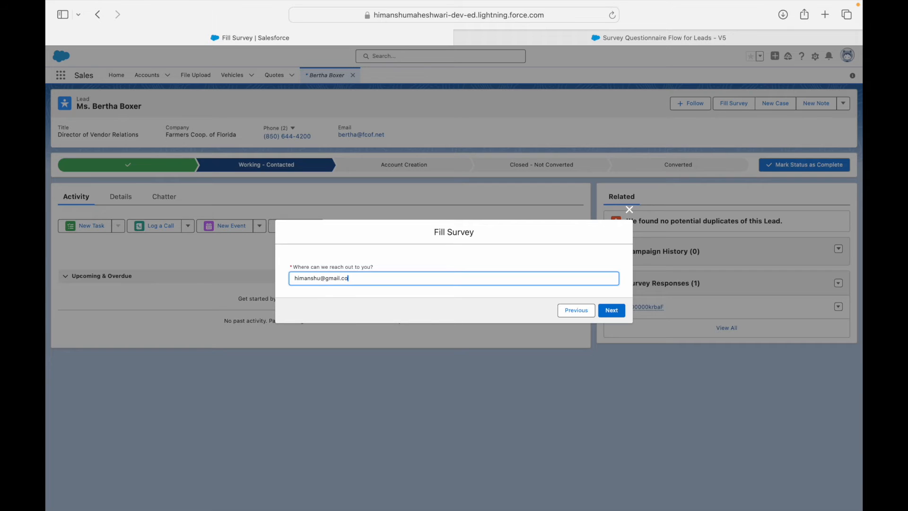
click(612, 310)
click(368, 275)
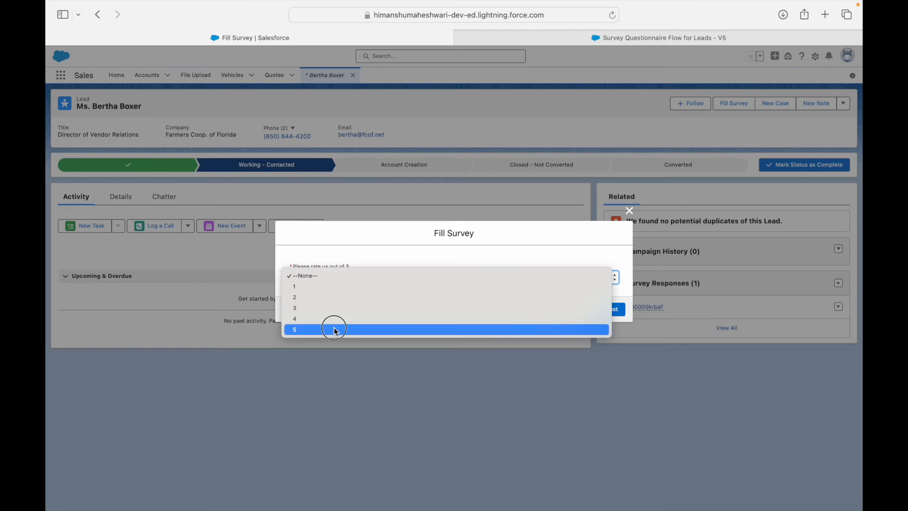
click(334, 327)
click(615, 309)
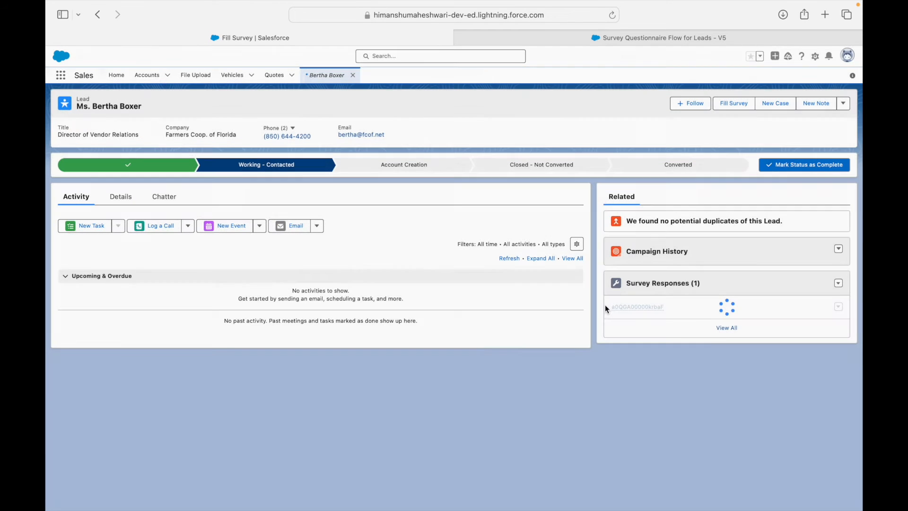
mouse_move(670, 322)
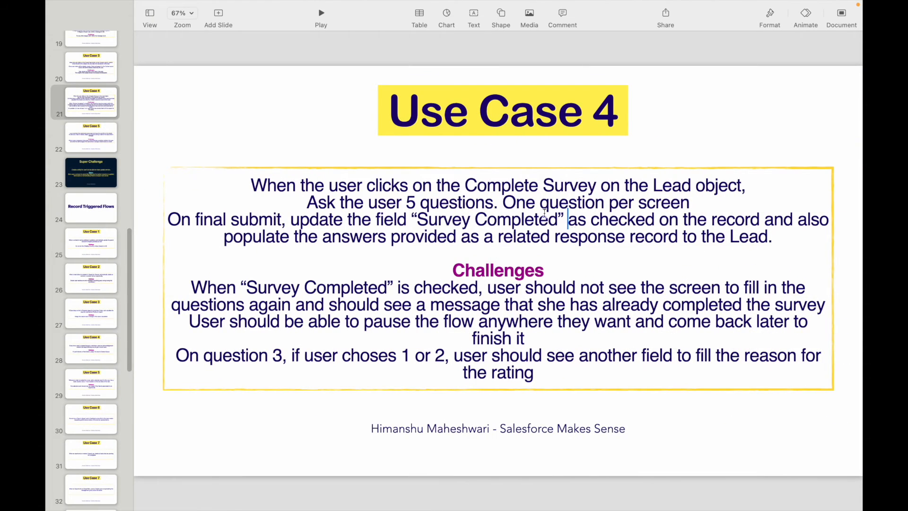
Step: Highlight the slide's key phrases (questions, Complete Survey, Survey Completed), then return to the browser
drag(418, 203, 486, 202)
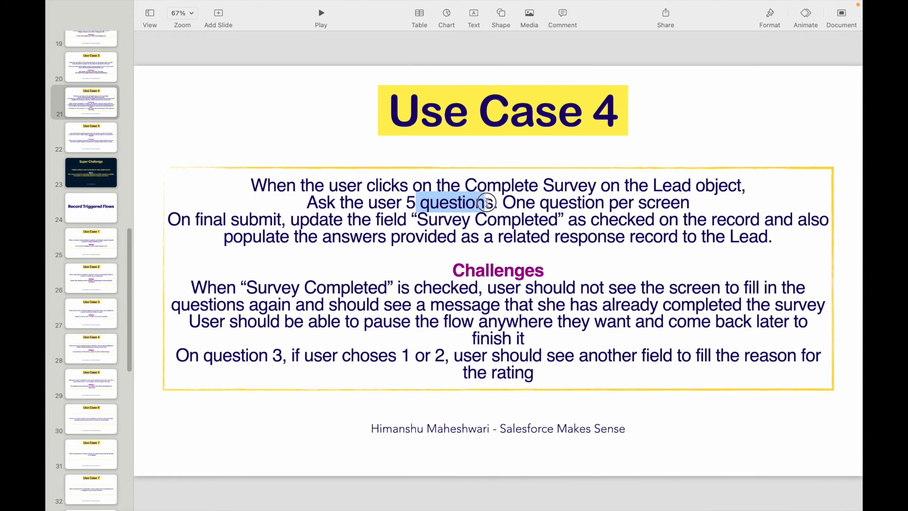
click(503, 203)
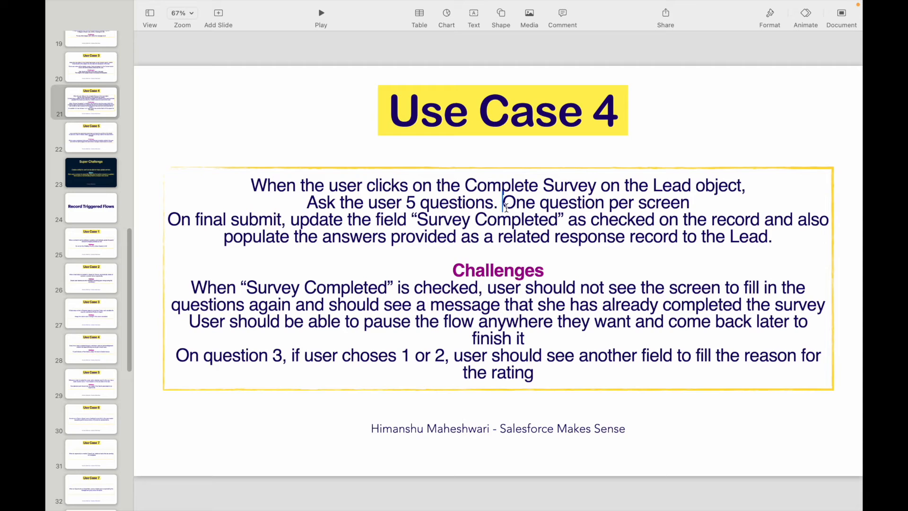
drag(466, 187, 592, 189)
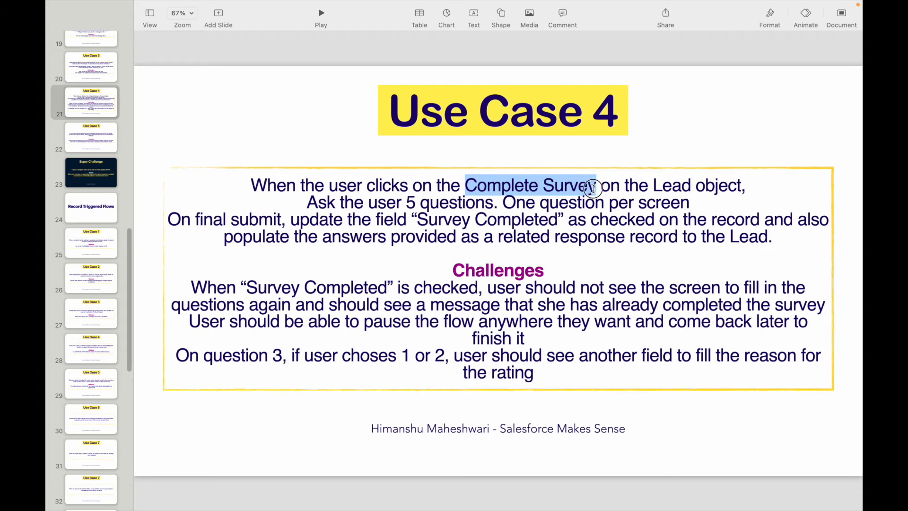
click(609, 202)
drag(322, 237, 762, 236)
click(770, 237)
drag(416, 220, 559, 221)
click(609, 220)
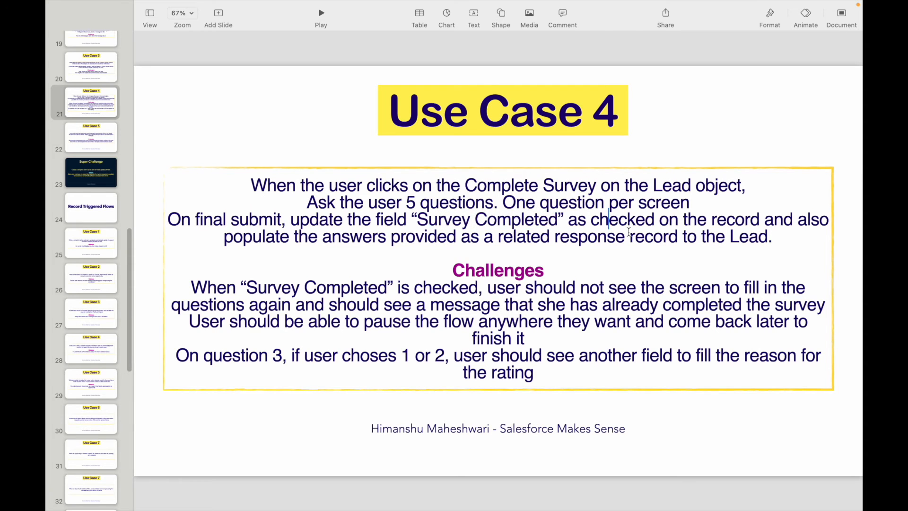
key(ctrl+Left)
Step: Add an Update Records element after Create a Survey Response labelled 'Update Survey Completed to True'
click(567, 41)
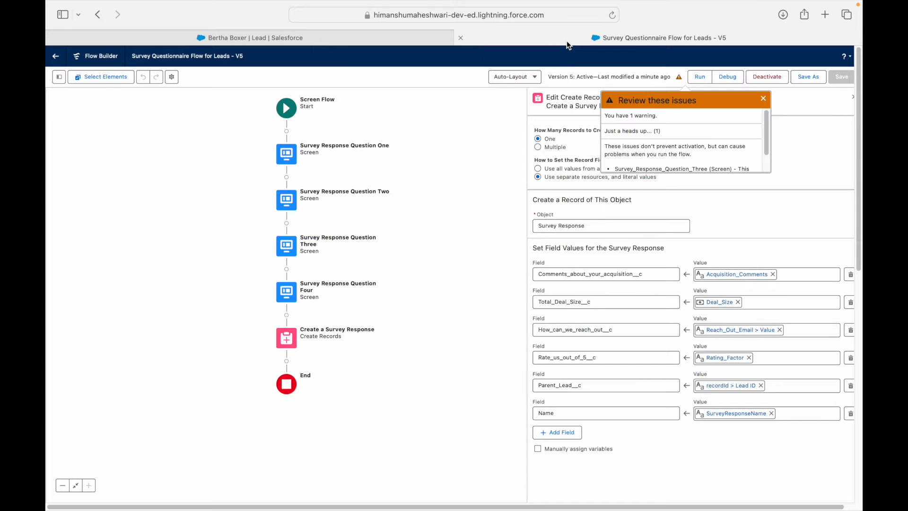
click(763, 99)
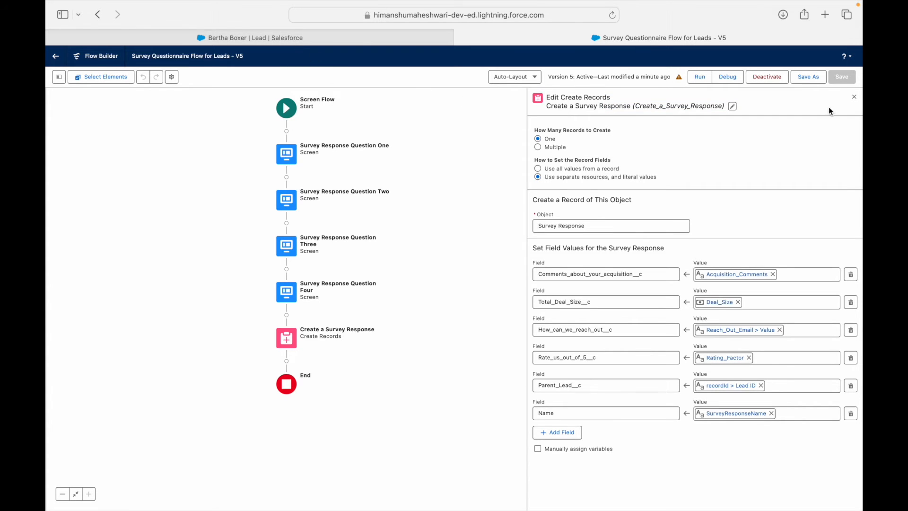
click(854, 96)
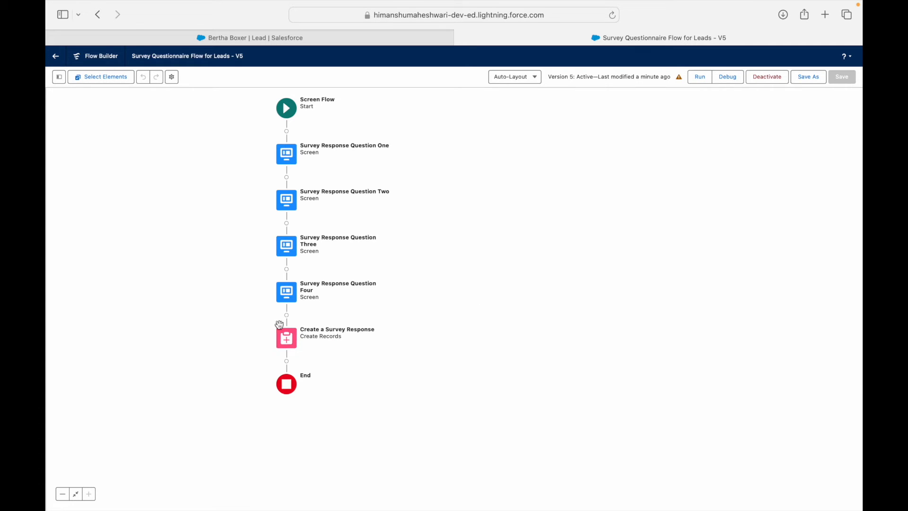
click(287, 362)
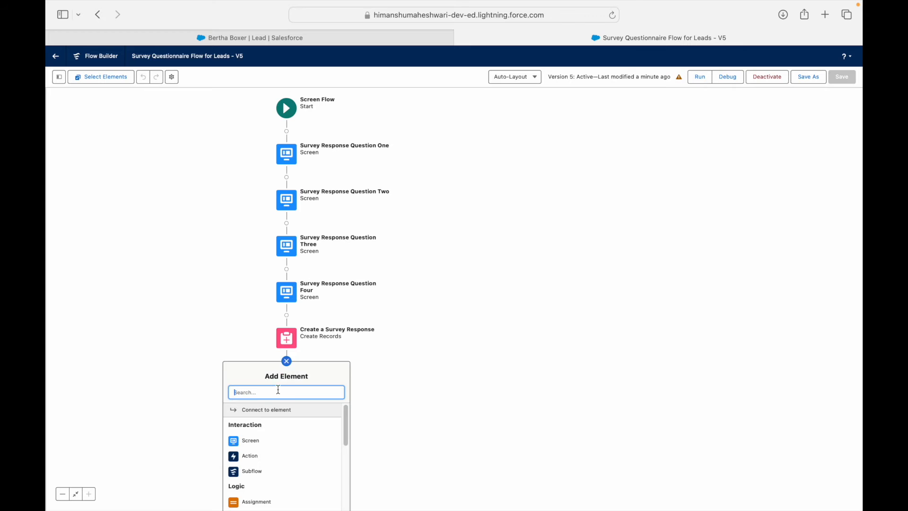
text(Update)
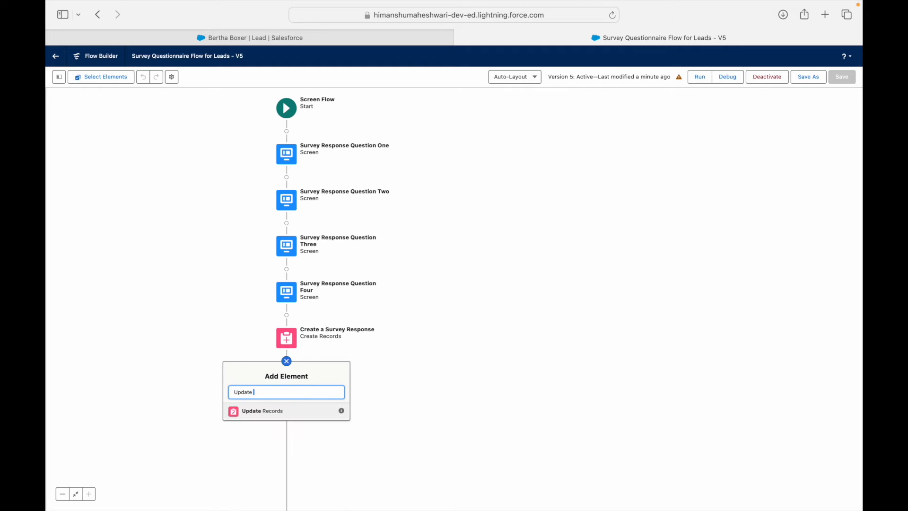
click(281, 411)
text(Update Survey Completed to True)
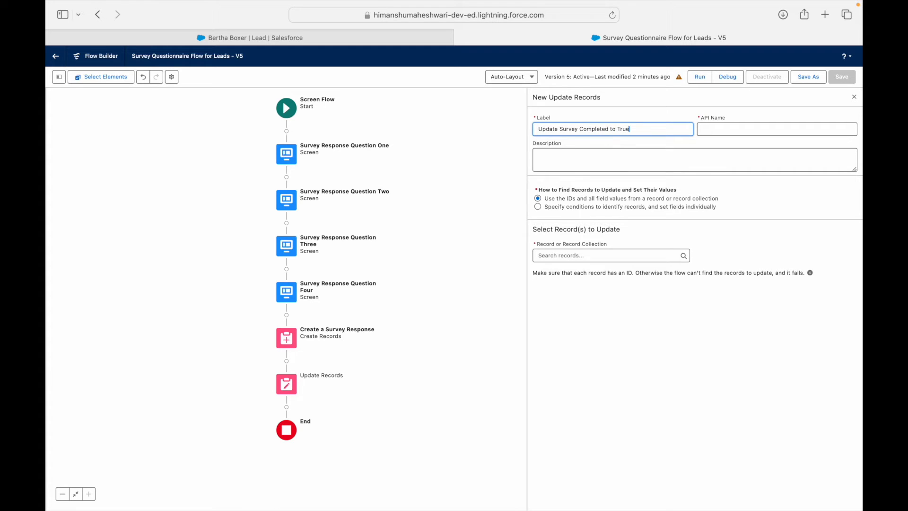
key(Tab)
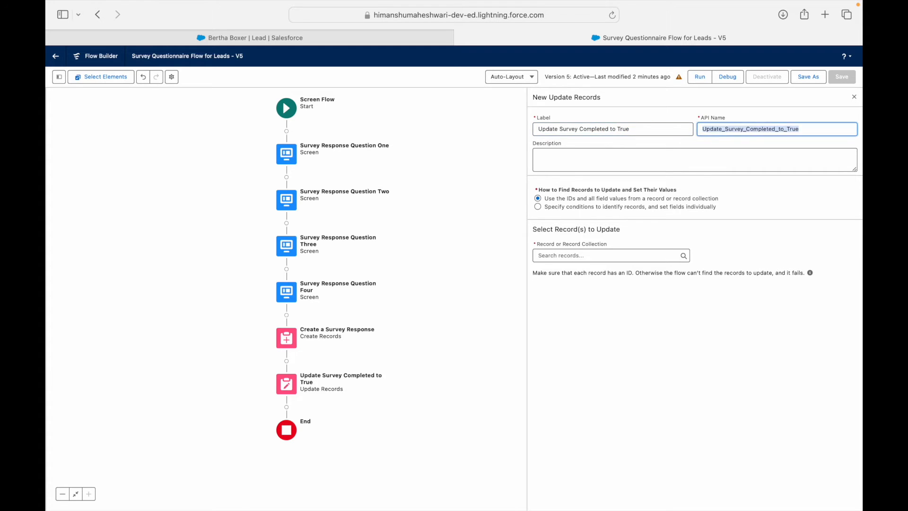
Step: Make the update find Lead records by conditions instead of by recordId
click(606, 207)
click(604, 200)
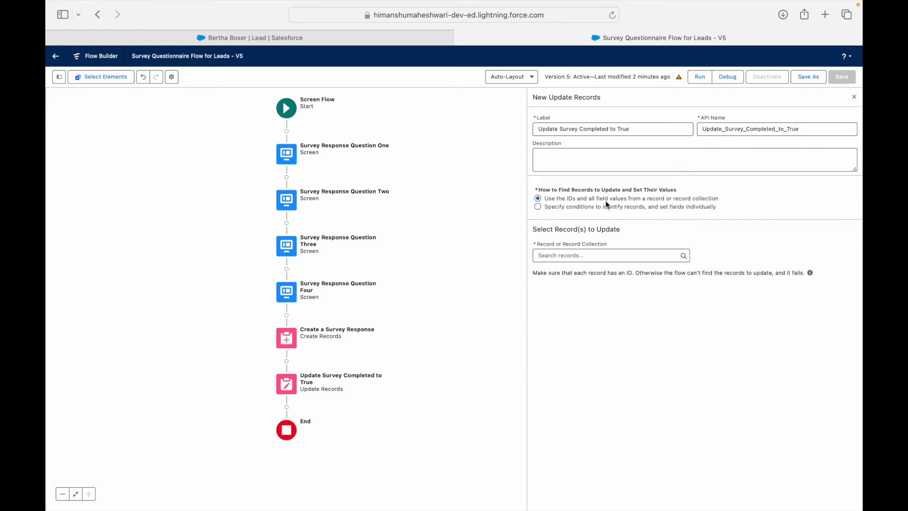
click(572, 257)
text(record)
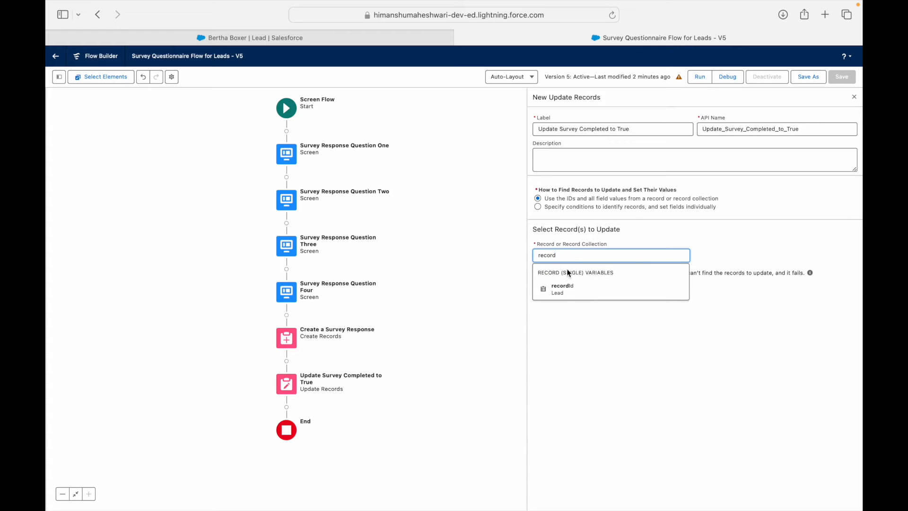
click(565, 285)
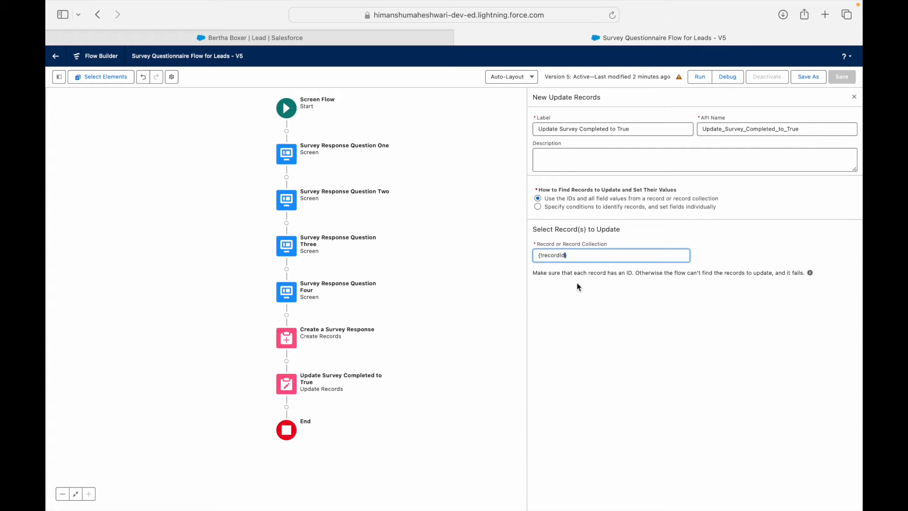
click(581, 255)
key(BackSpace)
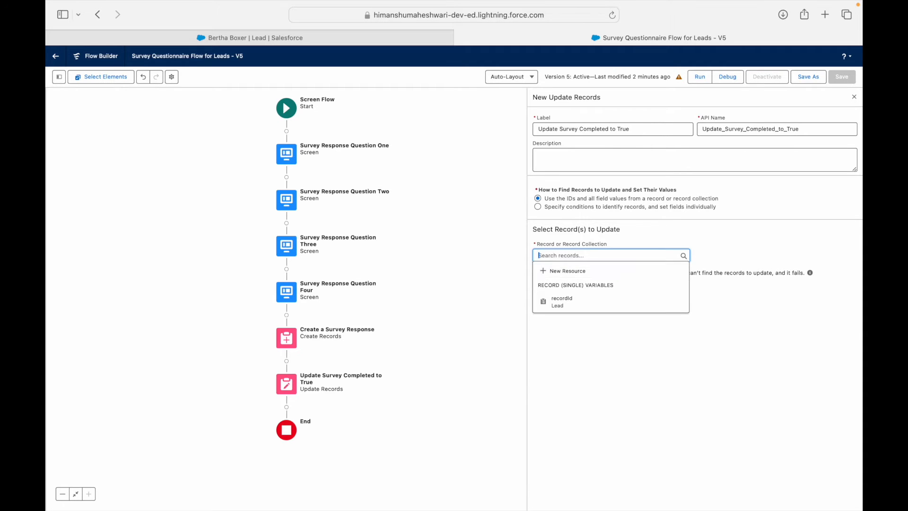
click(577, 207)
click(564, 256)
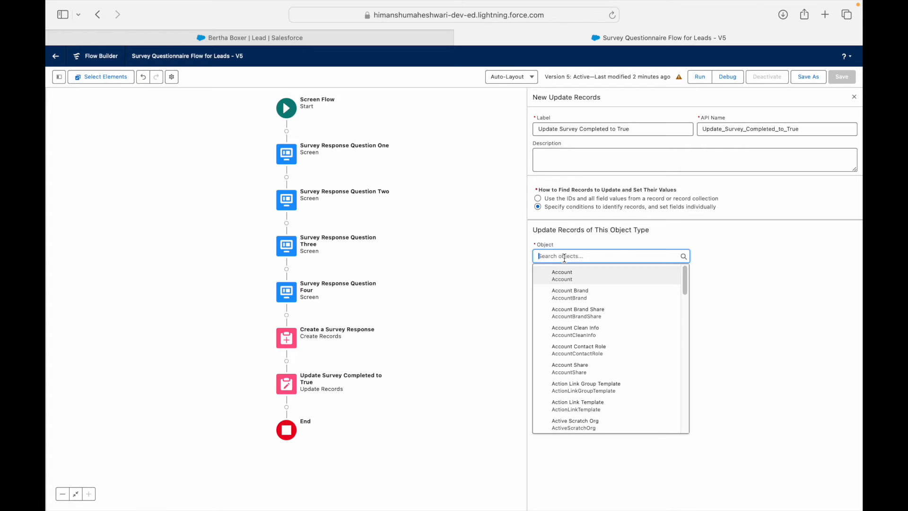
text(Lead)
click(578, 291)
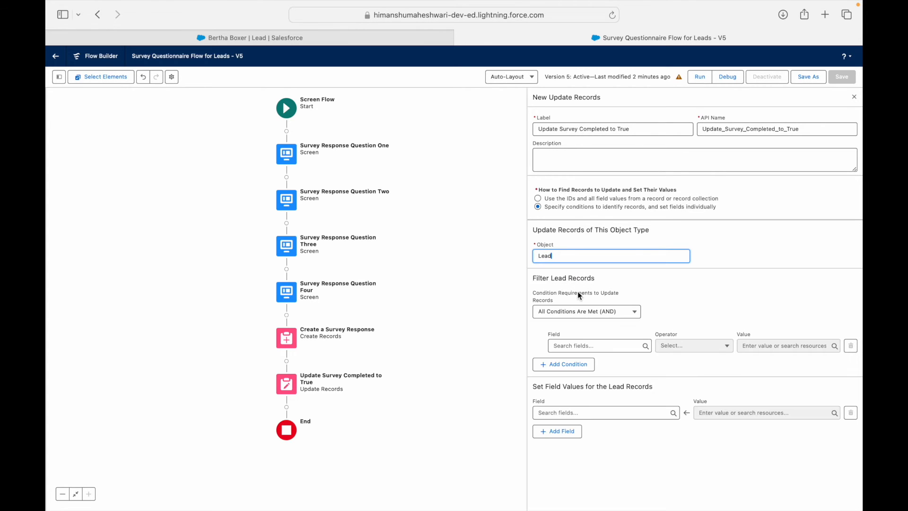
Step: Filter the Lead records by Id Equals recordId's Lead ID
click(585, 345)
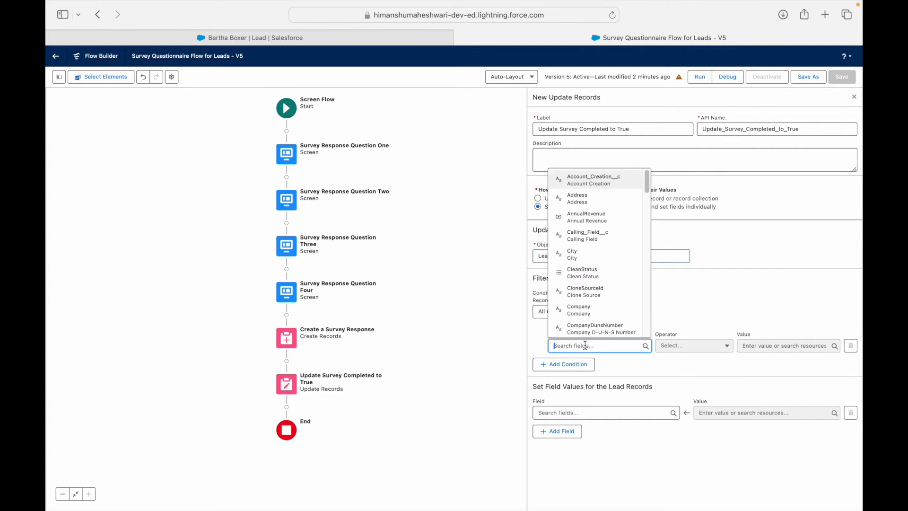
text(Id)
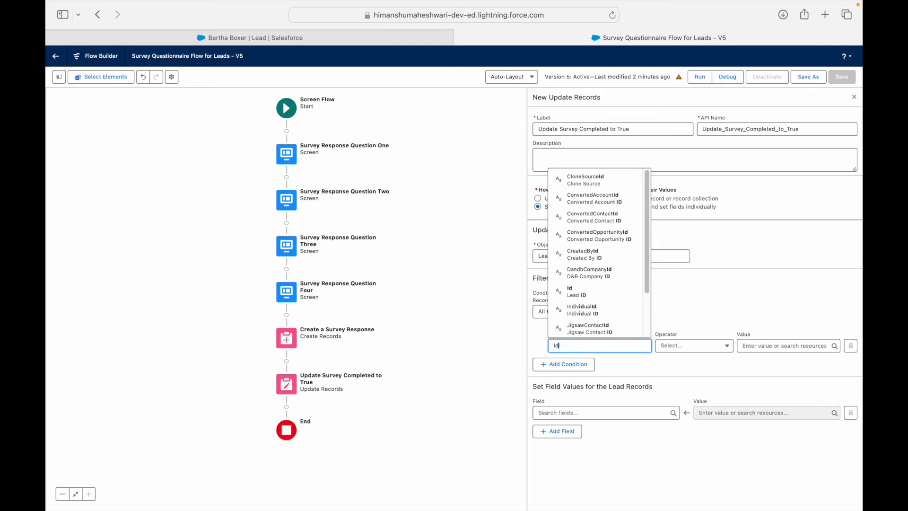
click(587, 291)
click(785, 346)
text(record)
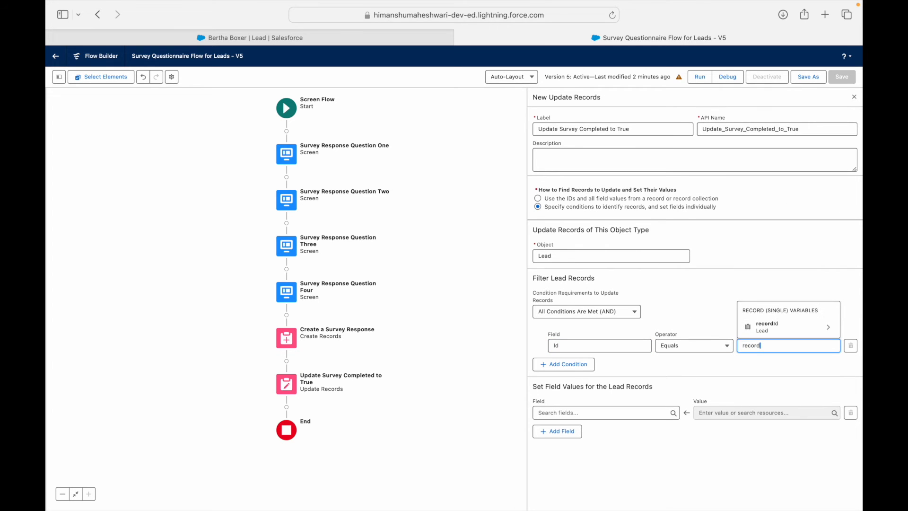
click(785, 326)
text(Id.Id})
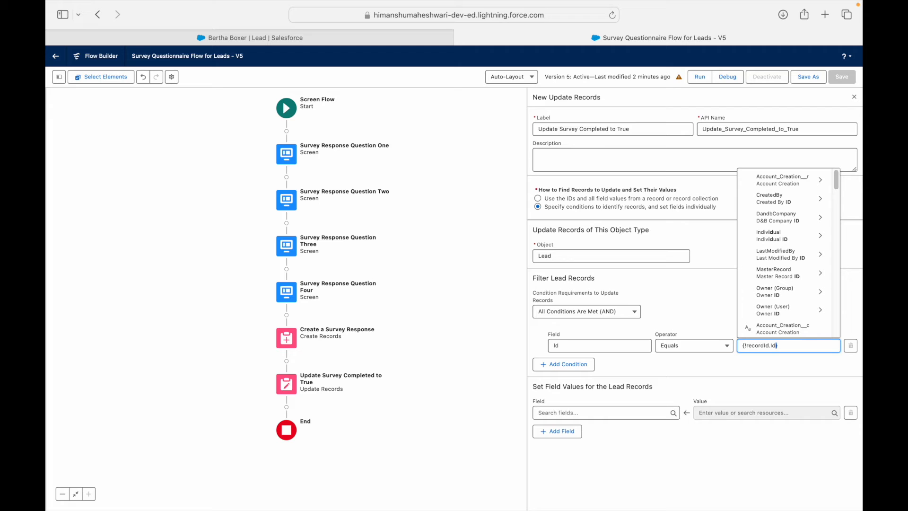
click(725, 359)
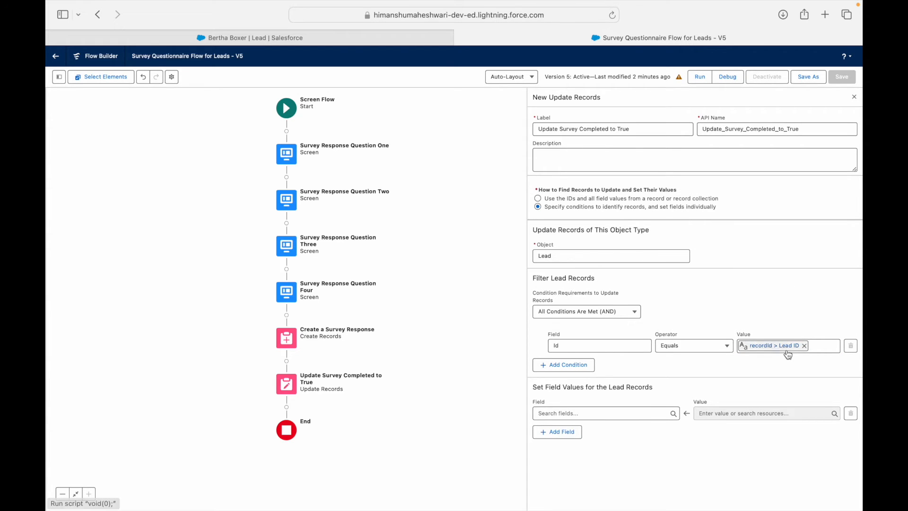
Step: Set the Survey_Completed__c field to the global constant True
click(586, 413)
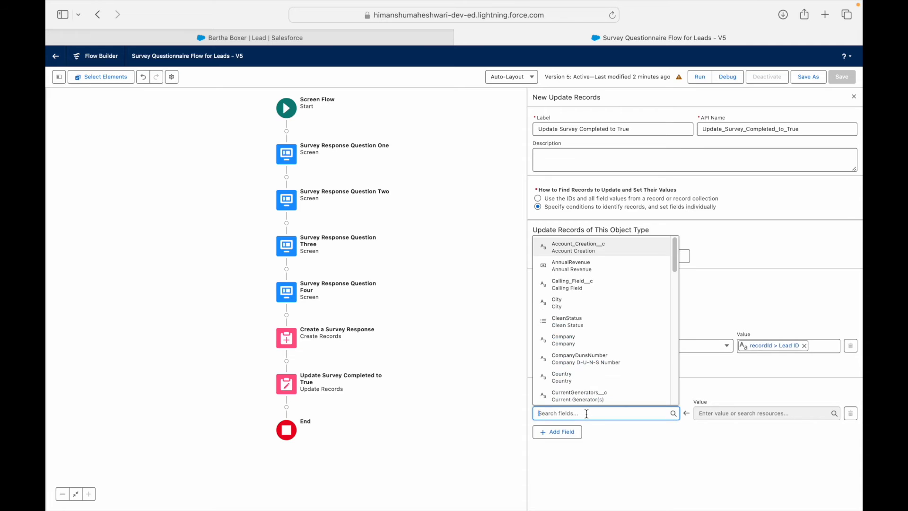
text(Survey C)
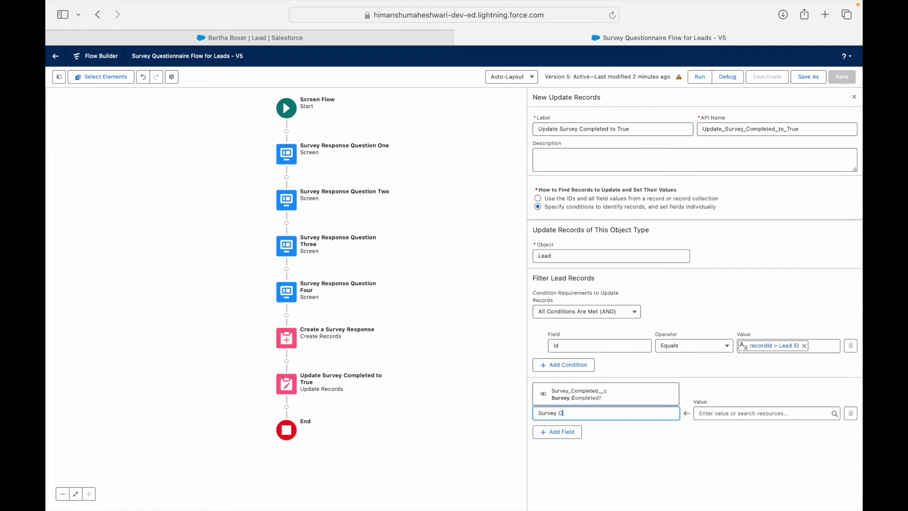
click(592, 394)
click(729, 413)
text(true)
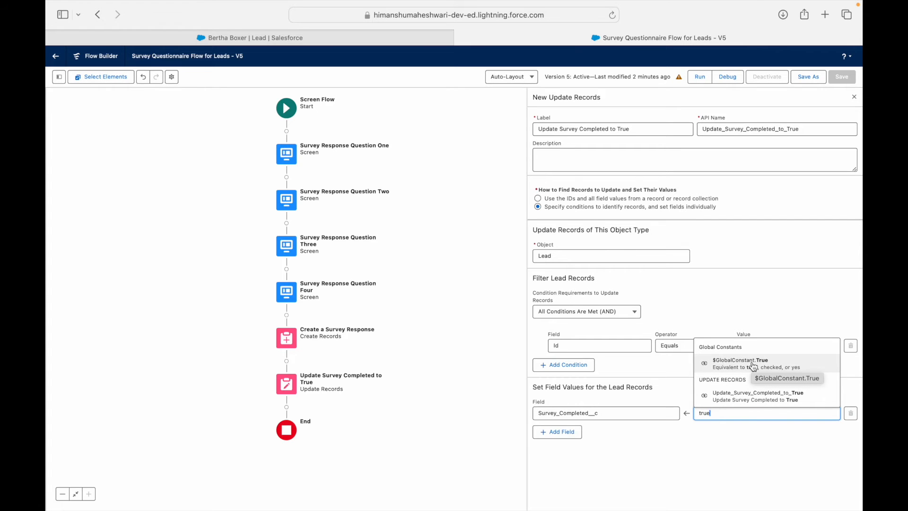
click(738, 442)
click(724, 412)
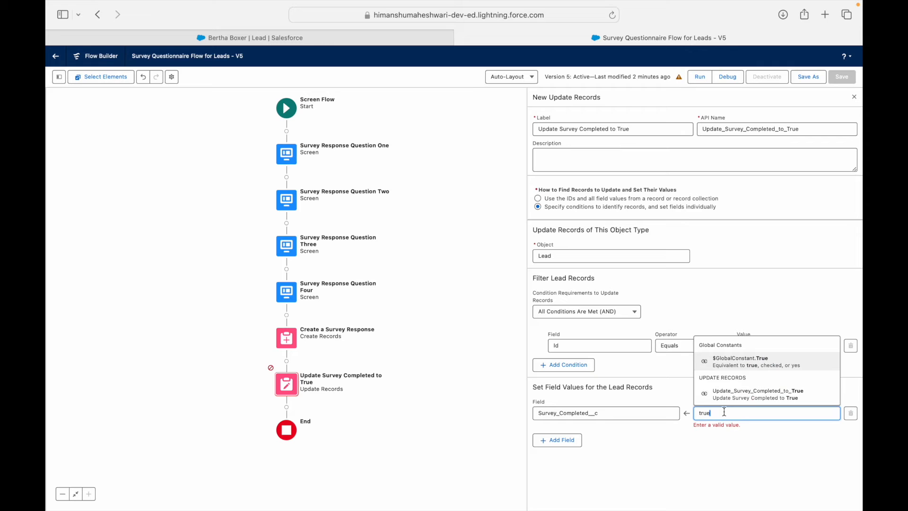
click(720, 362)
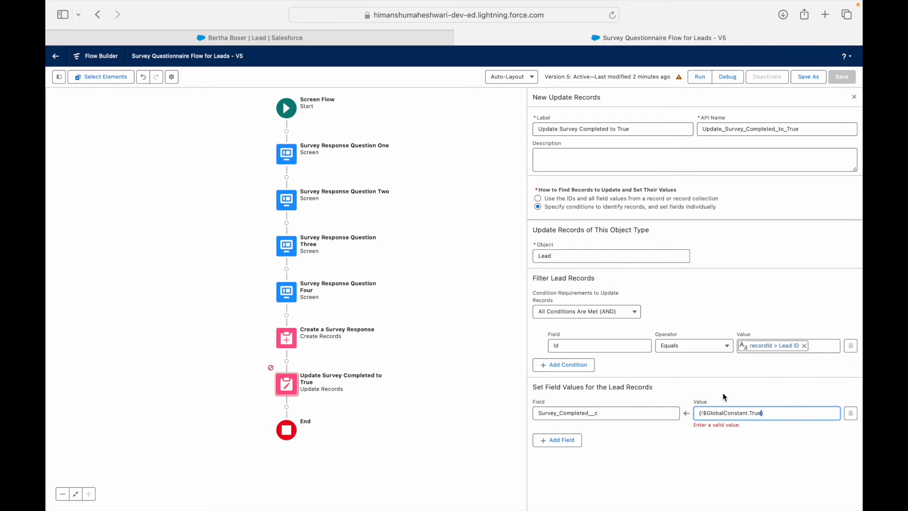
click(728, 437)
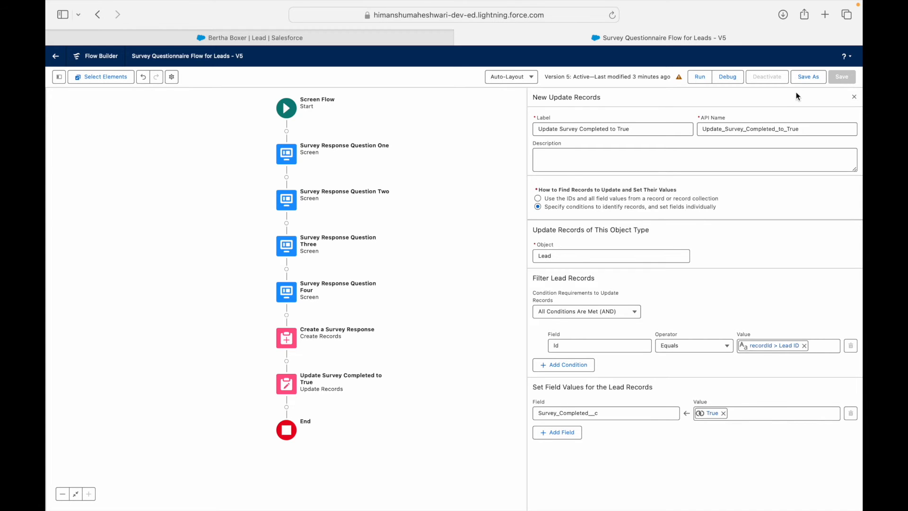
Step: Save the flow with the update step as new Version 6 and activate it
click(807, 78)
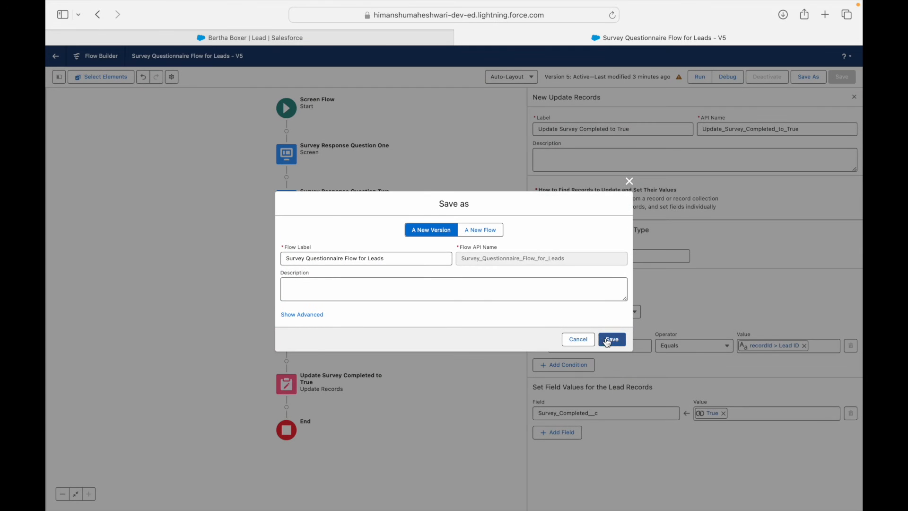
click(608, 340)
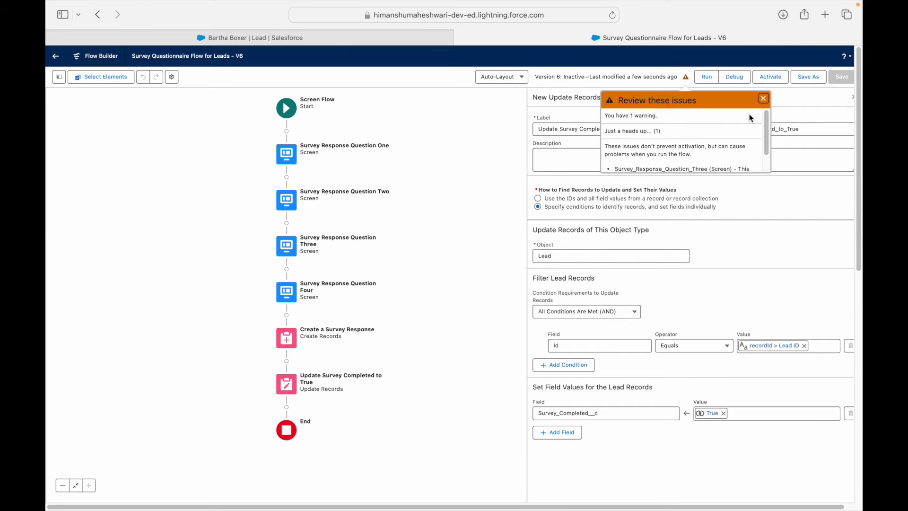
click(771, 77)
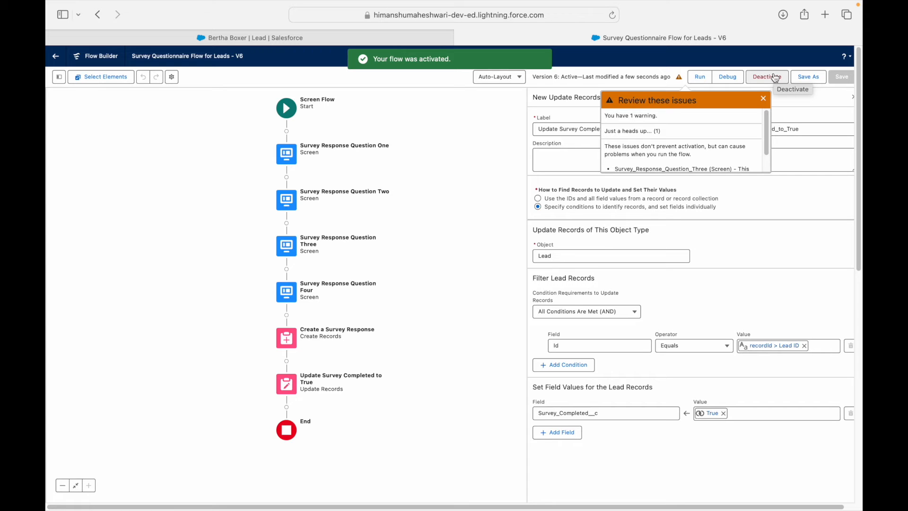
Step: Reload the lead and complete the survey: 'Deal was too good to be won, loved it', 25000, a contact email, rating 4
click(195, 38)
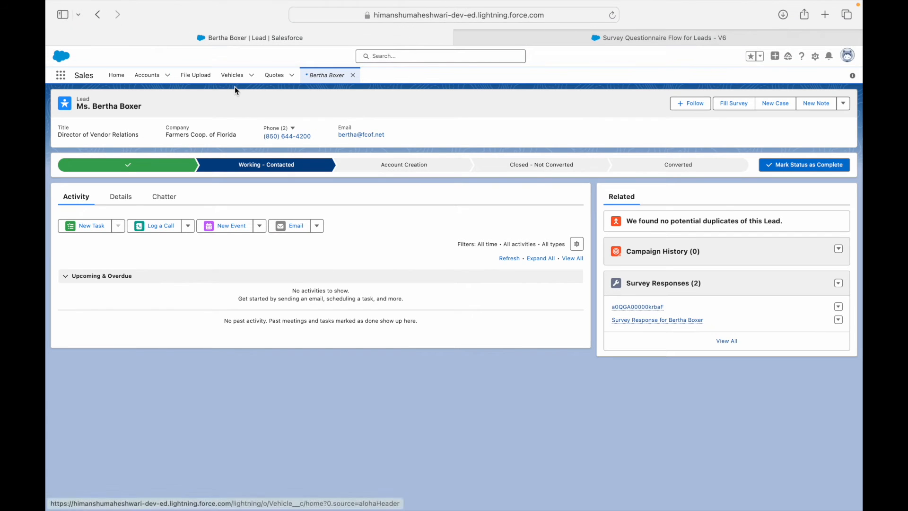
key(super+r)
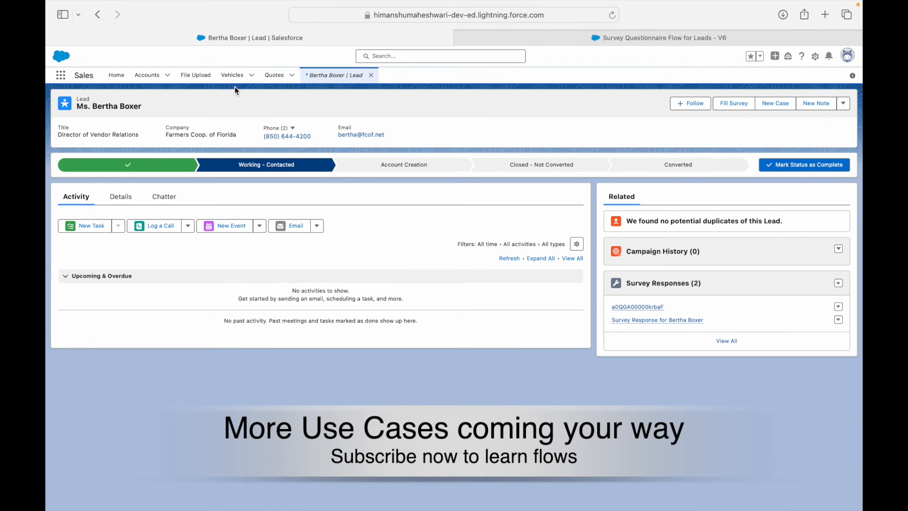
click(742, 104)
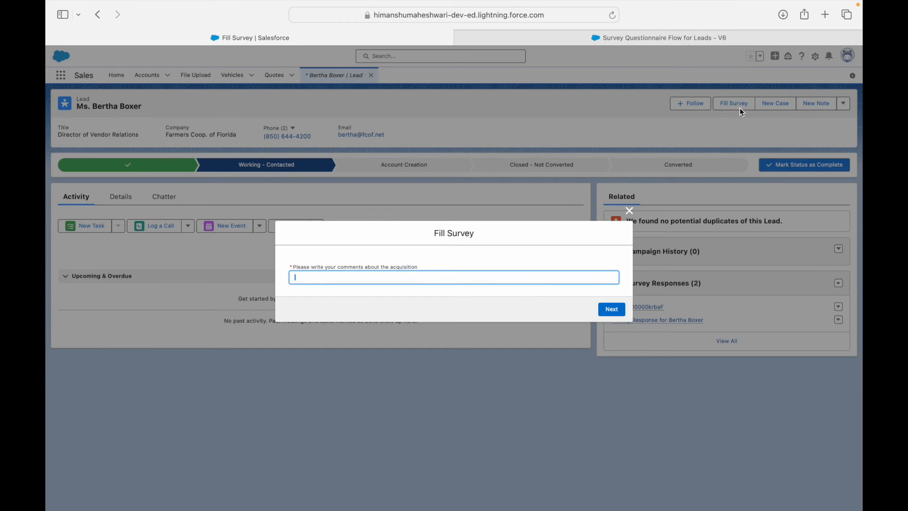
text(Deal was too good to be won, loved it!)
click(610, 308)
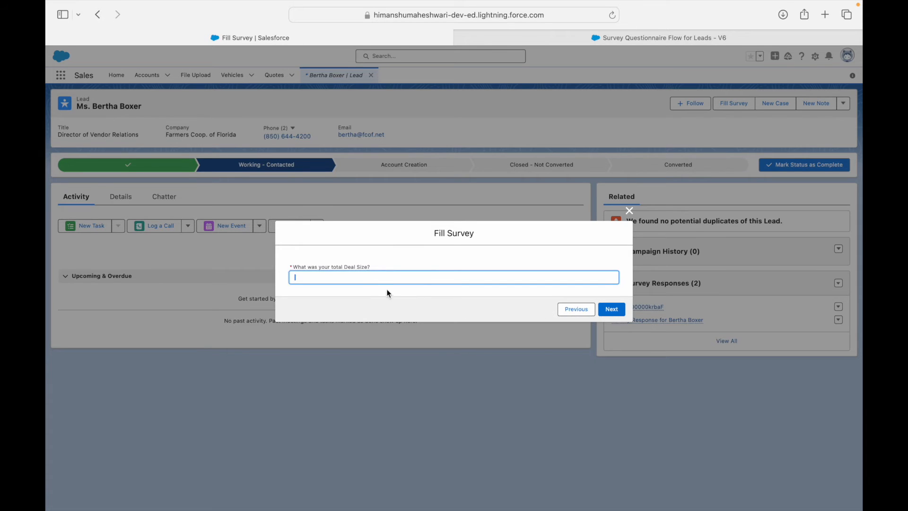
text(25000)
click(610, 309)
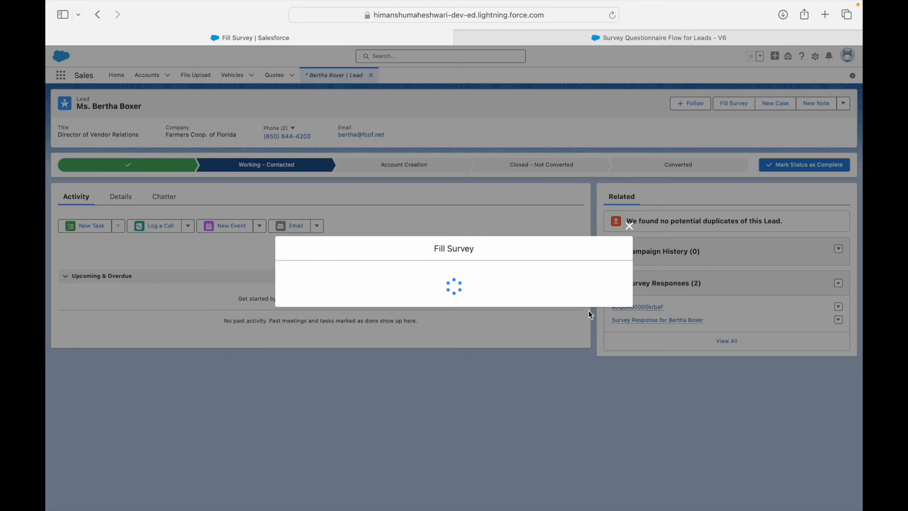
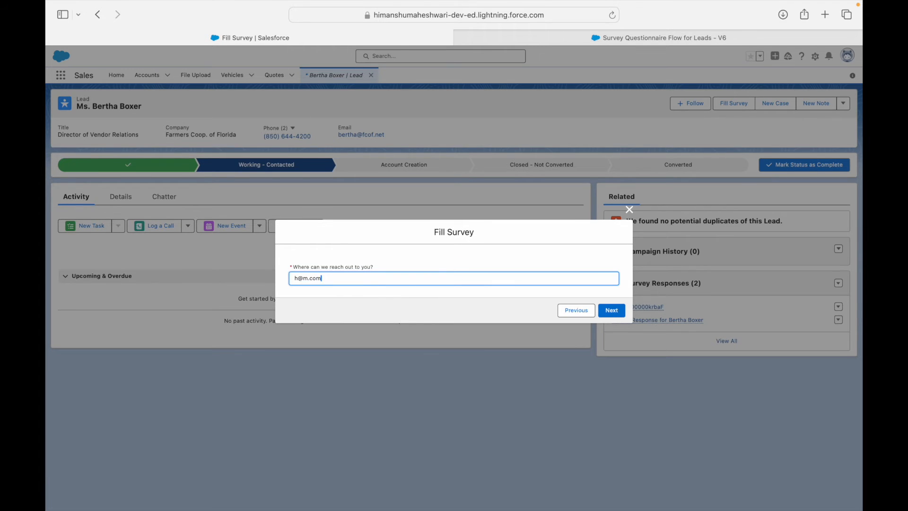
click(614, 310)
click(412, 284)
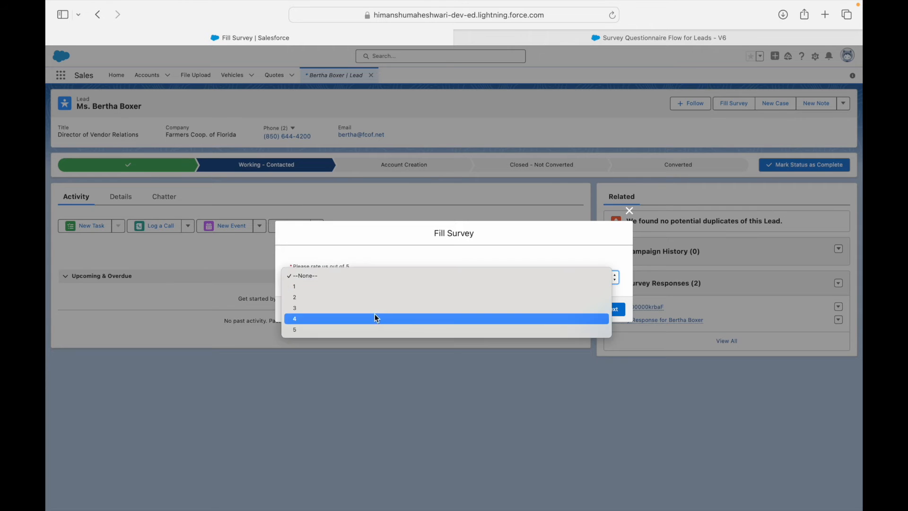
click(360, 296)
click(614, 310)
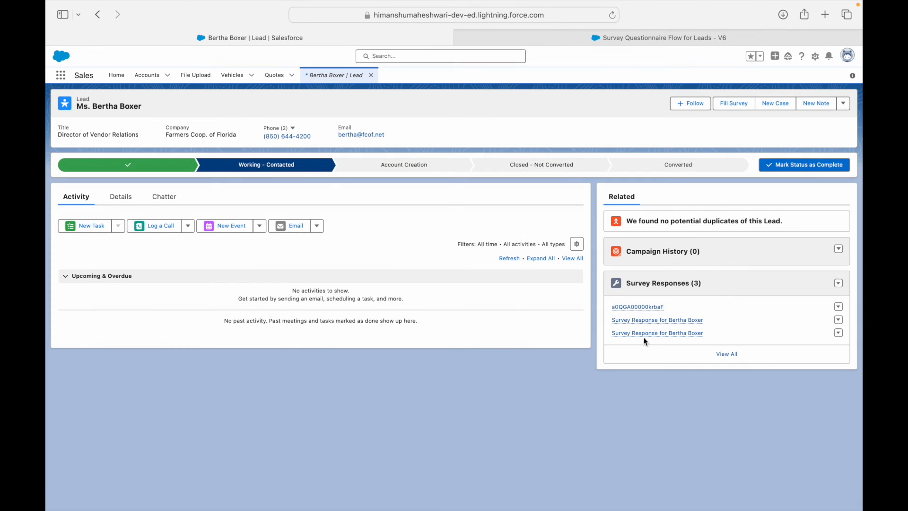
Step: Verify the Survey Completed? field on the lead's Details, then return to the survey flow in Flow Builder
click(113, 200)
scroll(240, 326, down, 1)
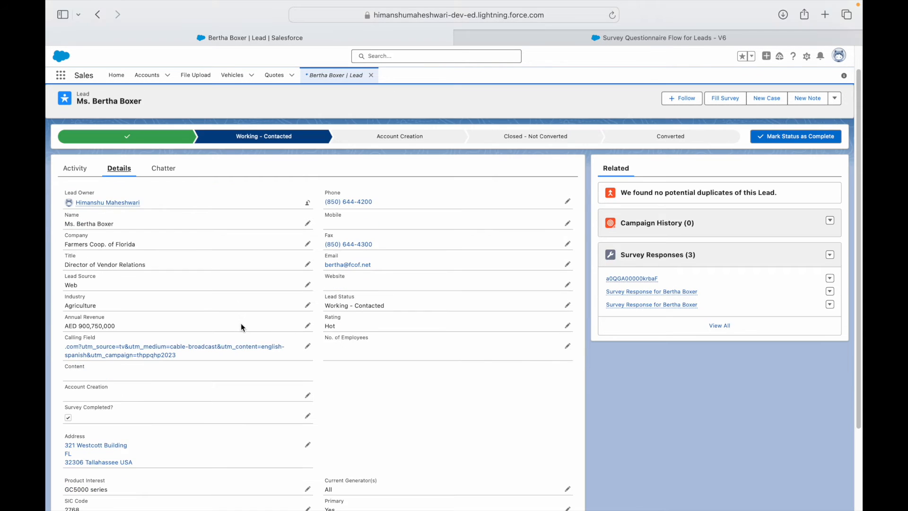
drag(76, 407, 108, 407)
click(325, 412)
click(674, 38)
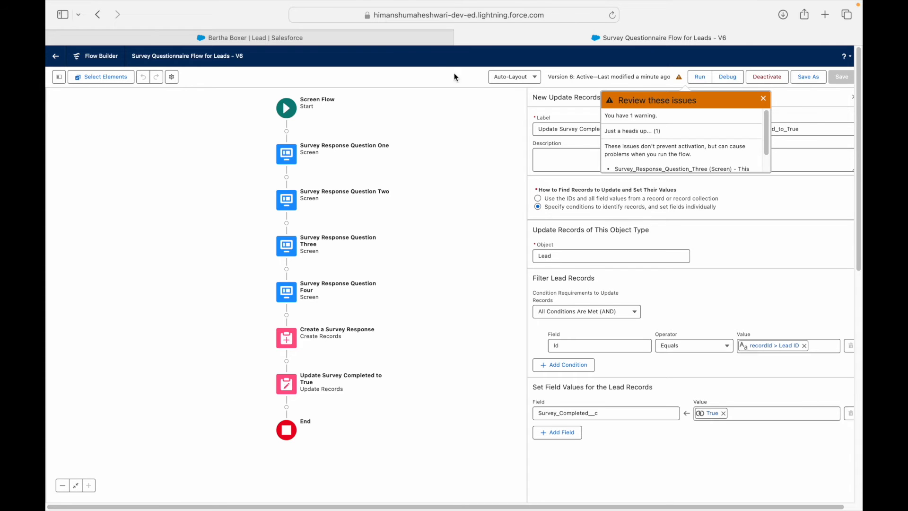
Step: Open Salesforce Setup in a new tab from the lead record's gear menu
click(390, 37)
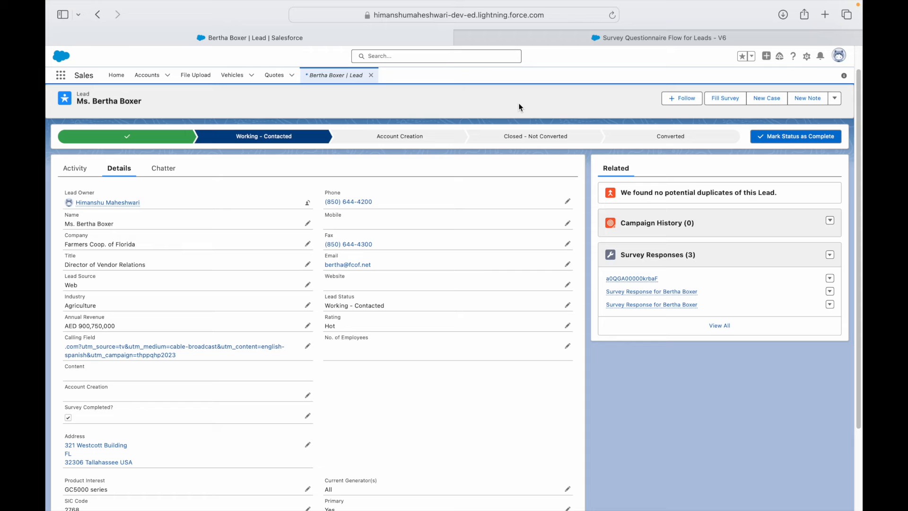
click(806, 56)
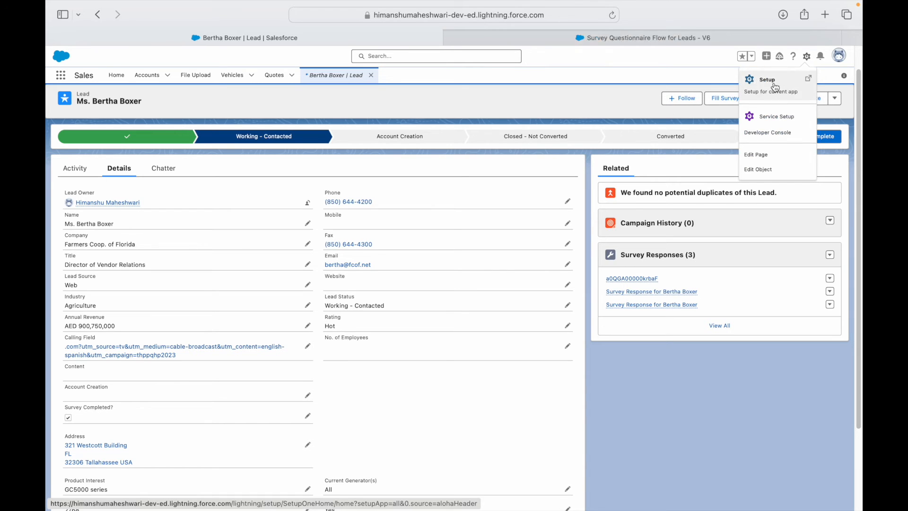
click(774, 86)
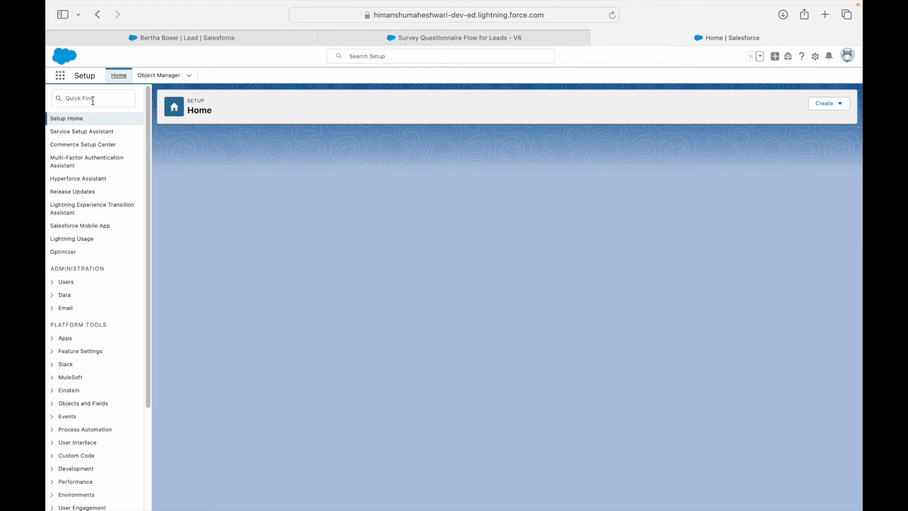
Step: Find 'process automation' in Quick Find and open Process Automation Settings in Salesforce Classic
click(95, 99)
text(process automa)
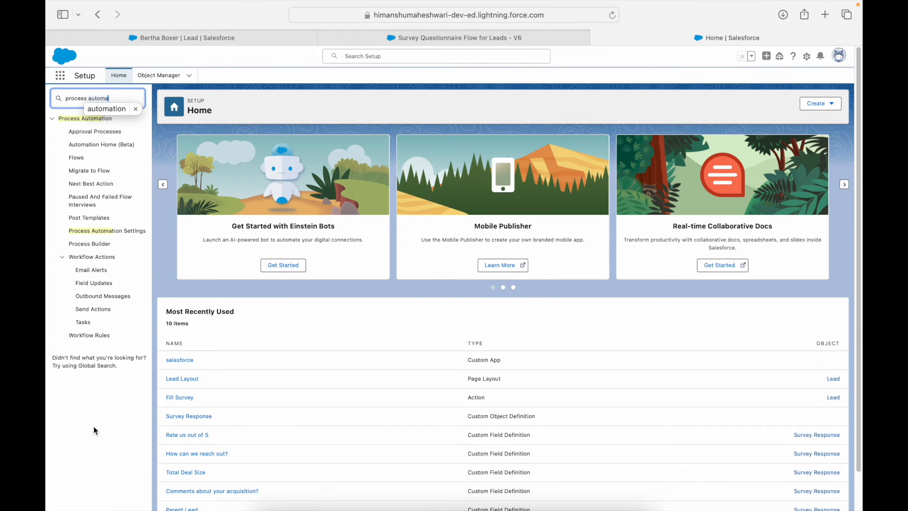
text(tion)
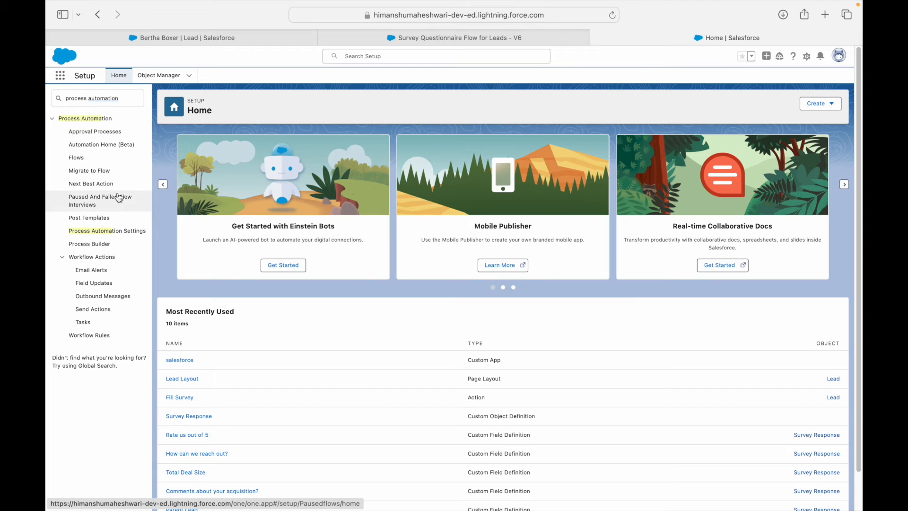
click(102, 232)
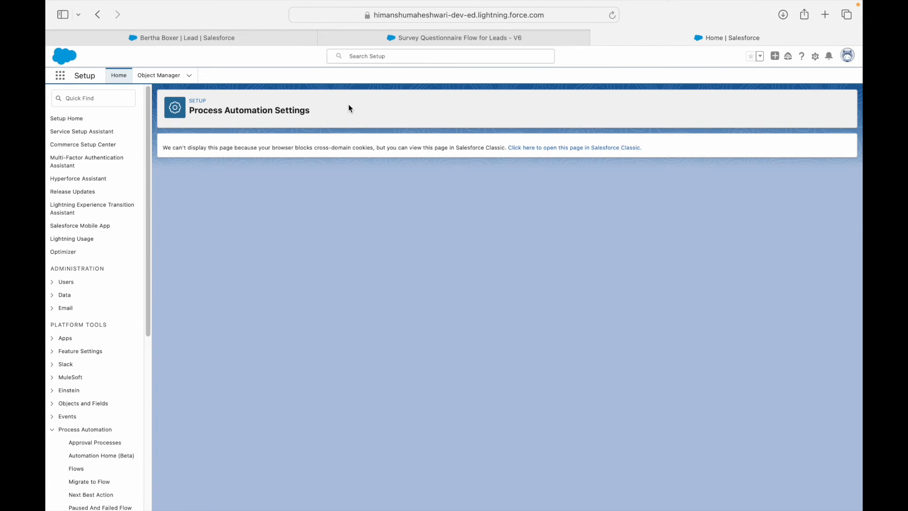
click(581, 149)
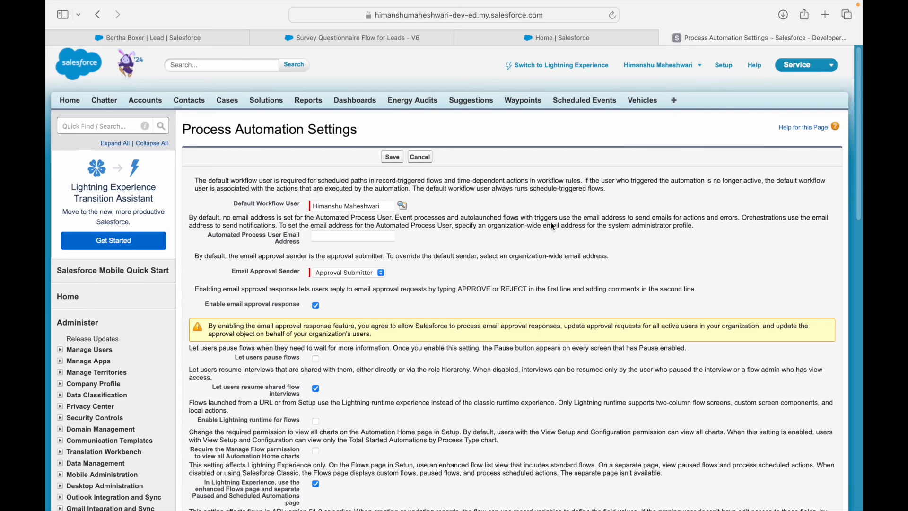
Step: Enable 'Let users pause flows' in Process Automation Settings and save
scroll(477, 283, down, 3)
drag(239, 288, 296, 288)
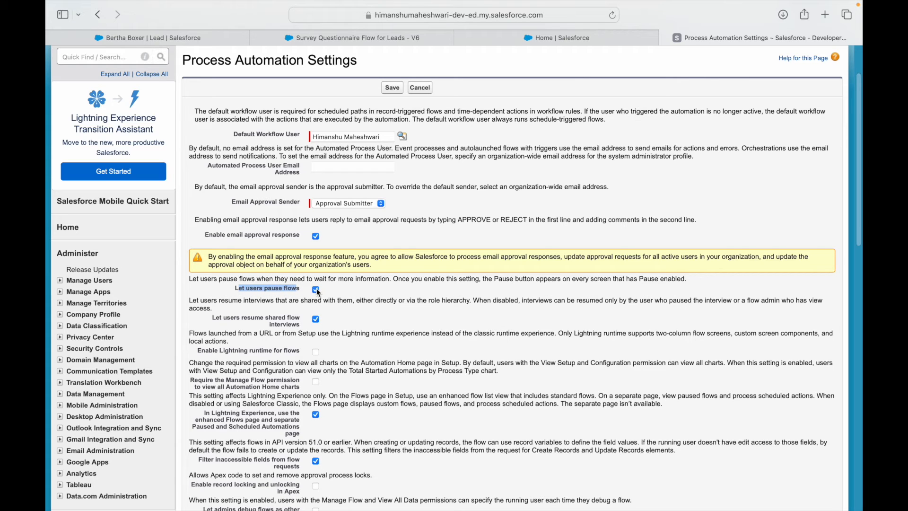
click(316, 289)
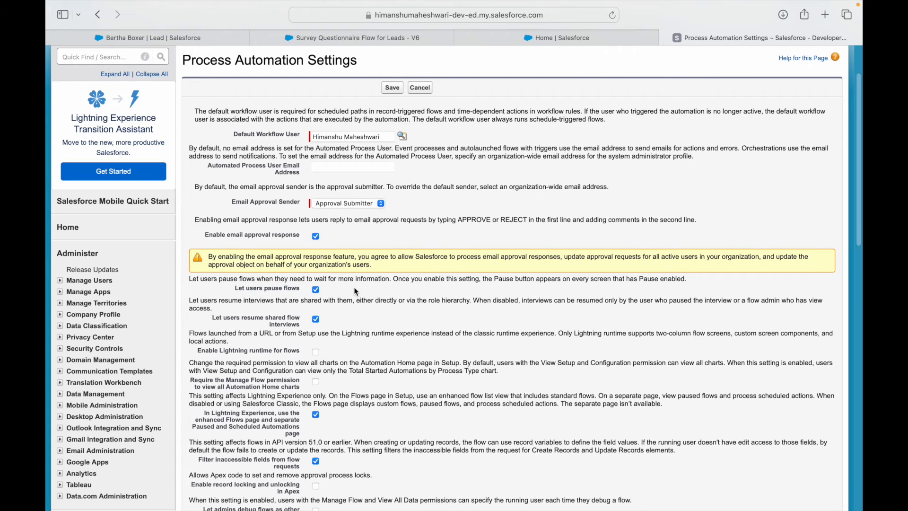
click(398, 87)
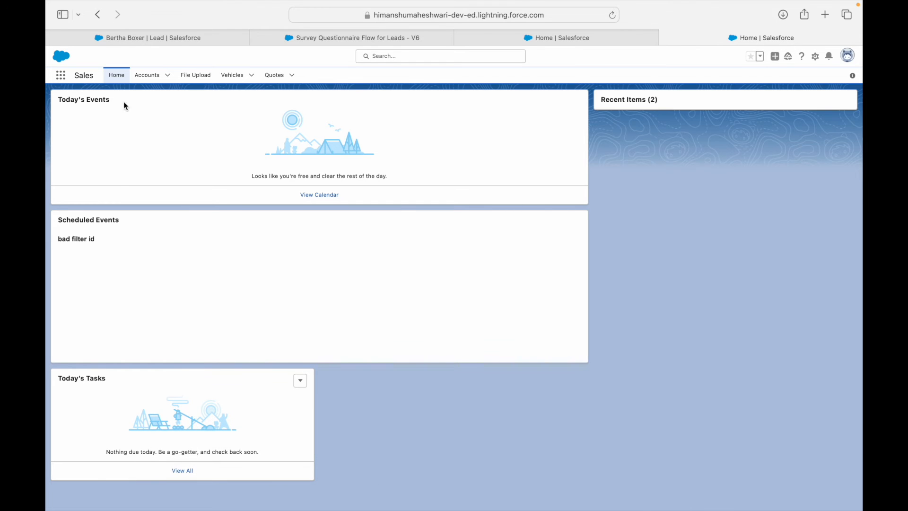
Step: Run Fill Survey with comment 'Deal Don', then pause with reason 'I want to come back later for this work'
click(220, 41)
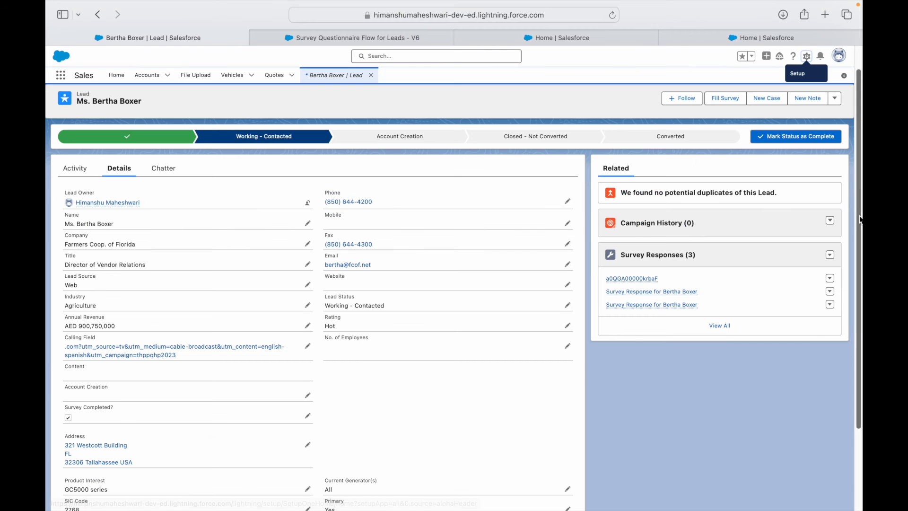
click(727, 99)
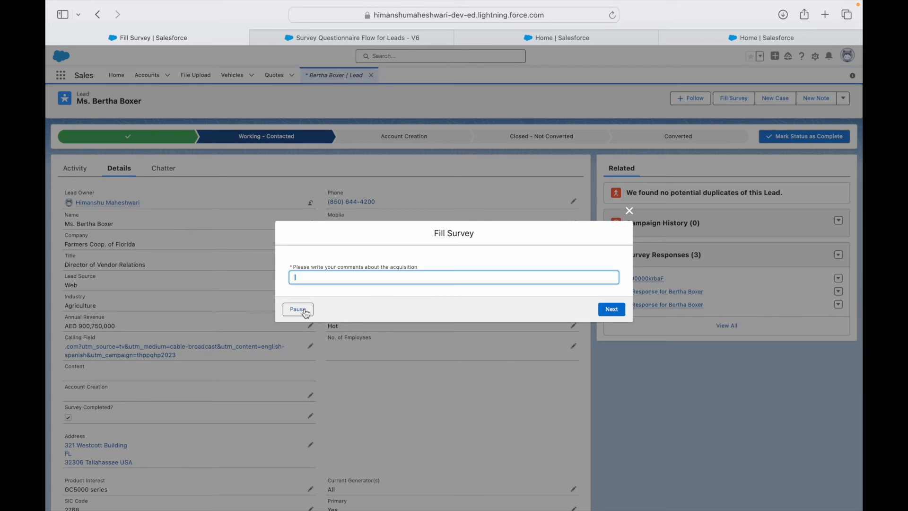
text(Deal Done)
click(602, 308)
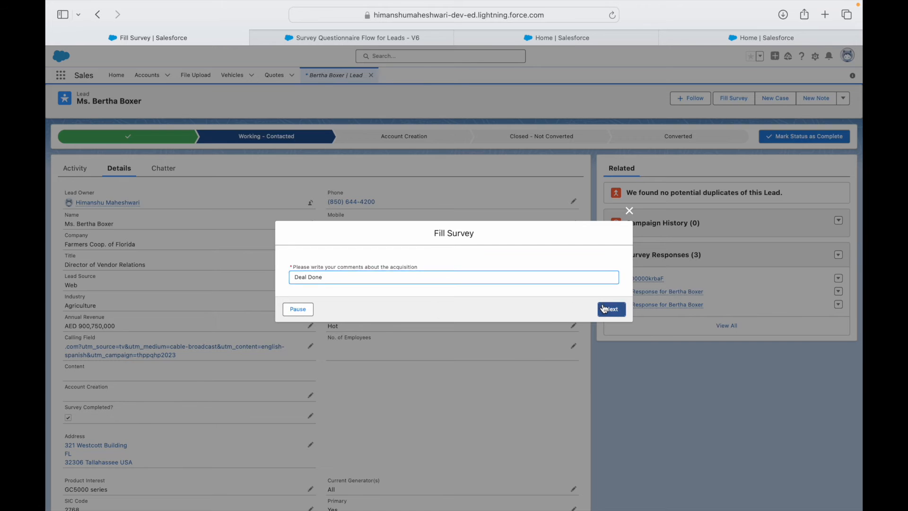
click(295, 310)
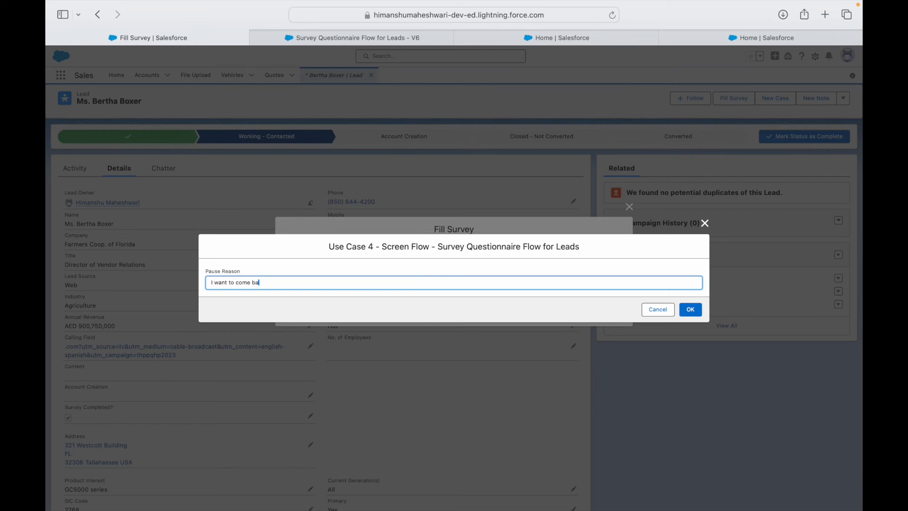
text(I want to come back later for this work)
click(691, 311)
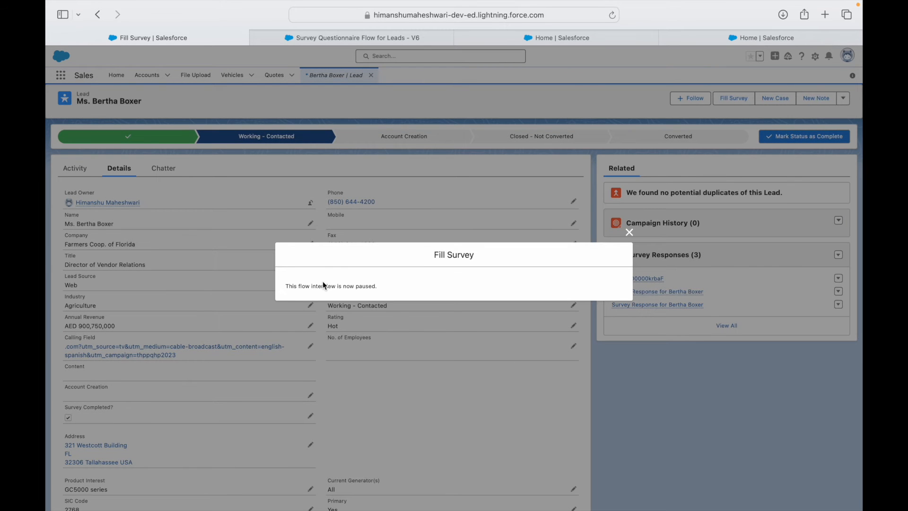
click(630, 233)
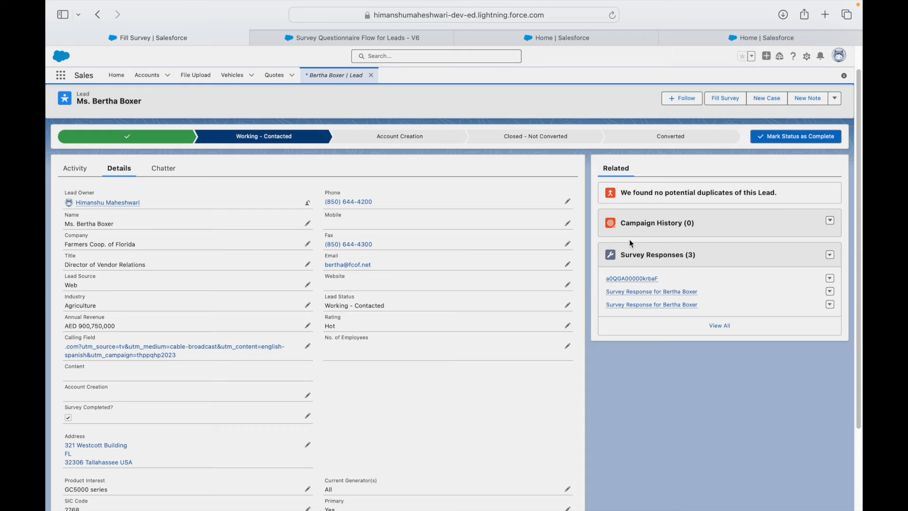
Step: Reload the lead page, start the survey again, and close it
key(super+r)
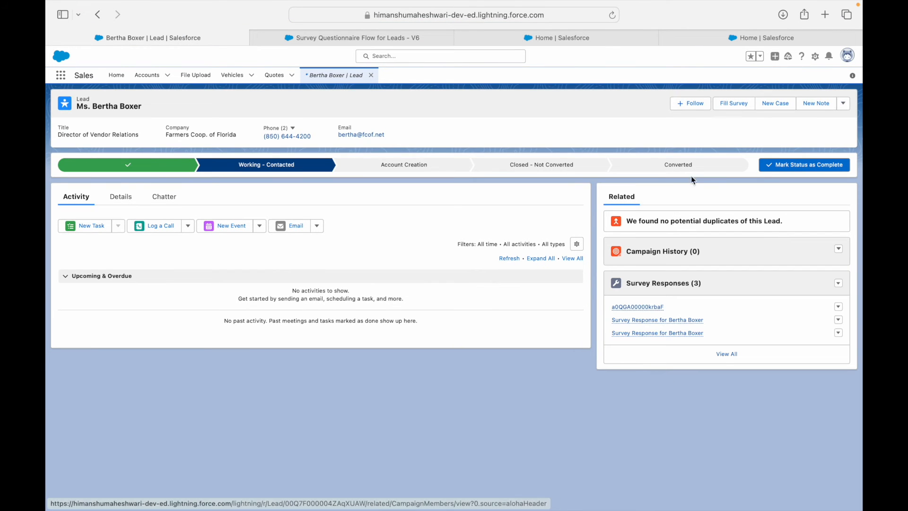
click(720, 107)
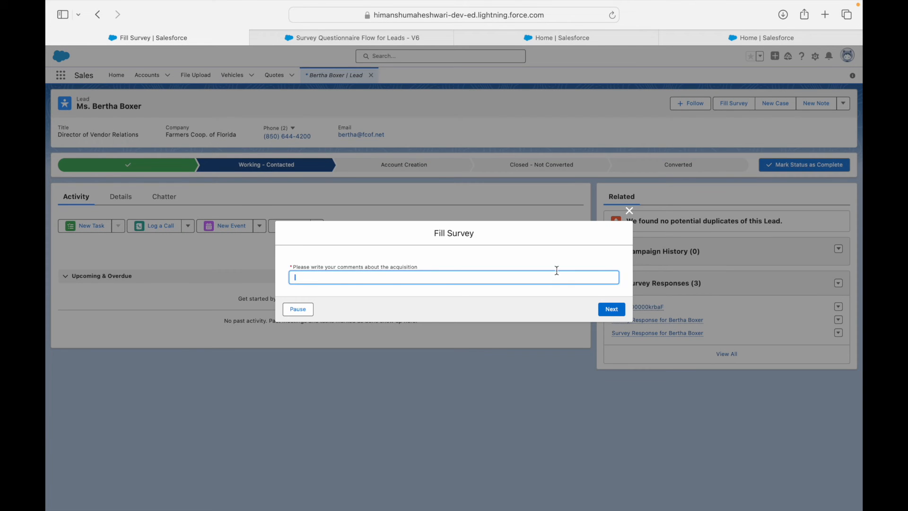
click(629, 211)
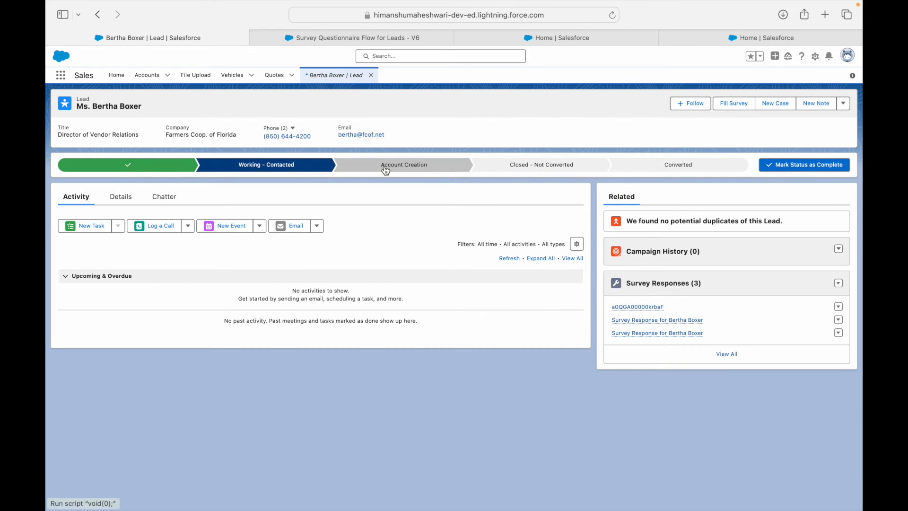
Step: Go to the Home page and search apps for 'Pau' and 'Flow' without opening anything
click(117, 77)
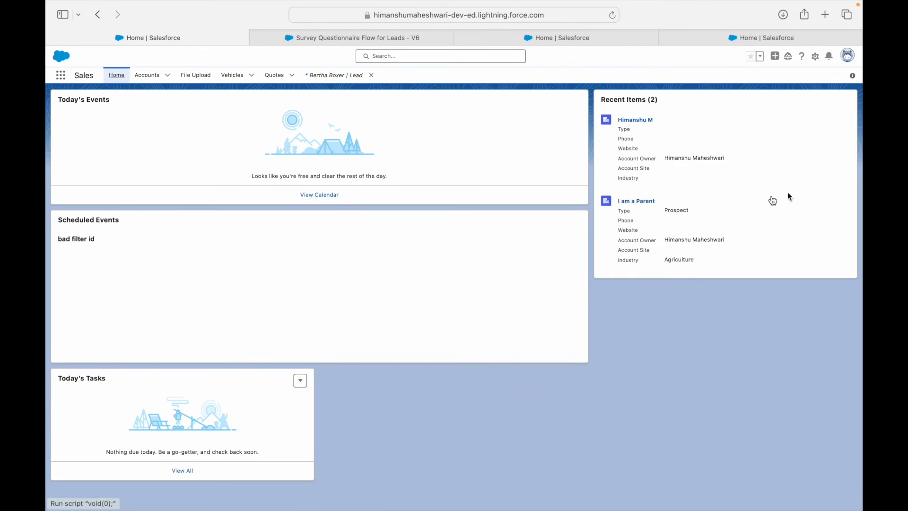
click(61, 76)
text(Pau)
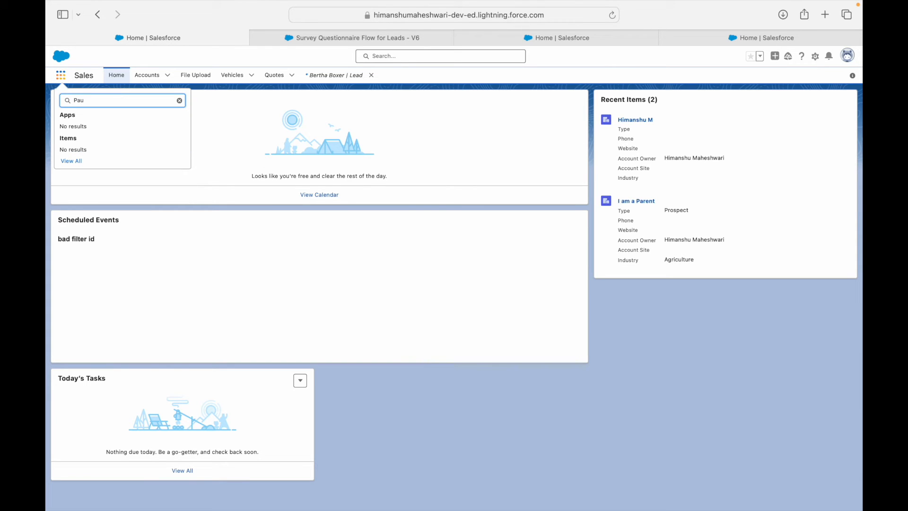
key(BackSpace)
key(BackSpace)
key(BackSpace)
text(Flow)
key(BackSpace)
key(BackSpace)
key(BackSpace)
key(BackSpace)
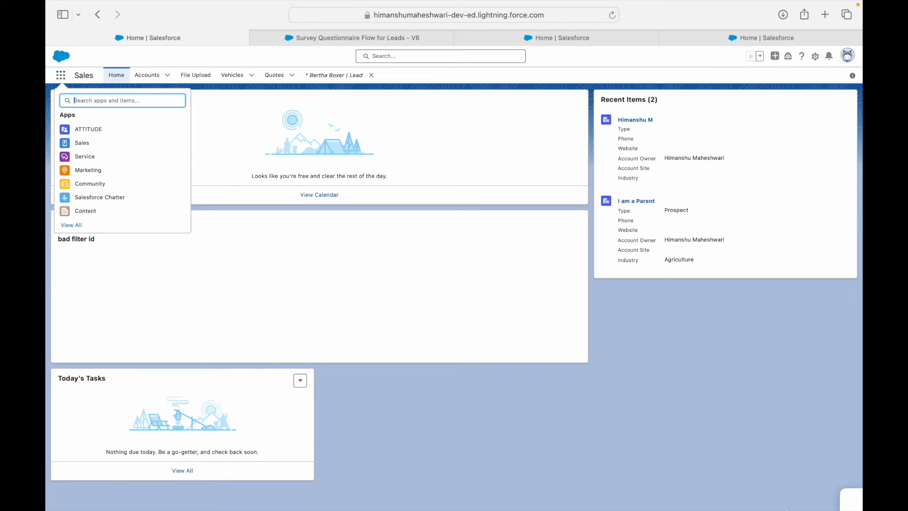
click(658, 354)
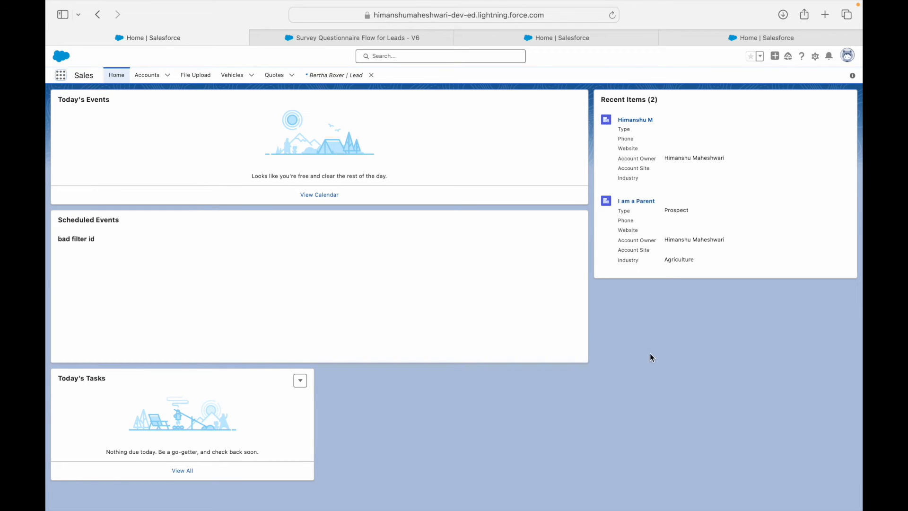
click(814, 59)
Step: Place Paused Flow Interviews in the Home page's top-right region, save after a connection error, and exit
click(770, 162)
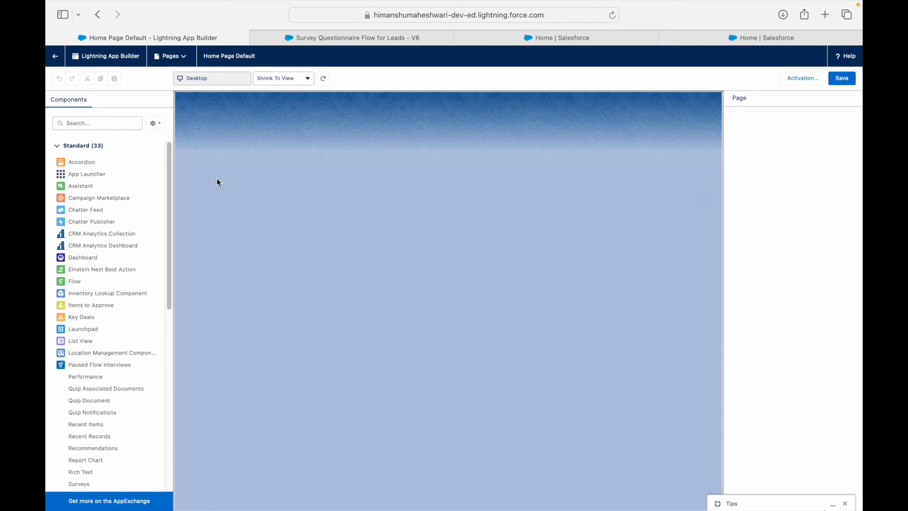
click(97, 123)
text(Flow)
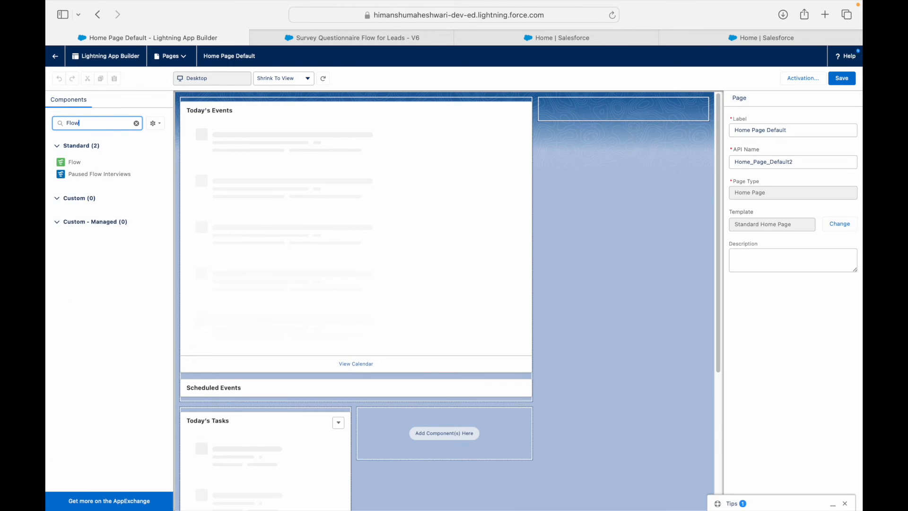
drag(87, 177, 611, 124)
click(849, 78)
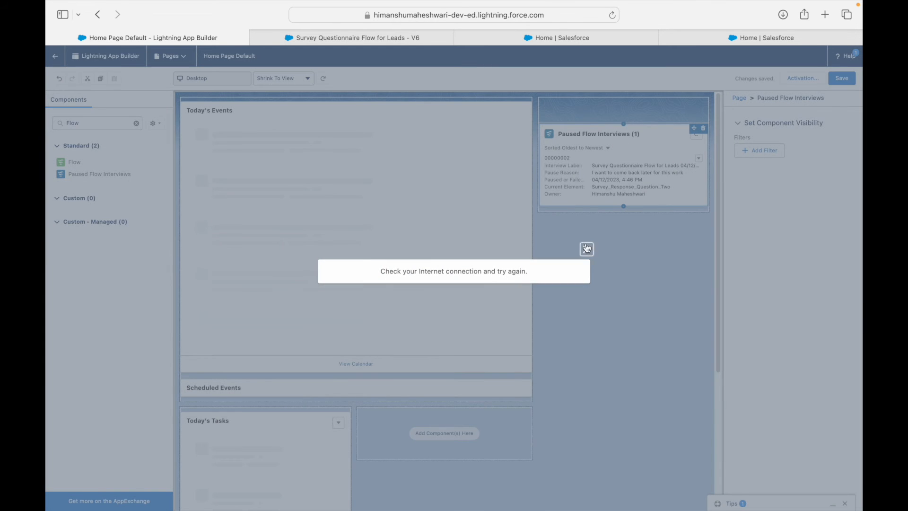
click(587, 249)
click(845, 81)
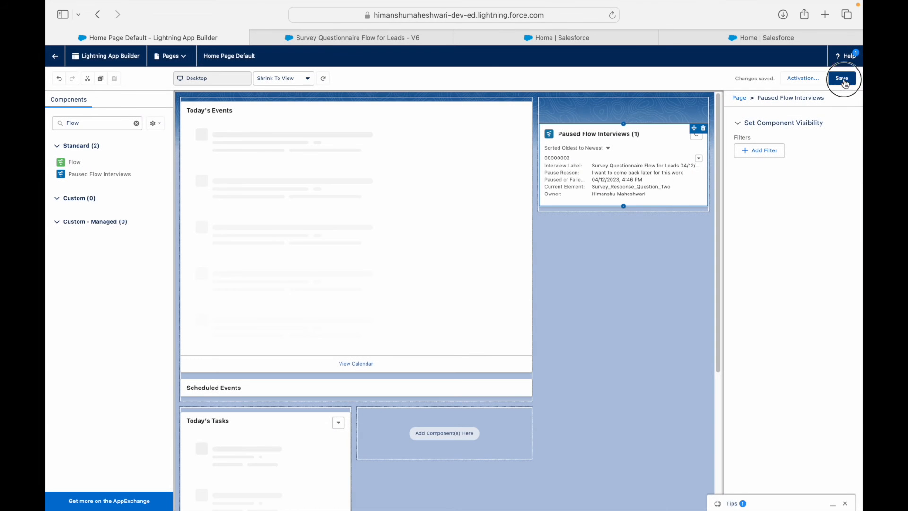
click(56, 58)
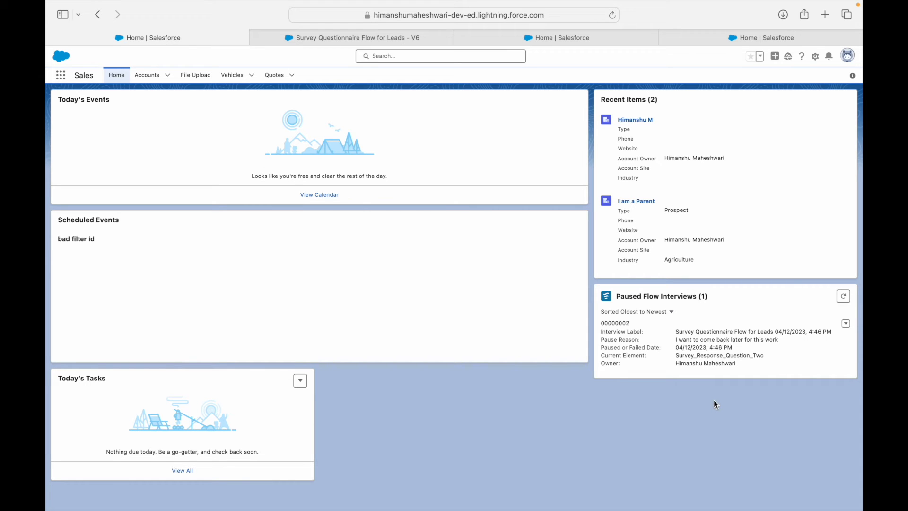
Step: Review the survey flow in Flow Builder, dismiss the issues warning, then reload the Sales Home page
click(261, 39)
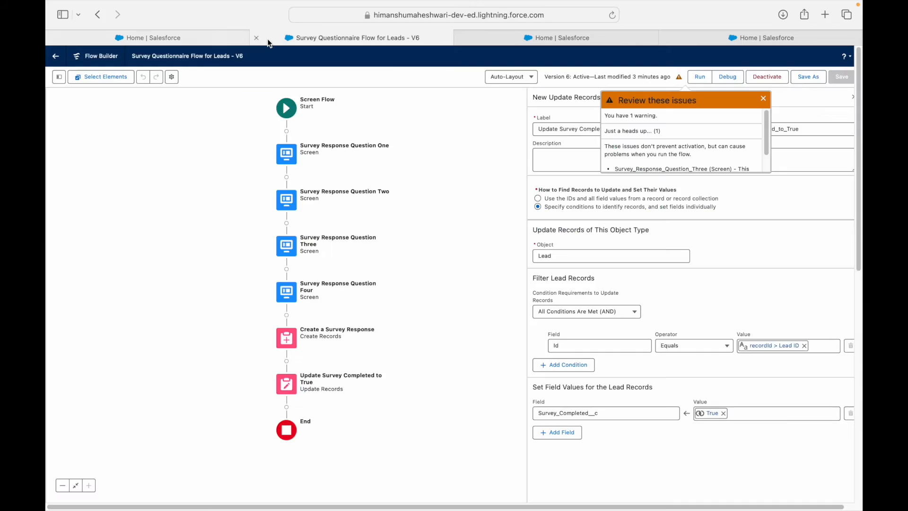
click(764, 99)
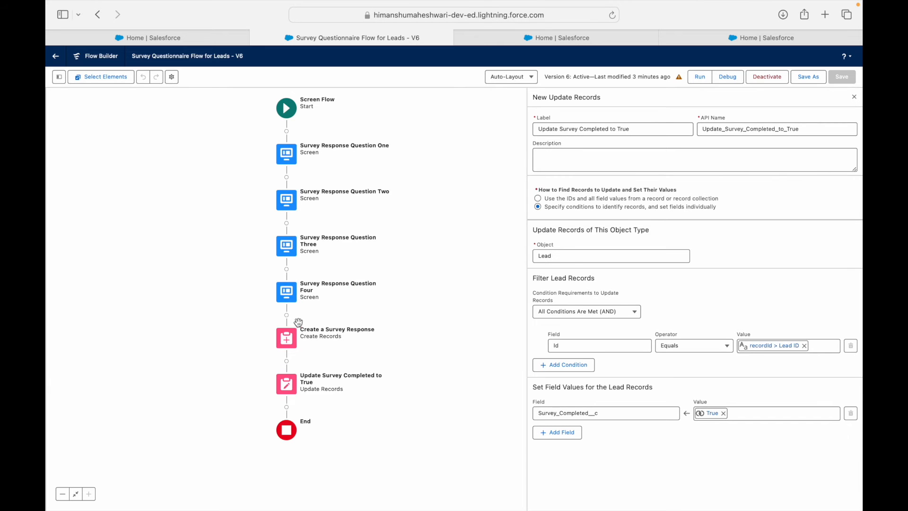
click(591, 38)
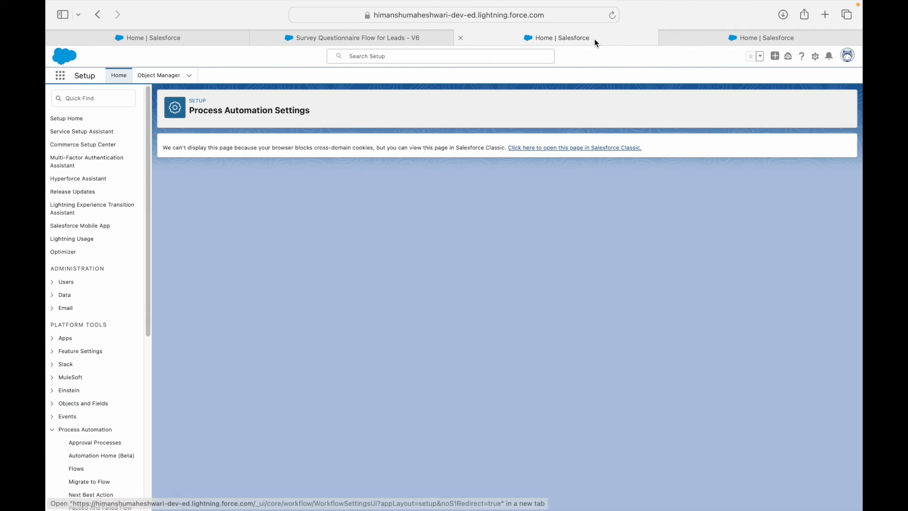
click(163, 39)
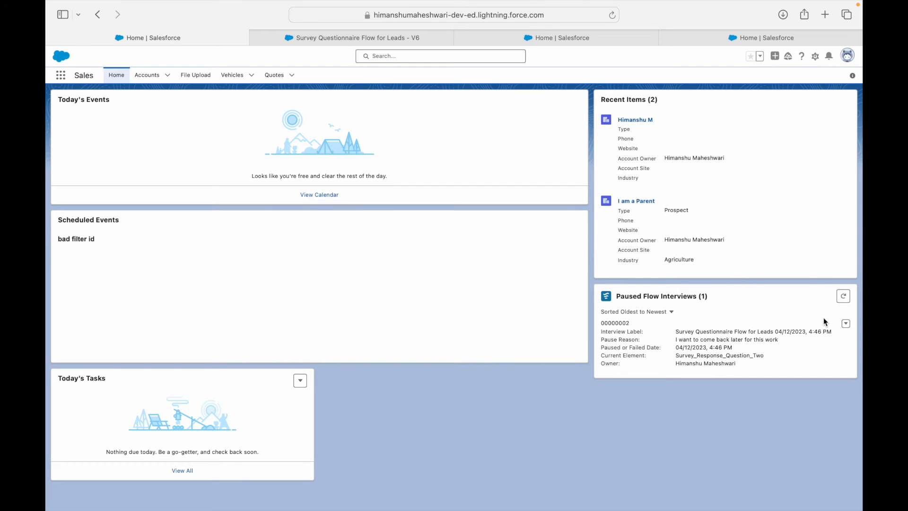
click(116, 75)
click(61, 78)
text(lead)
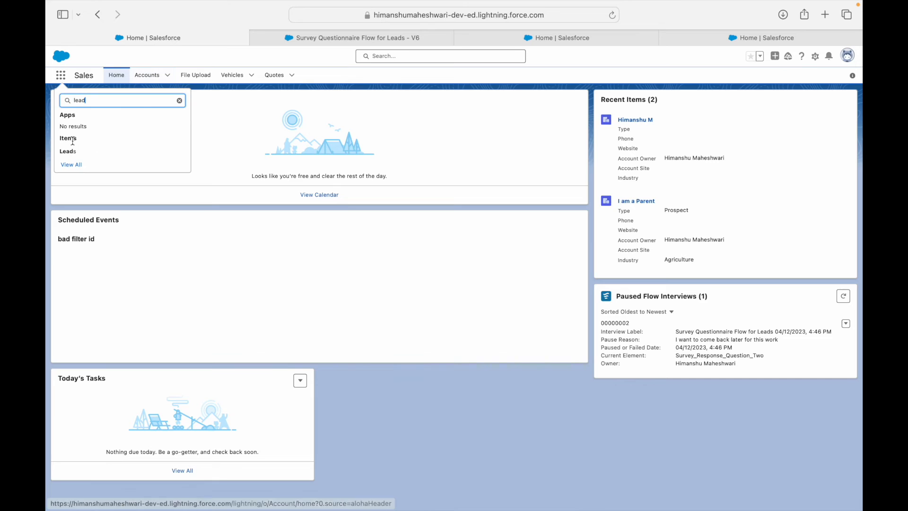
click(142, 149)
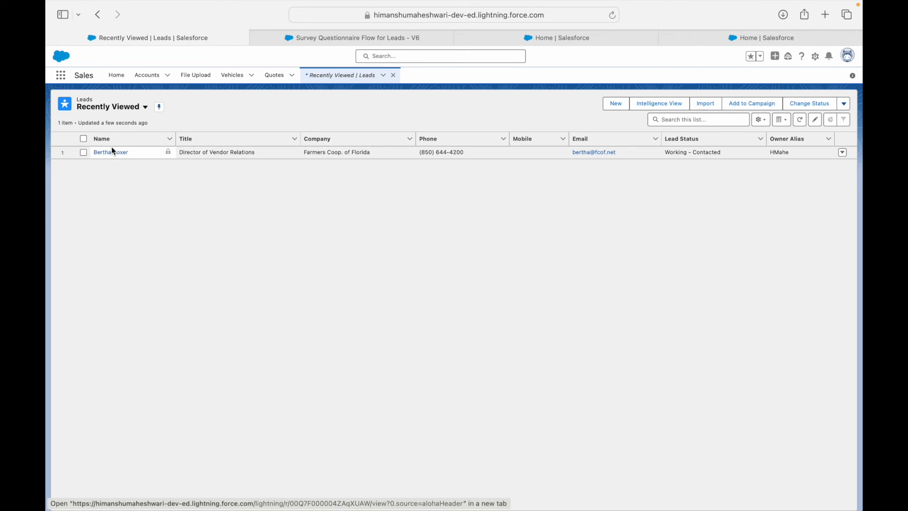
click(113, 151)
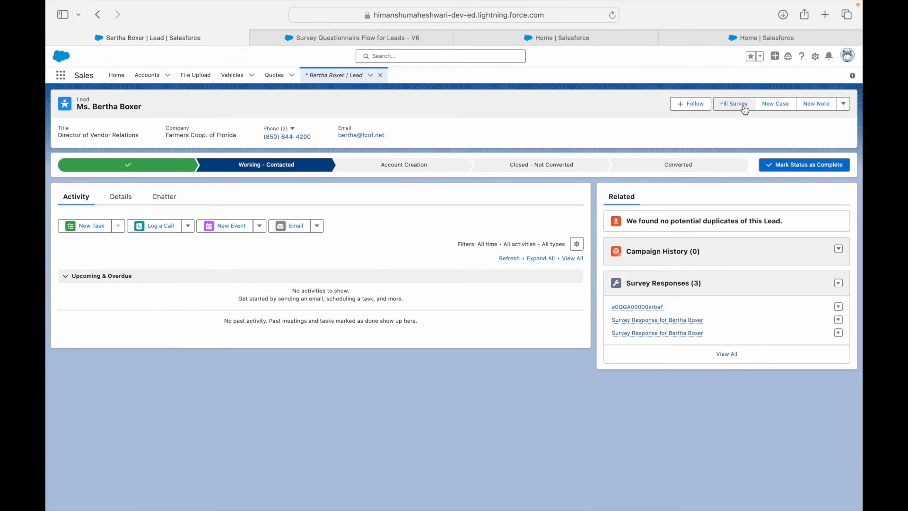
click(736, 106)
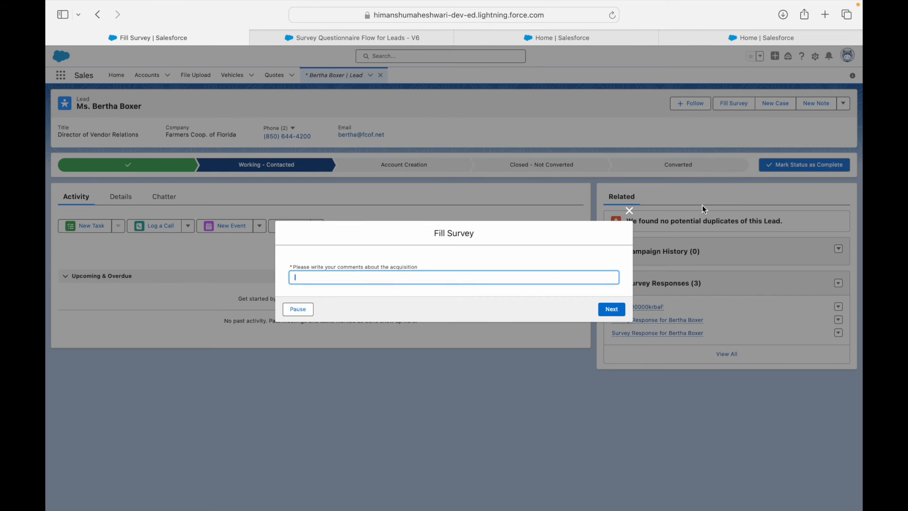
click(629, 211)
click(120, 77)
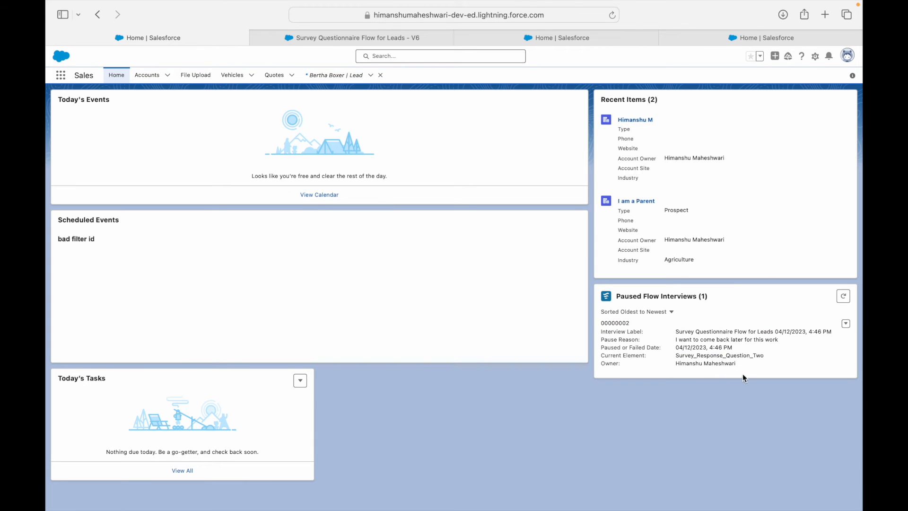
Step: Resume the paused survey from Paused Flow Interviews and submit the Deal Size answer
click(846, 323)
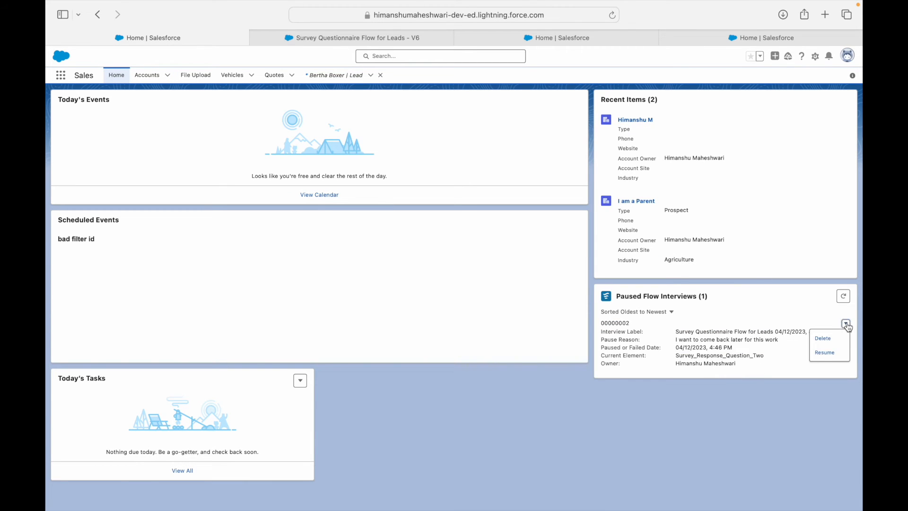
click(825, 353)
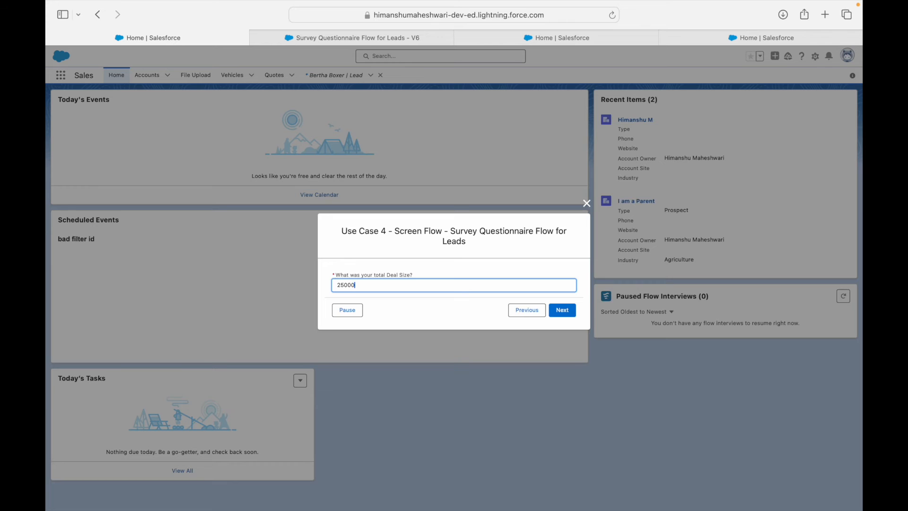
click(420, 337)
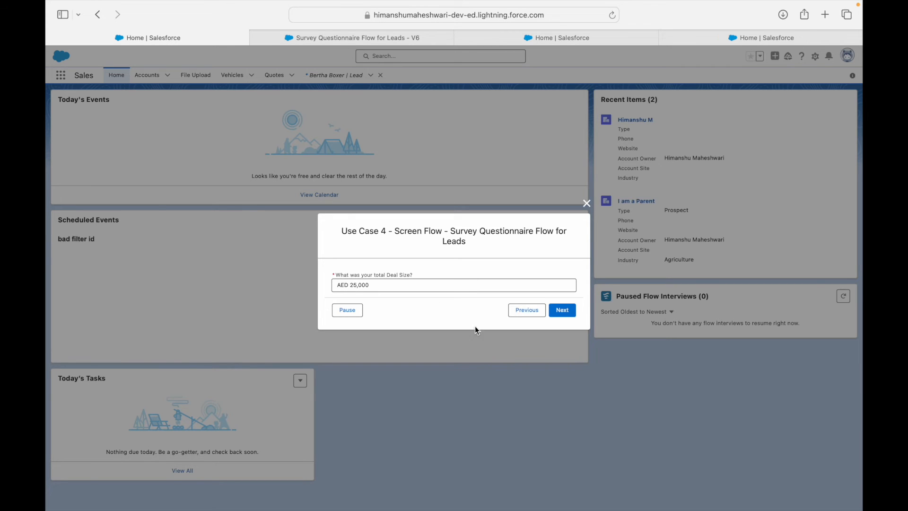
drag(372, 273, 414, 272)
click(436, 274)
Step: Check the Deal Size value 25000, then step back to comments and forward to Deal Size
click(377, 288)
double_click(345, 284)
click(400, 283)
click(516, 310)
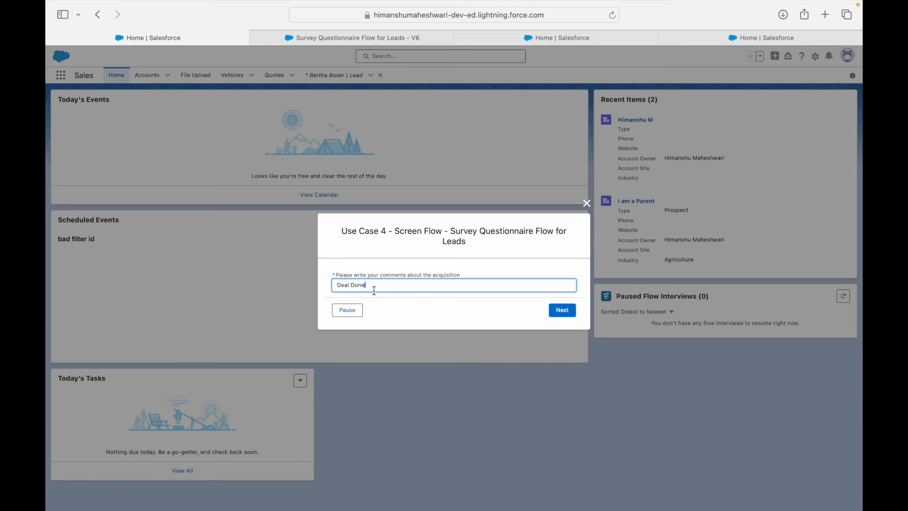
click(553, 310)
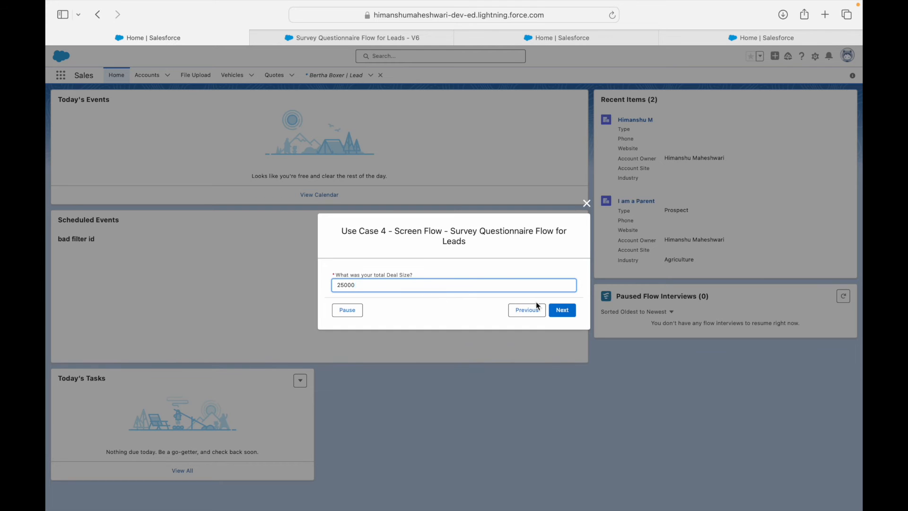
Step: Enter a contact e-mail address and advance to the rating question
click(561, 311)
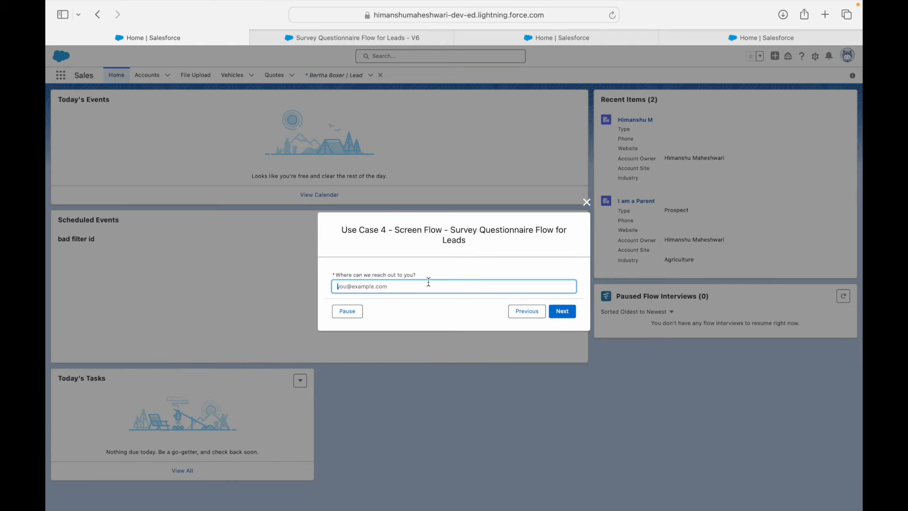
click(561, 313)
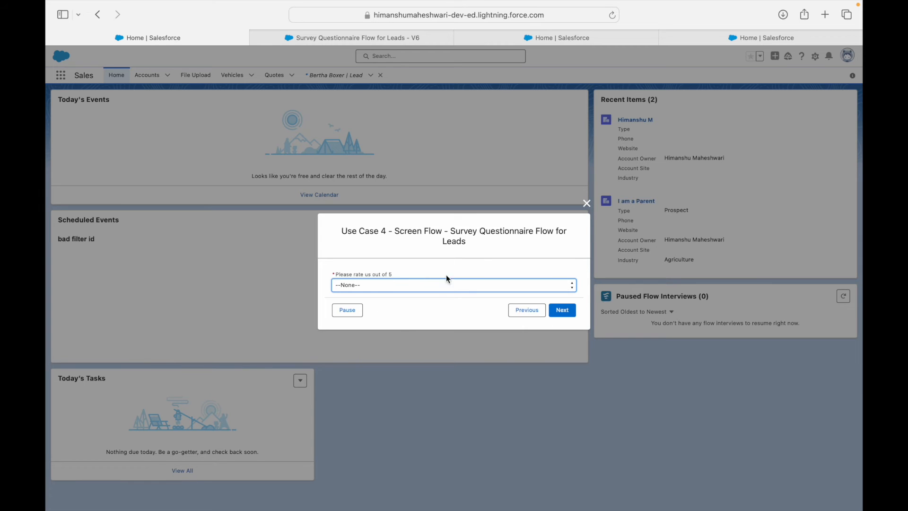
Step: Pause the survey with reason 'Need to come back later with full documents'
click(351, 315)
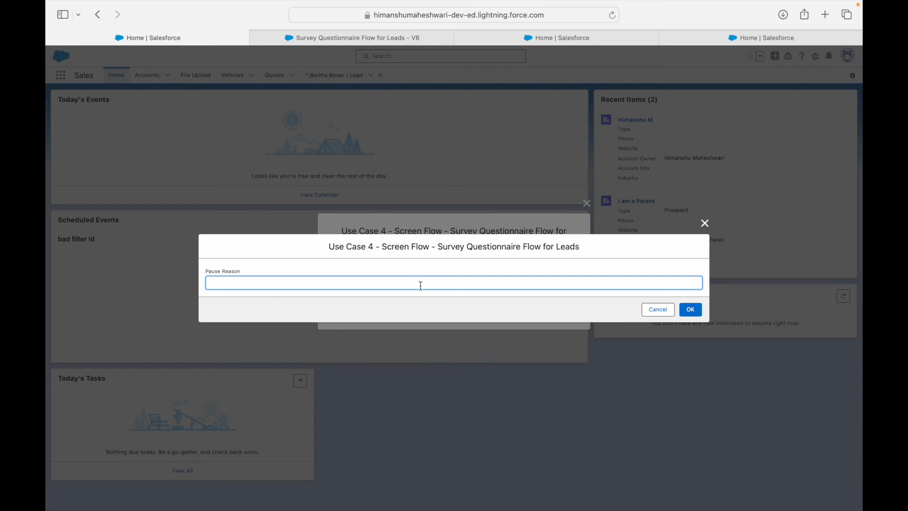
text(Need to come back later with full documents)
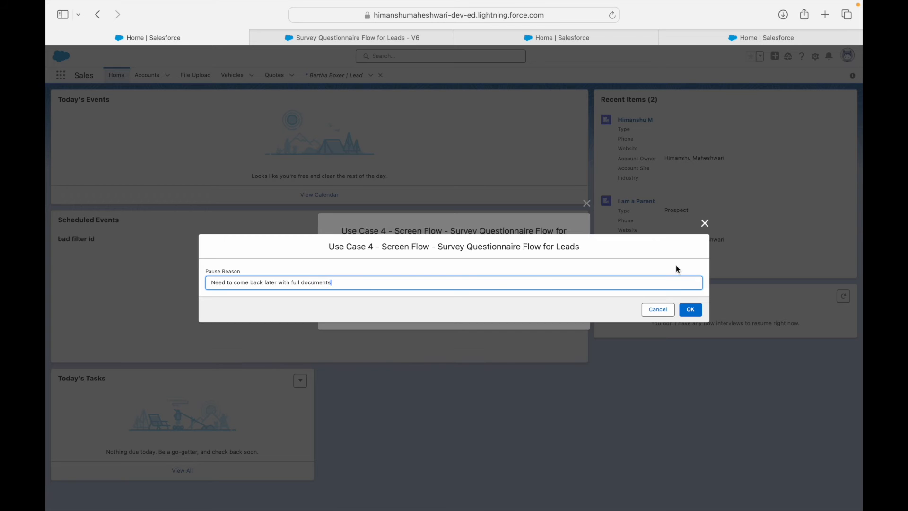
click(690, 310)
click(564, 312)
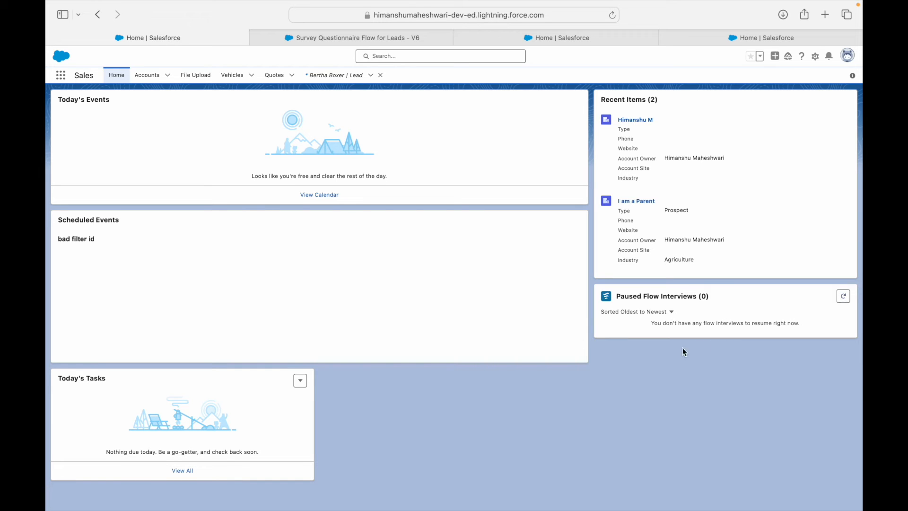
Step: Refresh Paused Flow Interviews and resume the paused survey
click(843, 296)
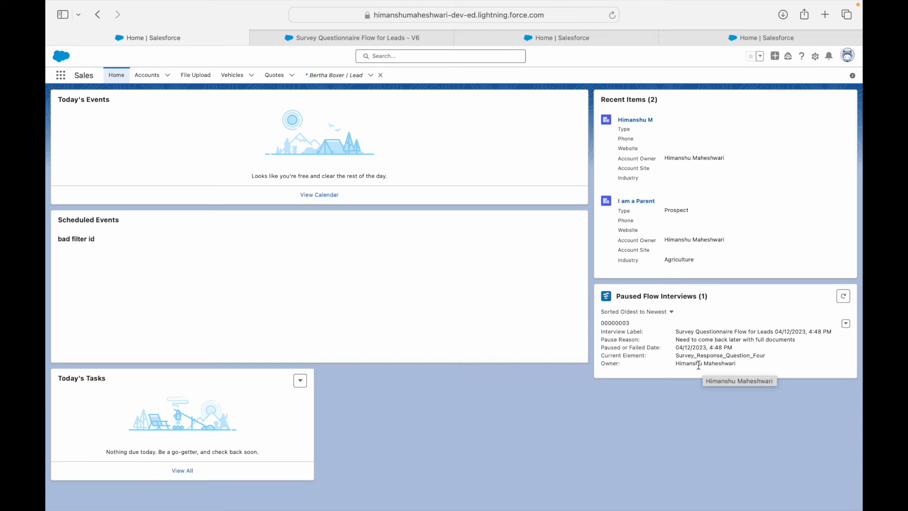
click(845, 323)
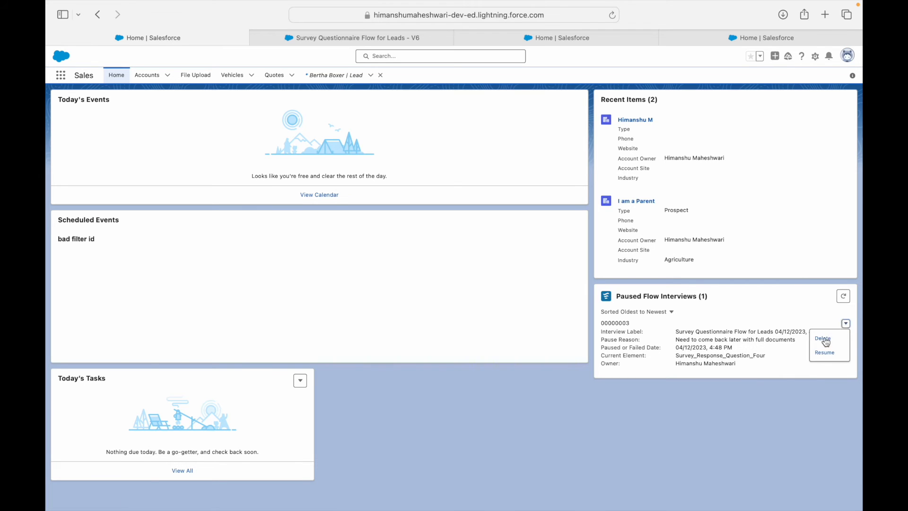
click(826, 352)
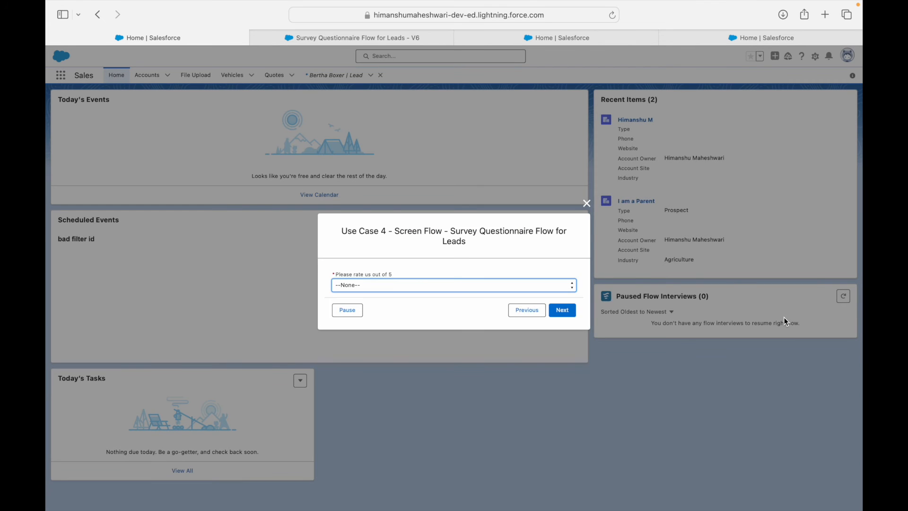
Step: Return to the rating question, choose a rating of 3, and finish the survey
click(373, 285)
click(375, 260)
click(514, 310)
click(556, 313)
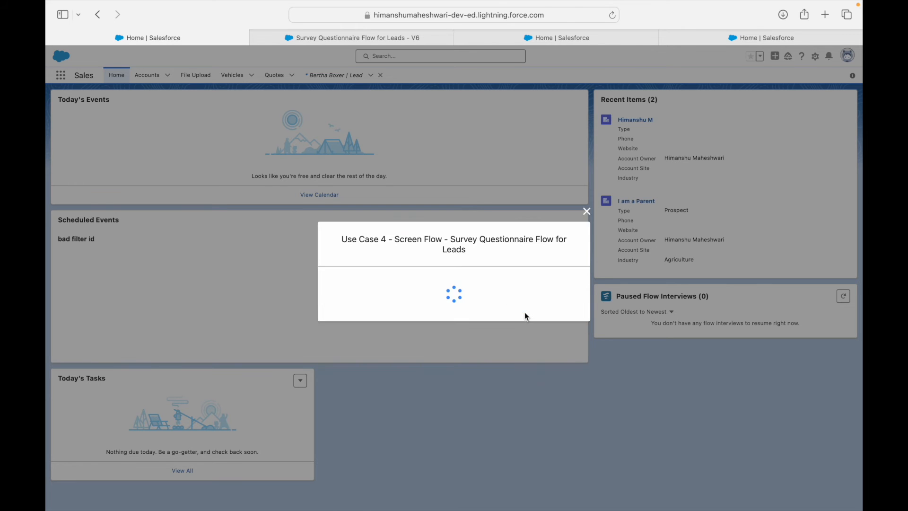
click(566, 311)
click(377, 285)
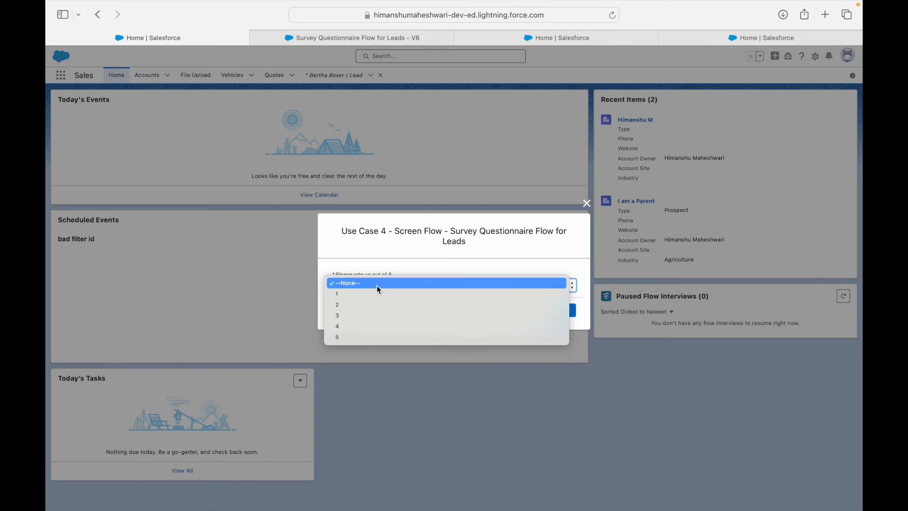
click(400, 315)
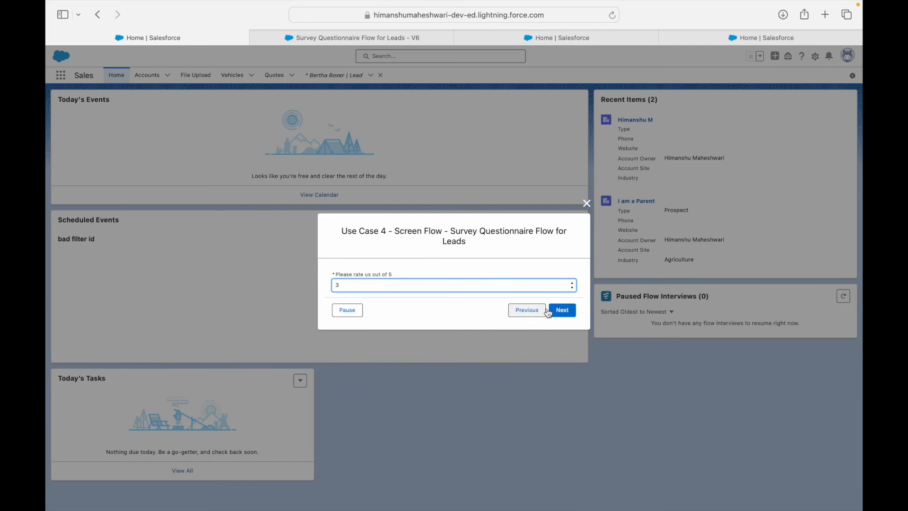
click(563, 310)
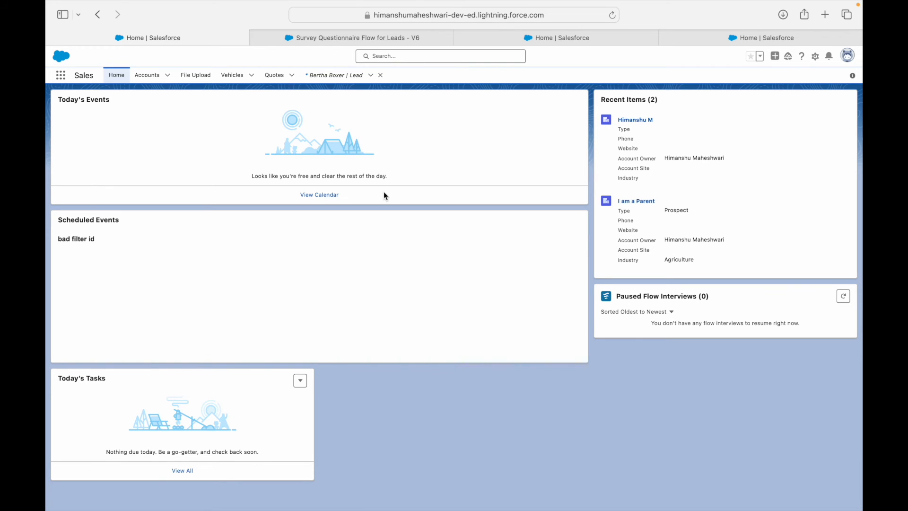
Step: Open the sample lead's Details to verify Survey Completed is ticked, then switch to Keynote
click(337, 75)
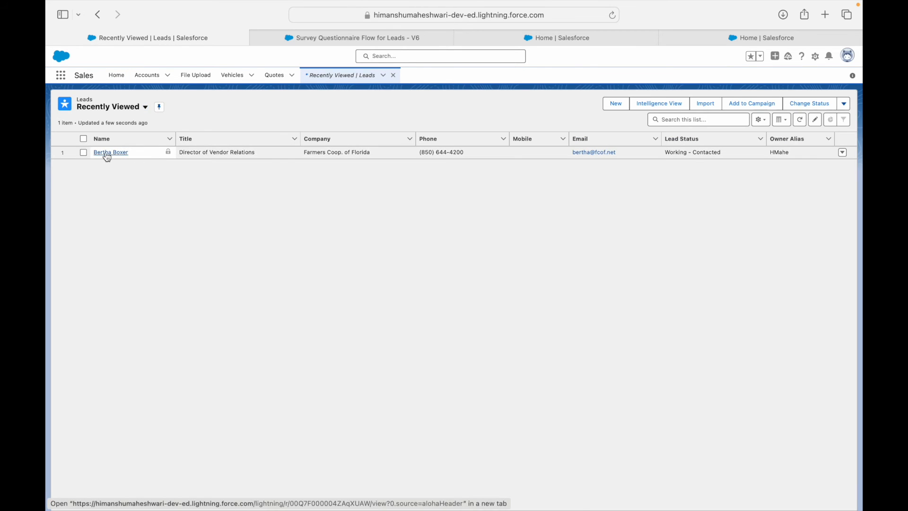
click(108, 153)
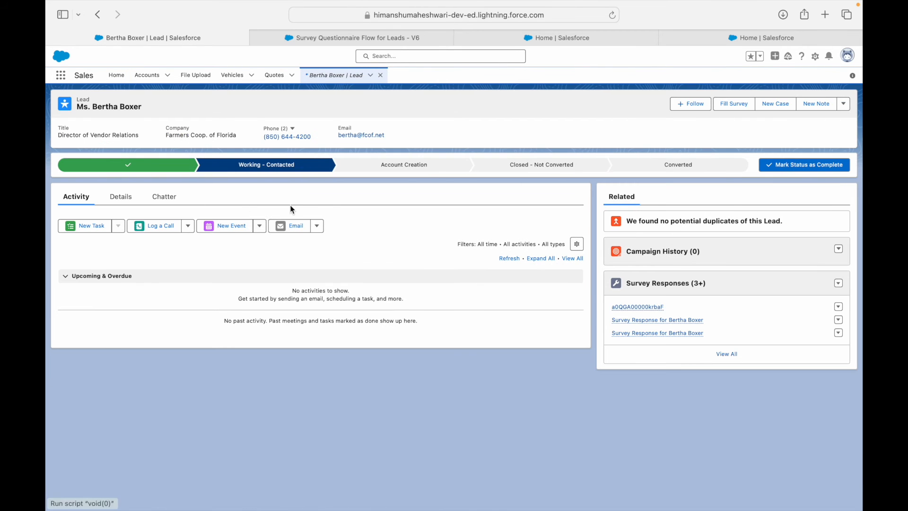
click(121, 197)
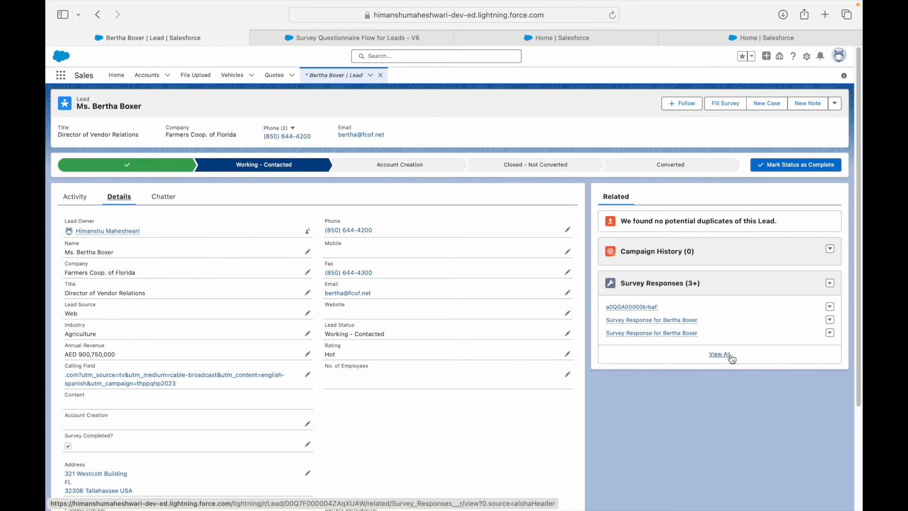
key(ctrl+Right)
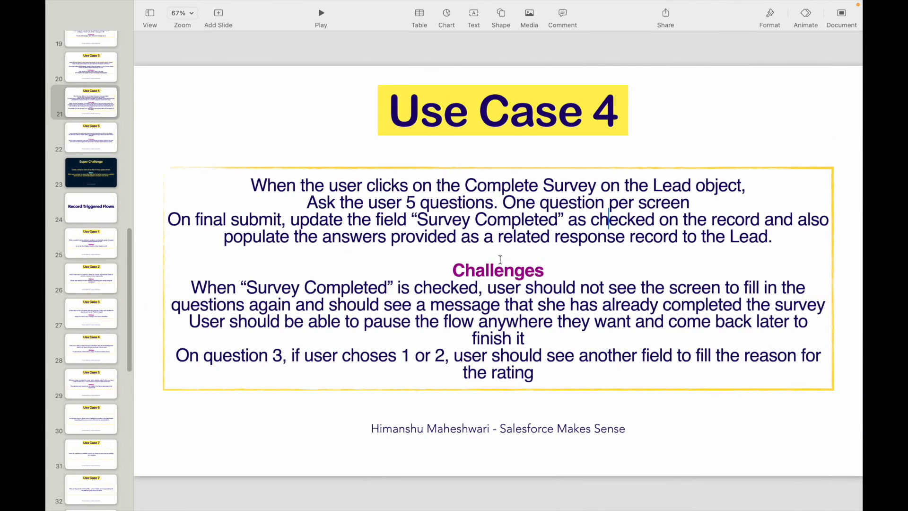
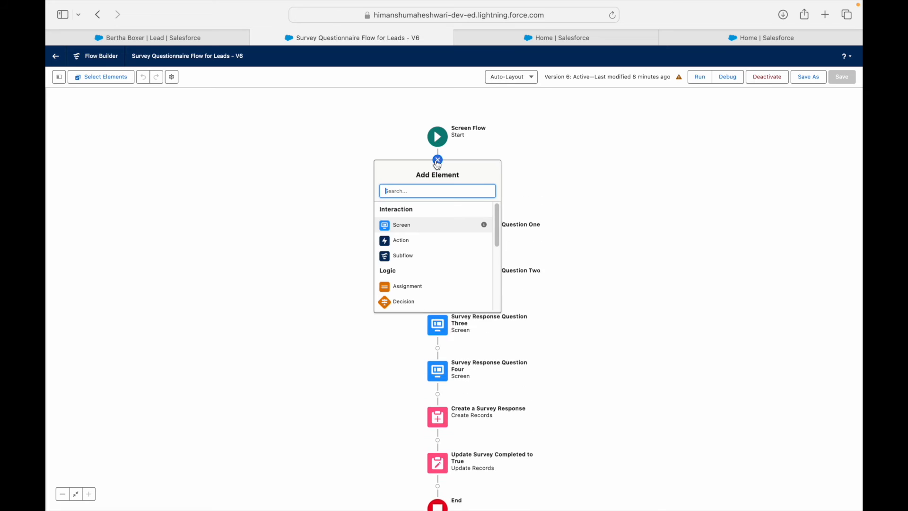
Step: Add a Decision after Start labelled 'Is the Survey prefilled?'
text(Decision)
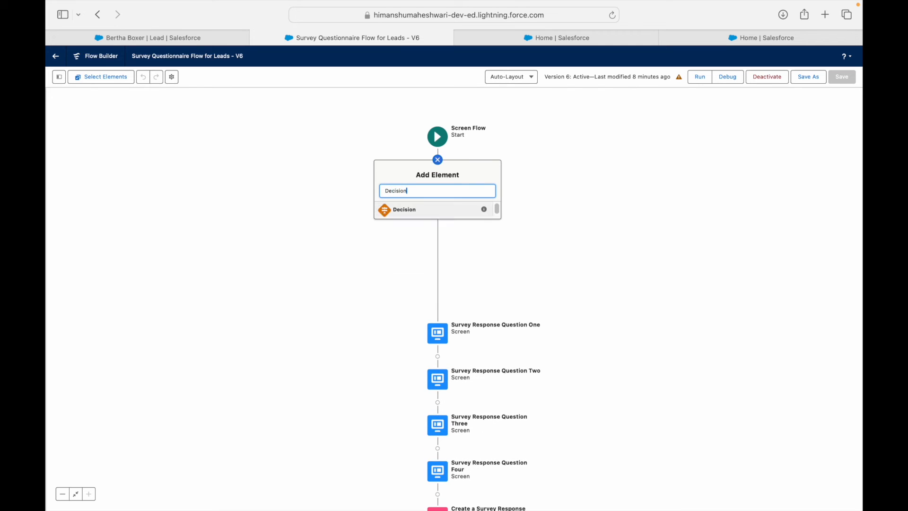
click(415, 211)
text(Is )
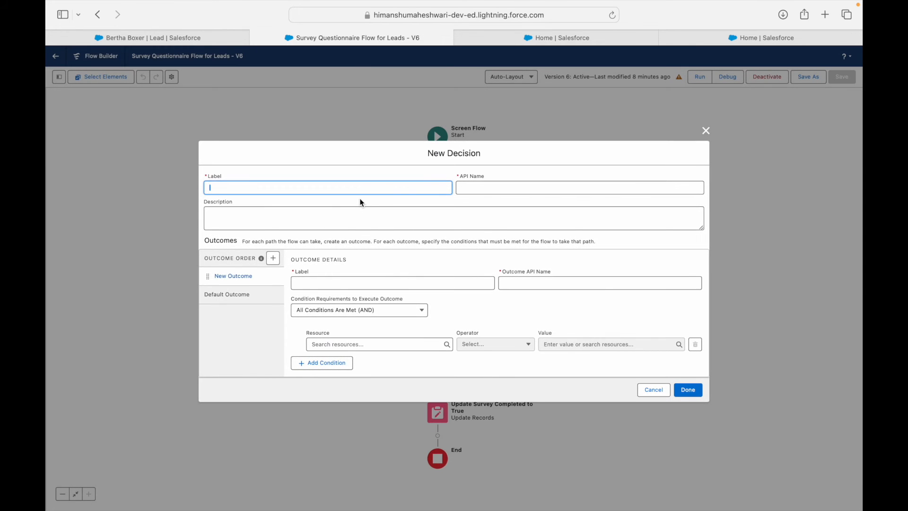
text(the Survey prefilled?)
key(Tab)
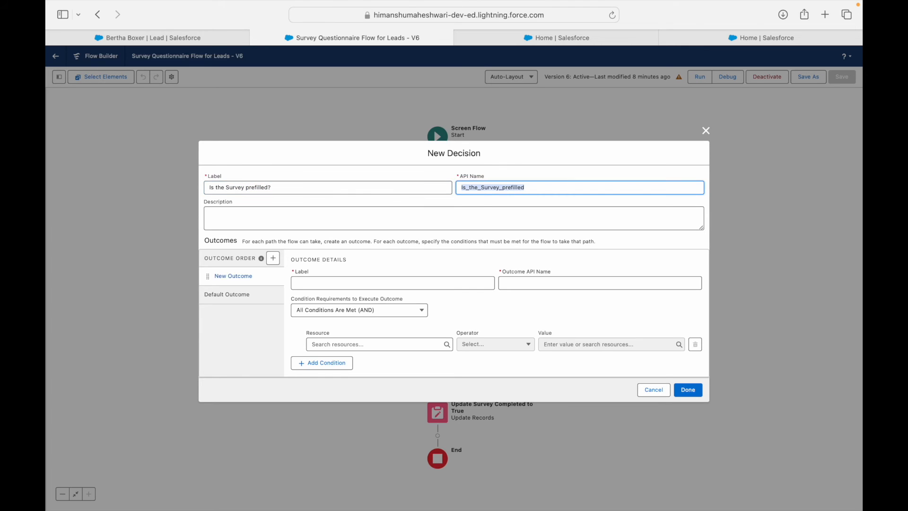
Step: Add outcome 'Yes, it is already completed' when recordId.Survey_Completed__c equals True
click(333, 284)
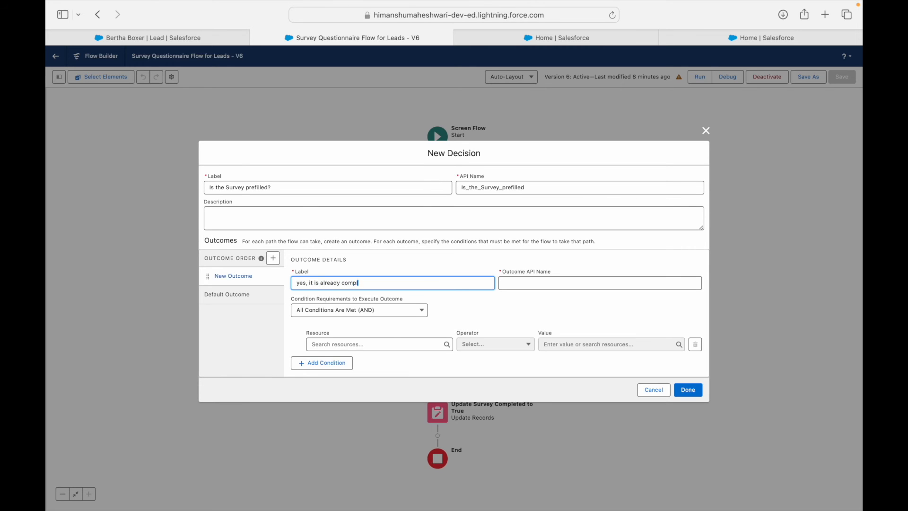
click(514, 304)
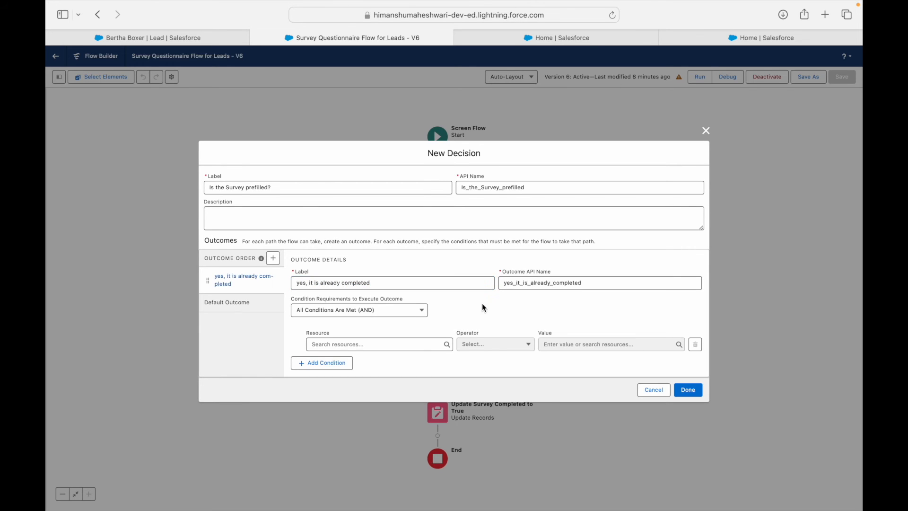
click(299, 282)
key(BackSpace)
text(Y)
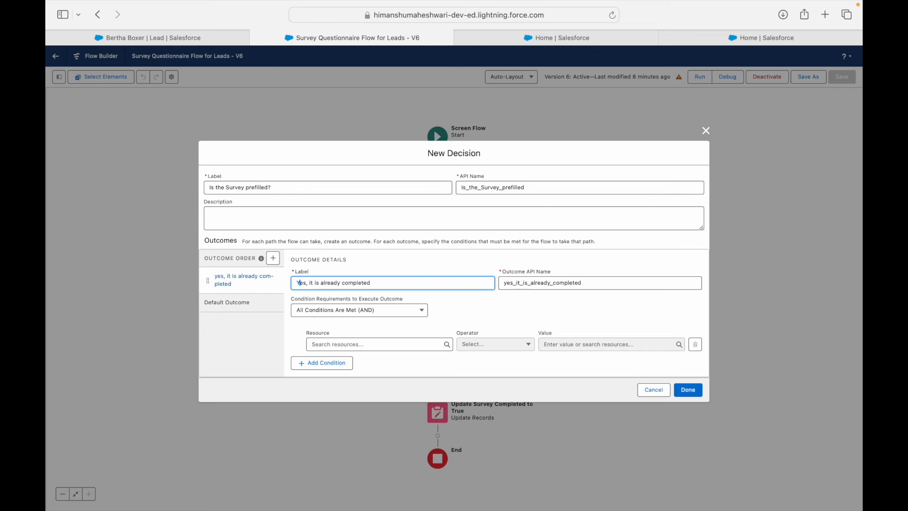
click(350, 344)
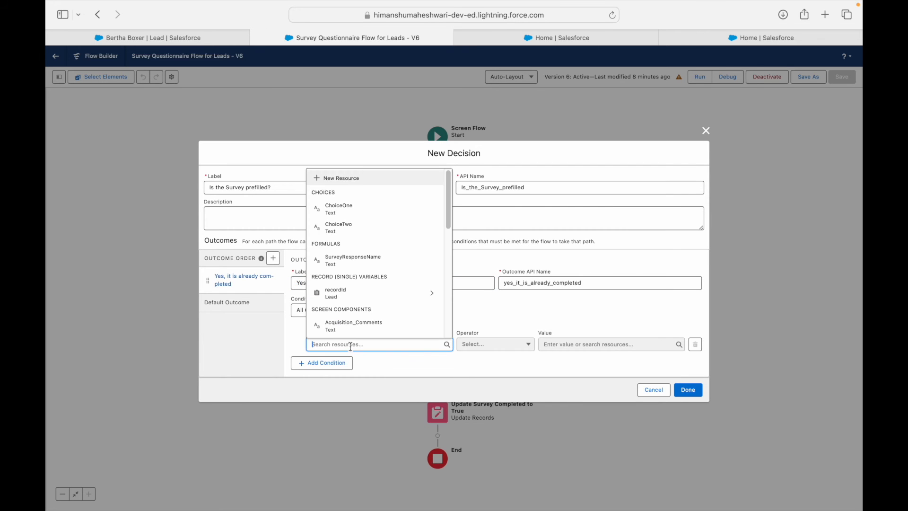
text(record)
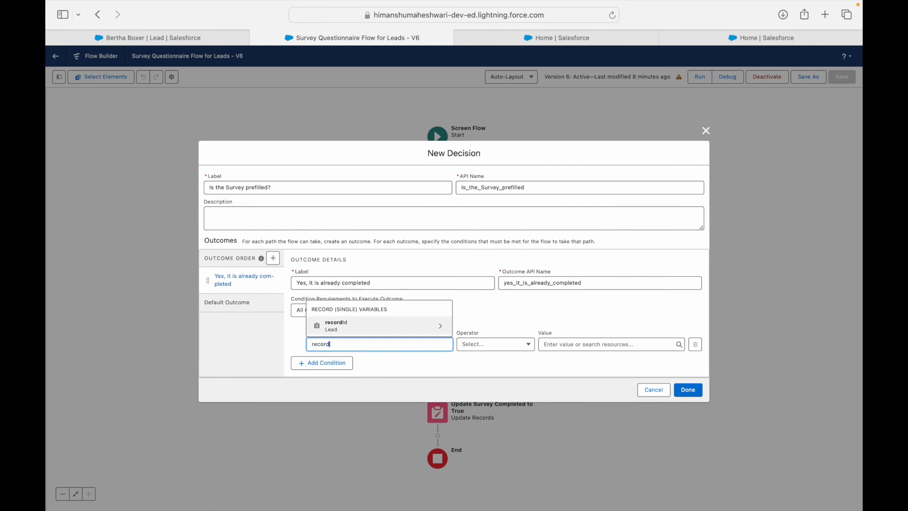
text(Id.Survey)
key(Down)
key(Return)
click(567, 349)
text(true)
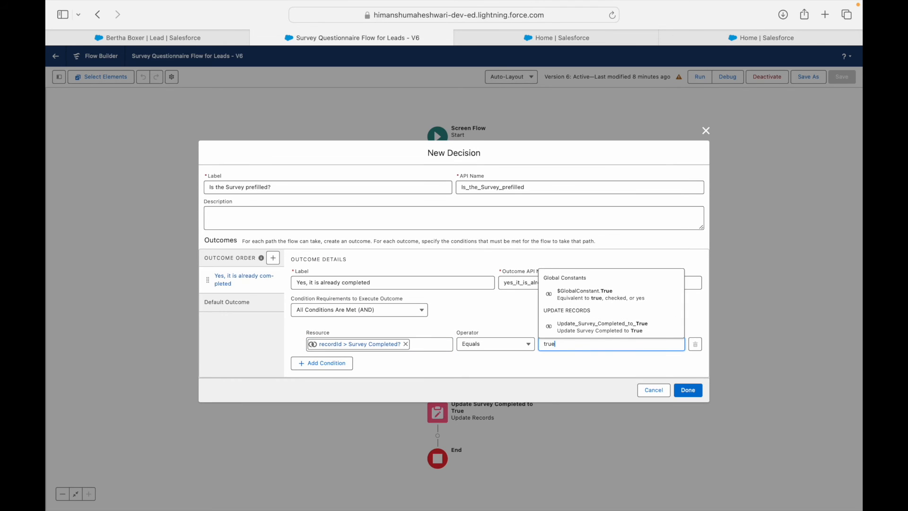
click(579, 294)
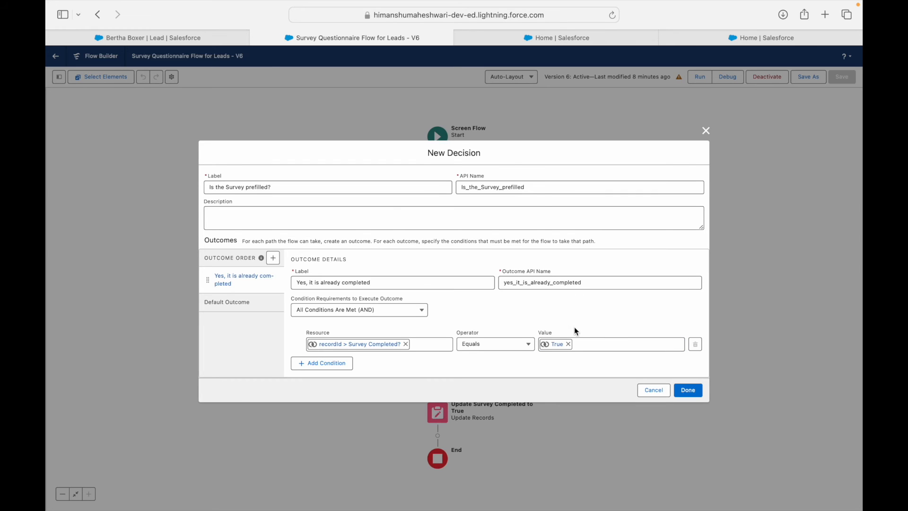
Step: Rename the default outcome to 'No, it is not completed' and save the decision
click(232, 302)
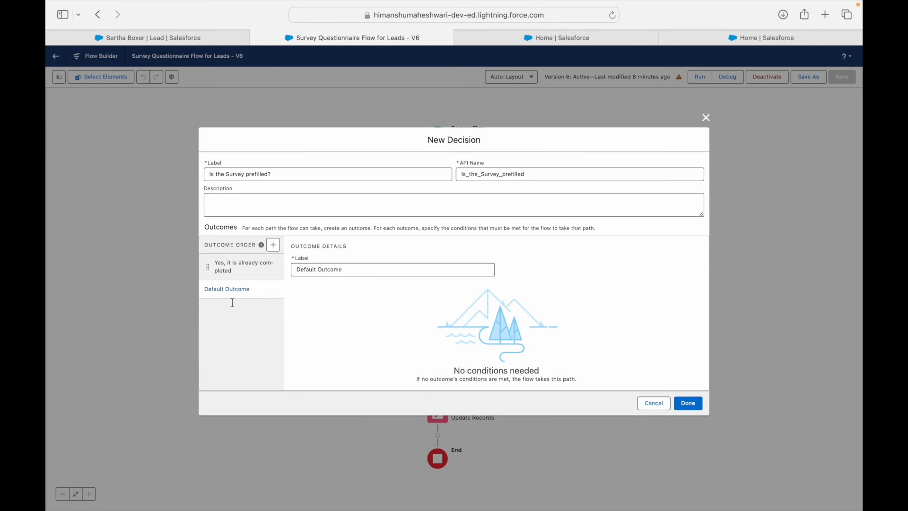
triple_click(350, 276)
text(No, it is not completed)
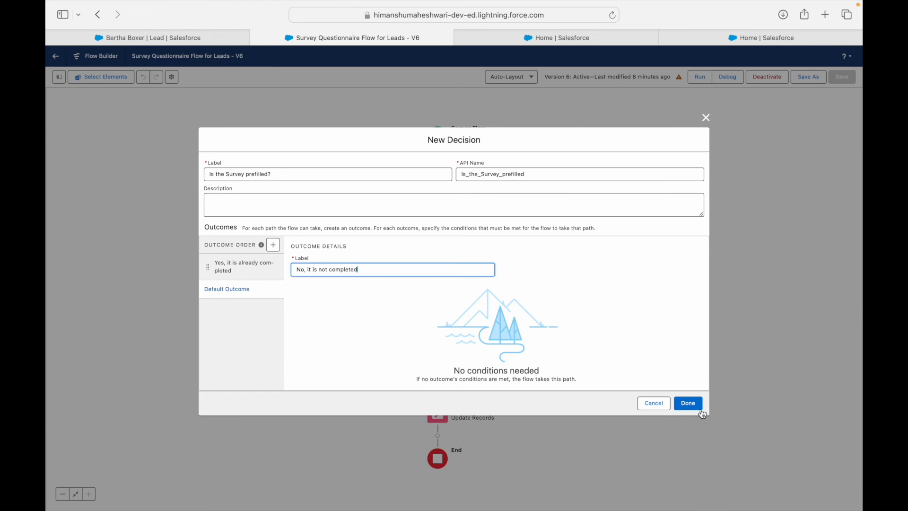
click(697, 405)
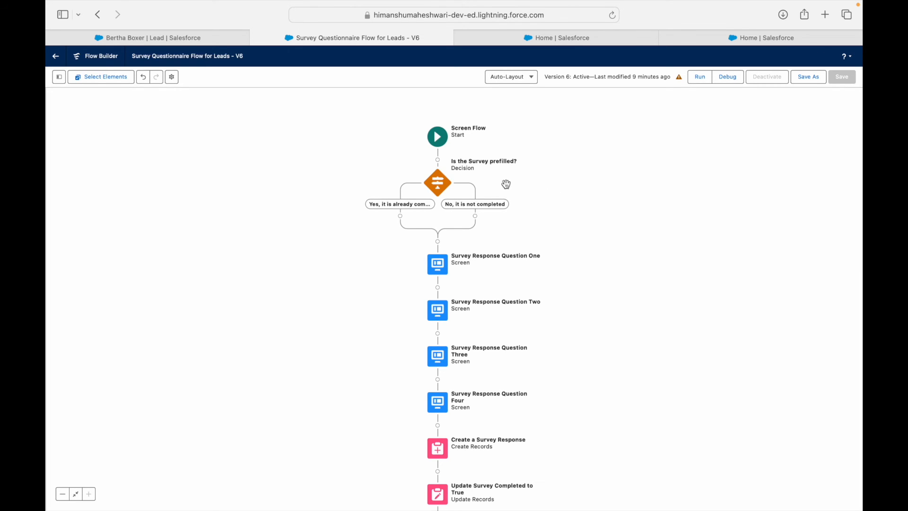
drag(595, 221, 603, 157)
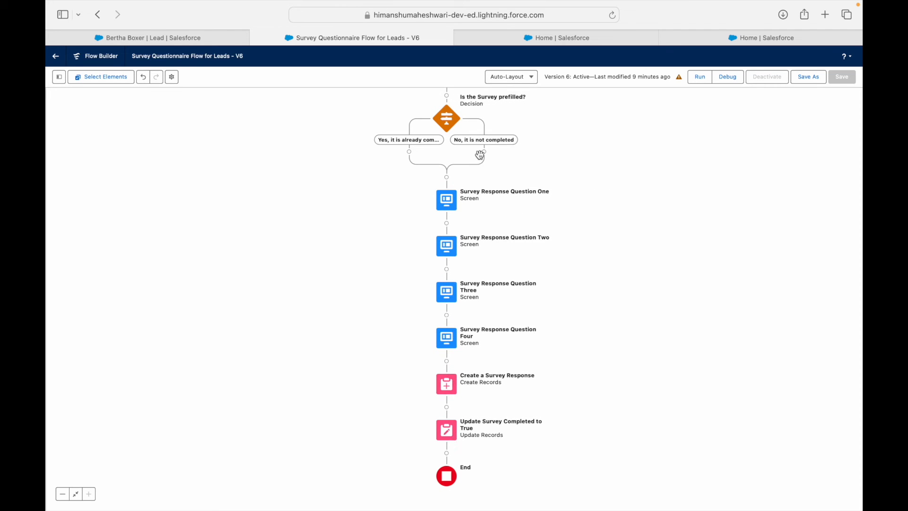
click(94, 82)
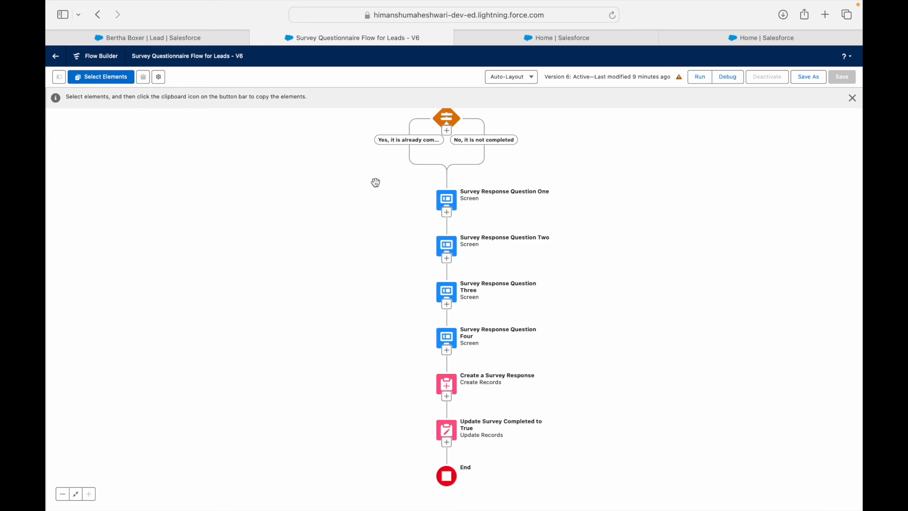
click(447, 212)
click(447, 259)
click(447, 305)
click(447, 350)
click(447, 397)
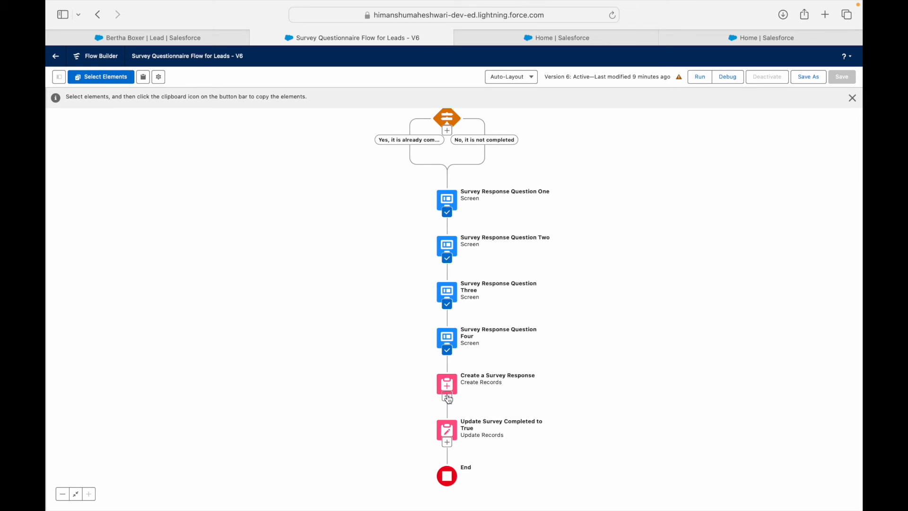
click(447, 442)
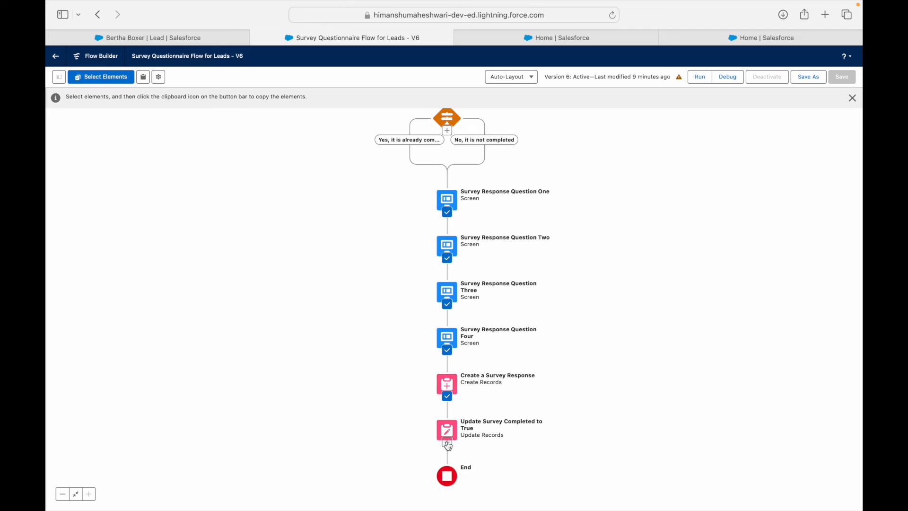
click(163, 81)
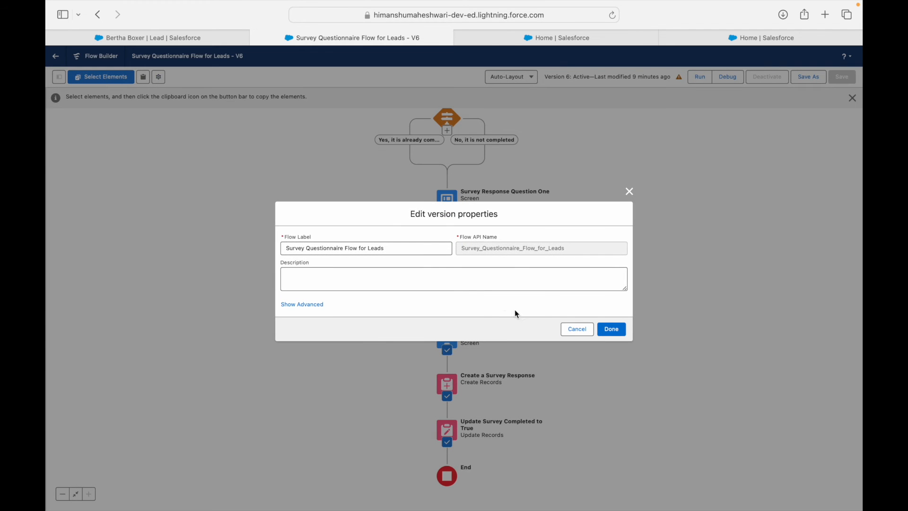
click(576, 329)
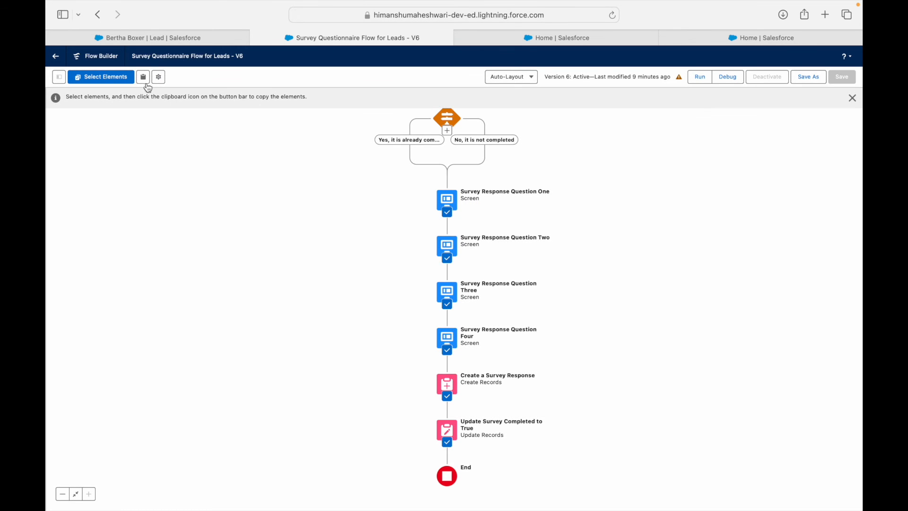
click(145, 80)
click(484, 151)
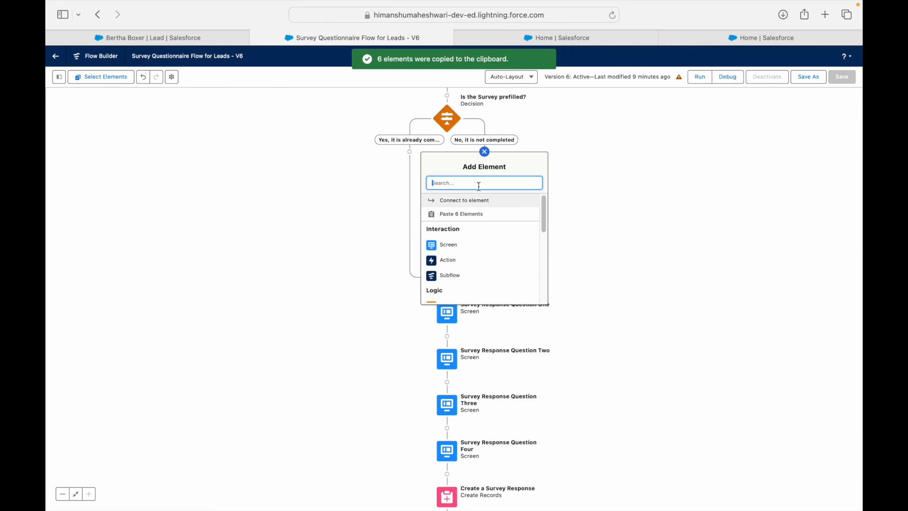
click(467, 214)
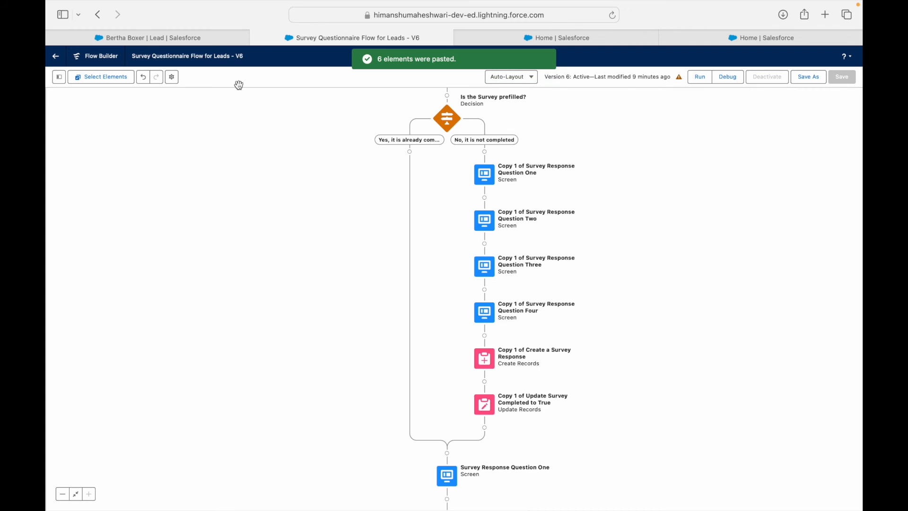
click(144, 77)
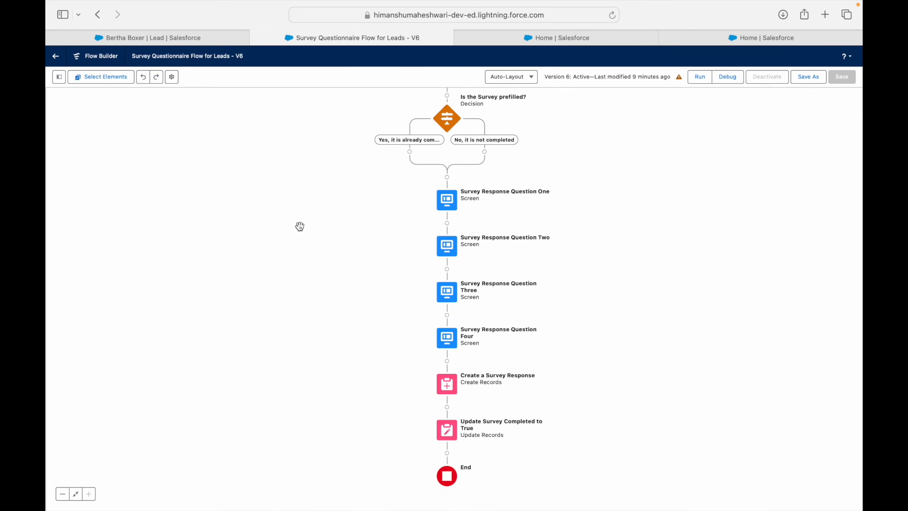
Step: Move Question One, Two and Three into the 'No, it is not completed' branch
click(452, 207)
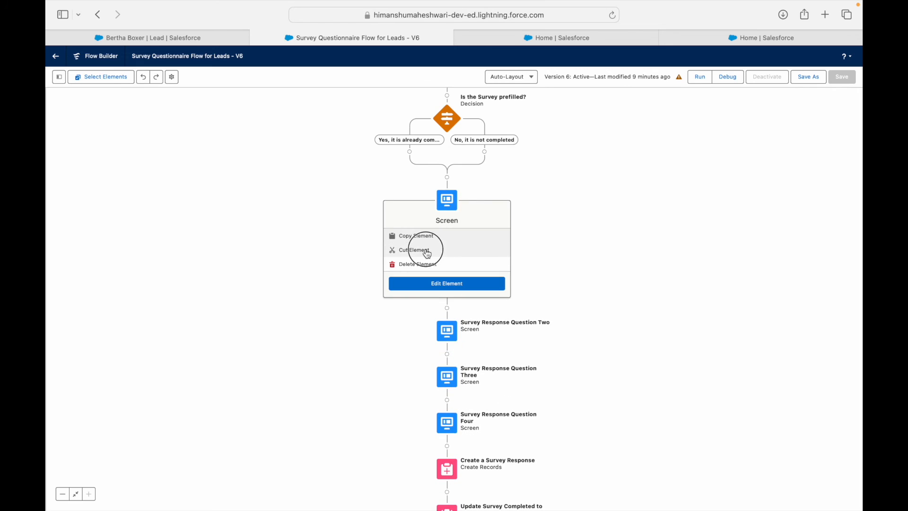
click(454, 251)
click(485, 152)
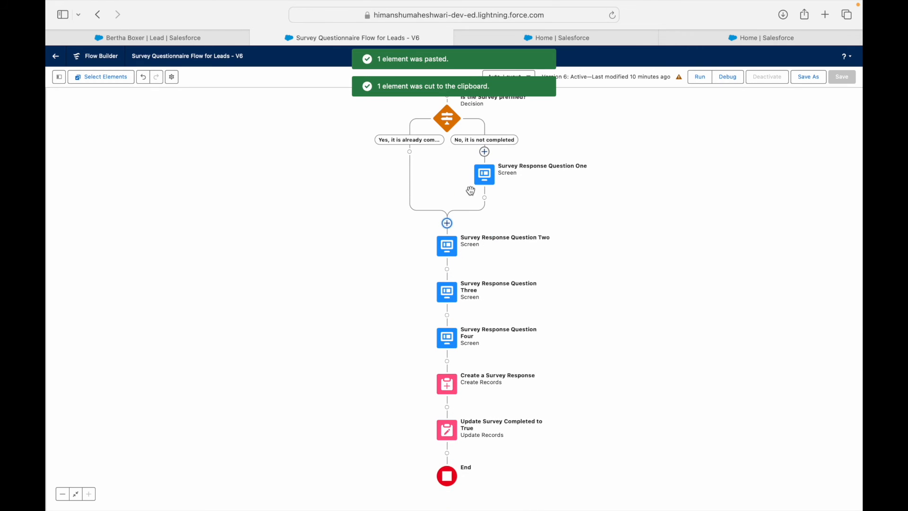
click(451, 255)
click(410, 296)
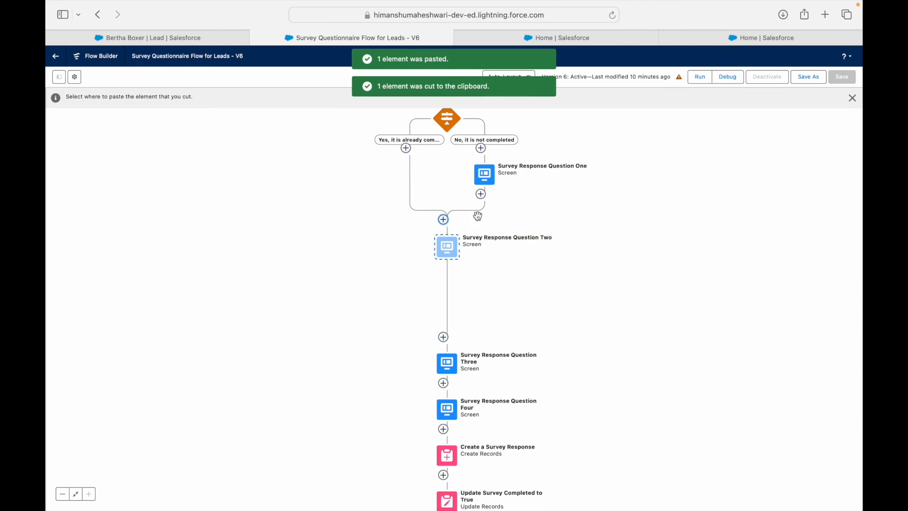
click(486, 198)
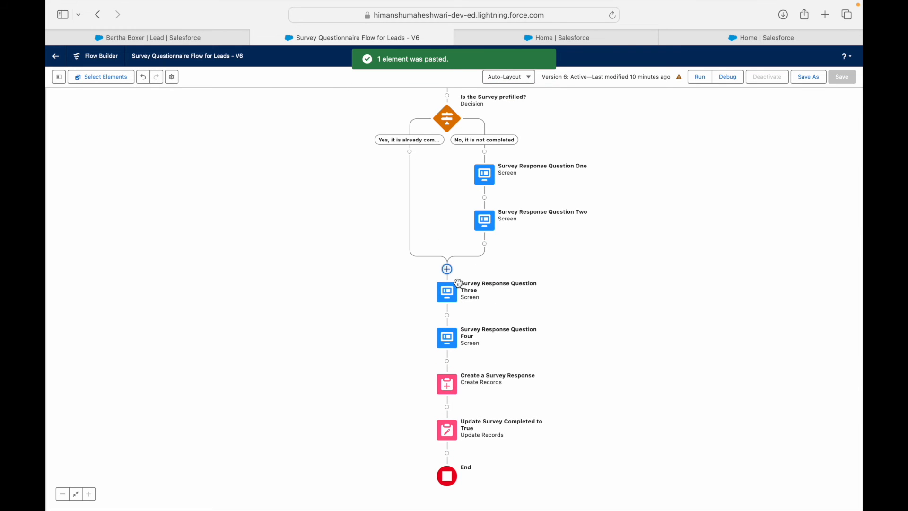
click(444, 296)
click(410, 342)
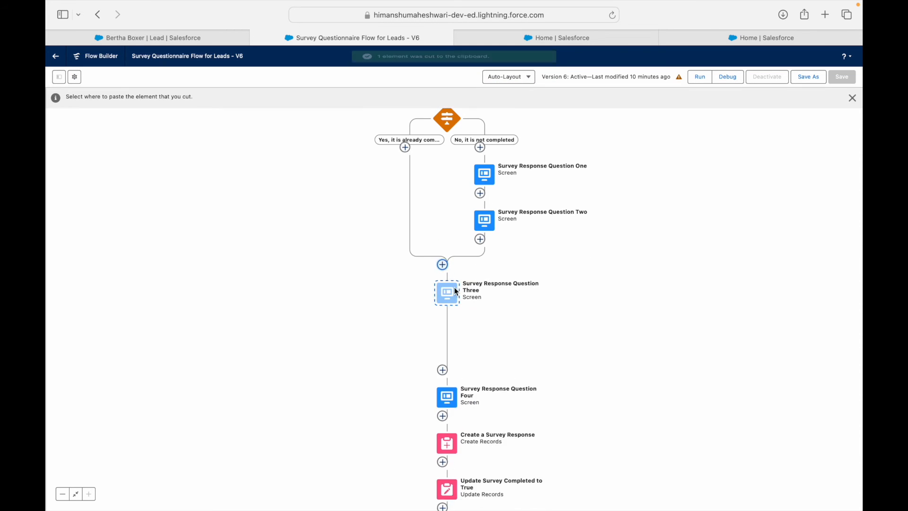
click(485, 244)
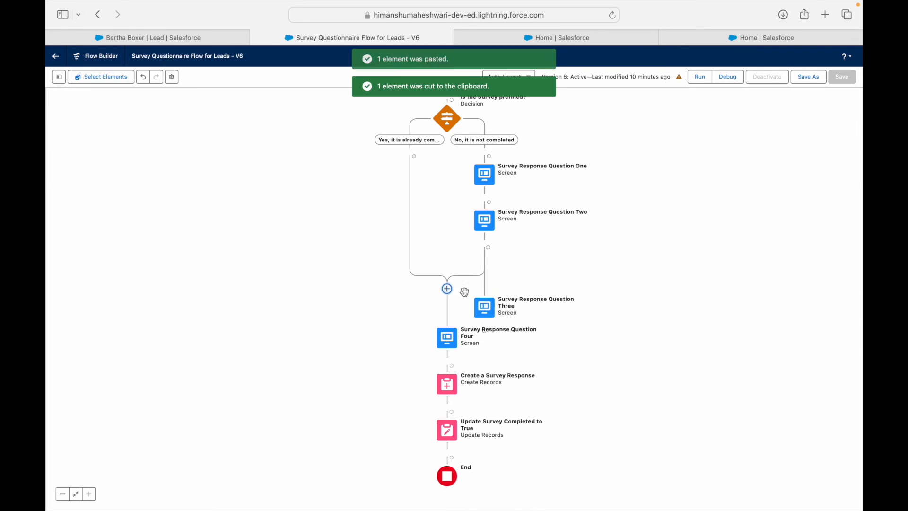
Step: Move Question Four, Create a Survey Response and Update Survey Completed to True under Question Three
click(447, 338)
click(425, 388)
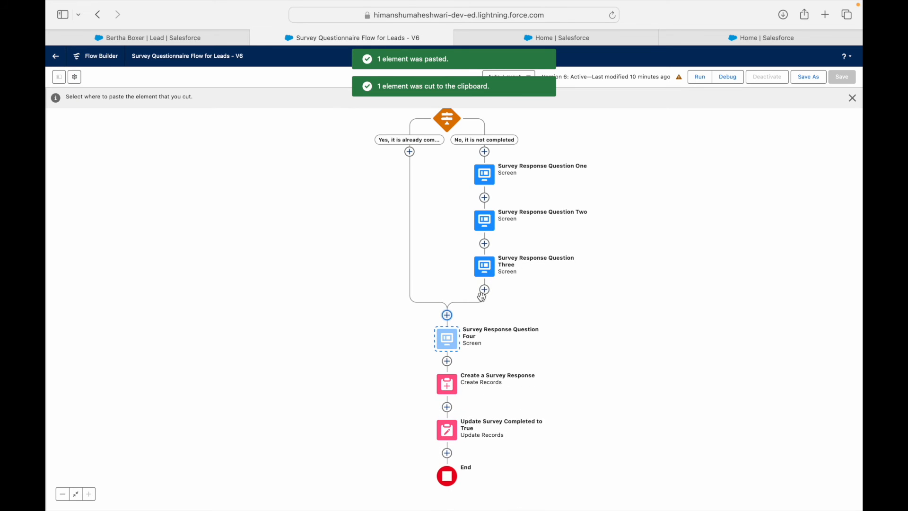
click(485, 290)
click(447, 384)
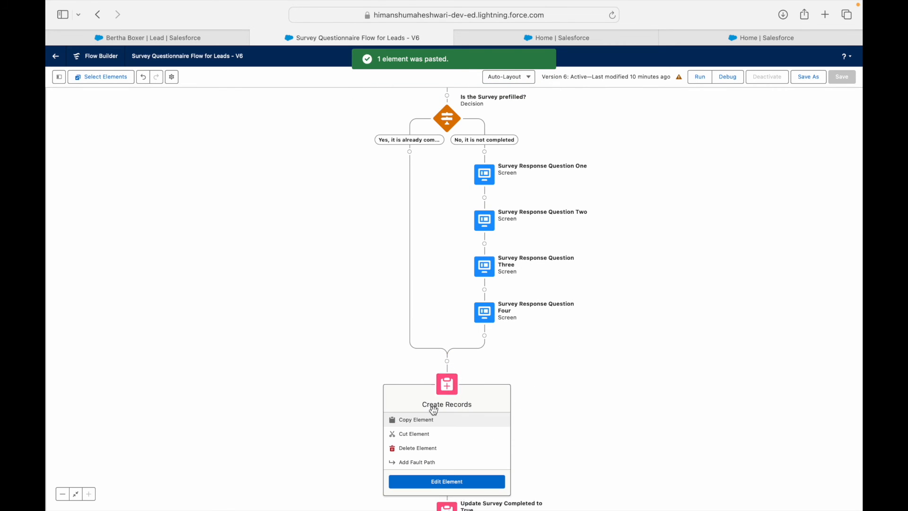
click(422, 432)
click(480, 331)
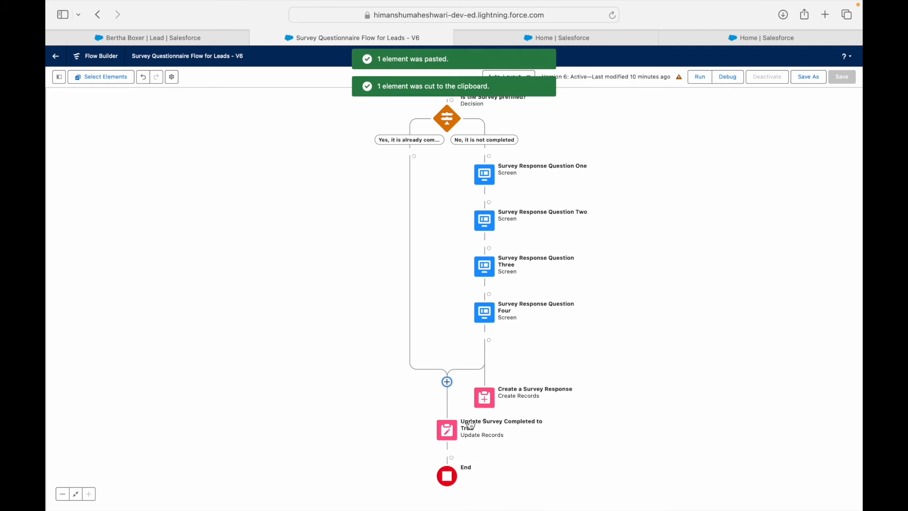
click(453, 435)
click(468, 479)
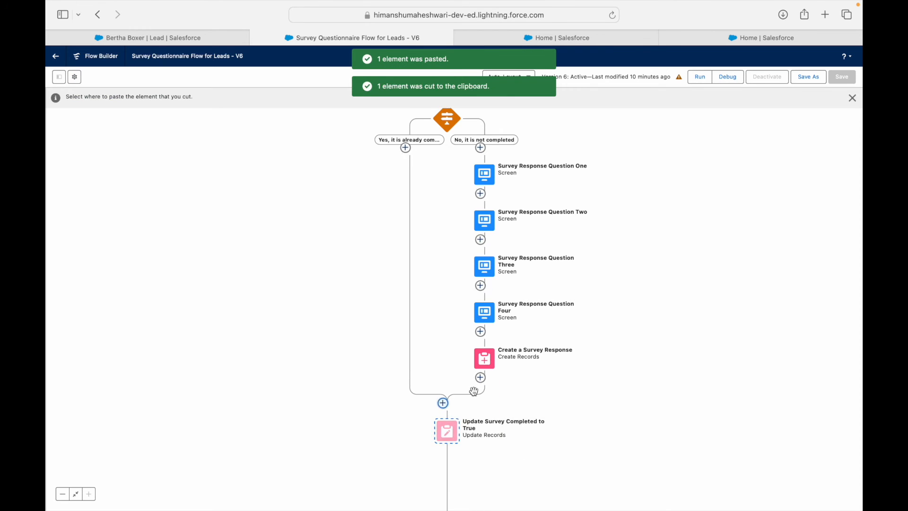
click(485, 378)
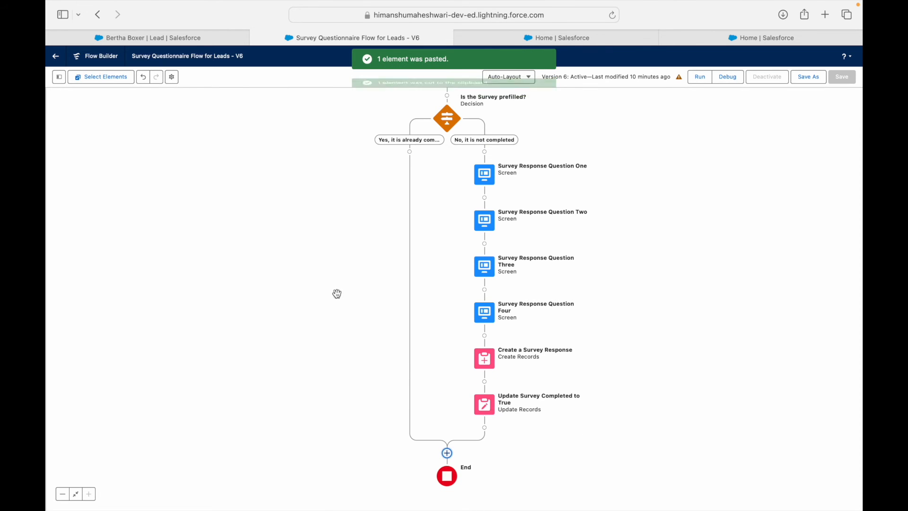
drag(399, 314, 352, 402)
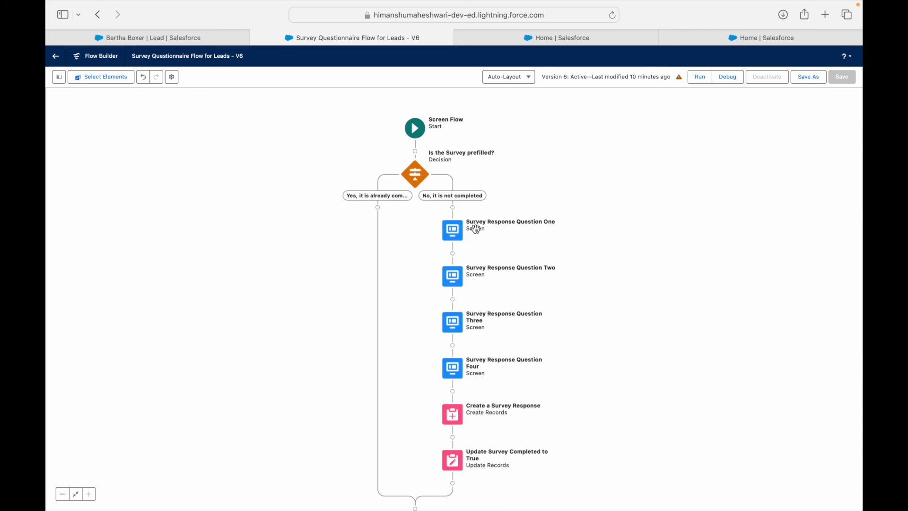
key(ctrl+Right)
Step: Highlight the Use Case 4 requirements about not repeating questions and showing a completed message
drag(496, 287, 768, 289)
click(767, 289)
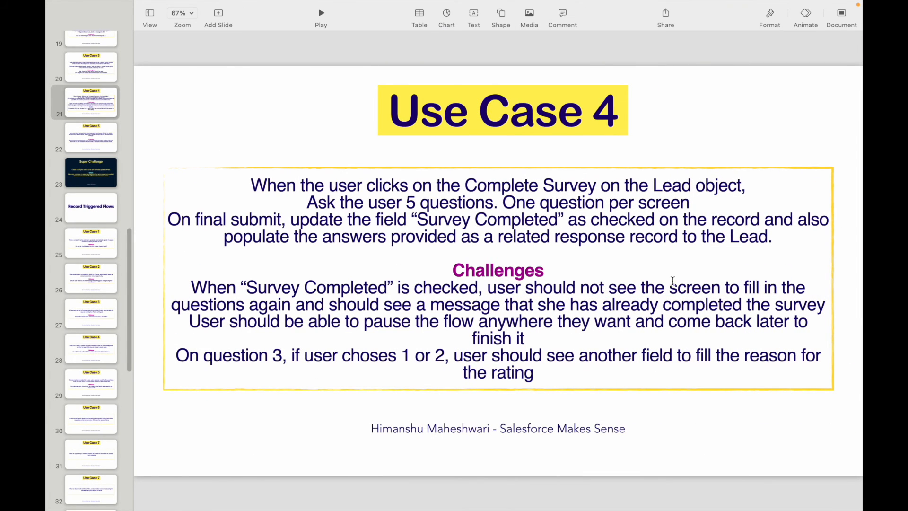
drag(392, 305, 585, 304)
click(750, 304)
Step: Add a Screen element to the already-completed branch of the flow
key(ctrl+Left)
click(377, 207)
text(Screen)
click(345, 257)
Step: Place a Display Text component named GreetingMessage on the screen
click(133, 140)
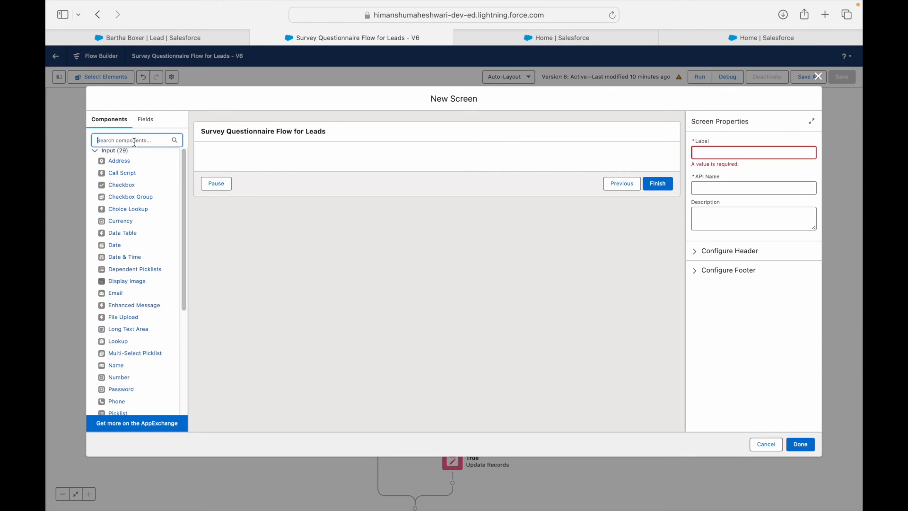
text(Display Te)
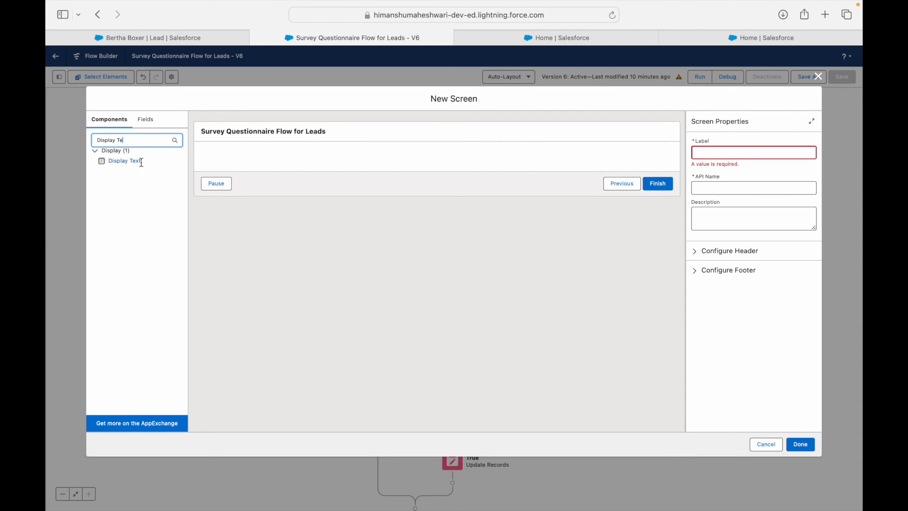
drag(125, 161, 312, 159)
click(712, 154)
key(Tab)
click(752, 159)
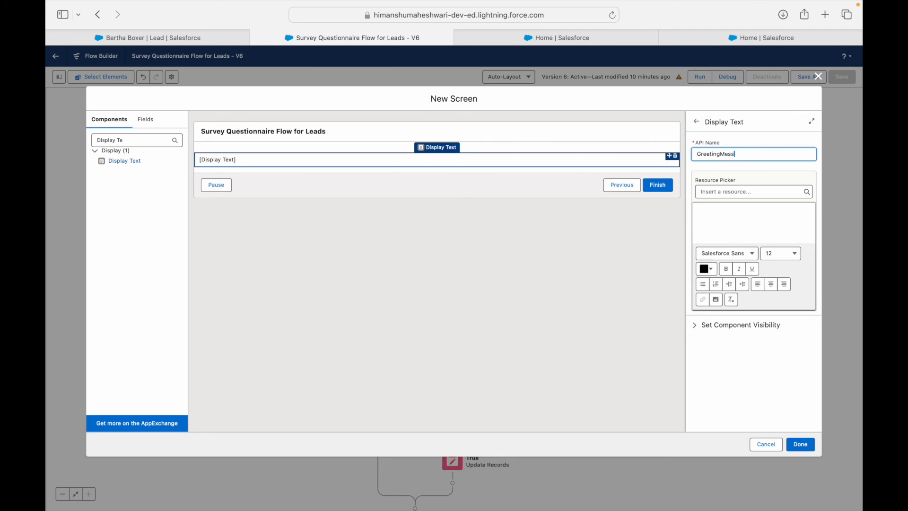
Step: Write the message 'Hey,' then 'Seems like you have already filled the survey.'
click(755, 222)
text(H)
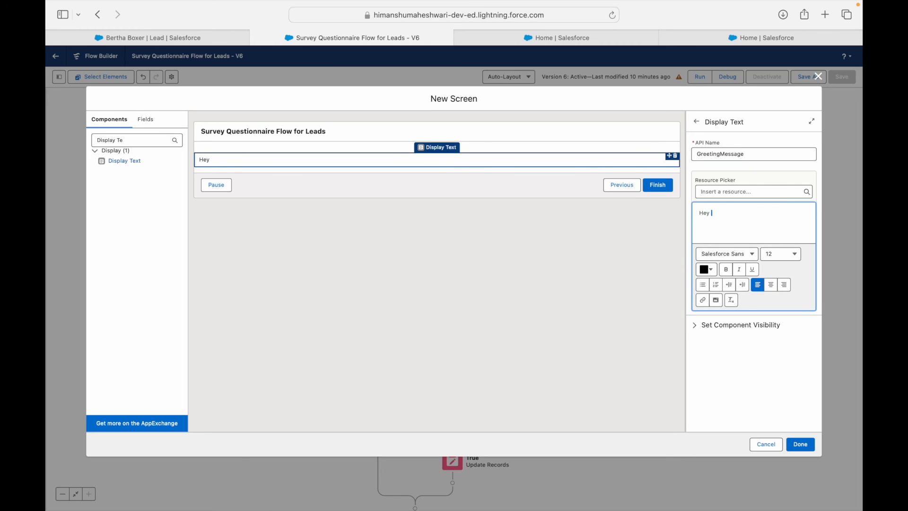
text(ey,)
key(Return)
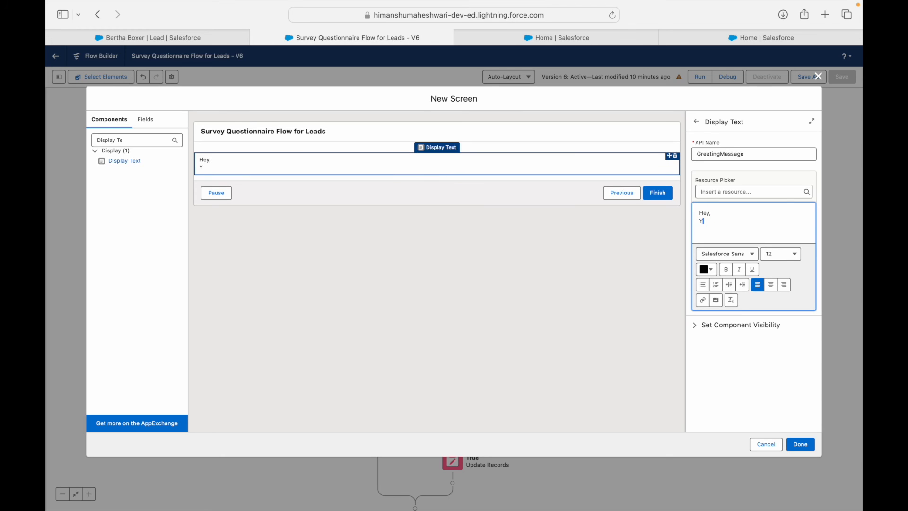
text(Seems like you have already)
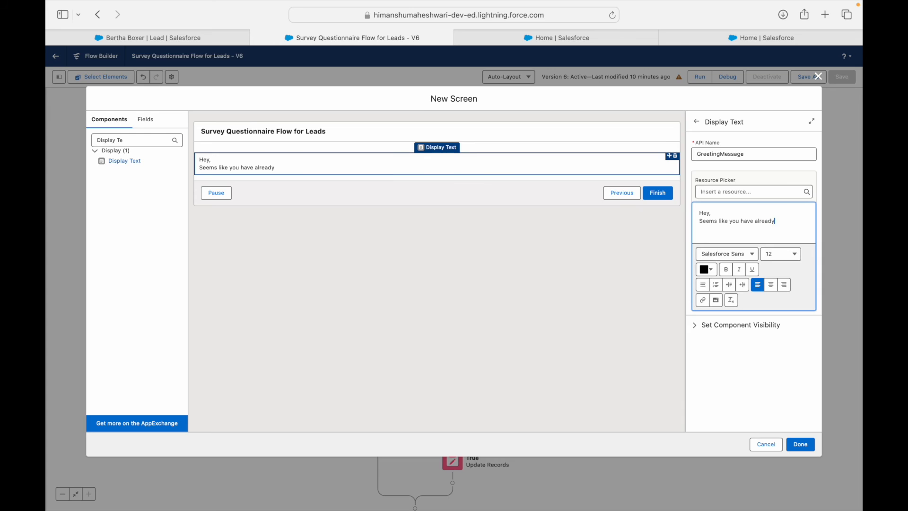
text( filled the survey.)
key(Return)
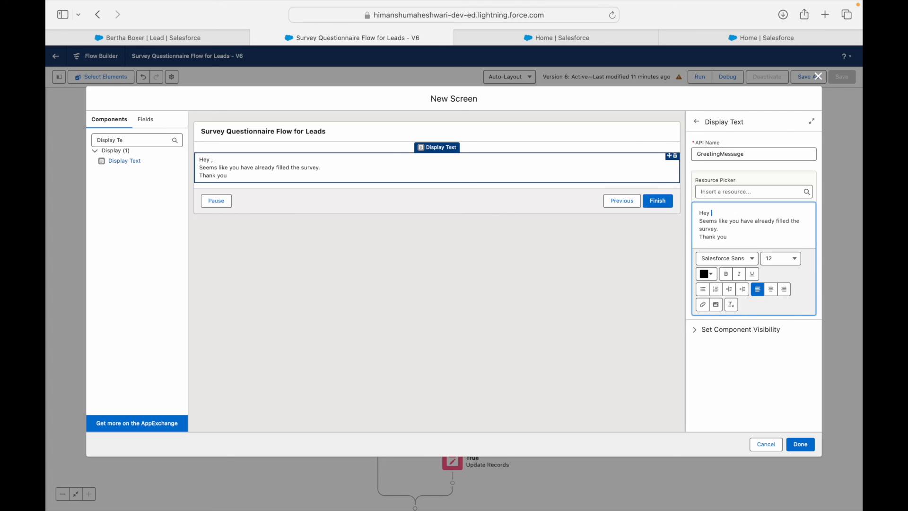
Step: Insert the lead's {!recordId.FirstName} merge field into the greeting line
click(747, 192)
text(rec)
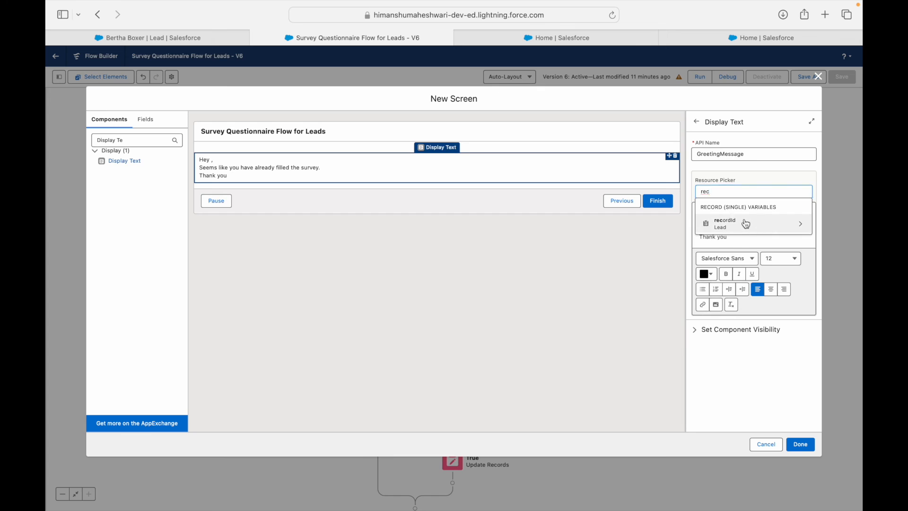
click(747, 224)
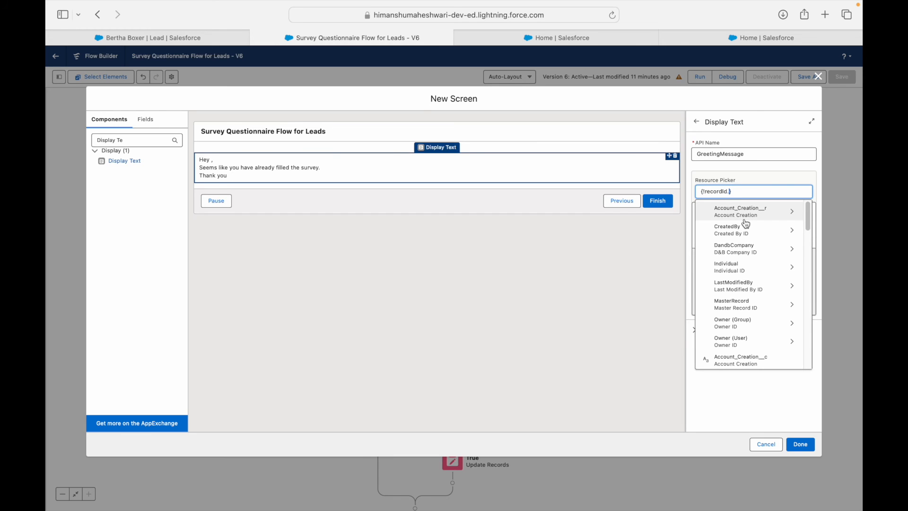
text(FirstNam)
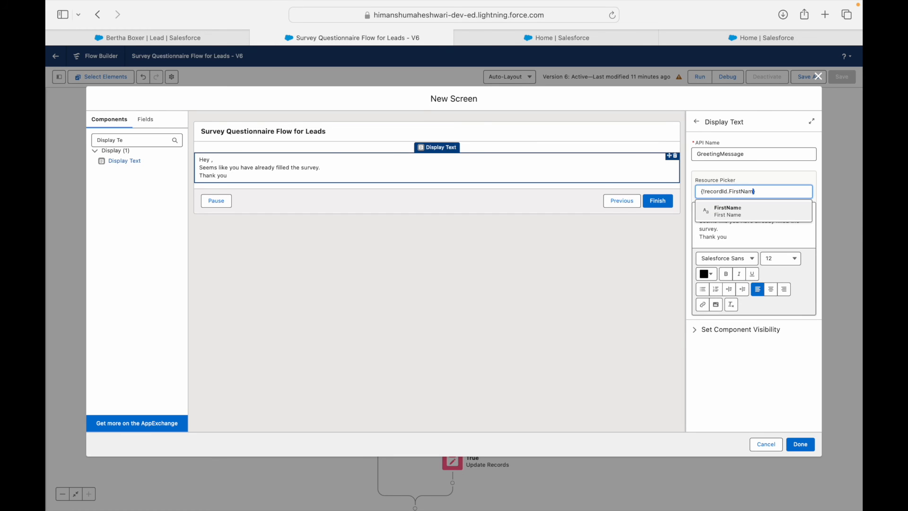
key(Return)
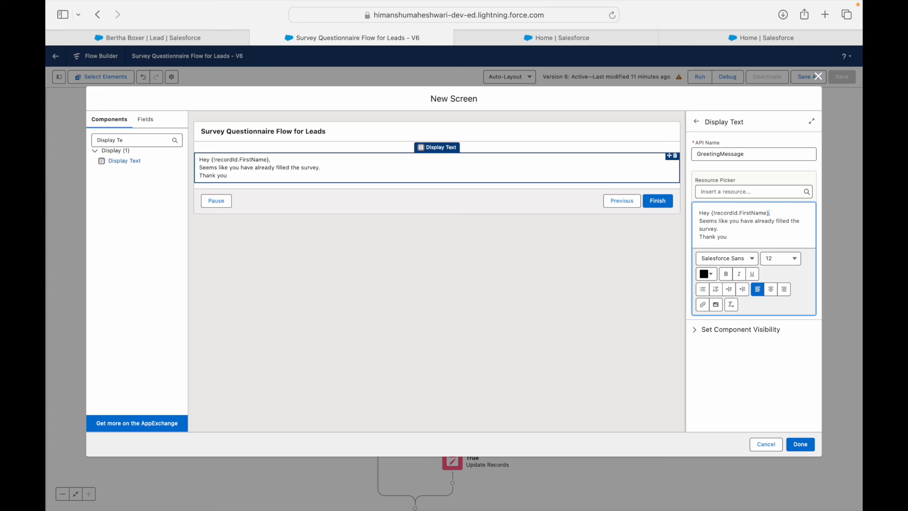
double_click(725, 213)
click(775, 213)
double_click(765, 212)
click(771, 213)
drag(713, 216, 749, 212)
click(770, 213)
click(765, 234)
Step: Centre the whole message and make it bold
key(super+a)
click(771, 289)
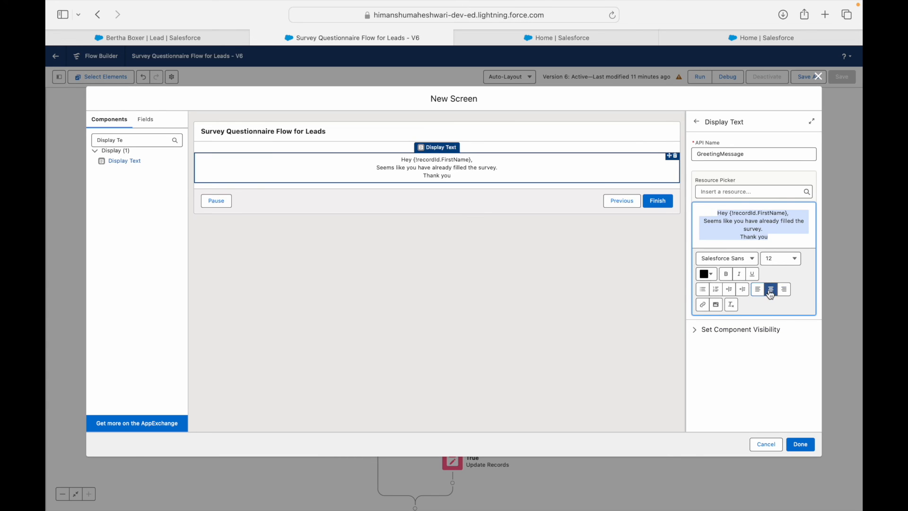
click(726, 274)
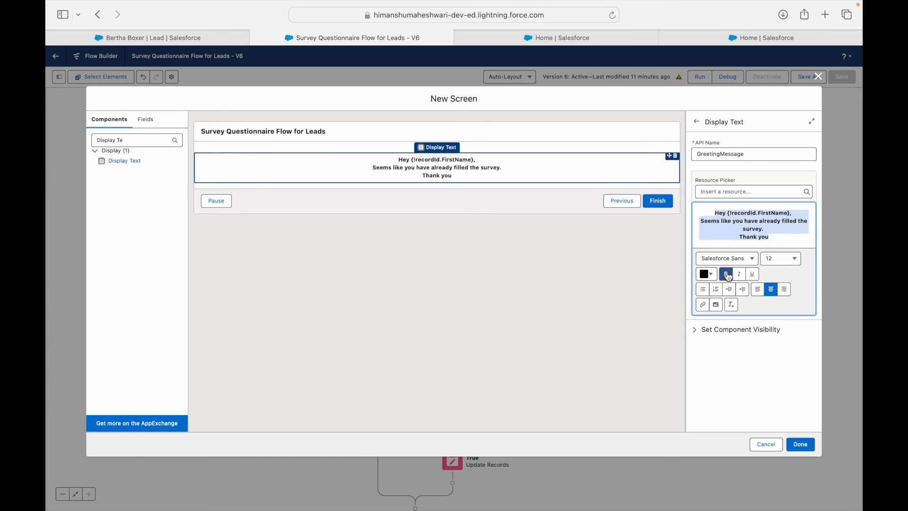
click(771, 241)
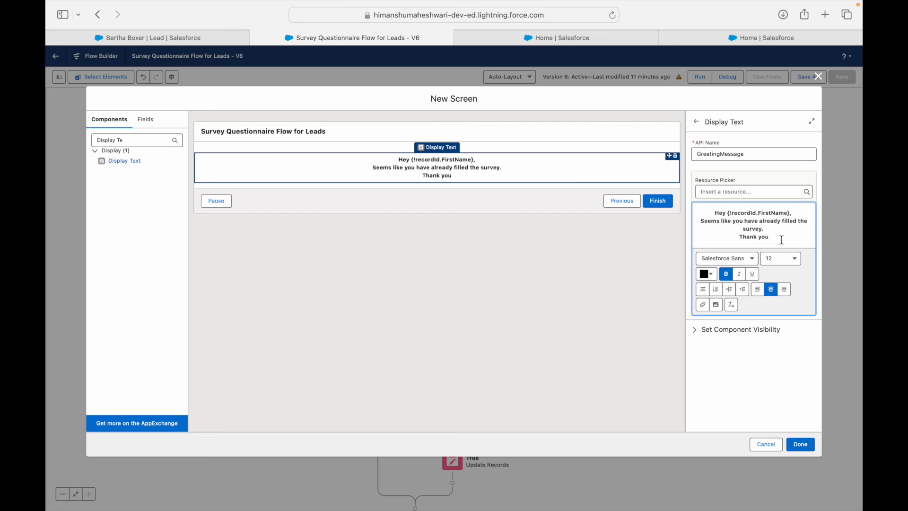
Step: Colour the message text bright green
key(super+a)
click(714, 274)
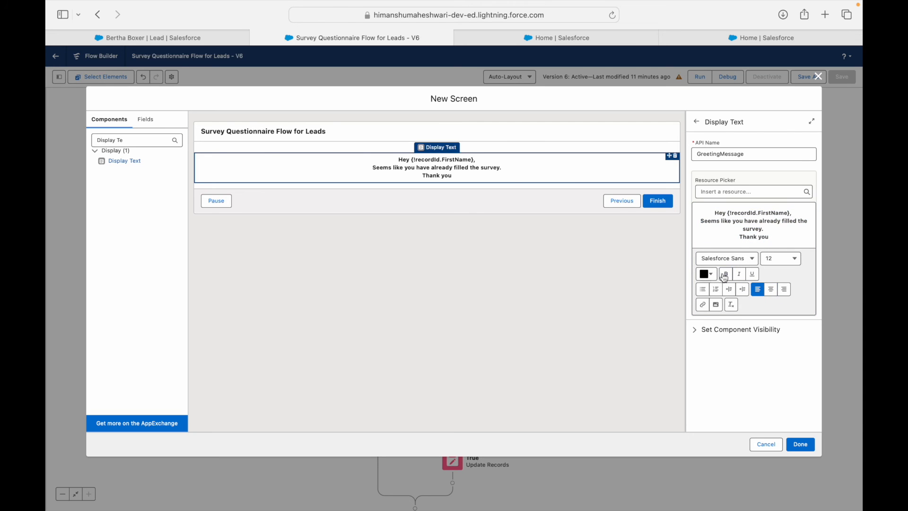
click(712, 274)
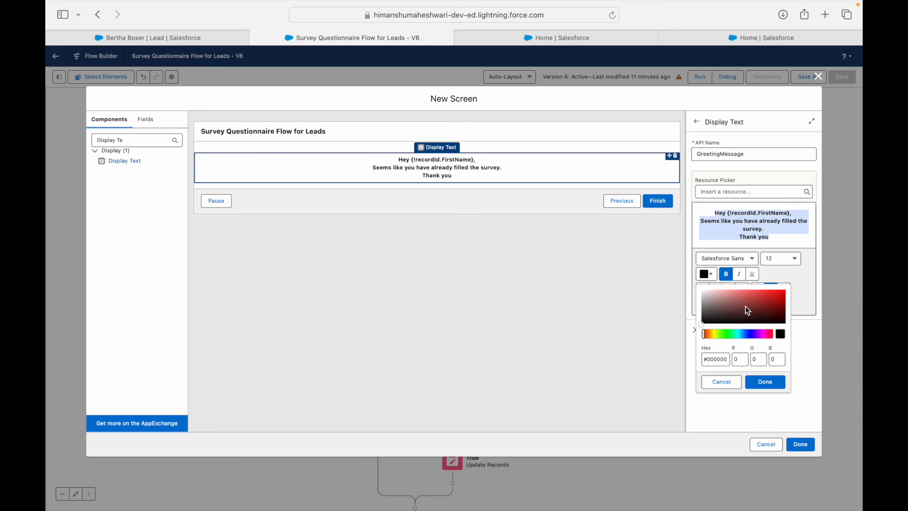
click(728, 334)
drag(738, 310, 803, 290)
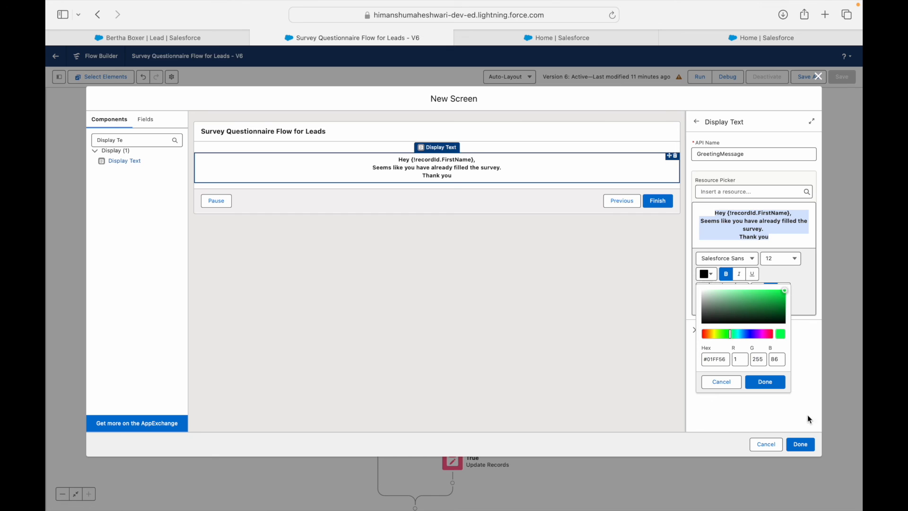
click(768, 382)
Step: Change the message to a darker green and save the screen
click(781, 238)
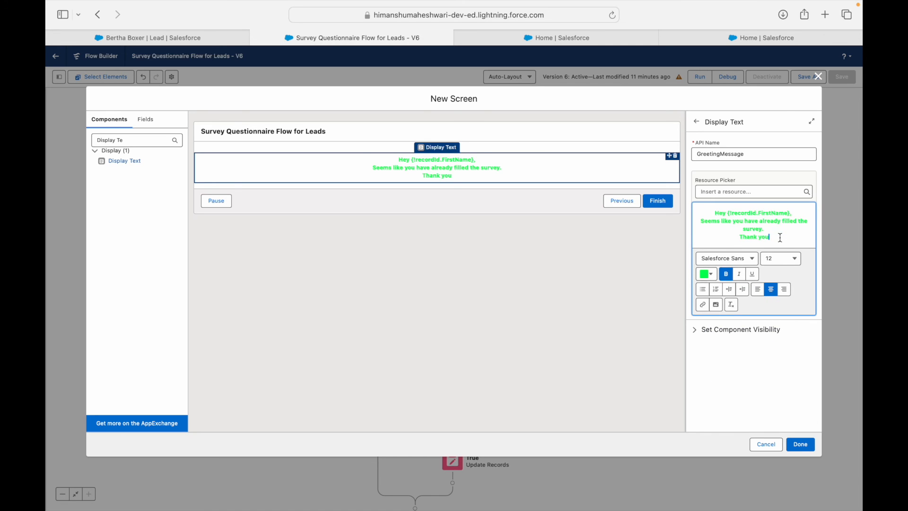
key(ctrl+a)
click(706, 274)
click(757, 303)
drag(763, 307, 792, 306)
click(778, 382)
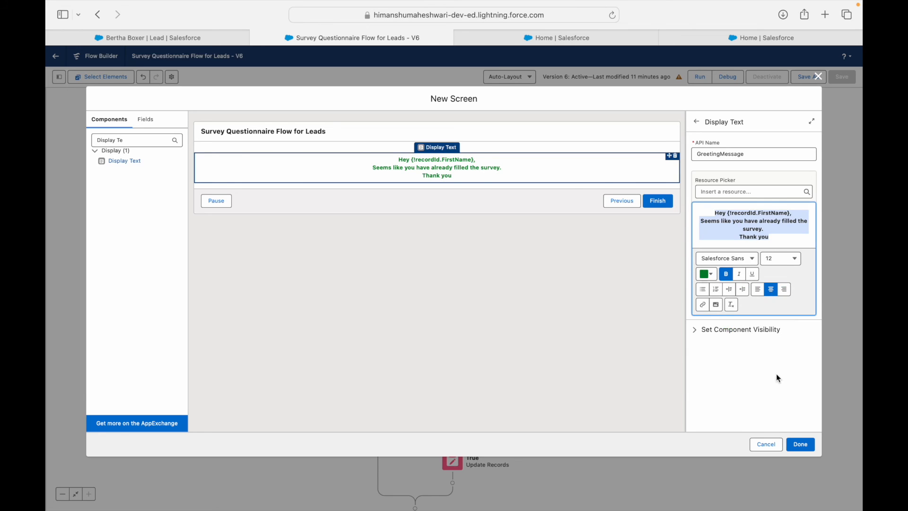
click(774, 228)
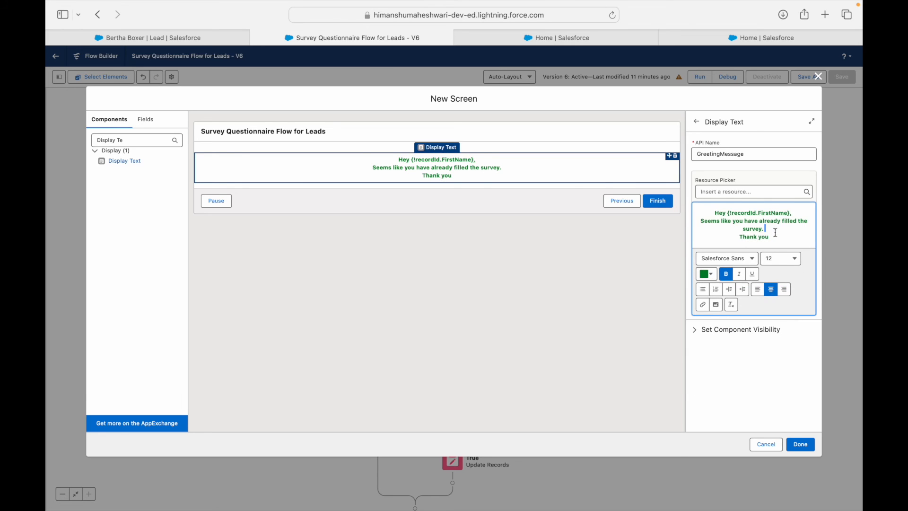
click(806, 450)
Step: Dismiss the error and label the screen 'Survey Already Filled Screen'
click(800, 410)
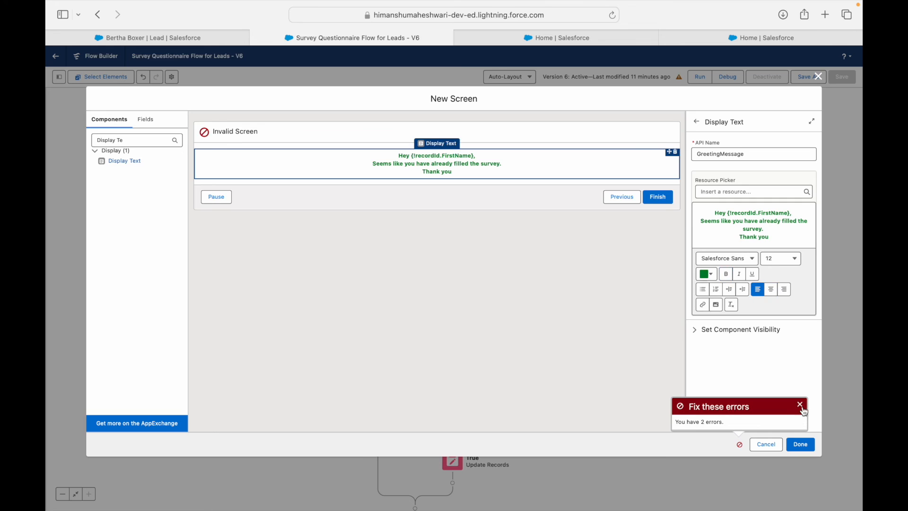
click(615, 132)
click(725, 151)
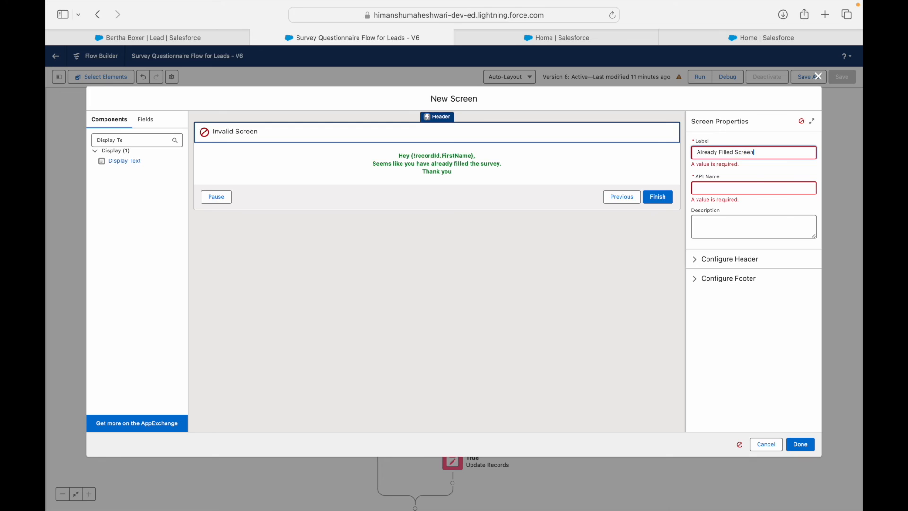
text(Survey)
key(Tab)
click(433, 304)
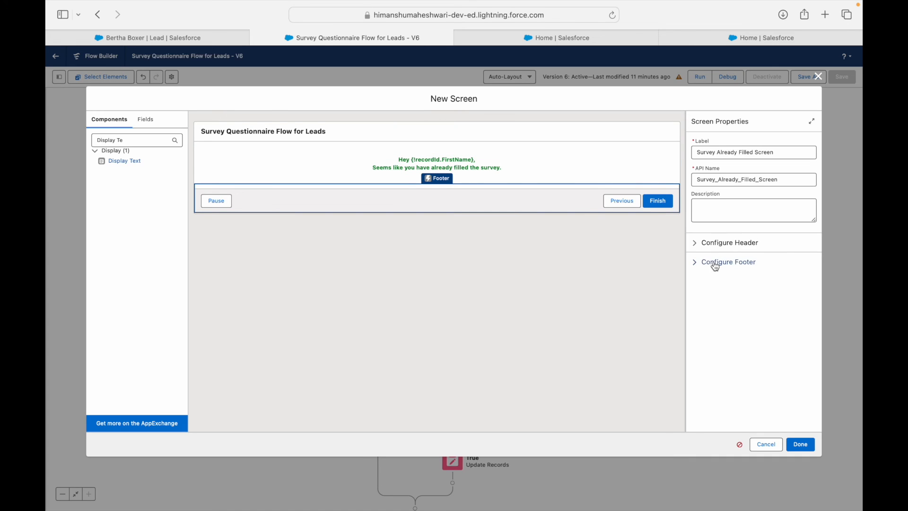
Step: Hide the Previous and Pause footer buttons, keeping the standard Finish button
click(699, 263)
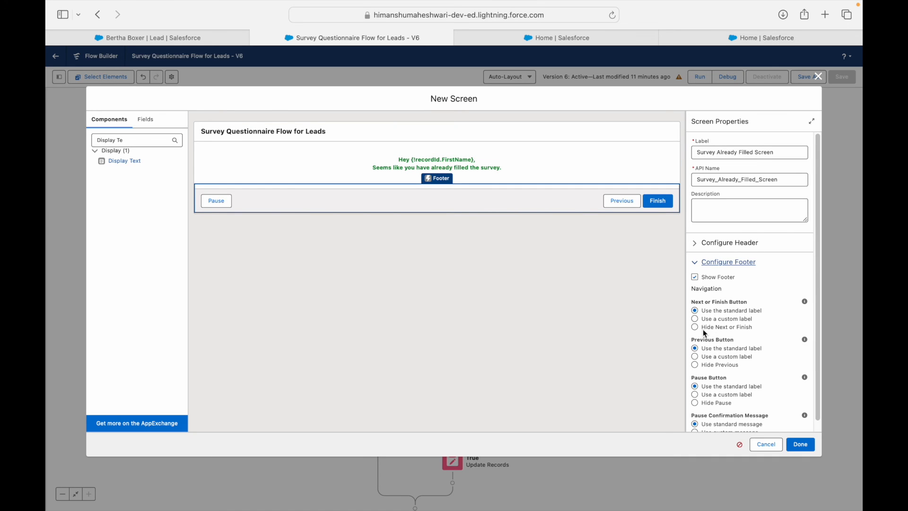
click(705, 328)
click(705, 310)
click(730, 368)
scroll(732, 368, down, 1)
click(722, 390)
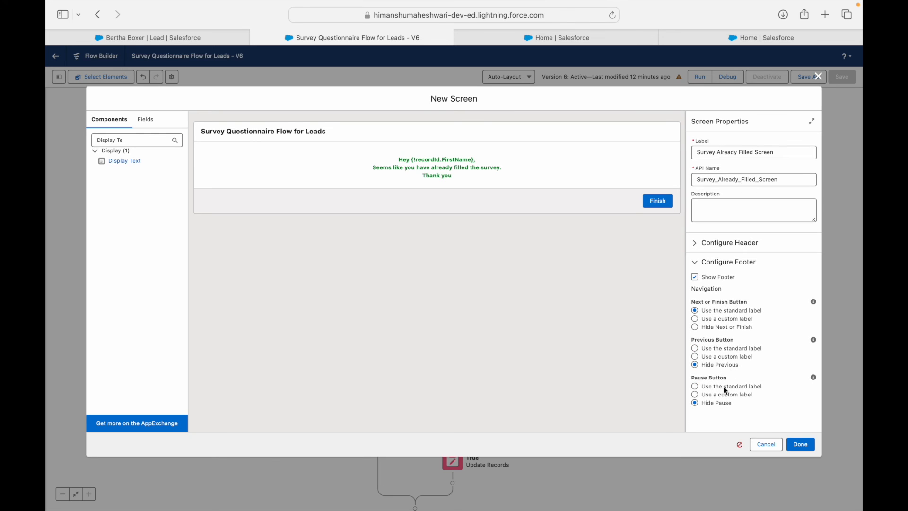
Step: Hide the screen header and confirm the screen's settings
click(325, 139)
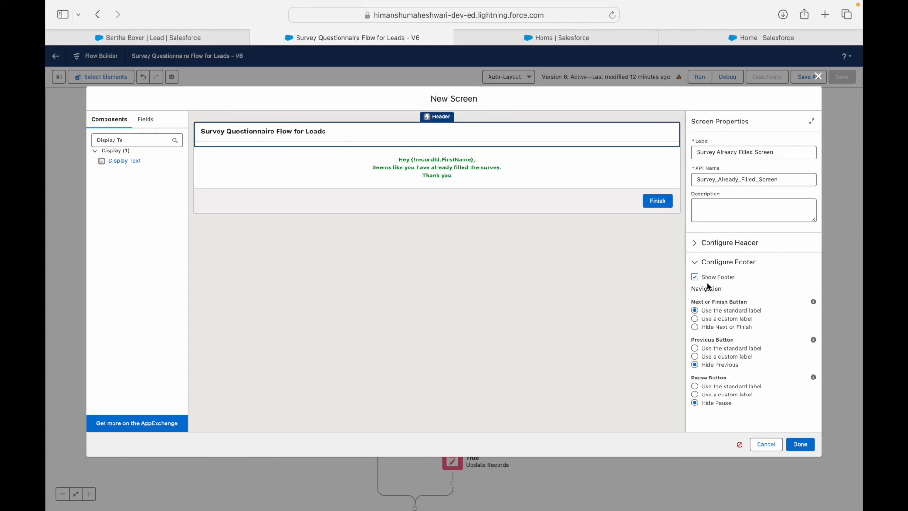
click(702, 243)
click(695, 256)
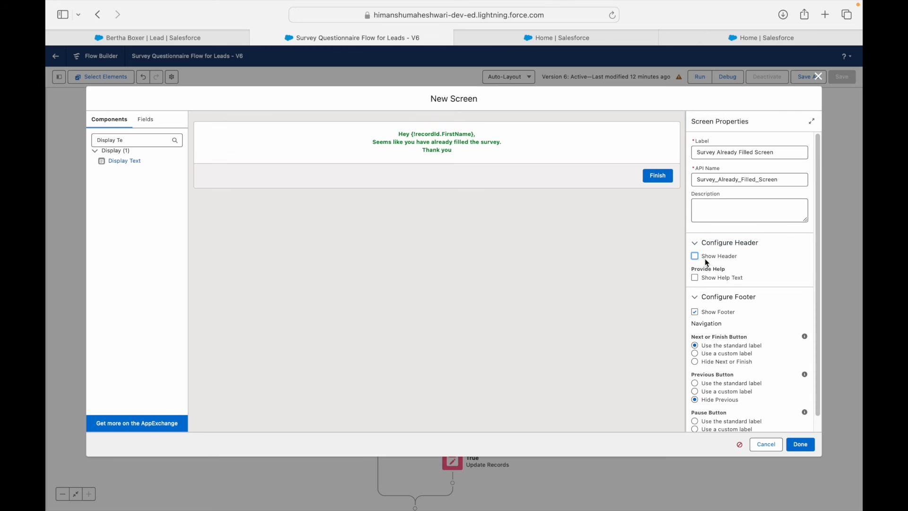
click(801, 447)
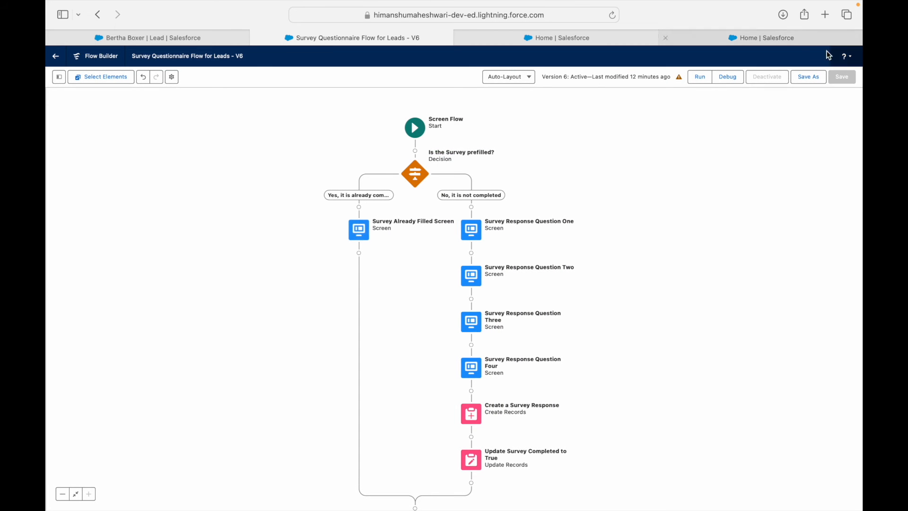
Step: End the already-completed branch after Survey Already Filled Screen
click(359, 253)
text(End)
key(BackSpace)
key(BackSpace)
key(BackSpace)
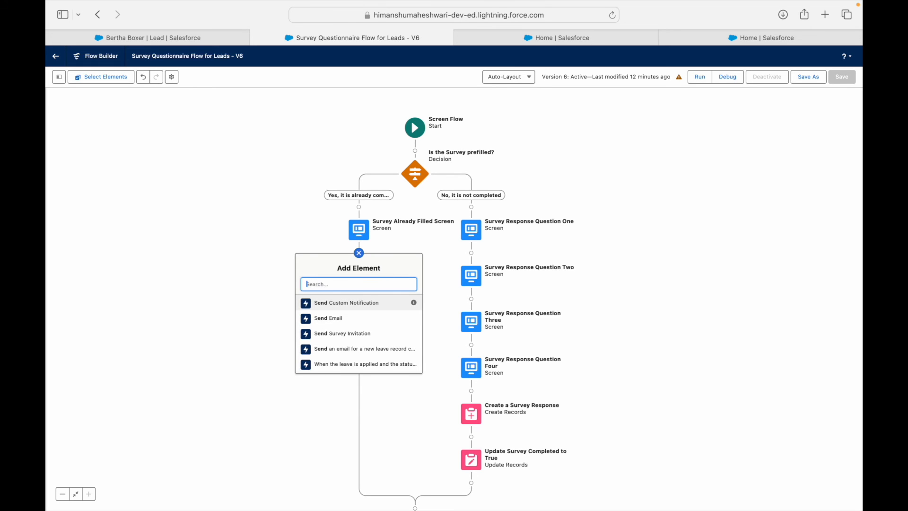
scroll(354, 338, down, 5)
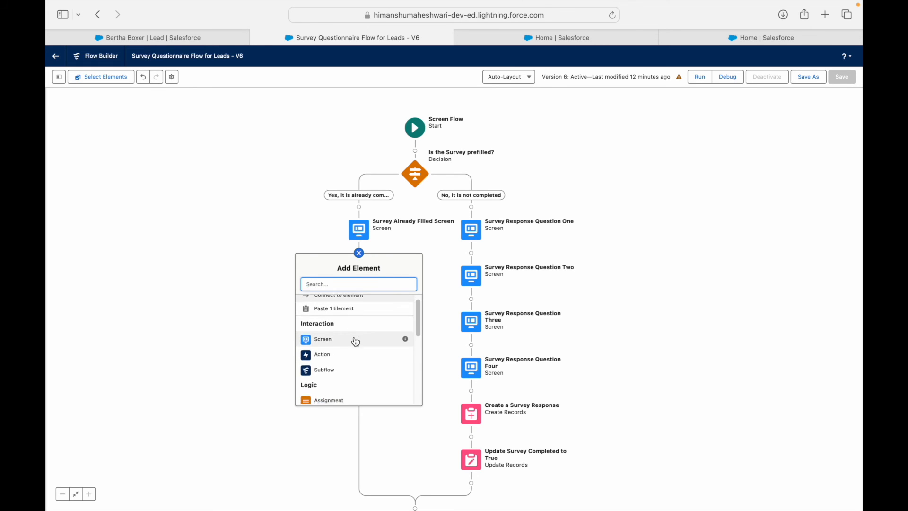
scroll(354, 349, down, 1)
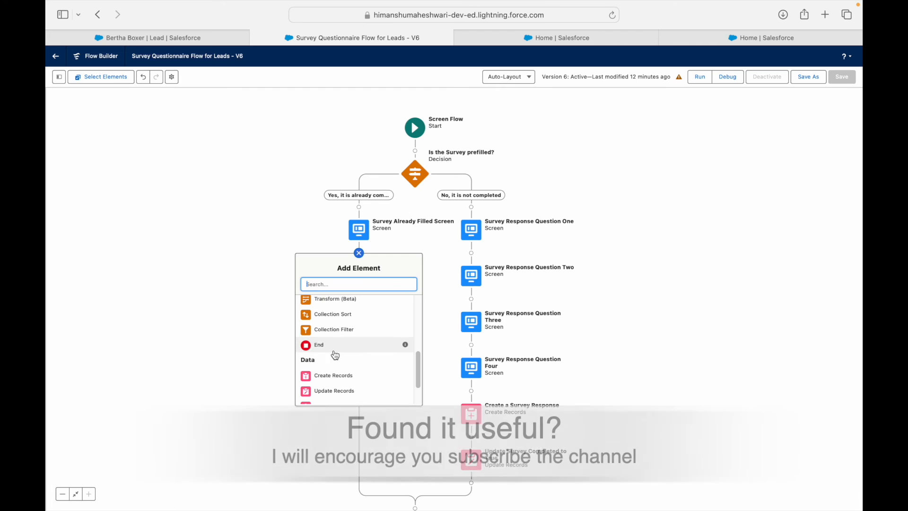
click(335, 353)
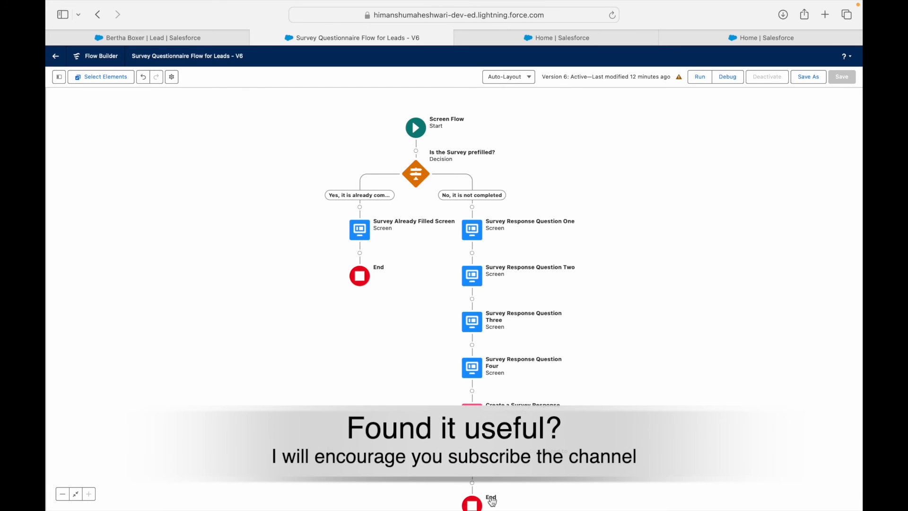
Step: Save the flow as a new version
drag(737, 366, 737, 297)
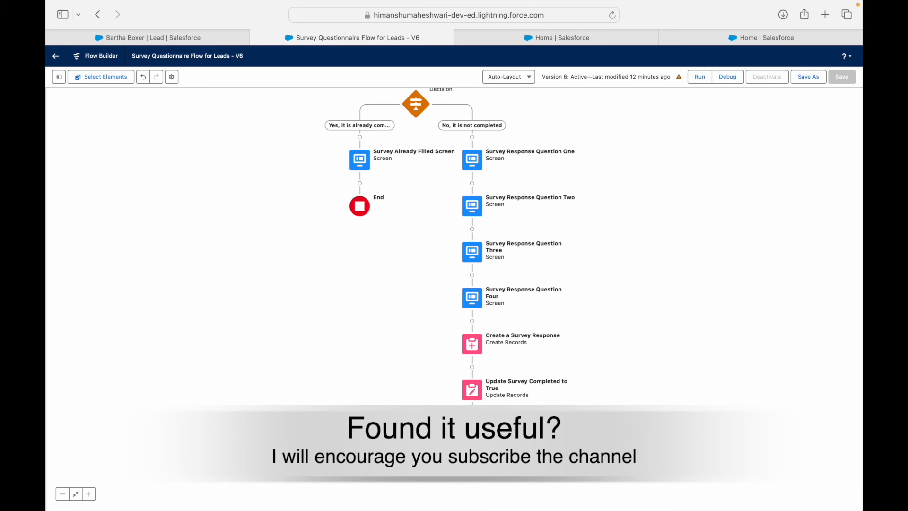
click(809, 76)
click(612, 339)
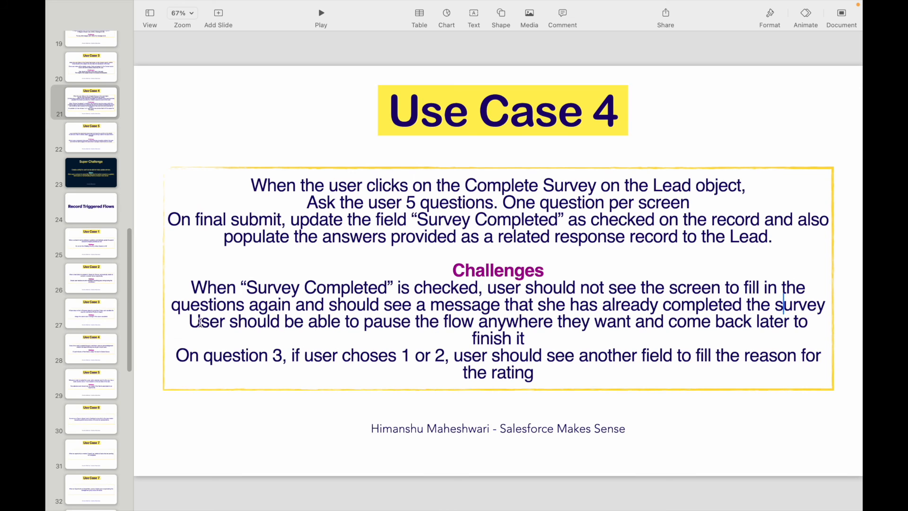
drag(201, 322, 526, 330)
click(540, 338)
drag(365, 323, 550, 320)
click(601, 332)
drag(268, 356, 292, 355)
click(348, 357)
drag(401, 358, 442, 360)
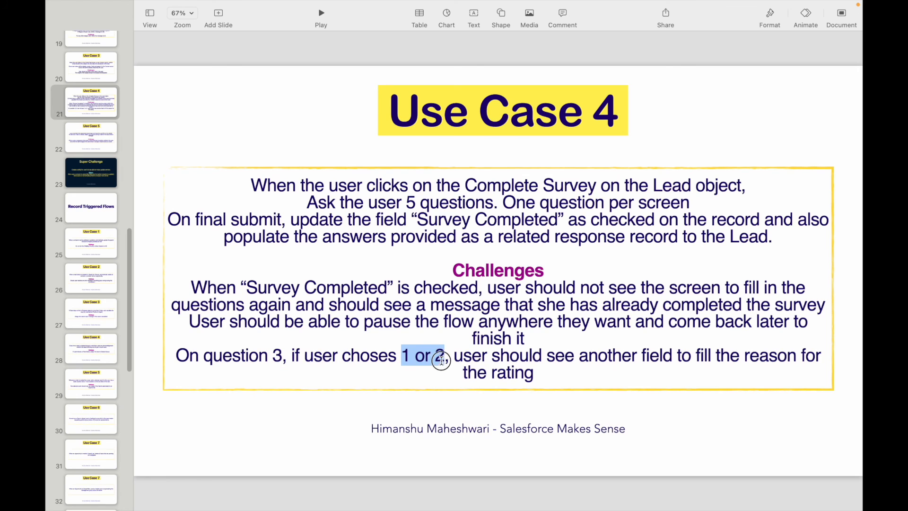
click(449, 361)
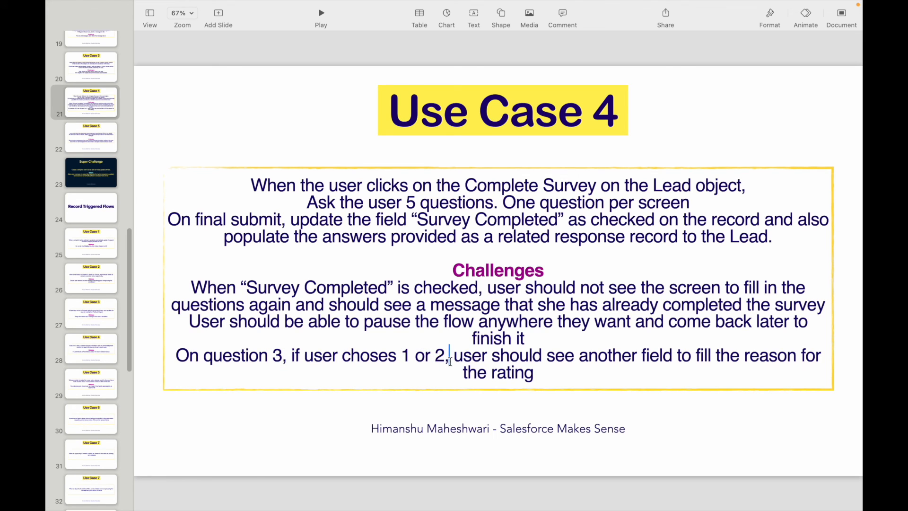
double_click(584, 358)
key(Down)
Step: Open Survey Response Question Four and place a Text input below the rating picklist
key(ctrl+Left)
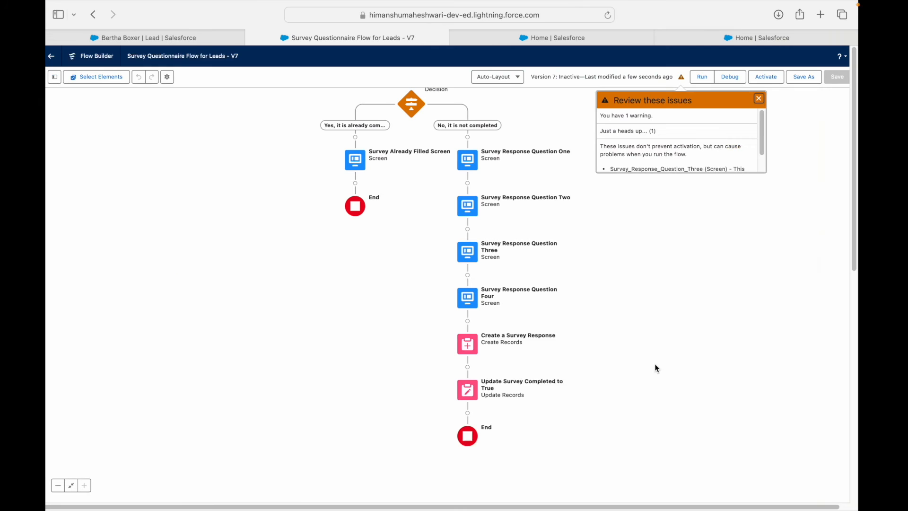
double_click(475, 297)
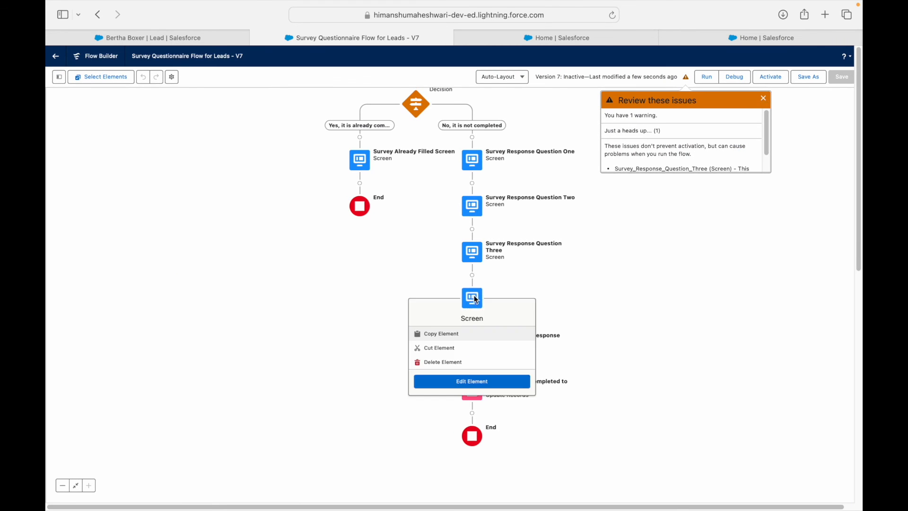
click(238, 137)
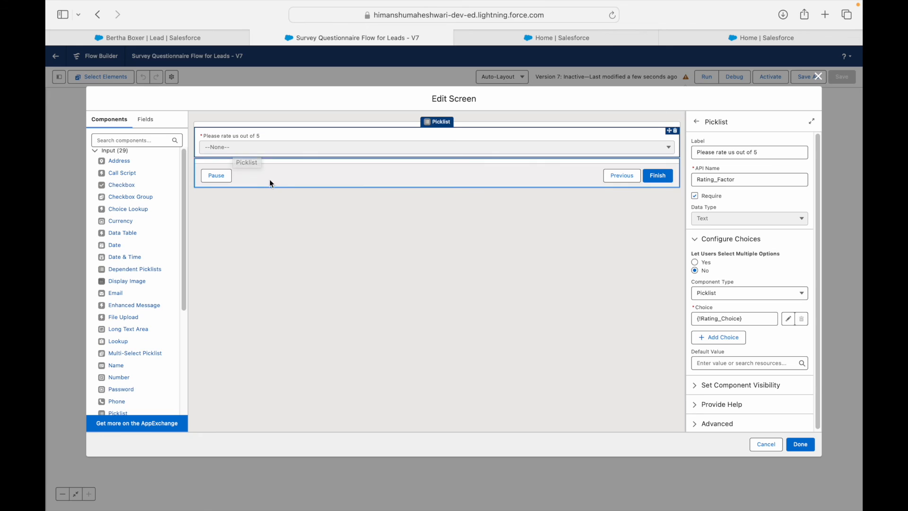
click(138, 139)
text(Inopu)
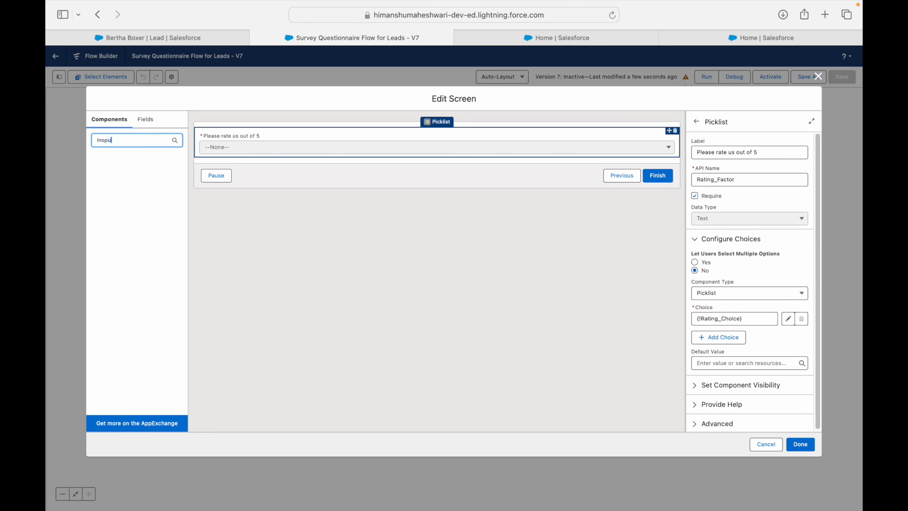
key(BackSpace)
key(BackSpace)
text(text)
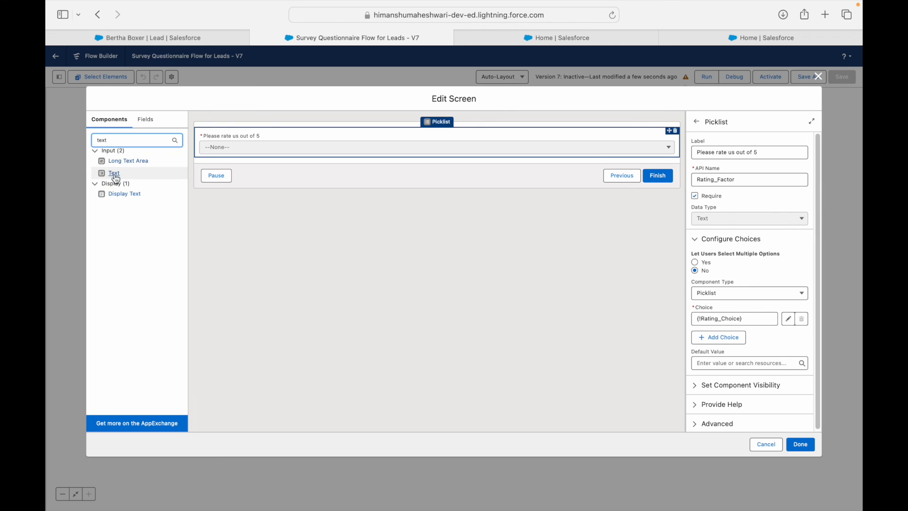
drag(112, 174, 220, 161)
Step: Label the text field 'Please help us assess you better next time'
click(720, 154)
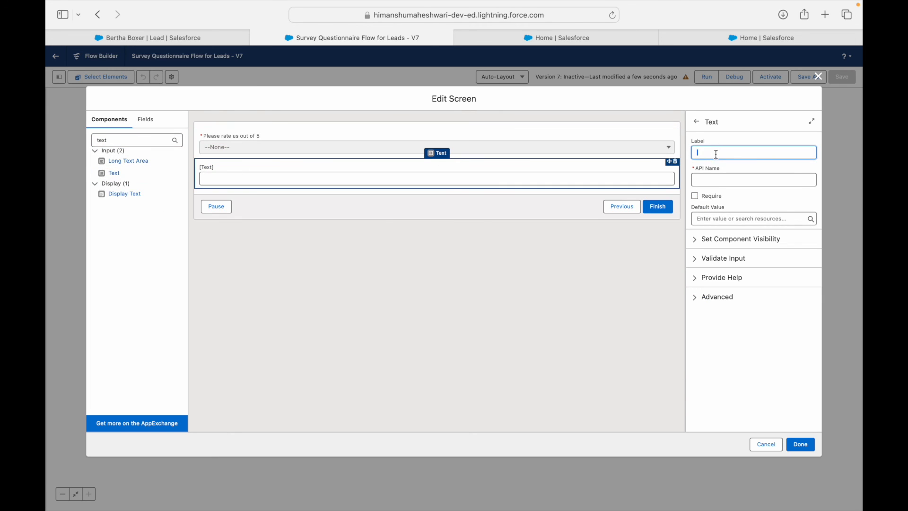
text(Plea)
text(se help us assess you better next time)
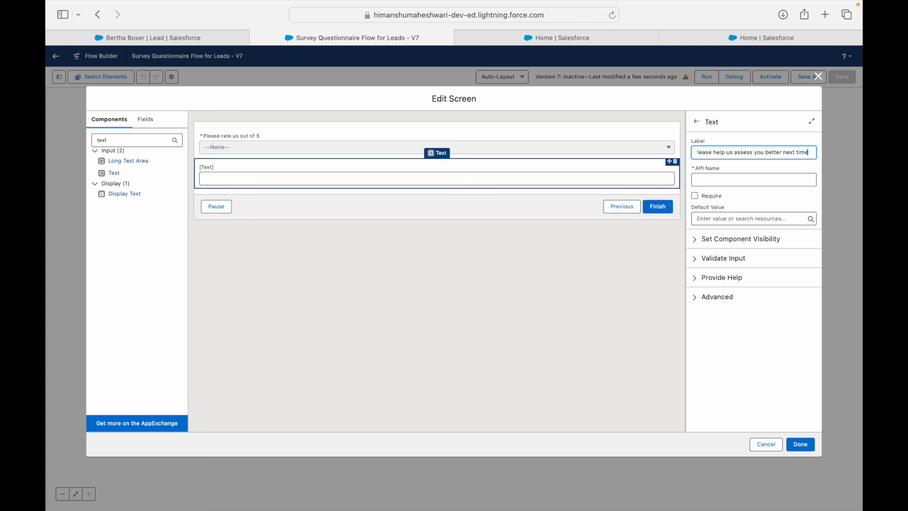
click(719, 179)
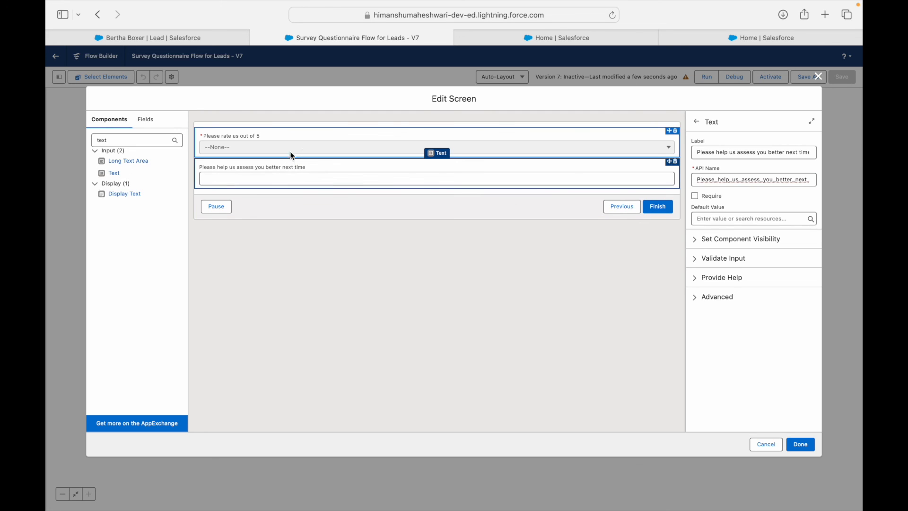
Step: Try the reason field's display options: custom condition logic, all conditions met, and any condition met
click(700, 240)
click(713, 265)
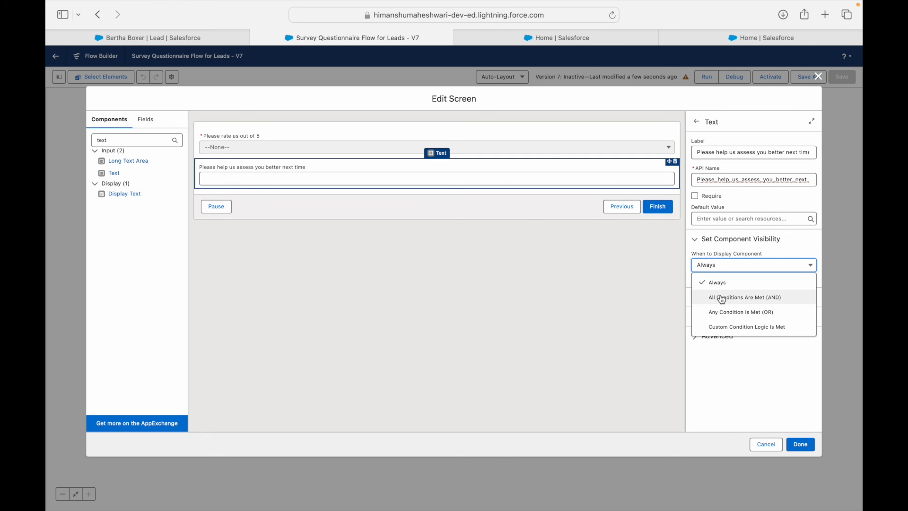
click(739, 328)
click(721, 310)
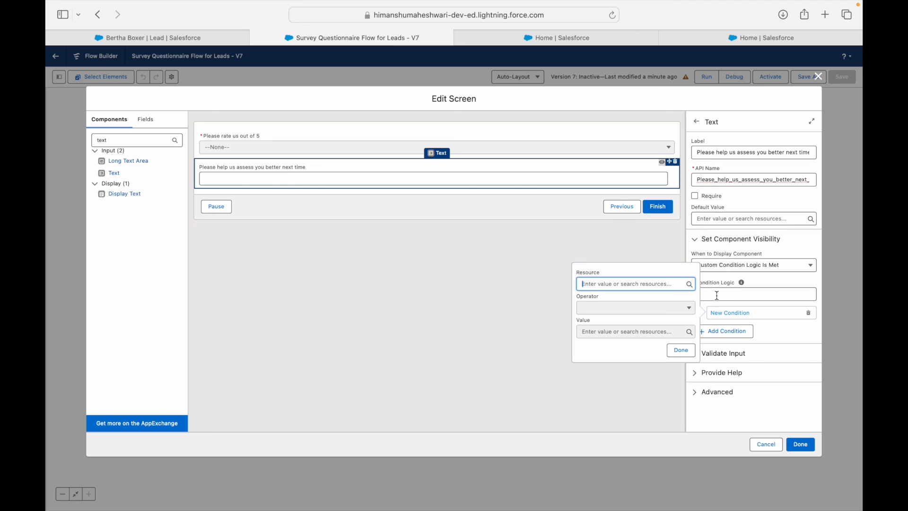
click(717, 295)
click(714, 270)
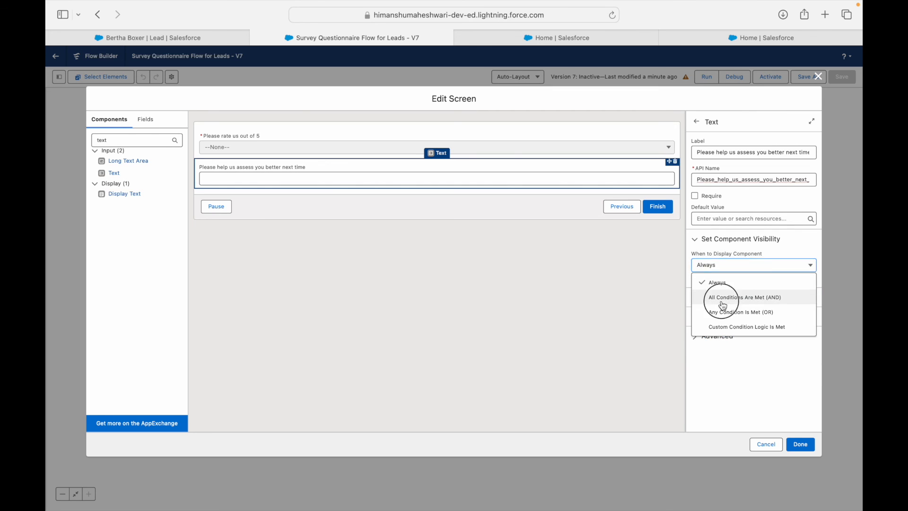
click(723, 298)
click(726, 269)
click(724, 311)
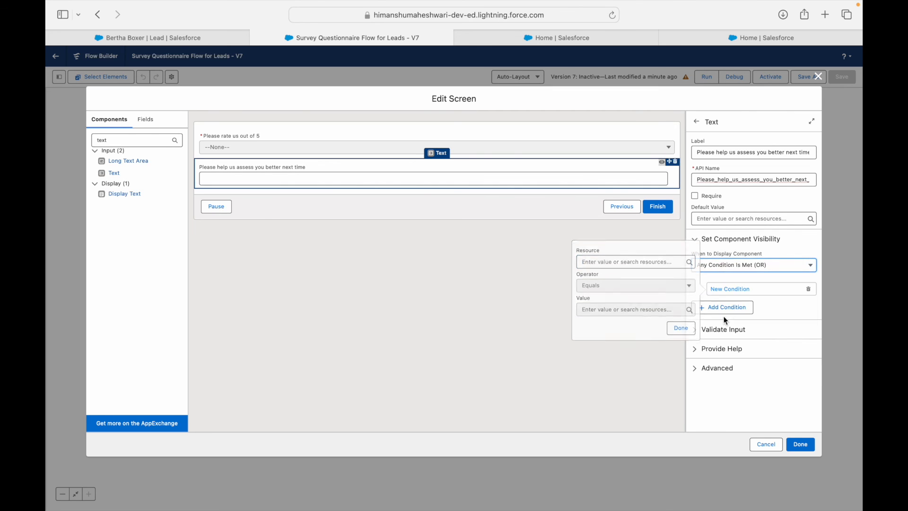
click(728, 287)
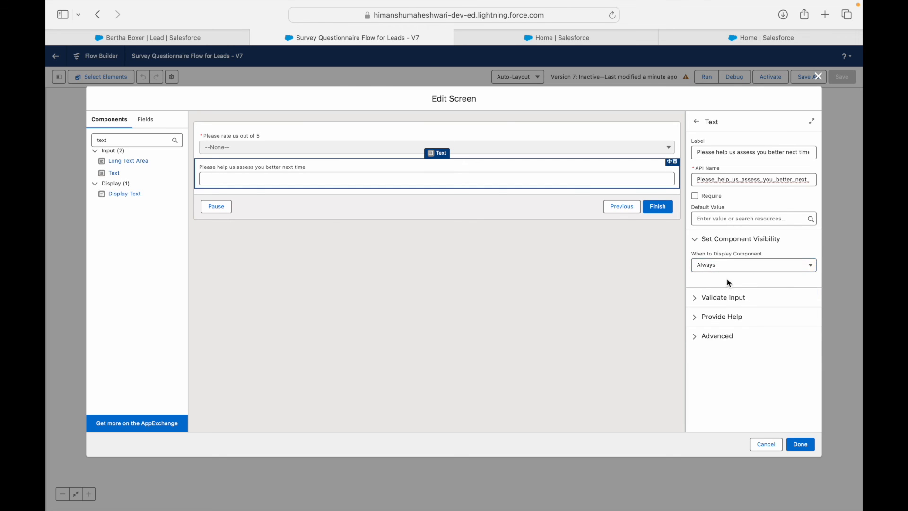
click(725, 269)
click(716, 328)
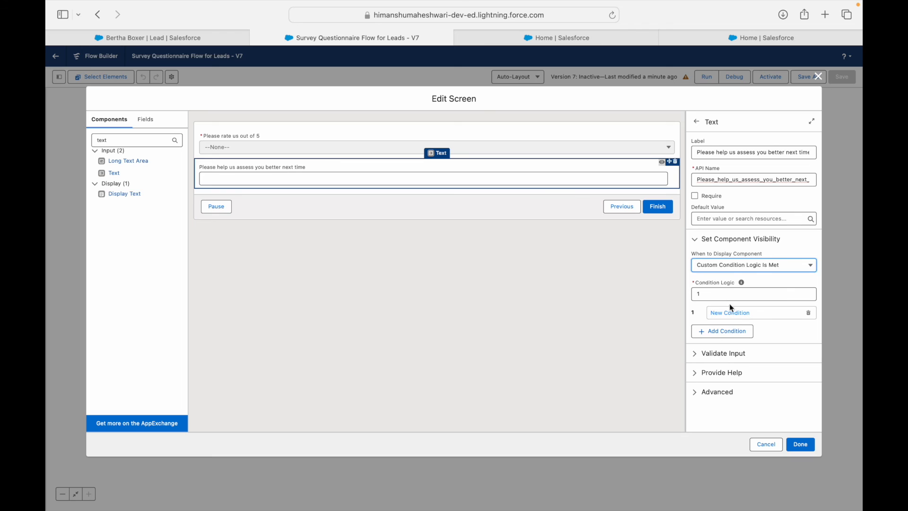
Step: Choose Any Condition Is Met and start a new condition, then cancel the screen edits without saving
click(729, 266)
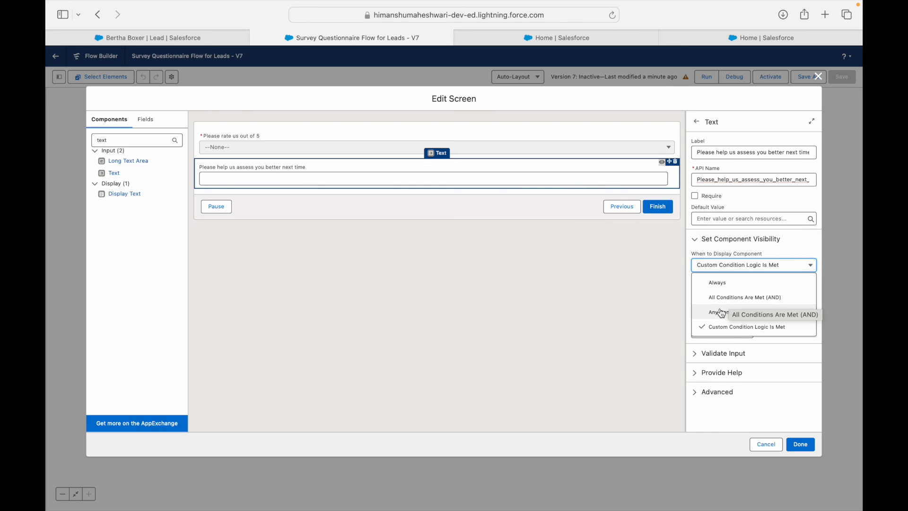
click(721, 313)
click(726, 291)
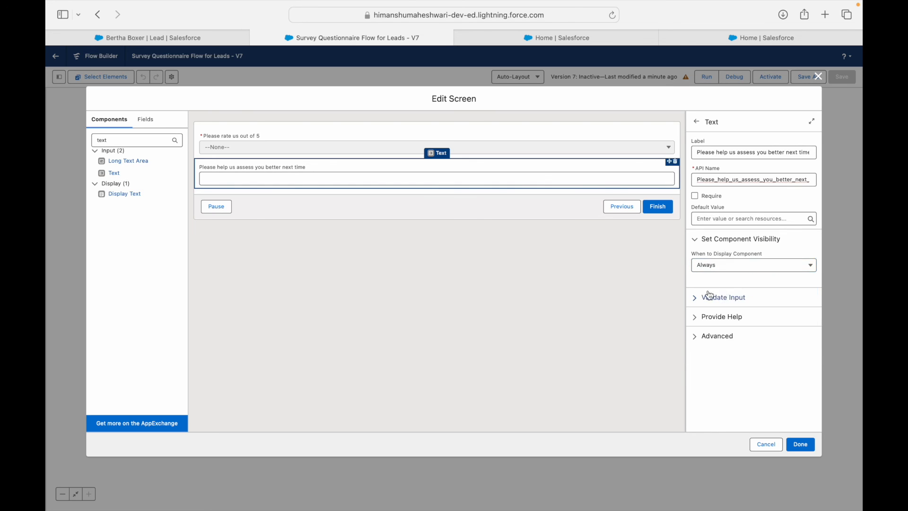
click(710, 270)
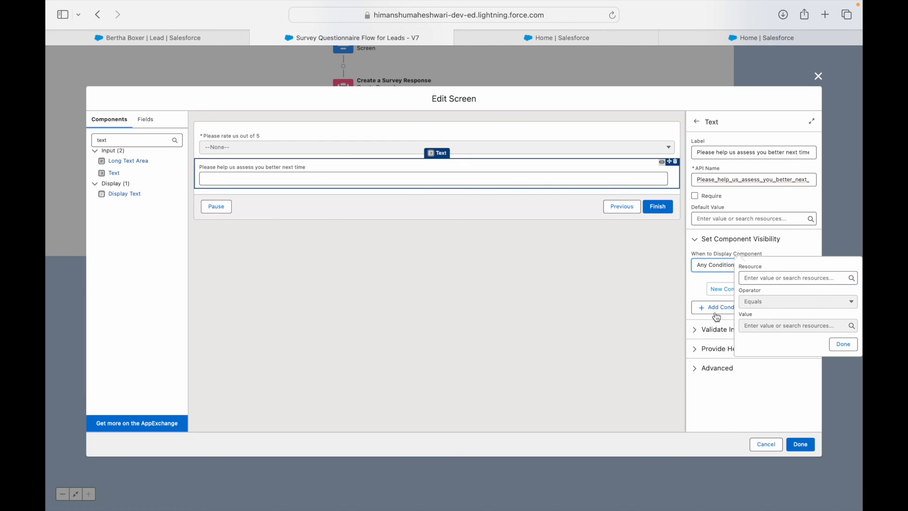
click(719, 312)
click(725, 290)
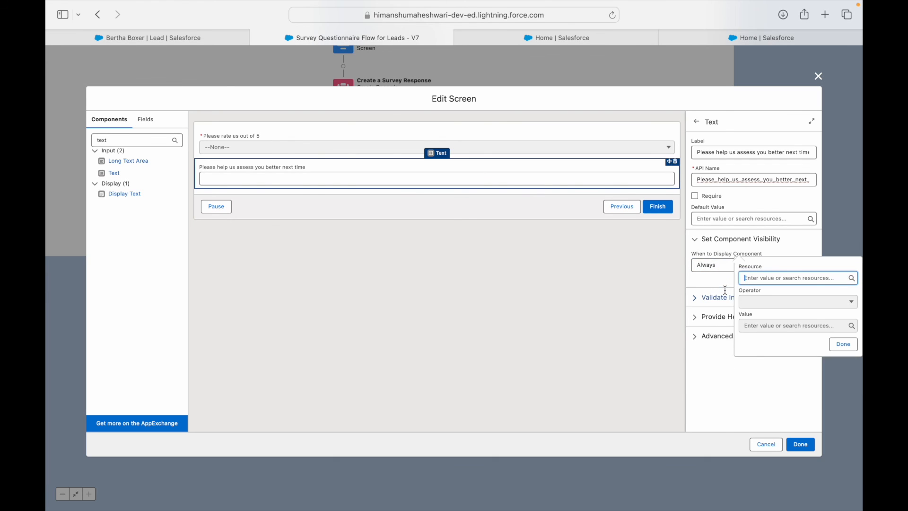
click(766, 444)
Step: Reopen Question Four, add a Display Text component named help below the rating, then start deleting it
scroll(480, 314, up, 1)
double_click(480, 313)
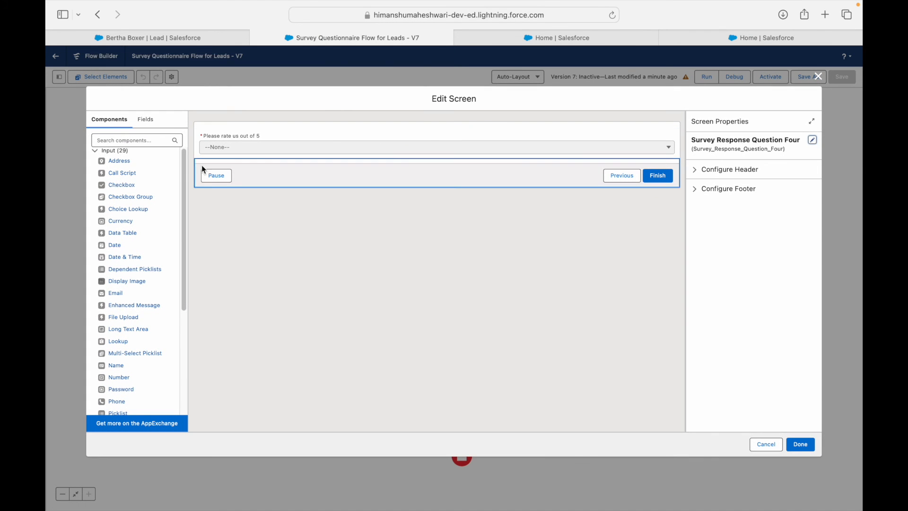
click(136, 140)
text(Display Te)
drag(124, 161, 224, 161)
click(732, 155)
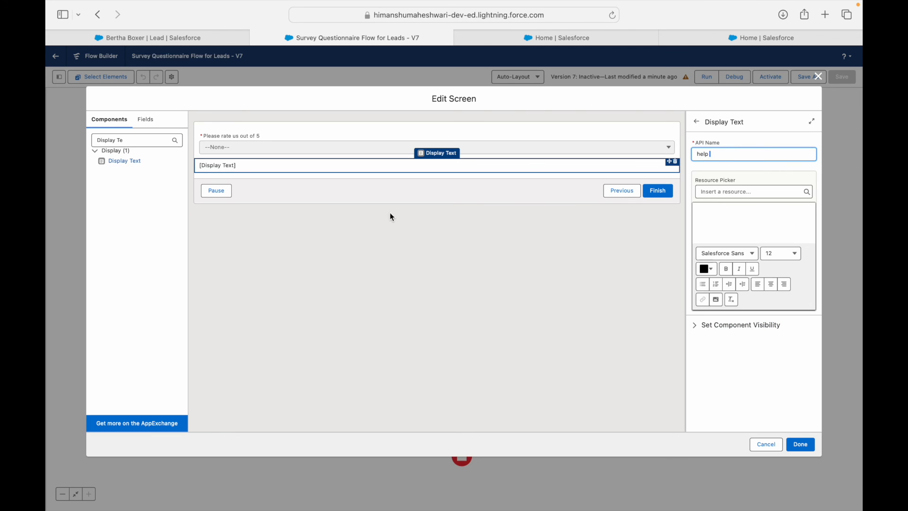
click(675, 162)
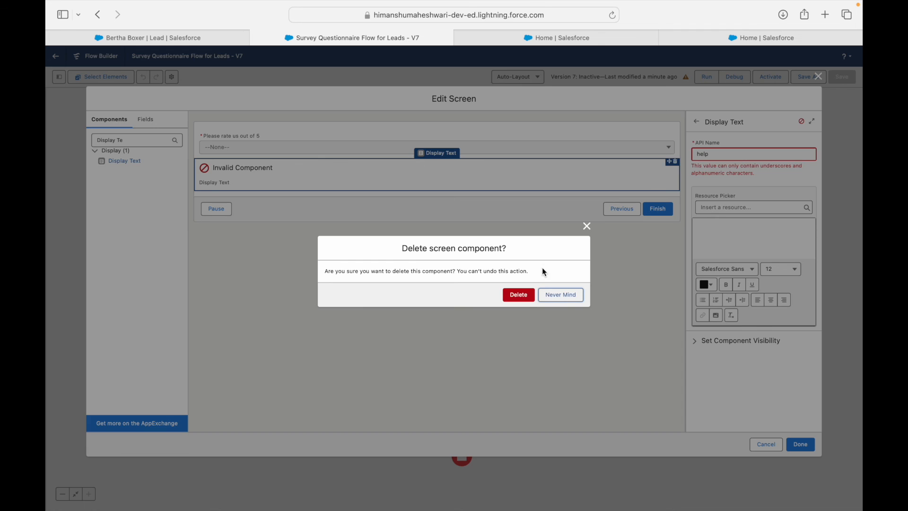
Step: Delete the invalid Display Text component and add a Text input below the rating picklist
click(518, 294)
triple_click(125, 141)
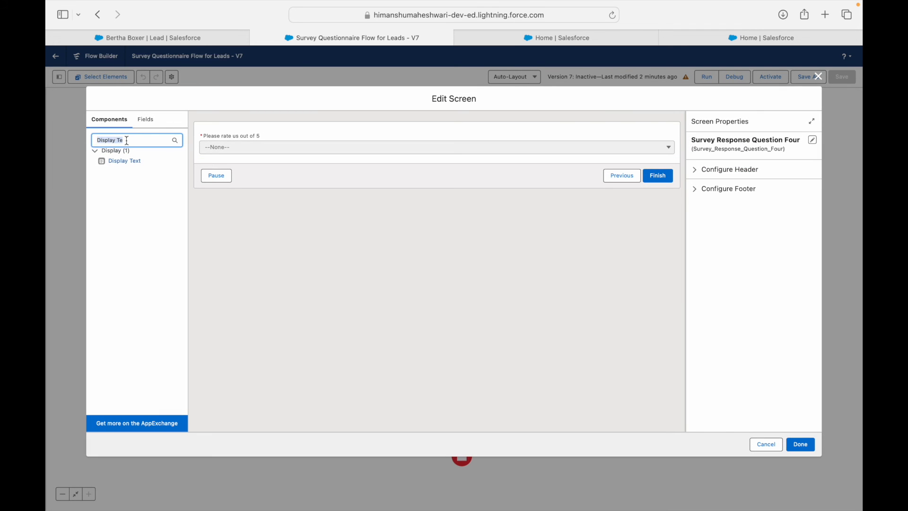
text(Text)
drag(114, 172, 226, 160)
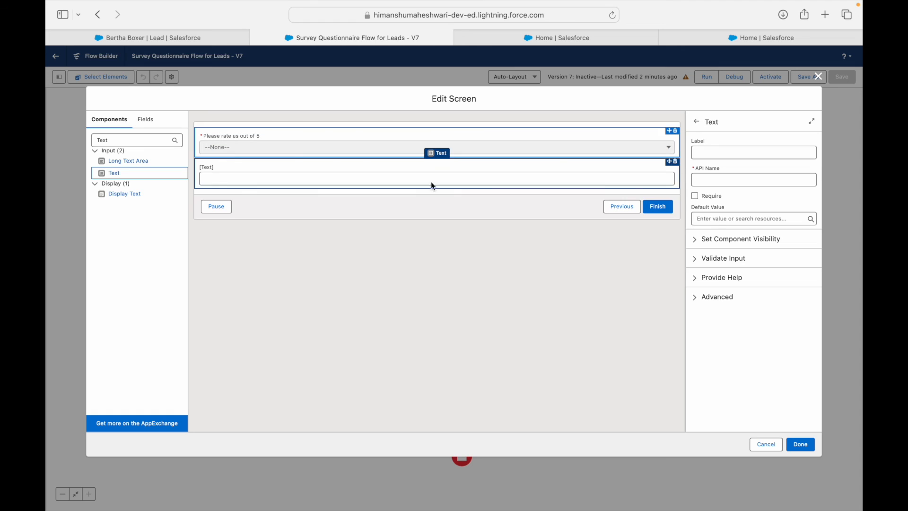
Step: Label the Text input 'Help us assess you better next time', capitalising its first letter
click(707, 155)
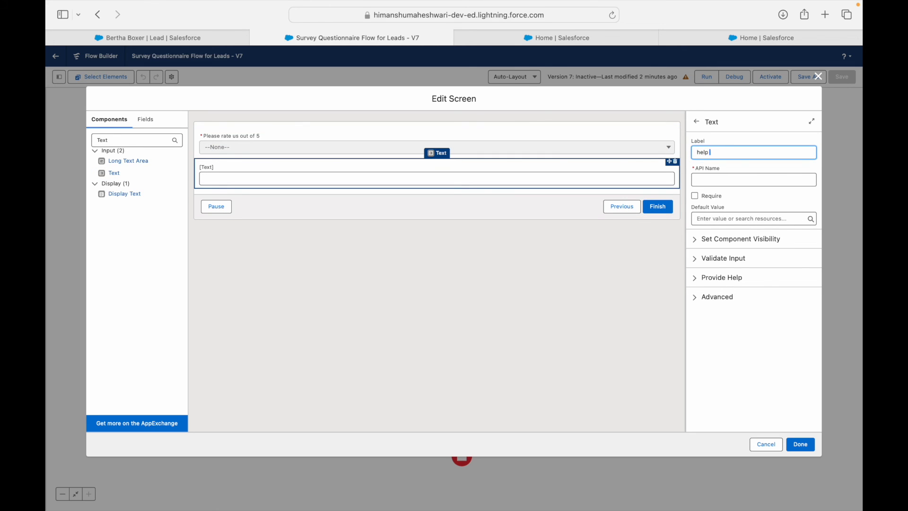
text(help us assess you better next time)
key(Tab)
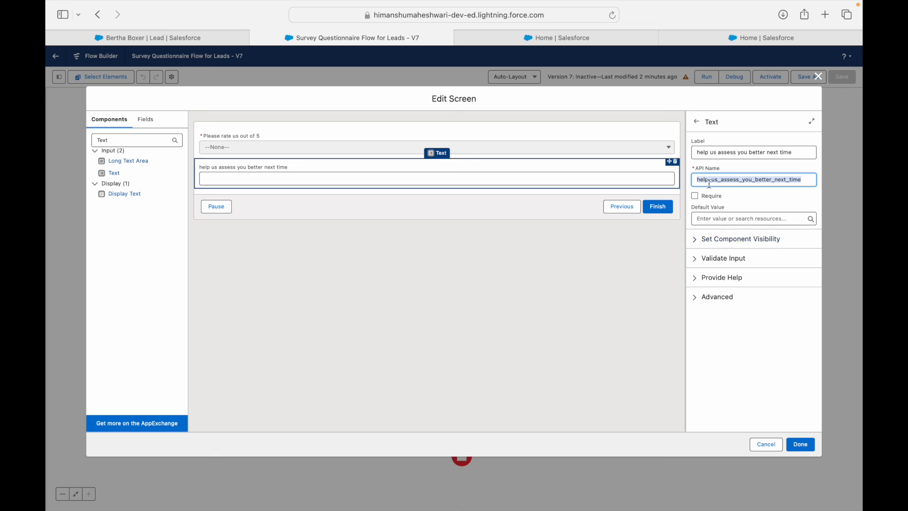
click(703, 154)
key(BackSpace)
text(H)
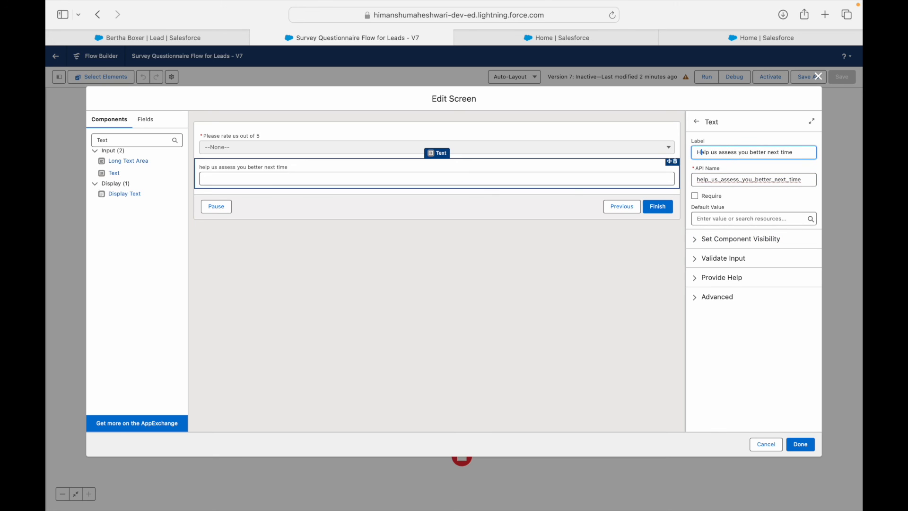
Step: Make the reason field visible when any condition is met, with condition {!Rating_Factor} Equals 1
click(702, 239)
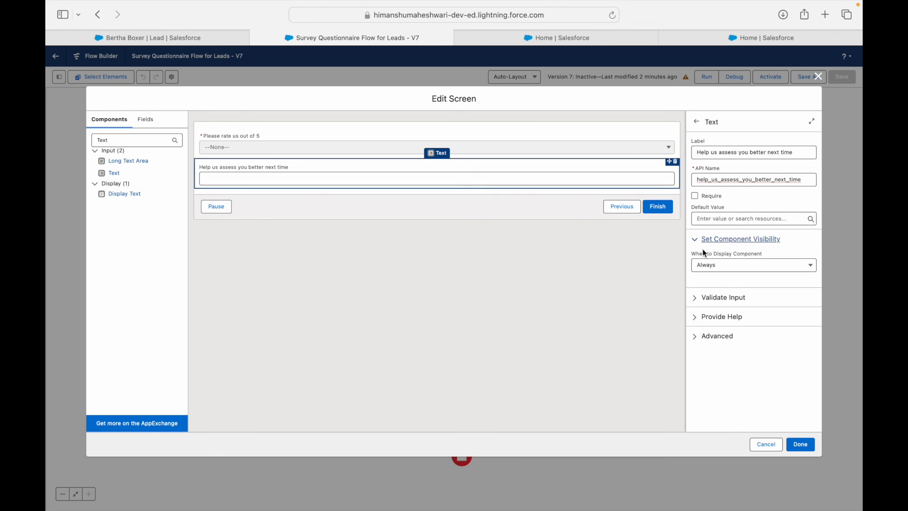
click(713, 265)
click(721, 309)
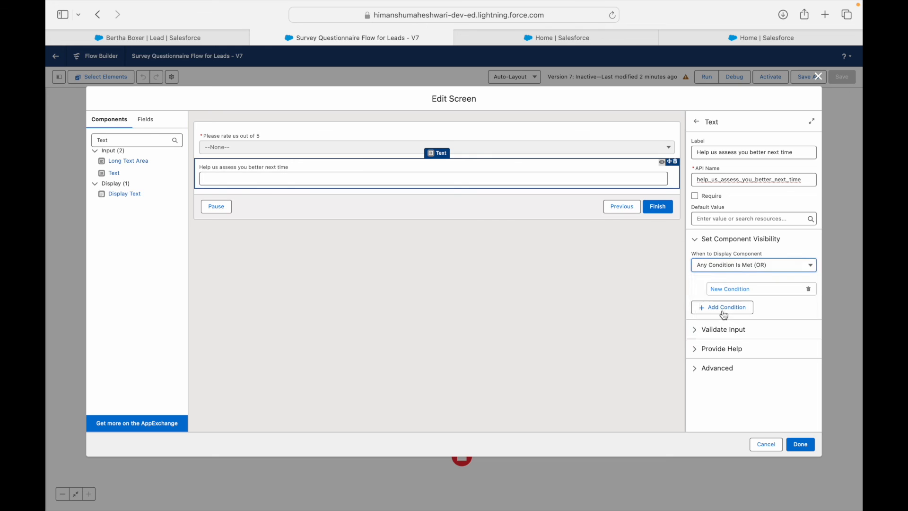
click(629, 259)
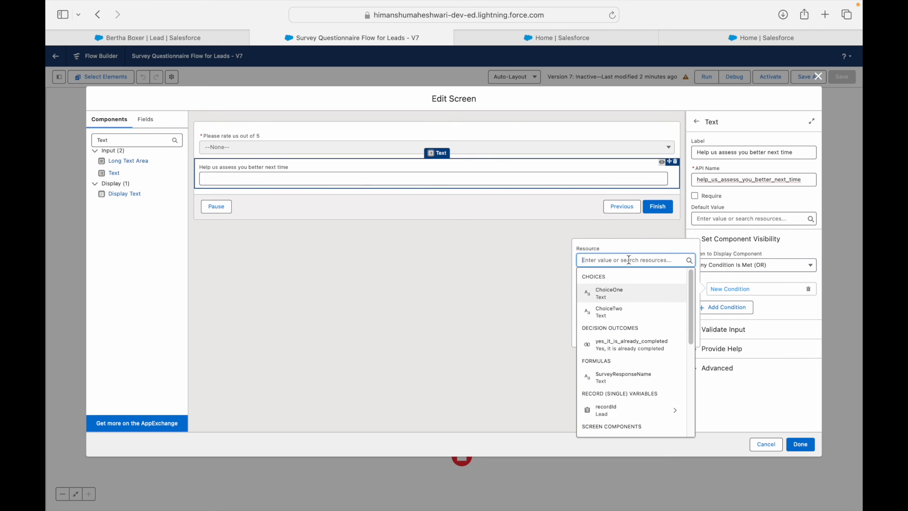
text(Rating)
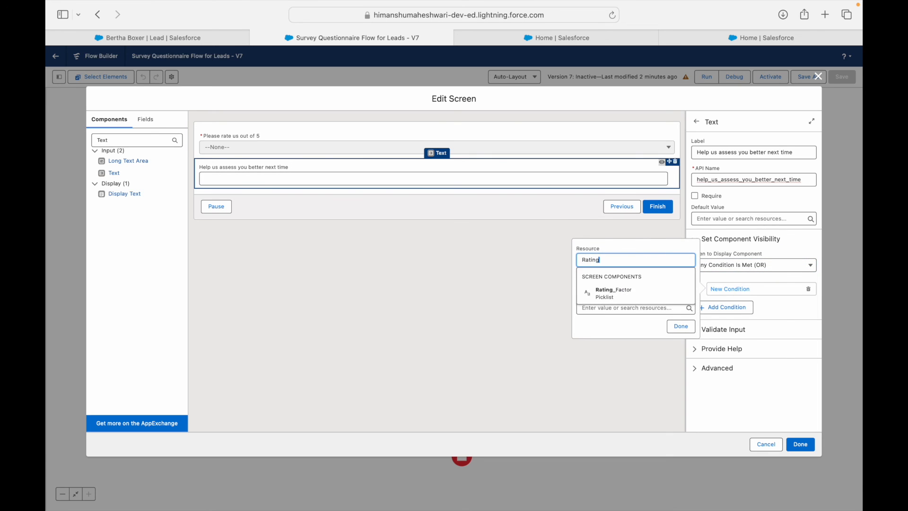
click(614, 293)
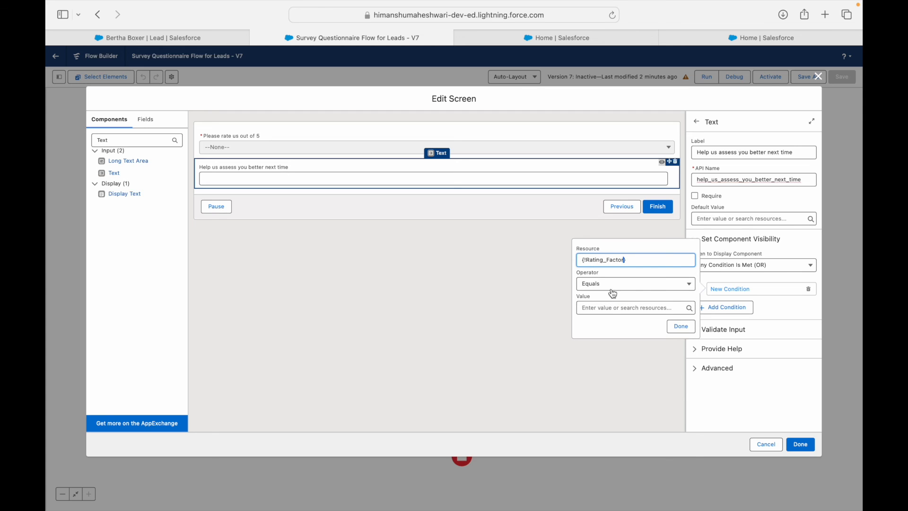
click(606, 306)
text(1)
click(608, 286)
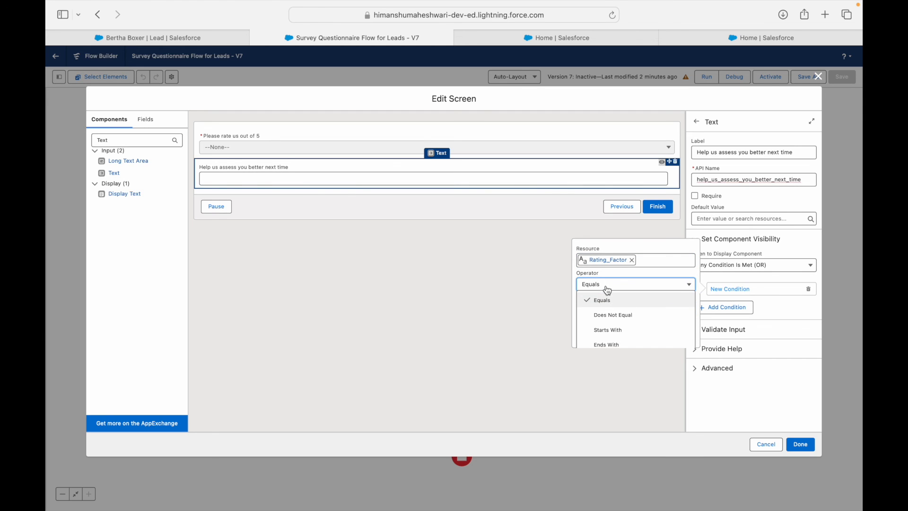
click(609, 290)
click(608, 290)
click(649, 274)
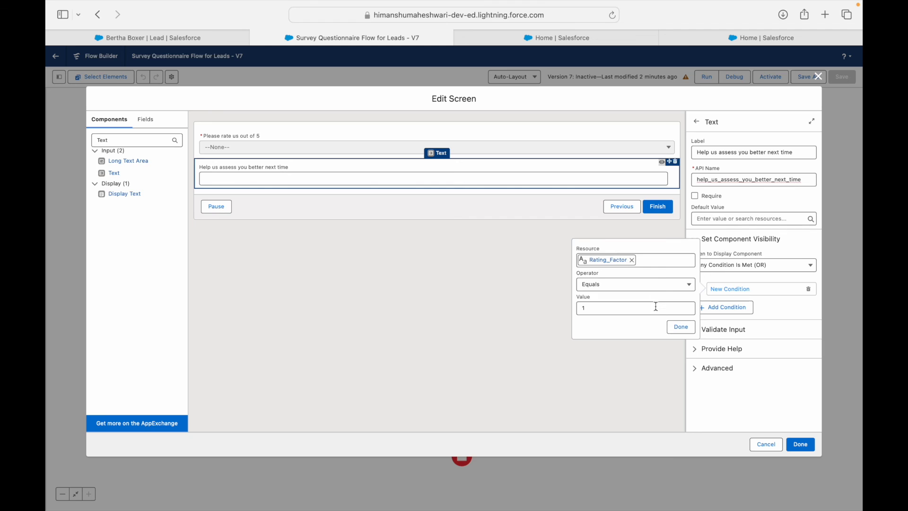
click(678, 331)
Step: Add a second visibility condition: Rating_Factor Equals 2
click(710, 324)
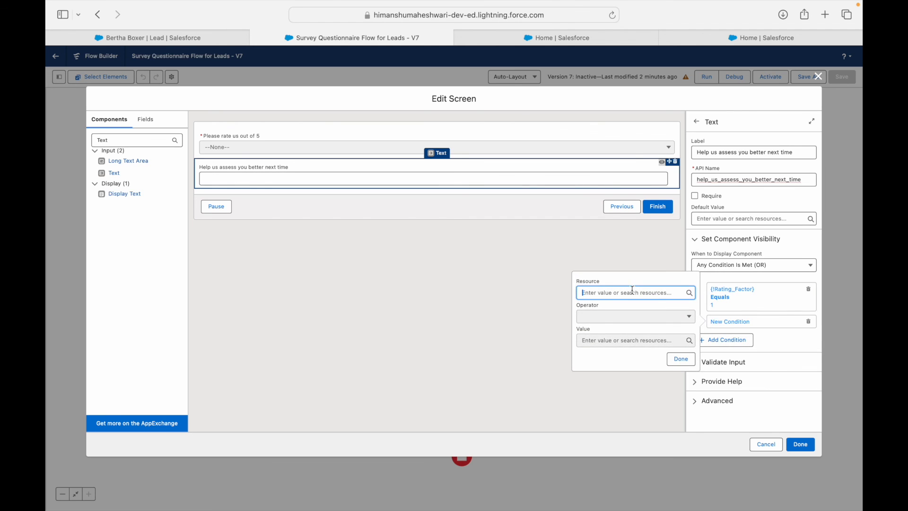
text(Rating_)
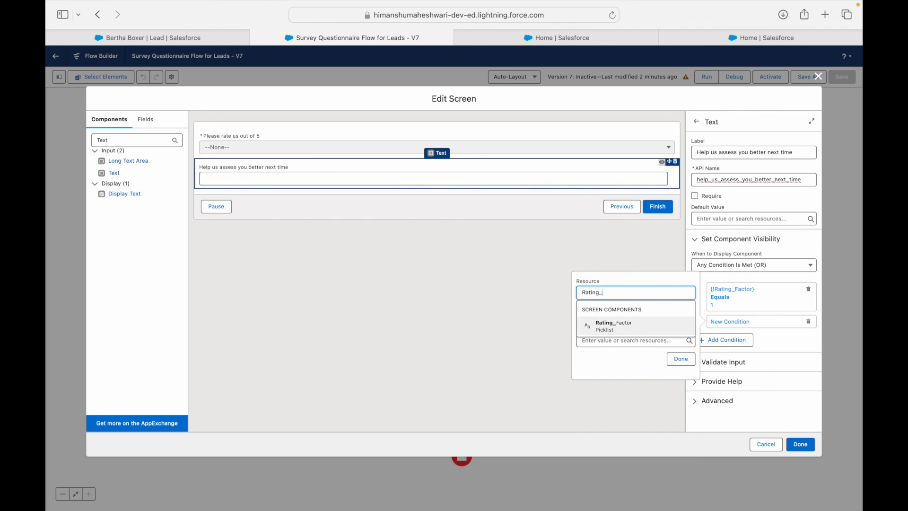
click(615, 325)
click(629, 341)
text(2)
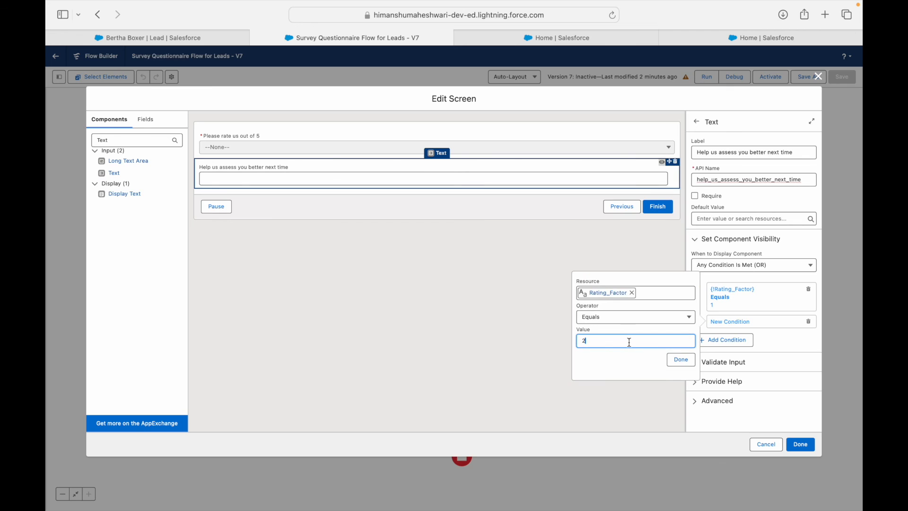
click(681, 359)
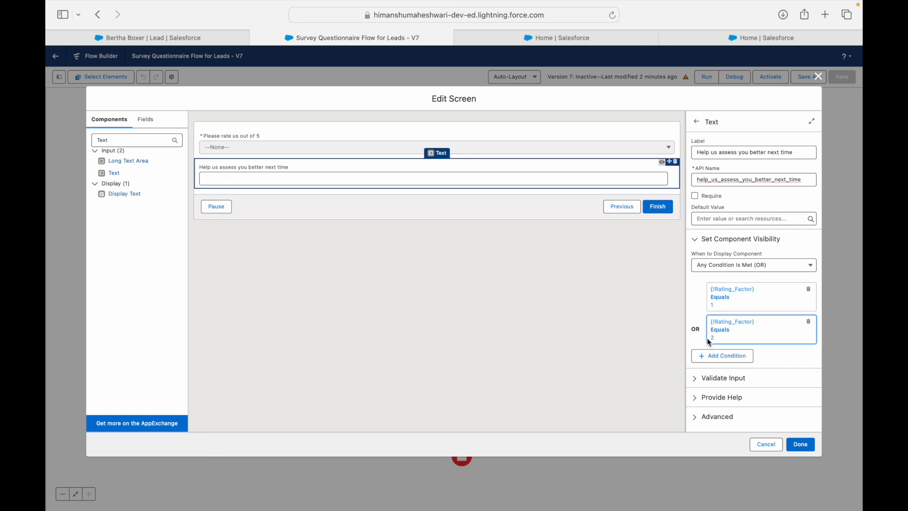
Step: Apply the screen changes, save the flow as Version 7, and activate it
click(805, 445)
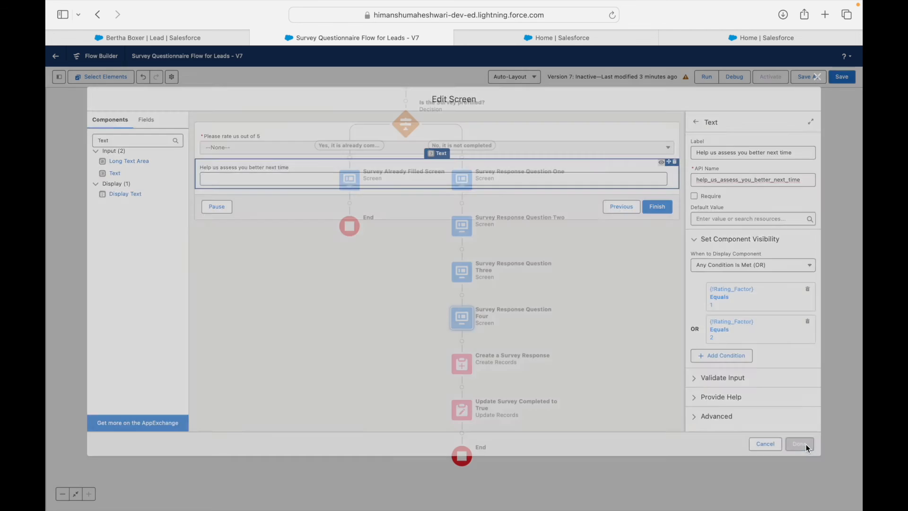
click(841, 78)
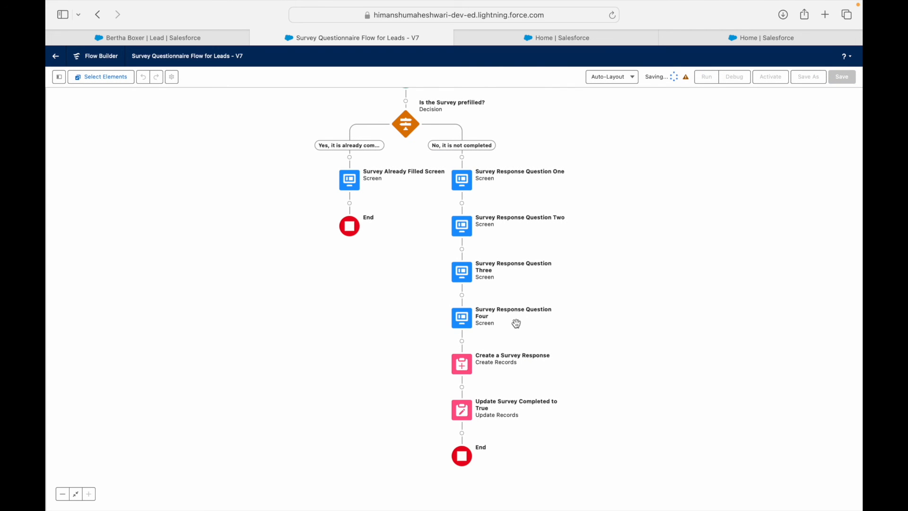
click(768, 78)
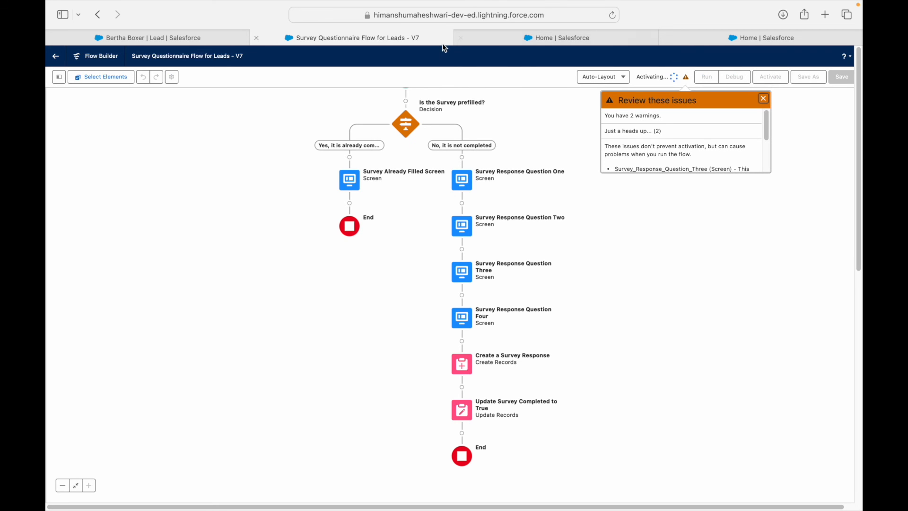
Step: Reload the Lead record page and review the Use Case 4 slide's Survey Completed requirement
click(188, 39)
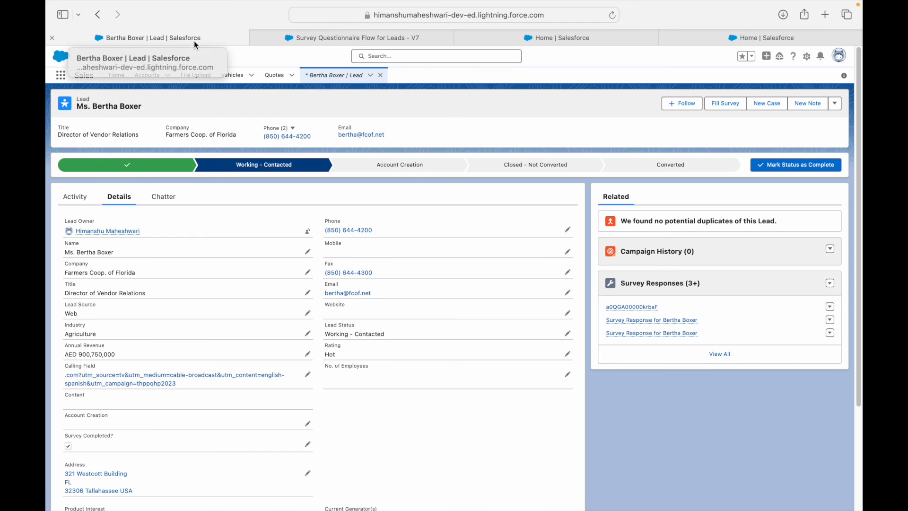
key(super+r)
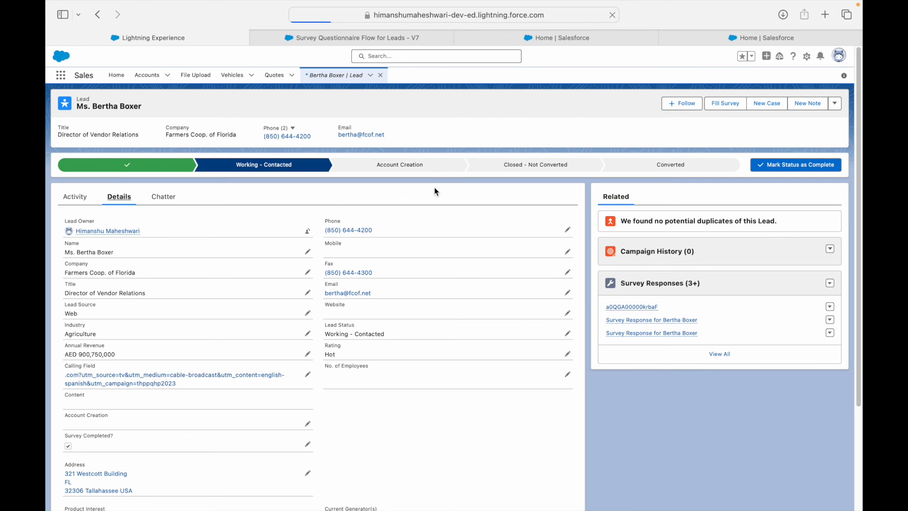
key(super+Tab)
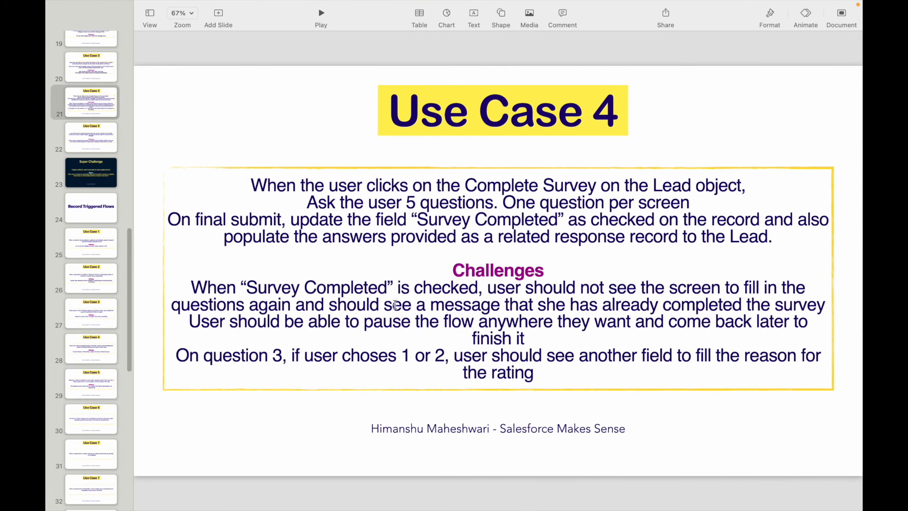
drag(290, 293, 591, 295)
drag(526, 287, 679, 287)
click(712, 287)
key(ctrl+Left)
Step: Run Fill Survey on the lead, note the already-filled message, finish, and check its Survey Responses list
click(108, 197)
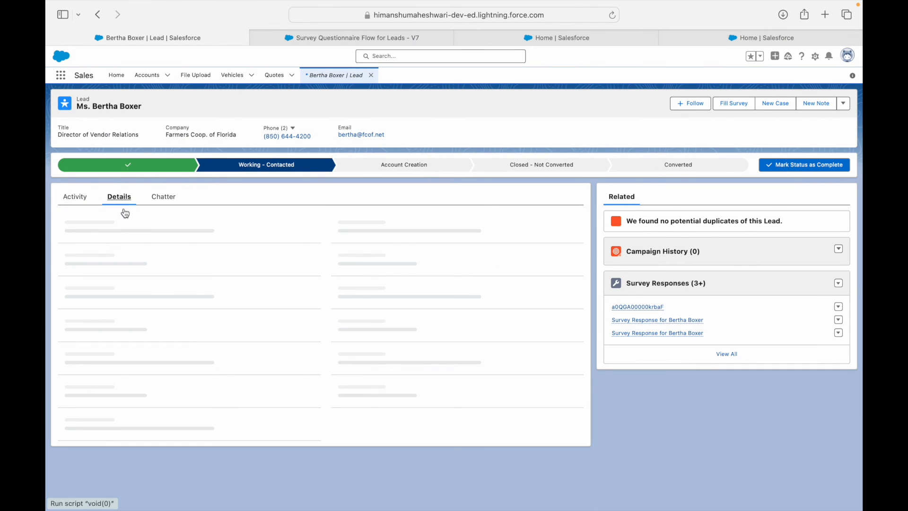
scroll(124, 368, down, 5)
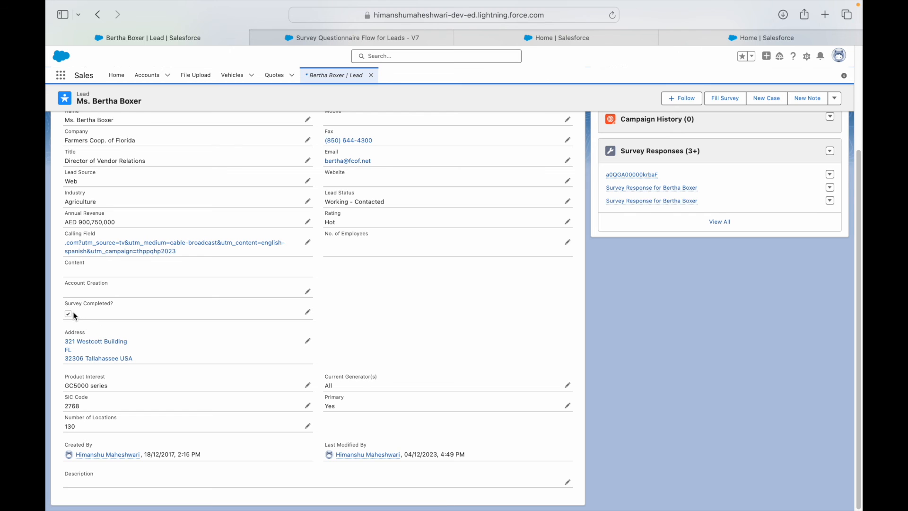
scroll(73, 312, up, 3)
click(719, 107)
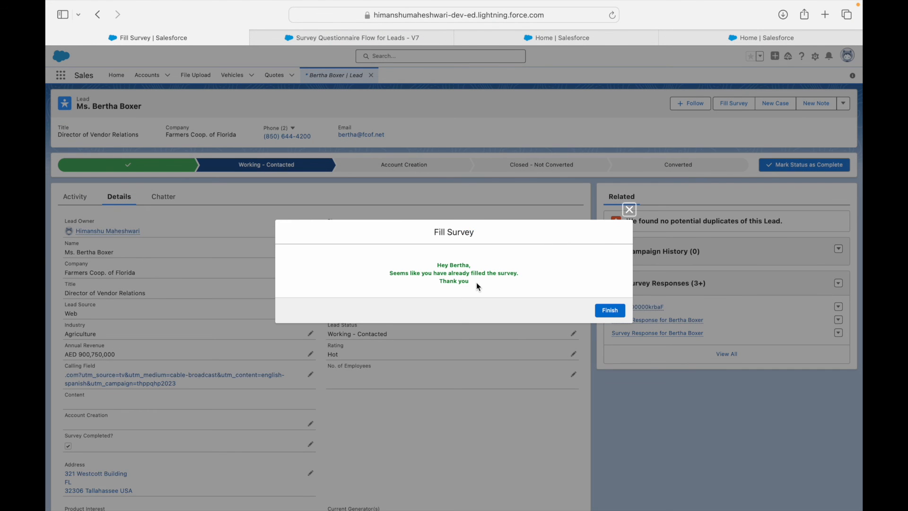
drag(477, 283, 401, 265)
click(525, 283)
click(600, 311)
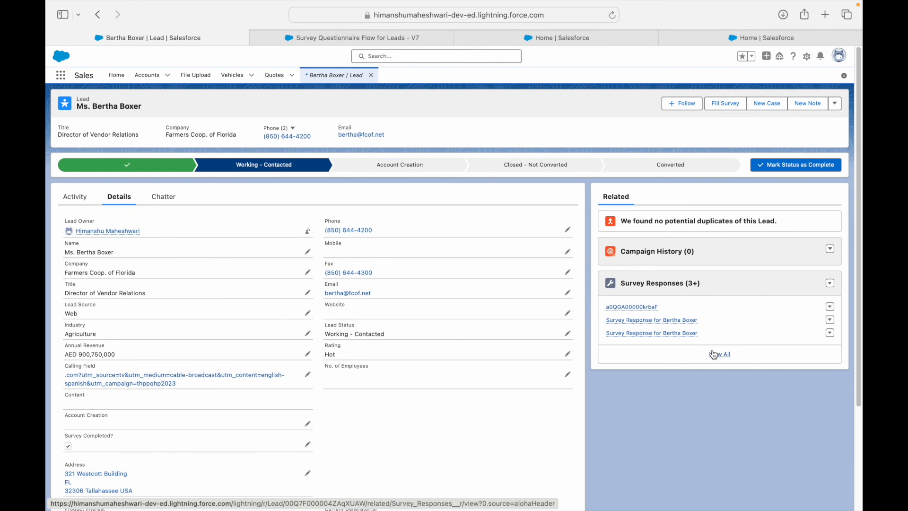
click(714, 354)
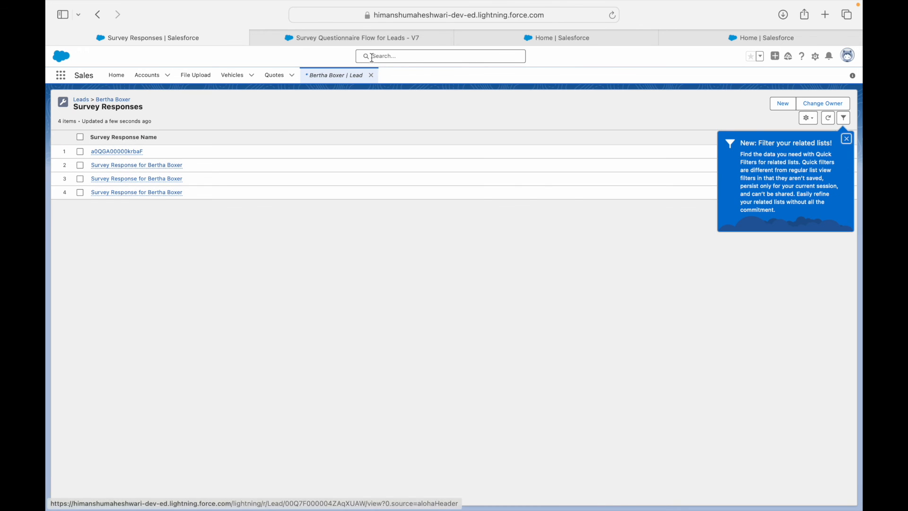
click(339, 76)
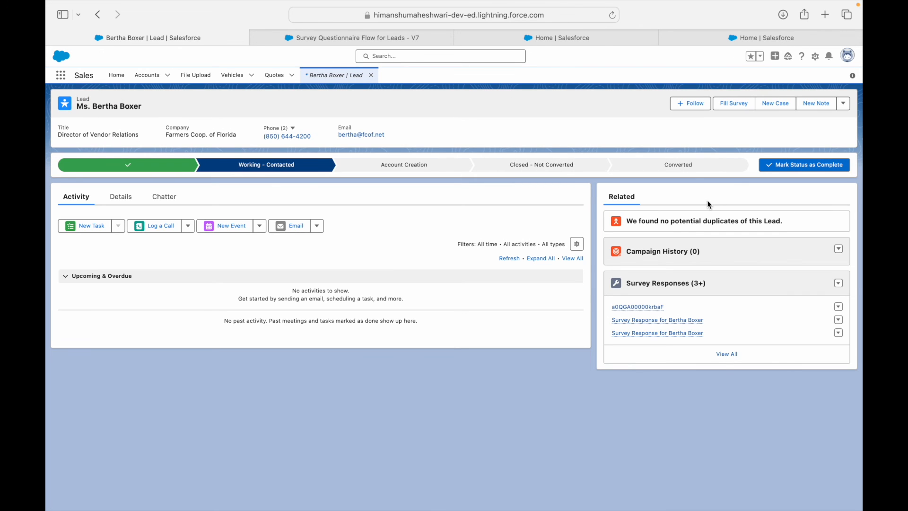
Step: Uncheck Survey Completed on the lead's details and save the record
click(121, 198)
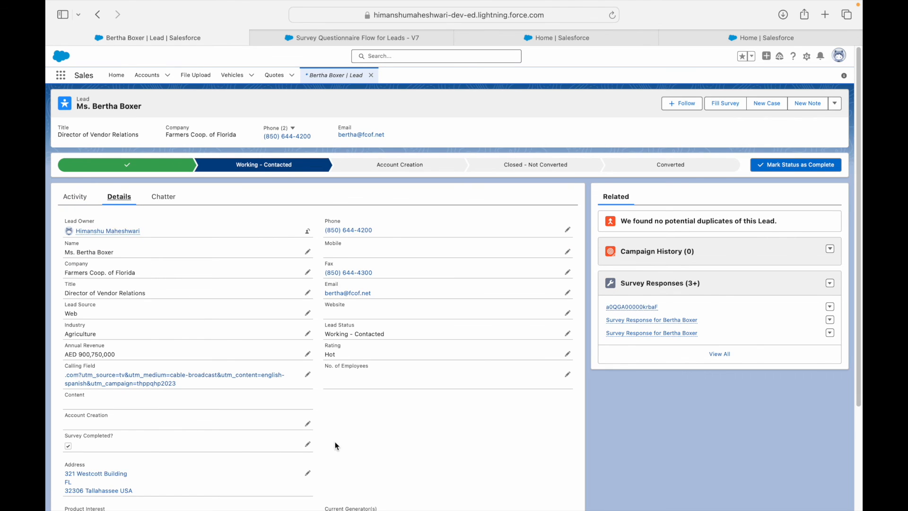
click(308, 445)
click(72, 446)
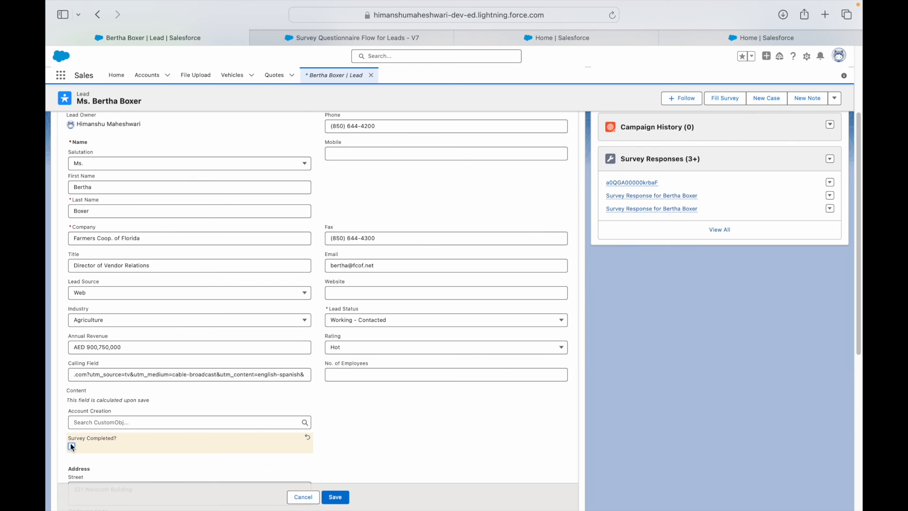
click(343, 495)
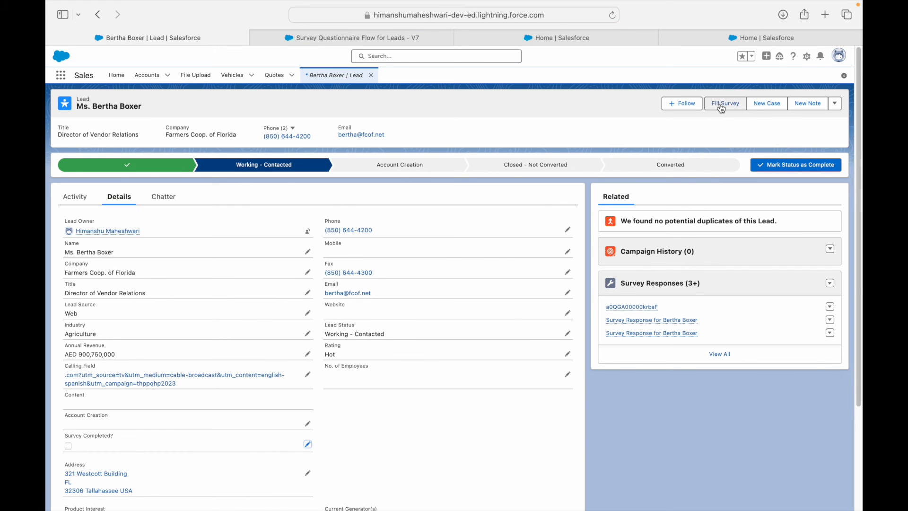
click(721, 106)
Step: Answer the survey with comment 'Deal Done Finally! So excited.', deal size 500000, and a contact e-mail
text(Deal Done Finally! So excited.)
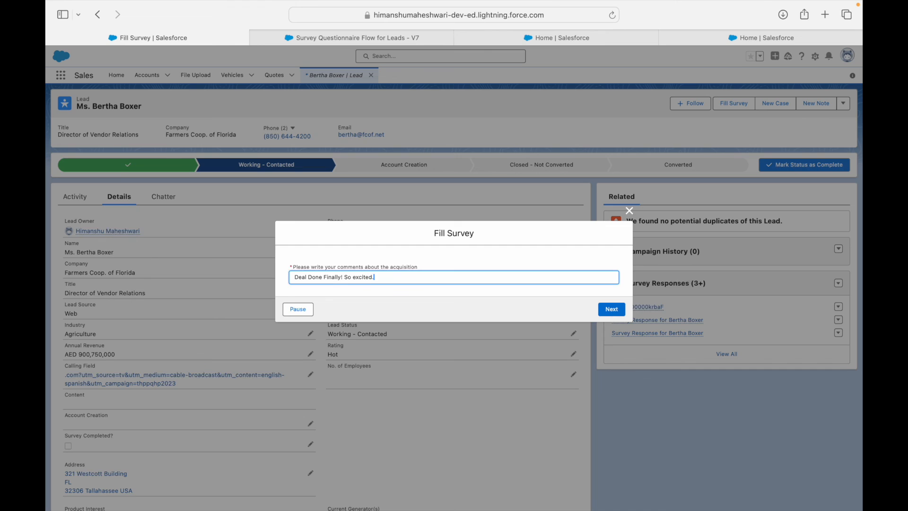
click(611, 309)
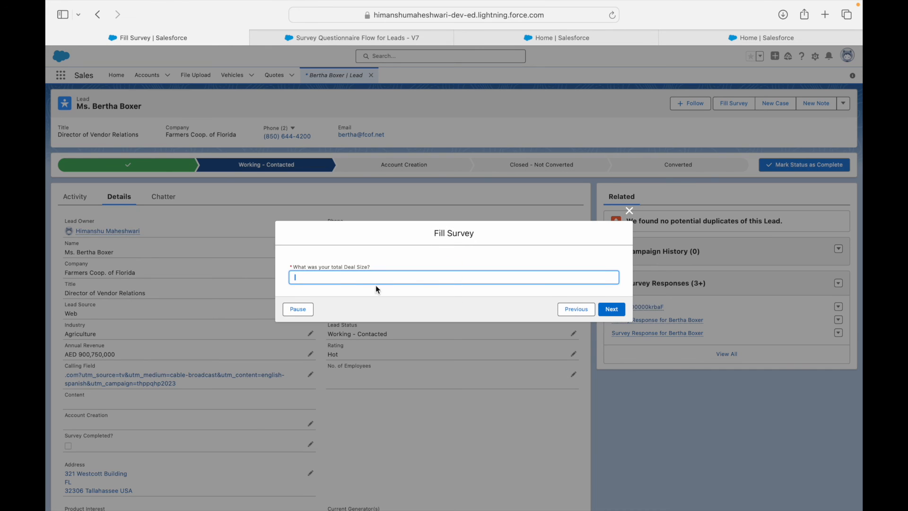
text(5000000)
click(613, 311)
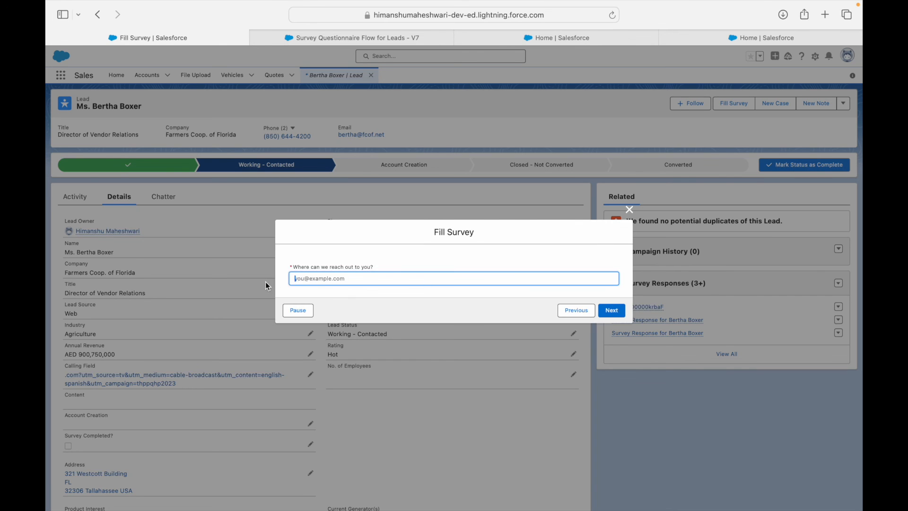
click(612, 310)
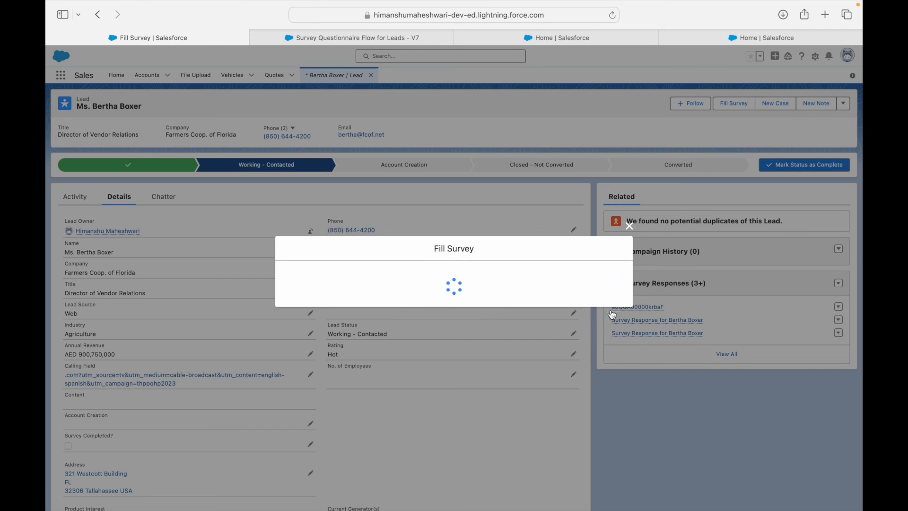
Step: Try ratings 3, 2 and 5, submit rating 1 with reason 'I wanted more phone calls instead of emails.'
click(318, 277)
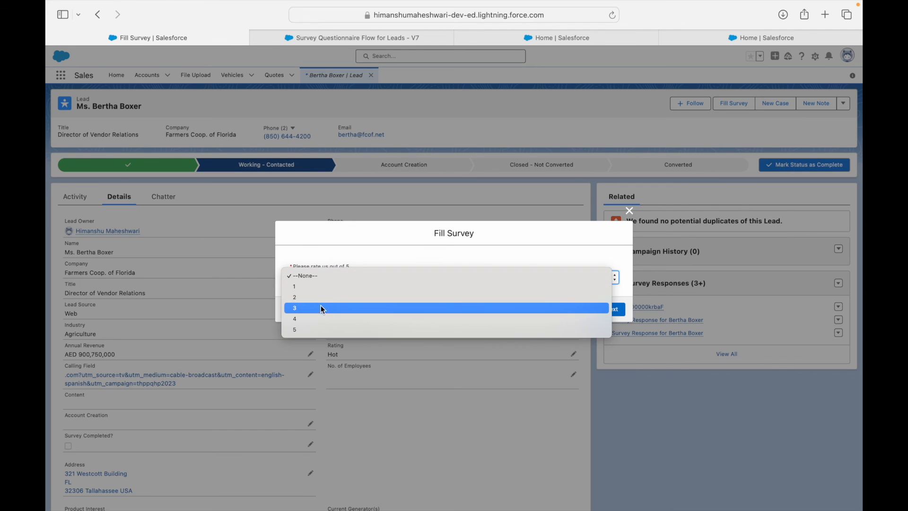
click(319, 308)
click(318, 281)
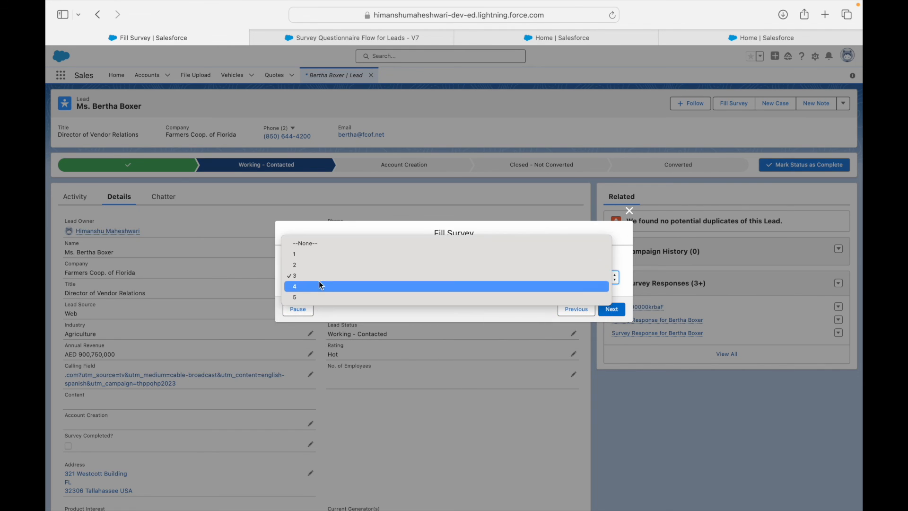
click(313, 265)
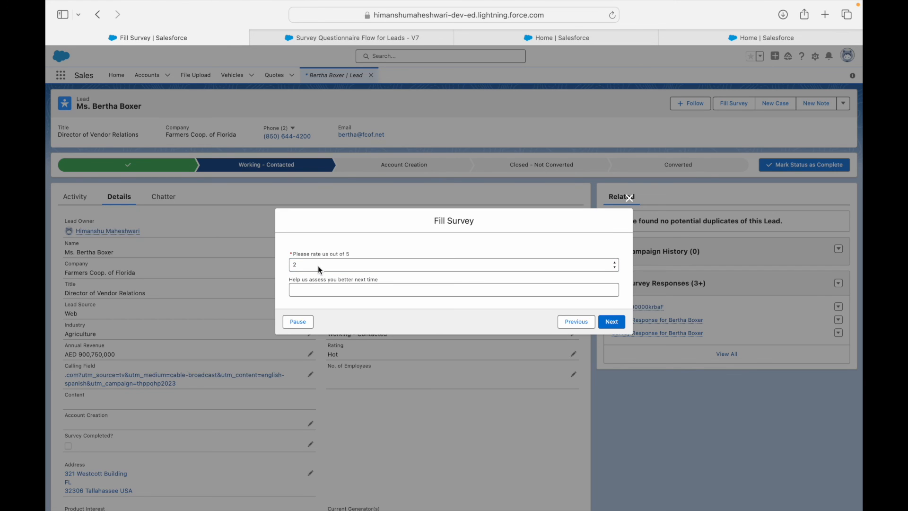
click(318, 266)
click(305, 295)
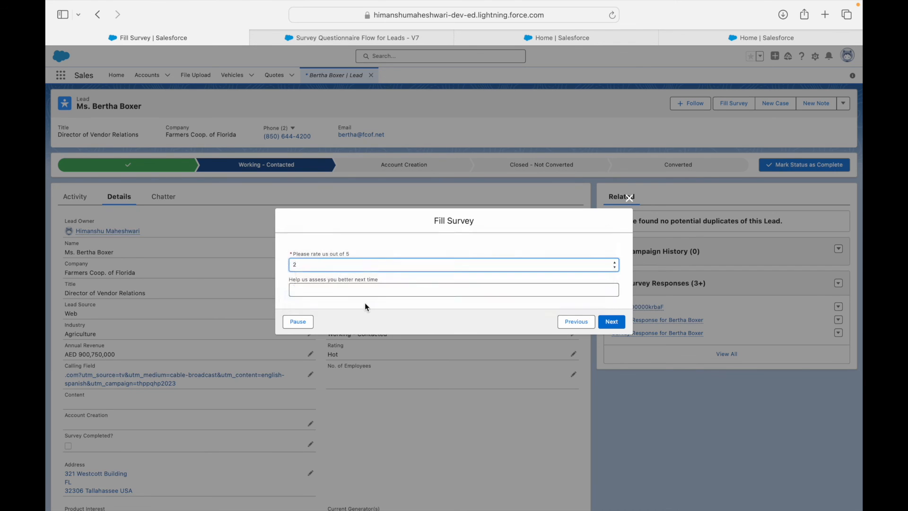
click(351, 279)
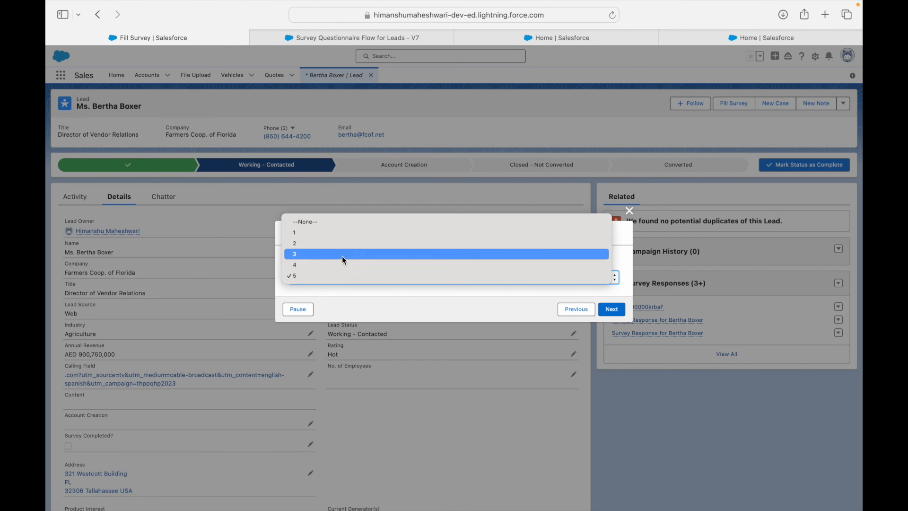
click(326, 232)
click(331, 289)
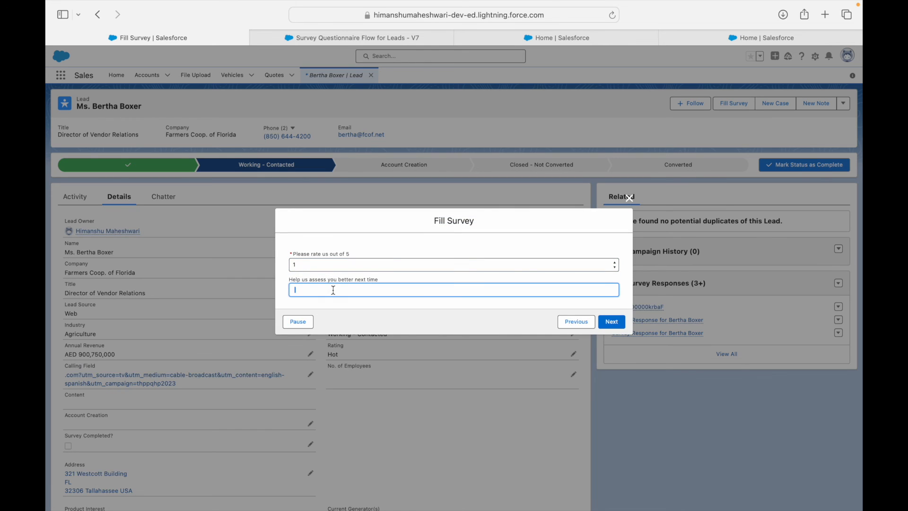
text(I wanted more phone calls instead of emails.)
click(611, 322)
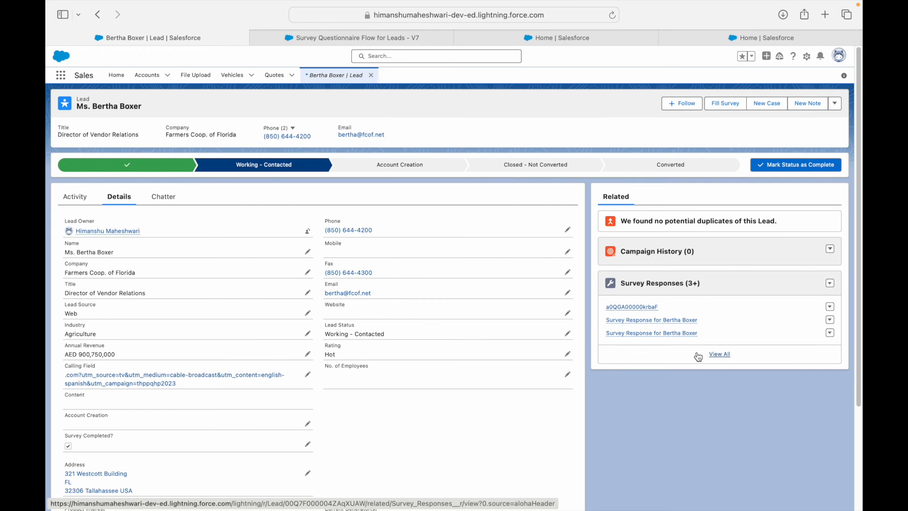
Step: Confirm the lead's Survey Responses list shows five entries, then return to the Use Case 4 slide
click(694, 354)
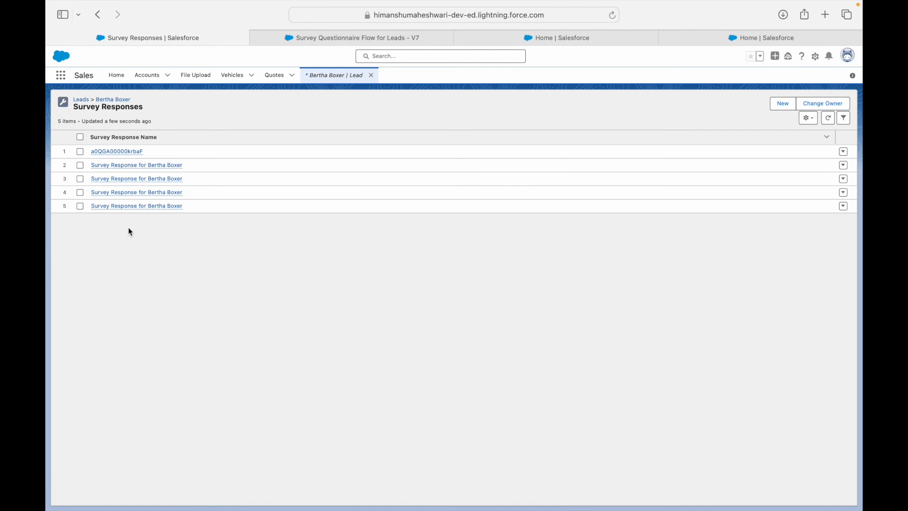
mouse_move(126, 207)
key(ctrl+Right)
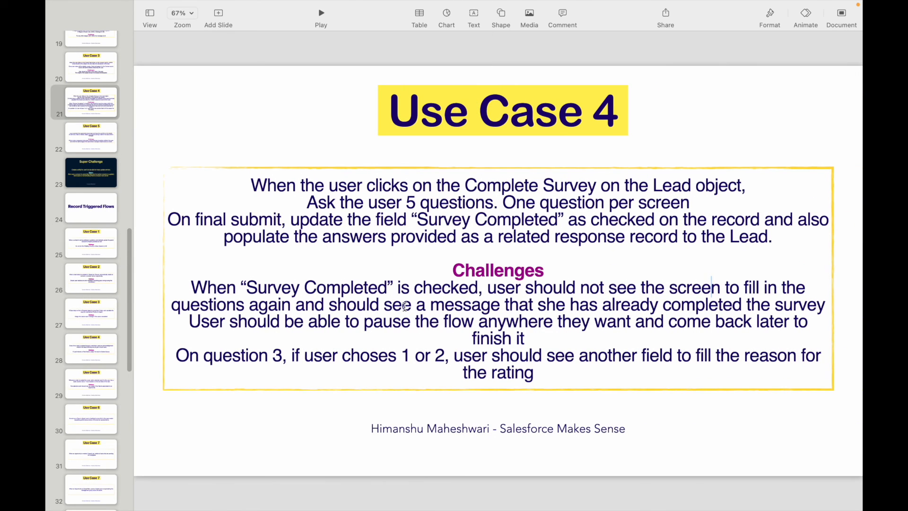